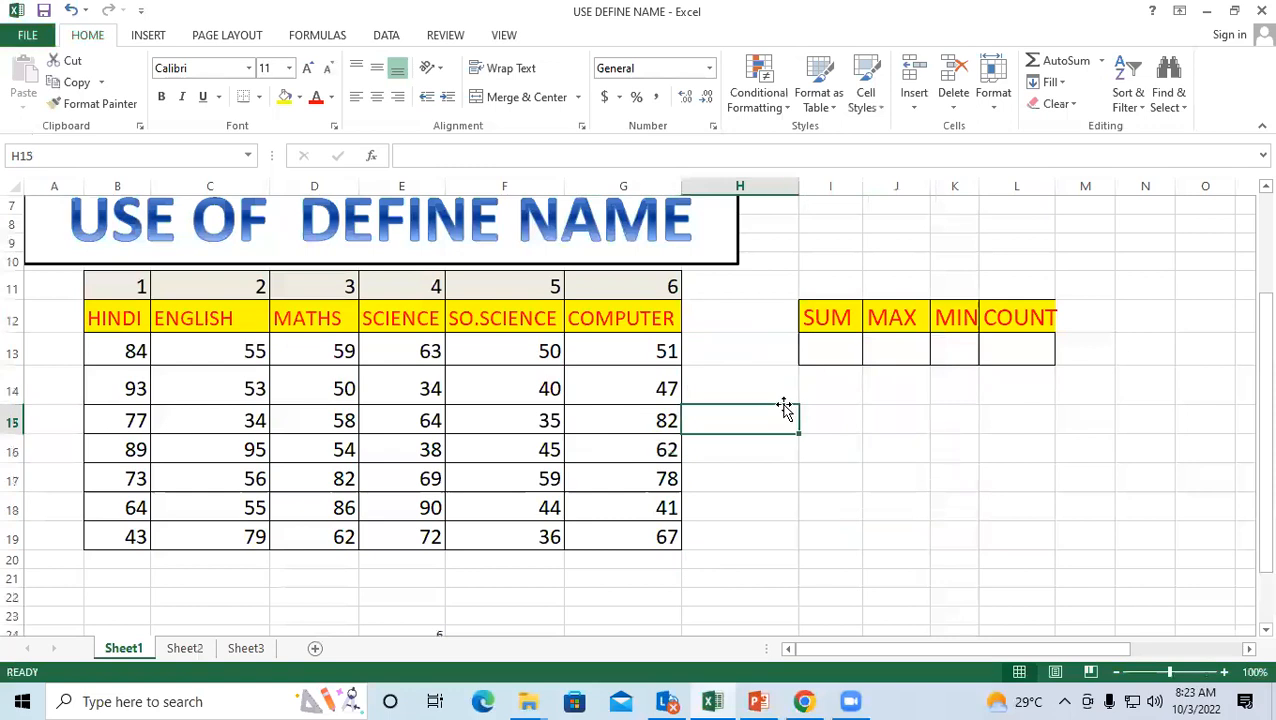
pyautogui.scroll(-1, 785, 409)
pyautogui.click(114, 500)
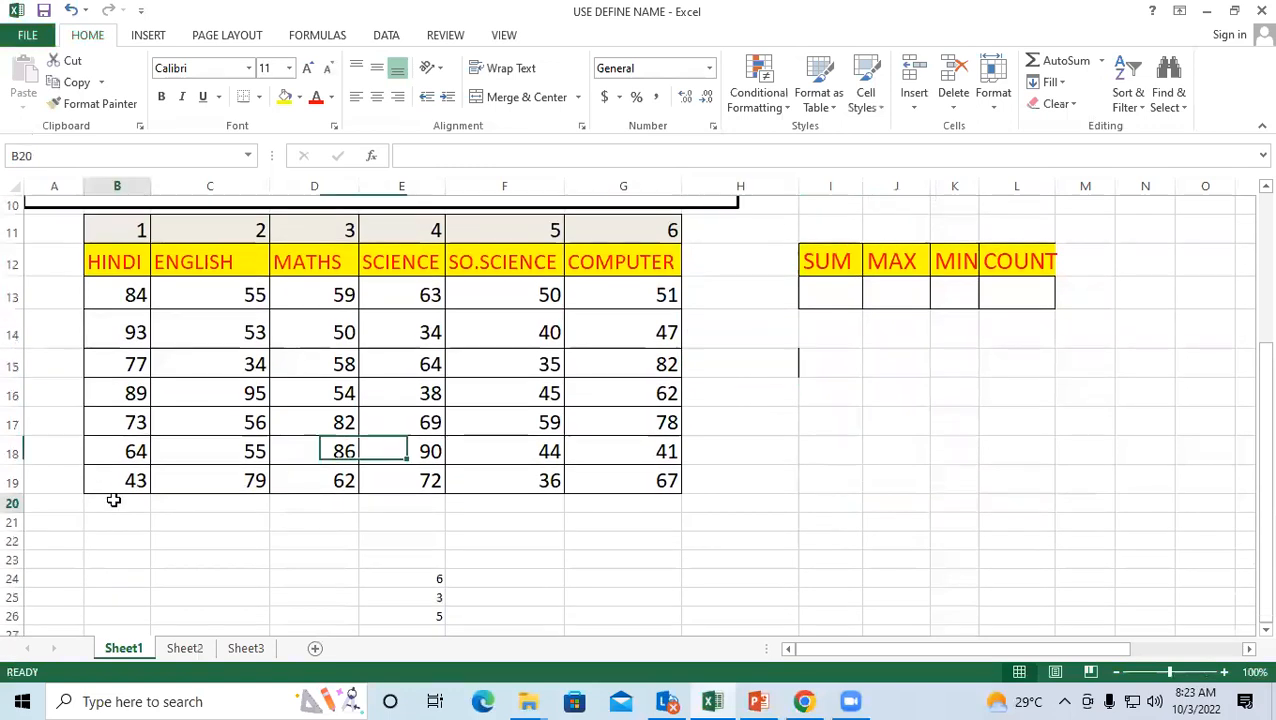
pyautogui.click(117, 266)
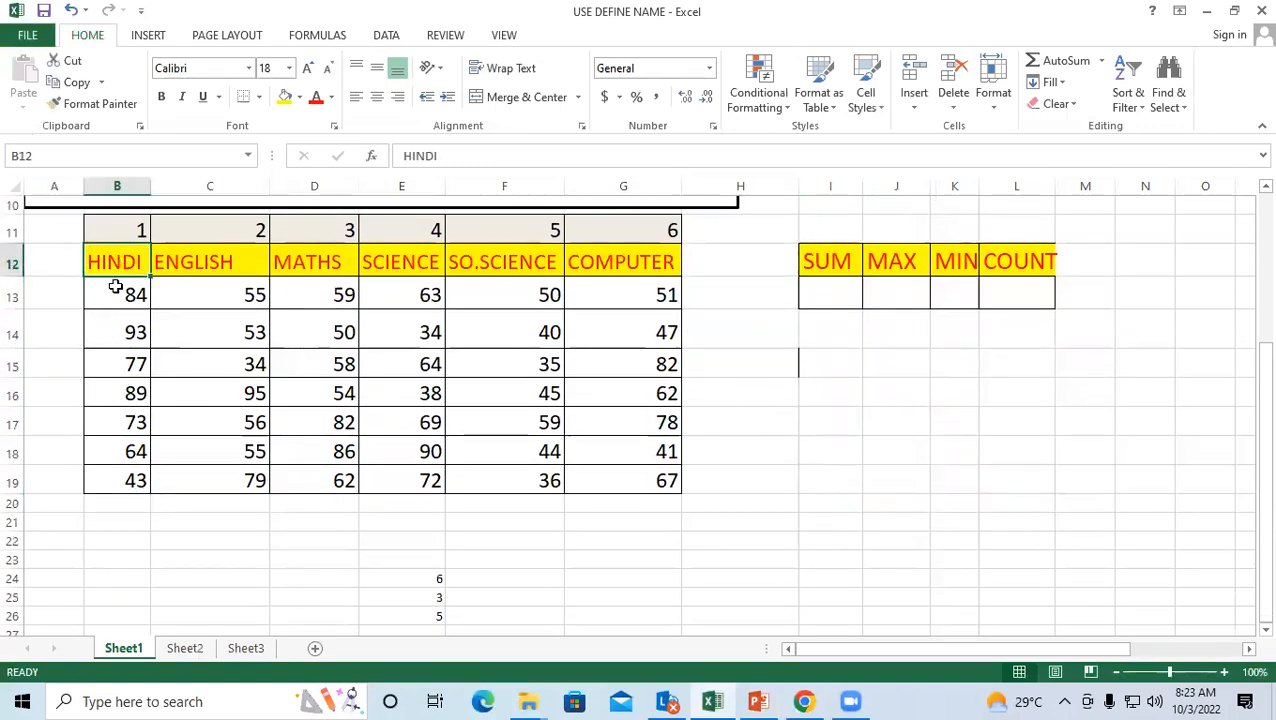
pyautogui.click(117, 294)
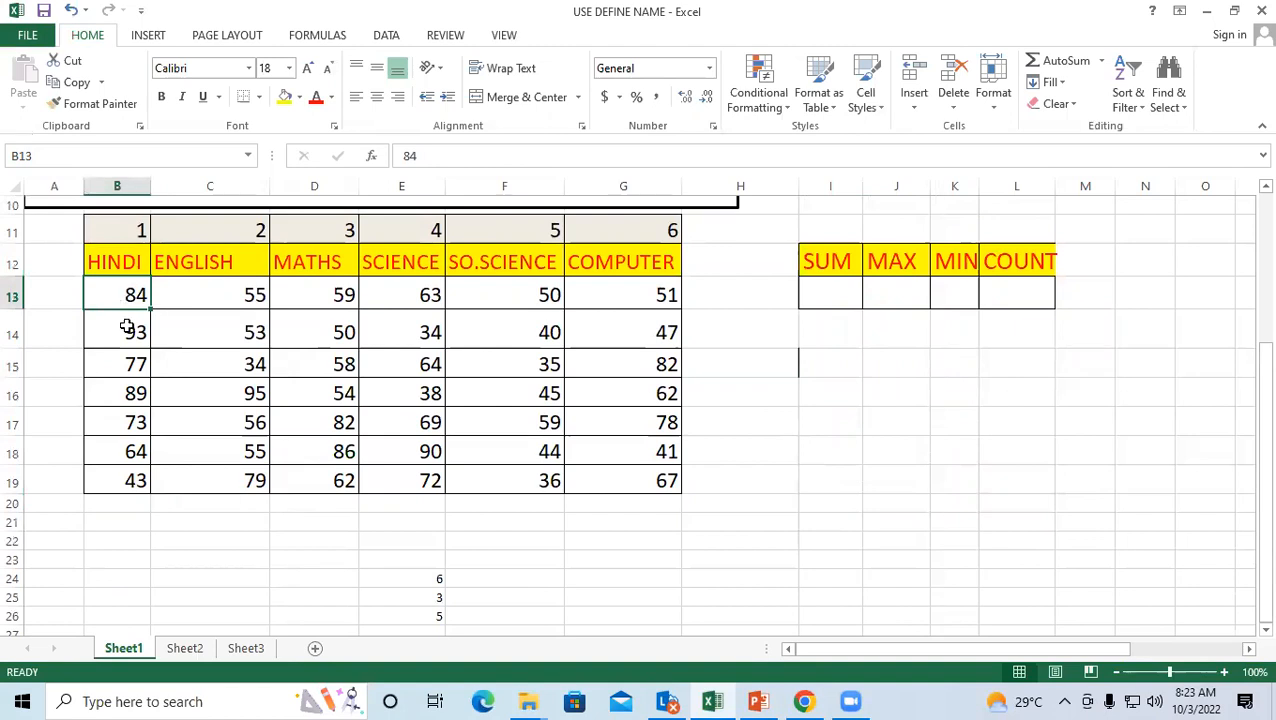
pyautogui.click(222, 537)
pyautogui.click(190, 259)
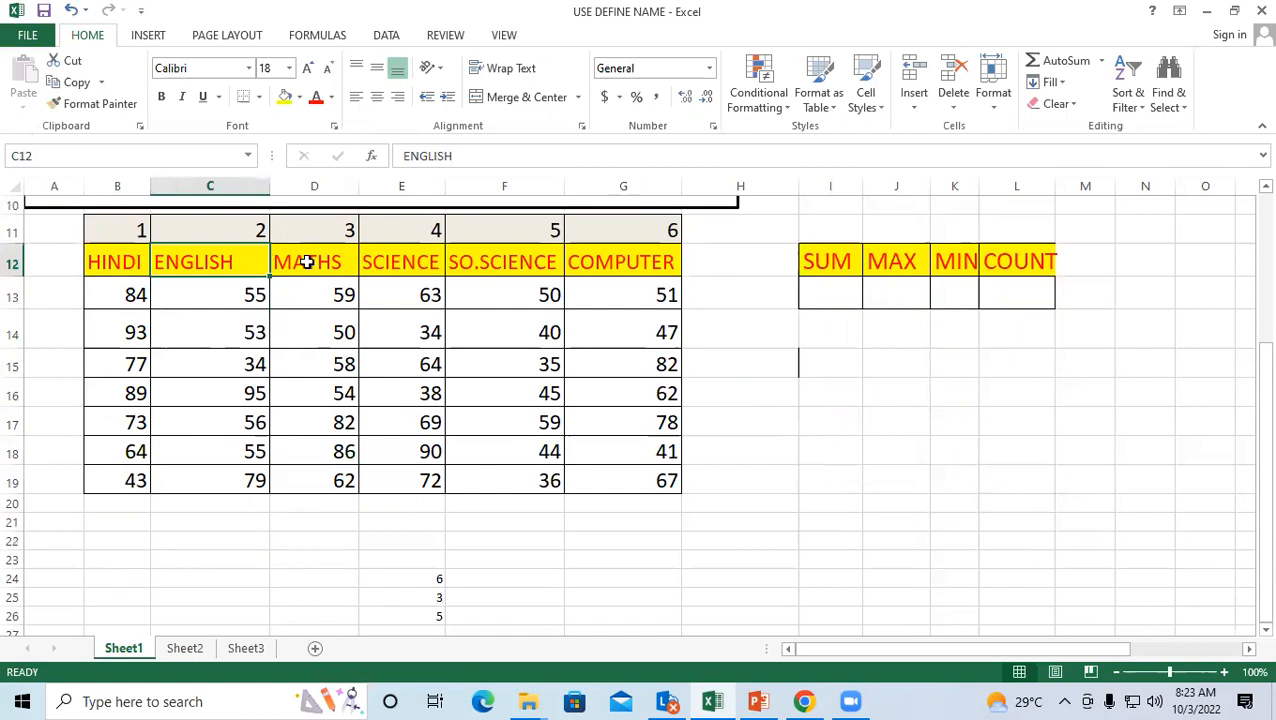
pyautogui.click(307, 262)
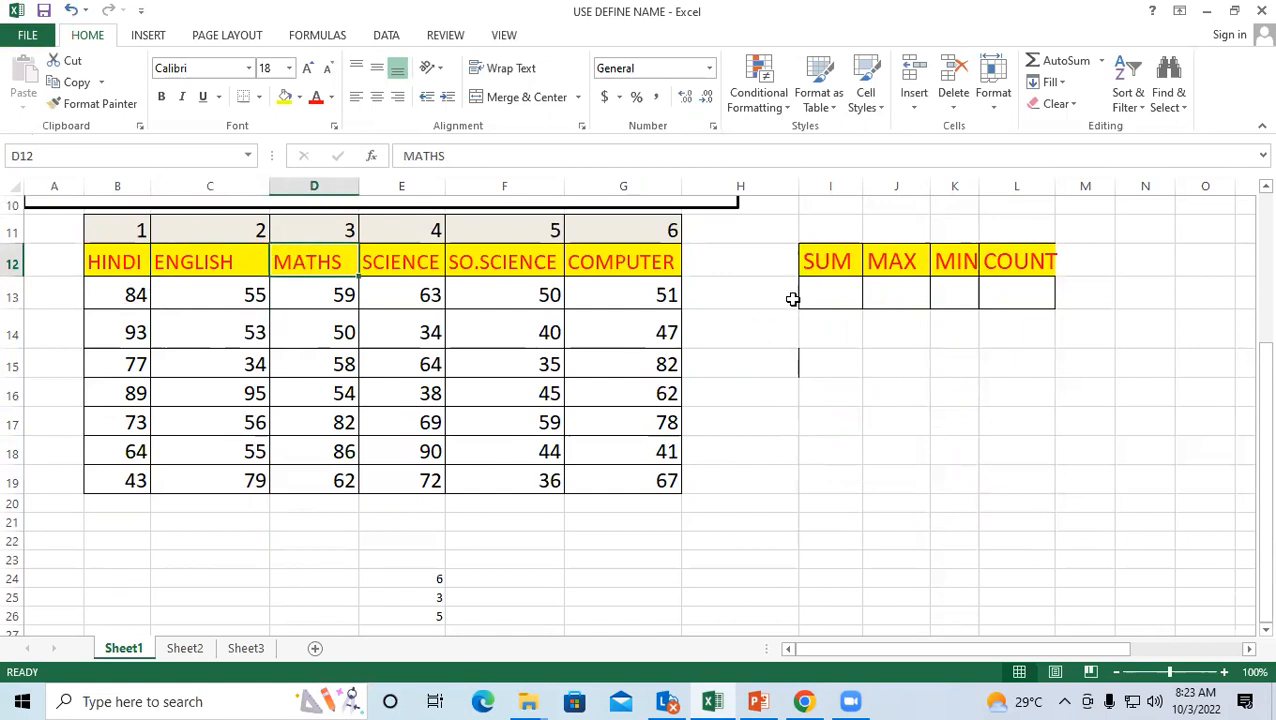
# Step: Enter the formula =SUM(B13:B19) in cell I13 to total the HINDI marks
pyautogui.click(830, 288)
pyautogui.write('=')
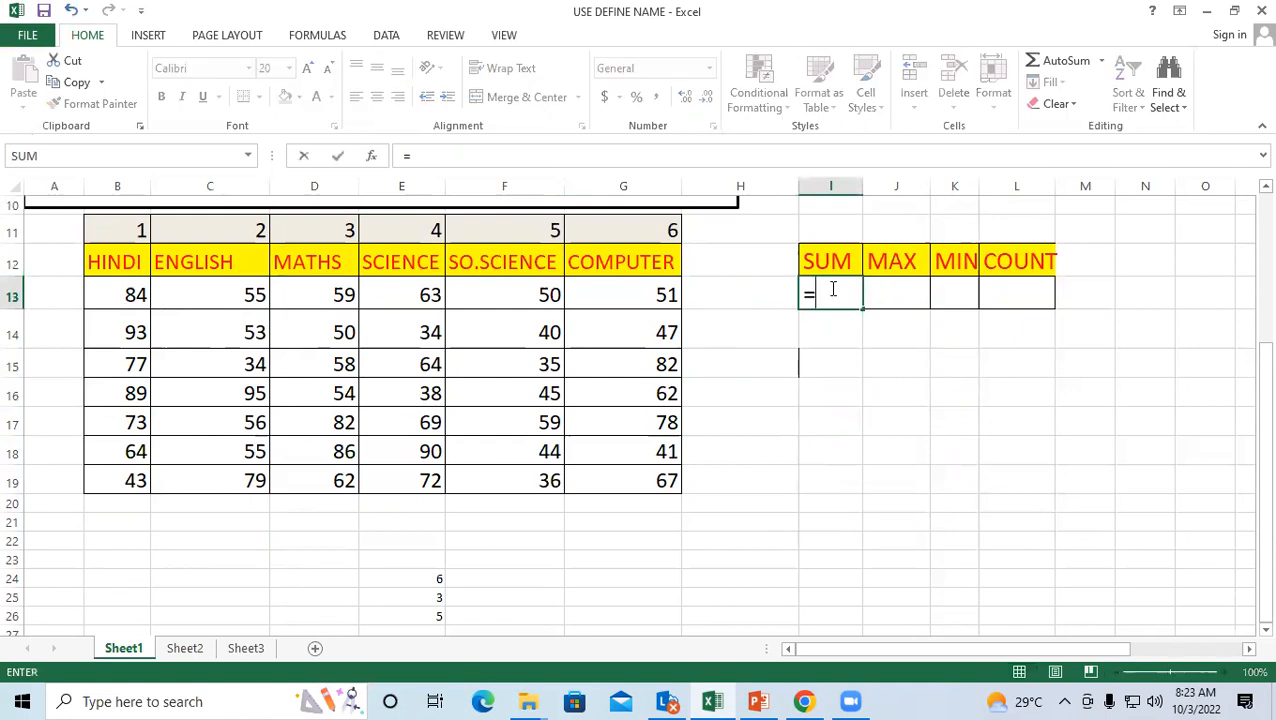
pyautogui.write('sum')
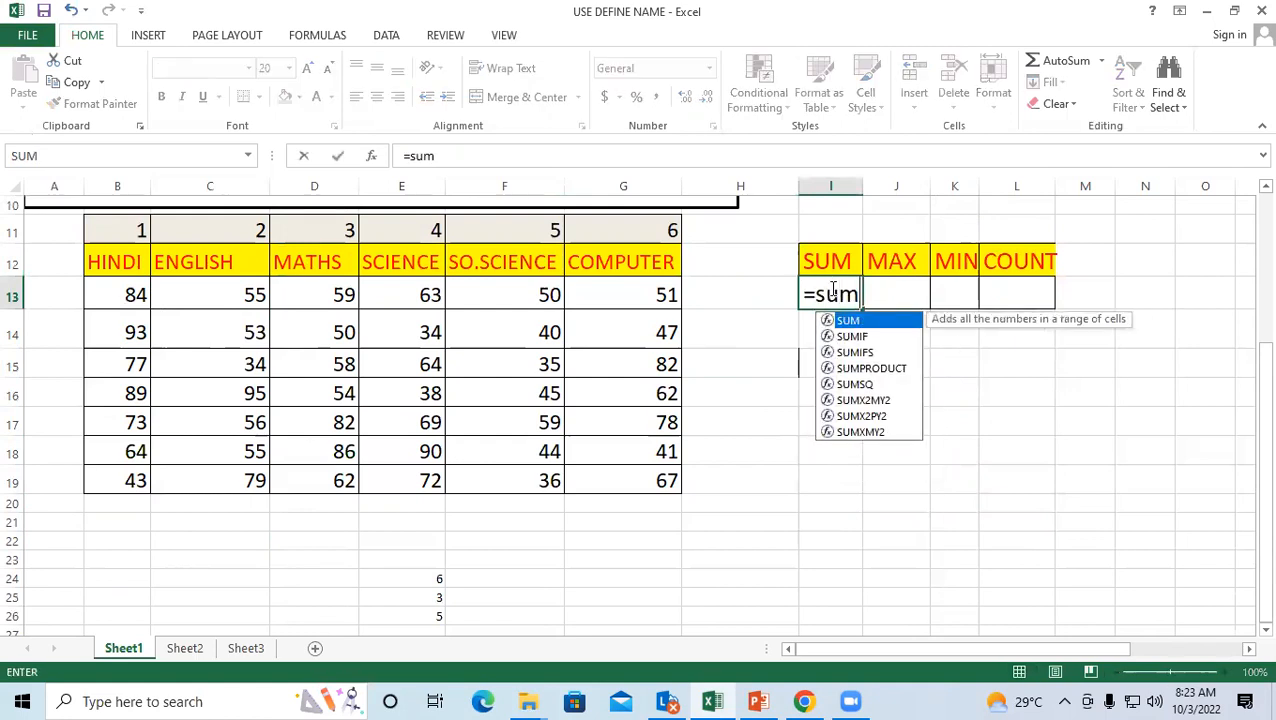
pyautogui.write('(')
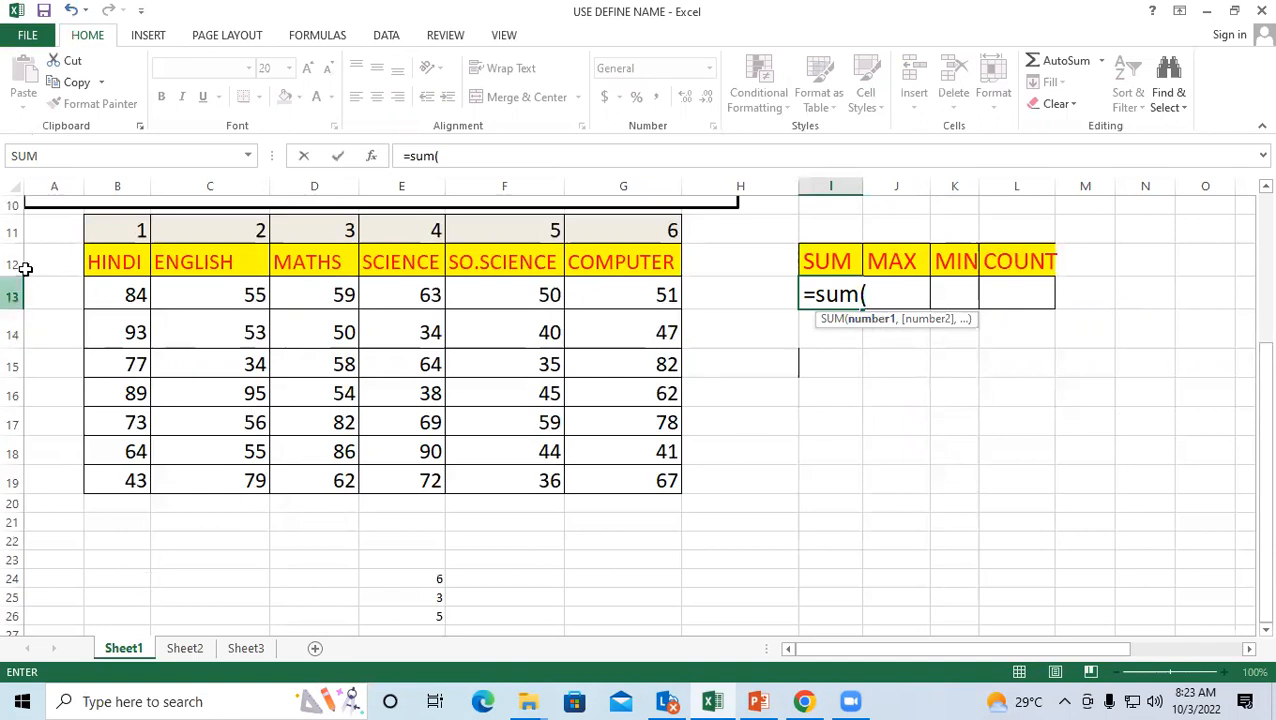
pyautogui.moveTo(120, 289); pyautogui.dragTo(129, 476)
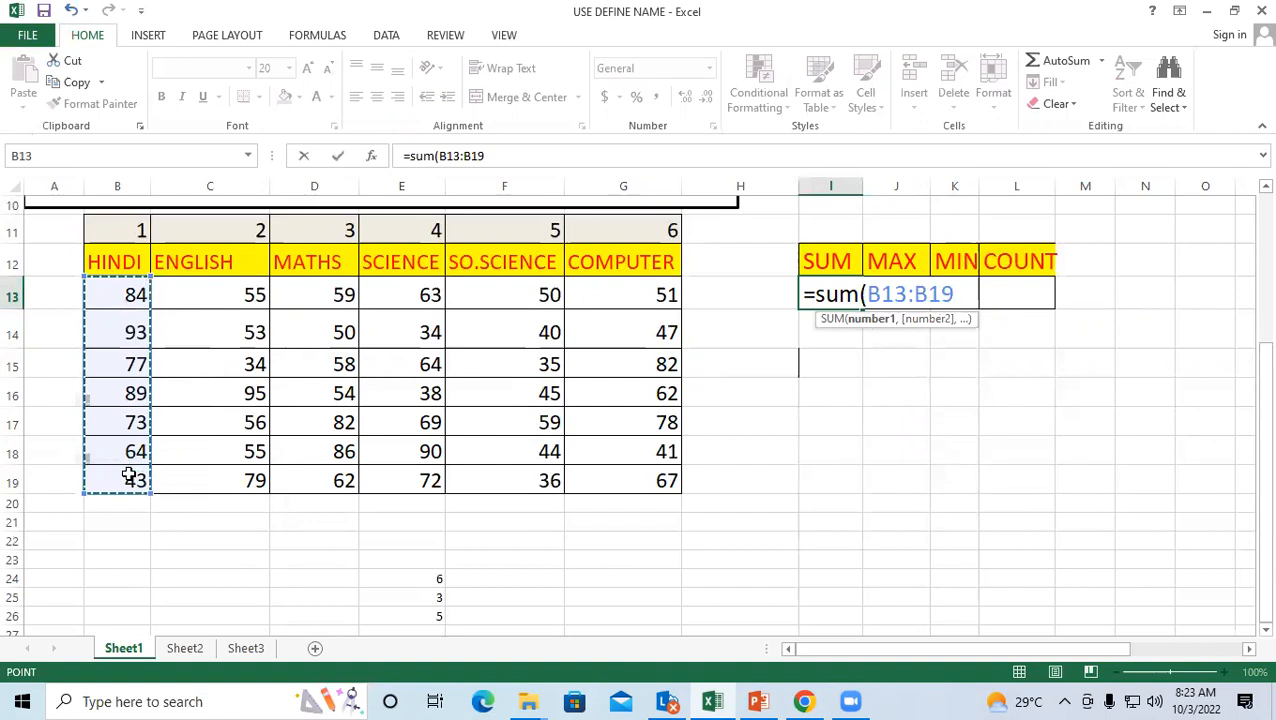
pyautogui.write(')')
pyautogui.press('Return')
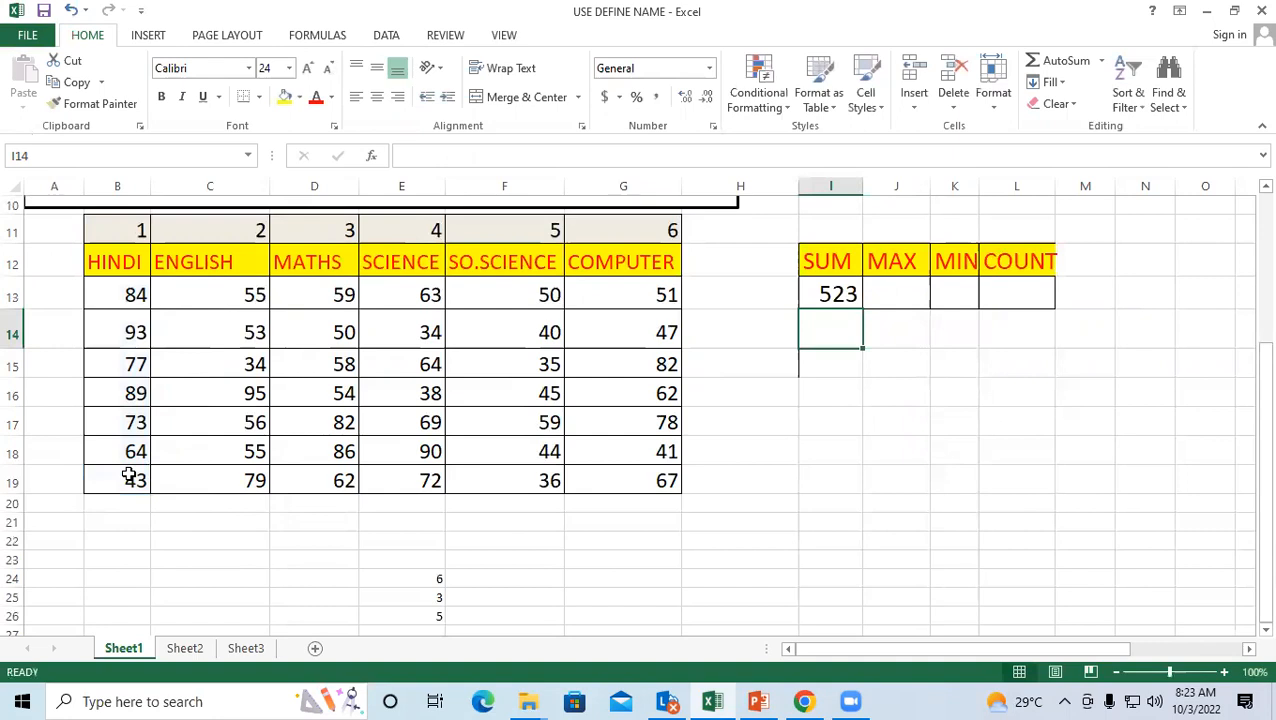
pyautogui.click(835, 292)
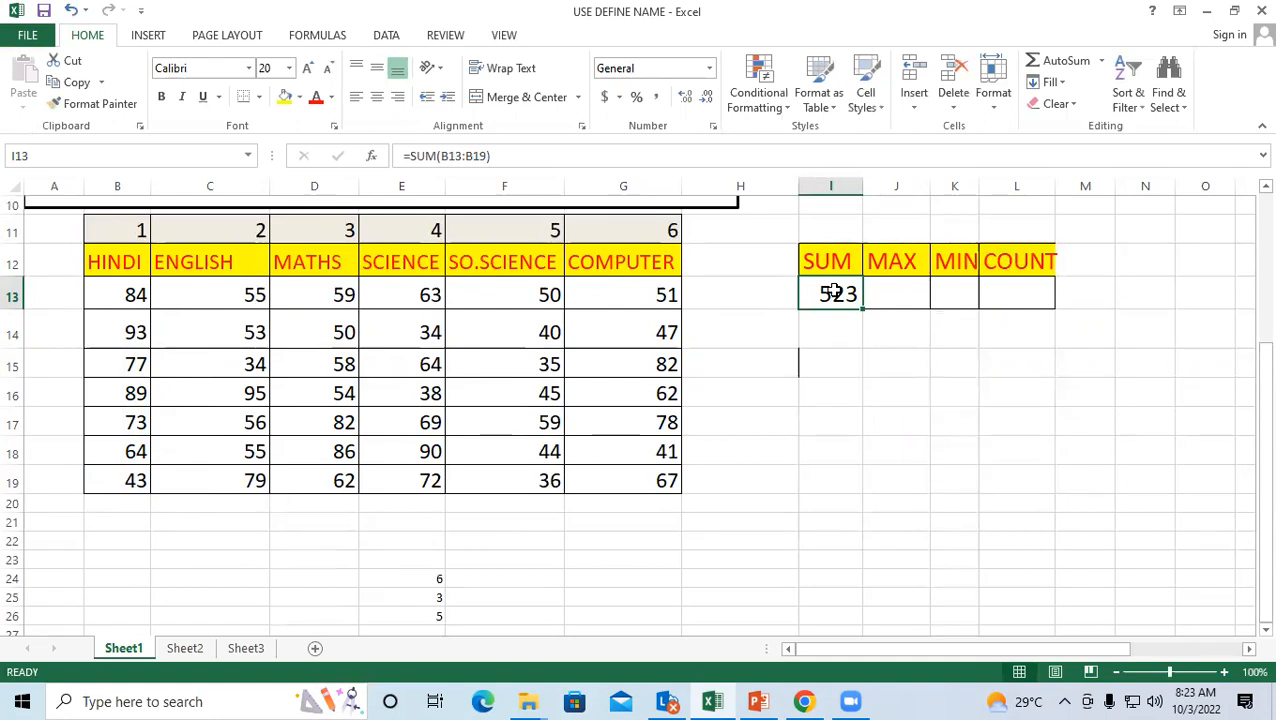
pyautogui.click(832, 326)
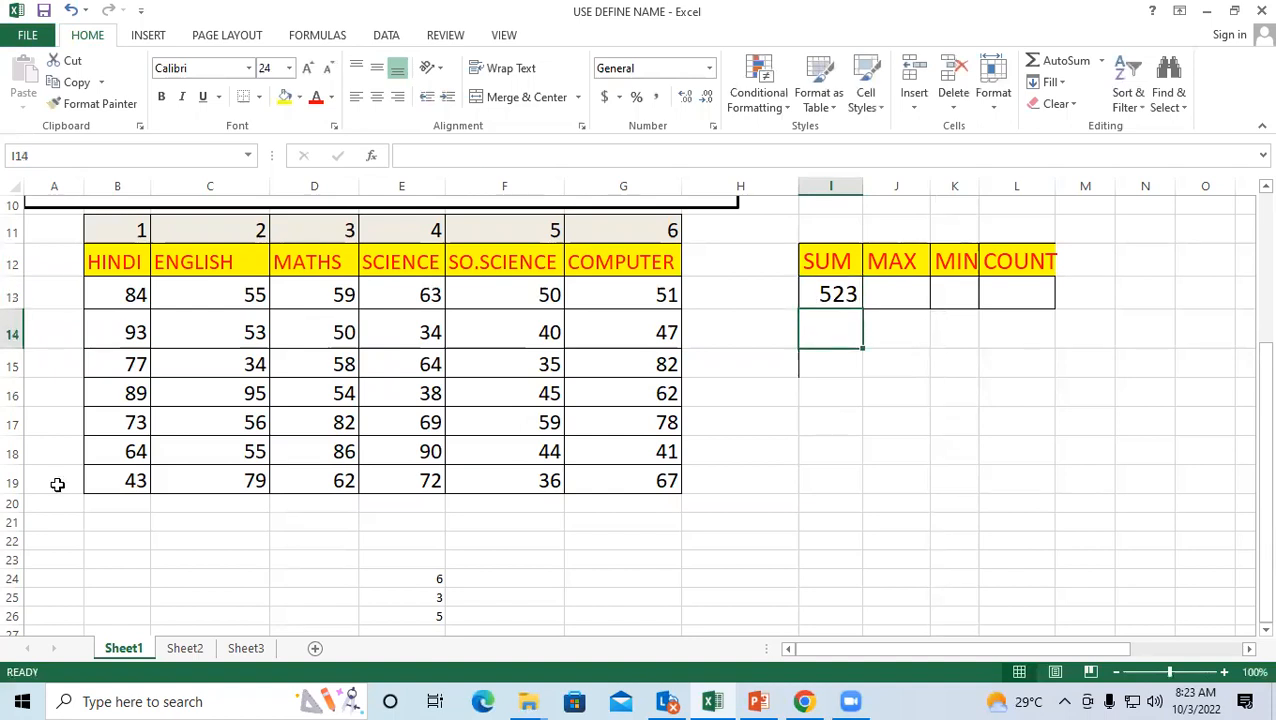
pyautogui.write('000000000000000000000000')
pyautogui.press('BackSpace')
pyautogui.press('BackSpace')
pyautogui.press('BackSpace')
pyautogui.press('BackSpace')
pyautogui.press('BackSpace')
pyautogui.press('BackSpace')
pyautogui.press('BackSpace')
pyautogui.press('BackSpace')
pyautogui.press('BackSpace')
pyautogui.press('BackSpace')
pyautogui.press('BackSpace')
pyautogui.press('BackSpace')
pyautogui.press('BackSpace')
pyautogui.press('BackSpace')
pyautogui.press('BackSpace')
pyautogui.press('BackSpace')
pyautogui.press('BackSpace')
pyautogui.press('BackSpace')
pyautogui.press('BackSpace')
pyautogui.press('BackSpace')
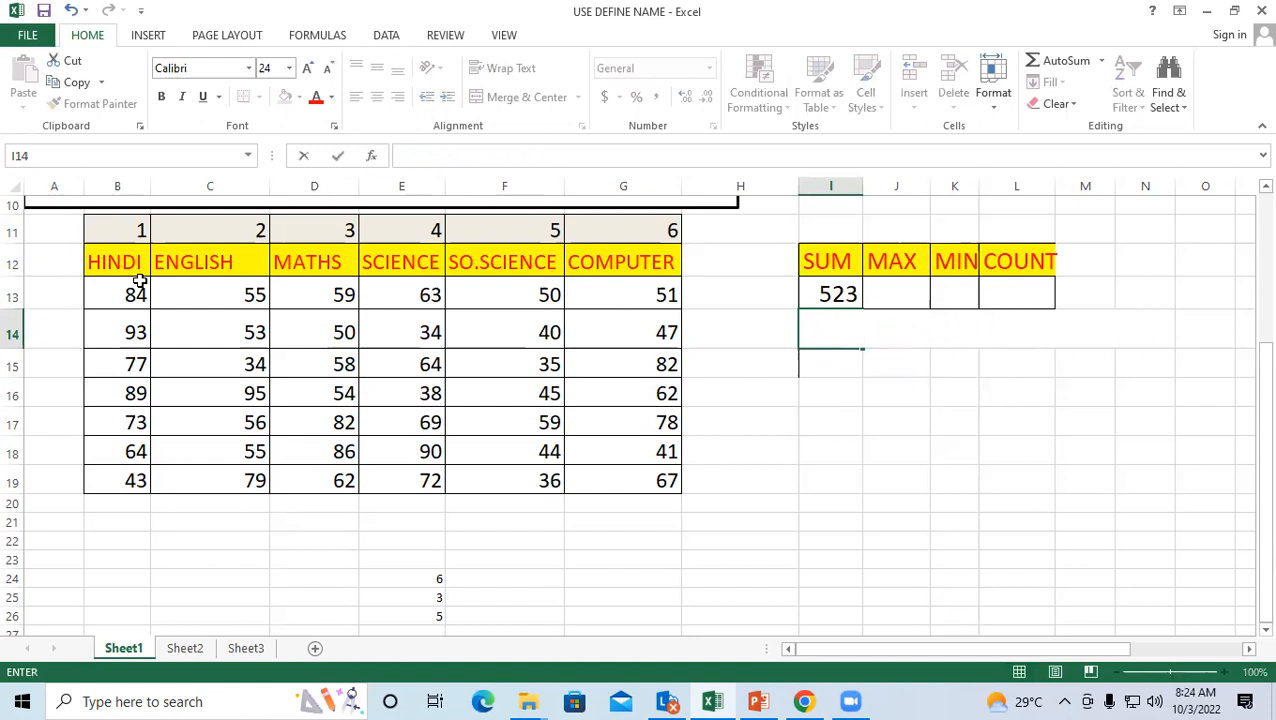
pyautogui.click(834, 450)
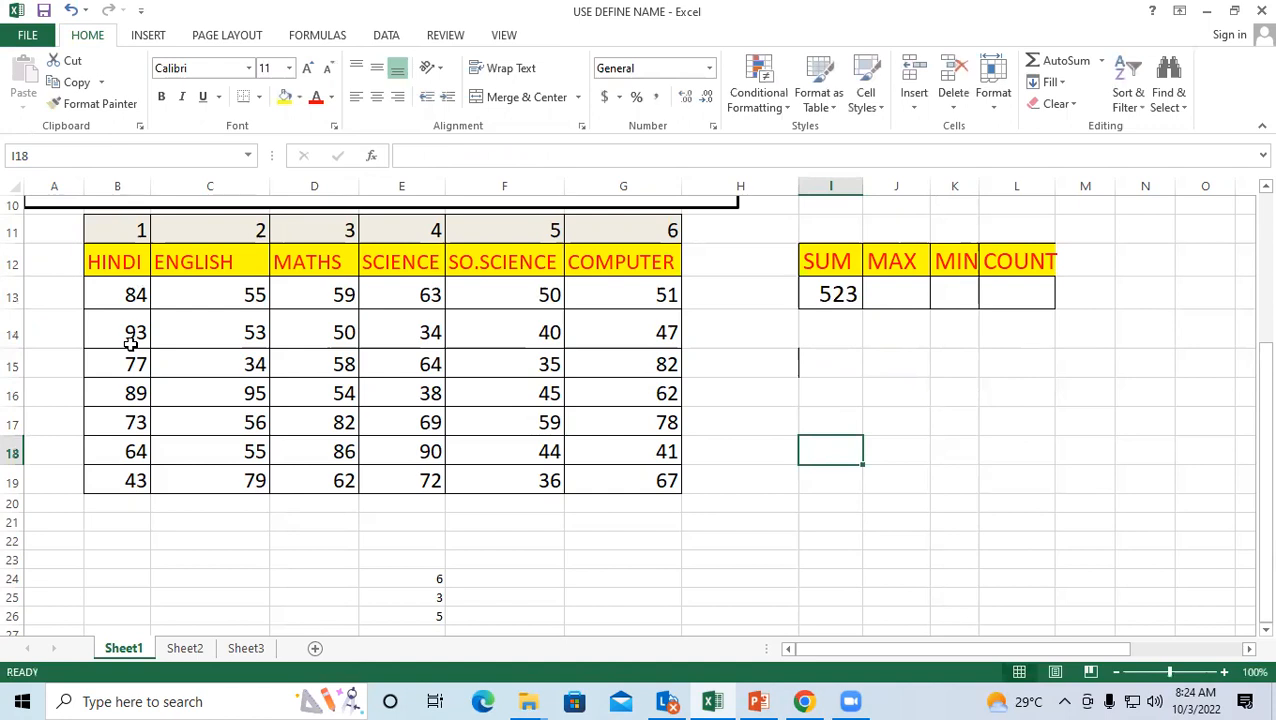
pyautogui.moveTo(125, 287); pyautogui.dragTo(133, 479)
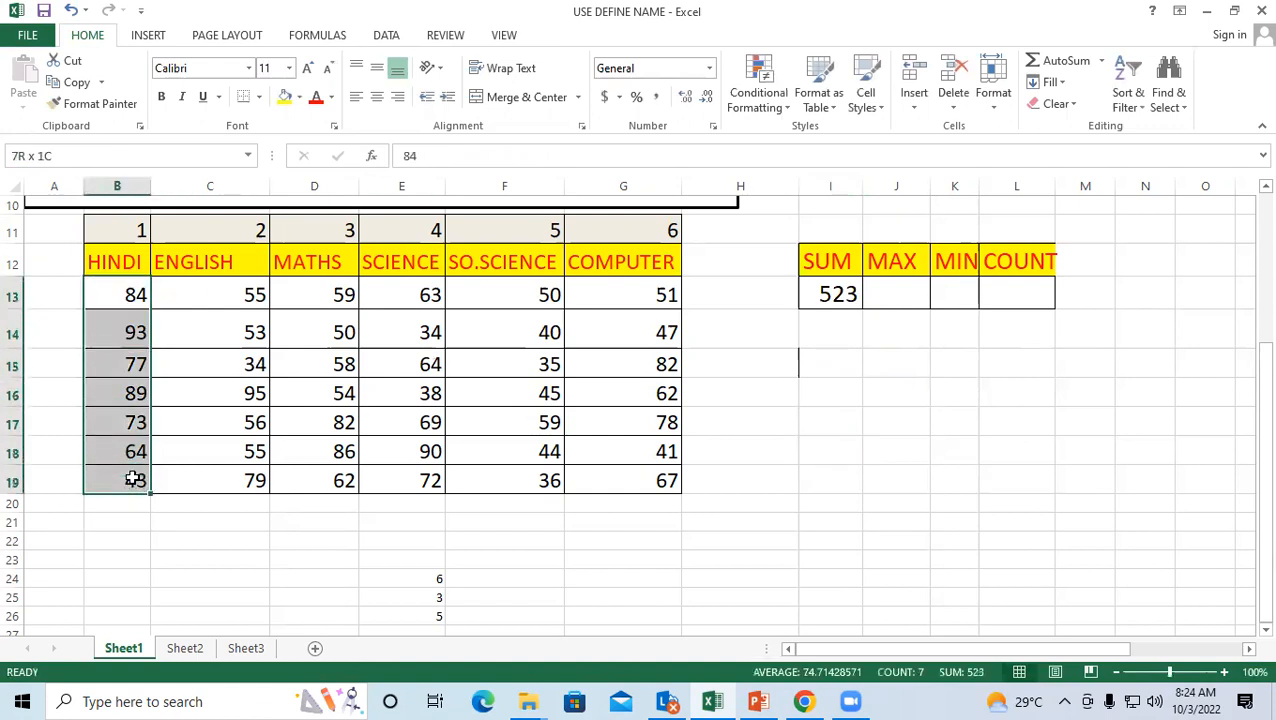
pyautogui.click(842, 327)
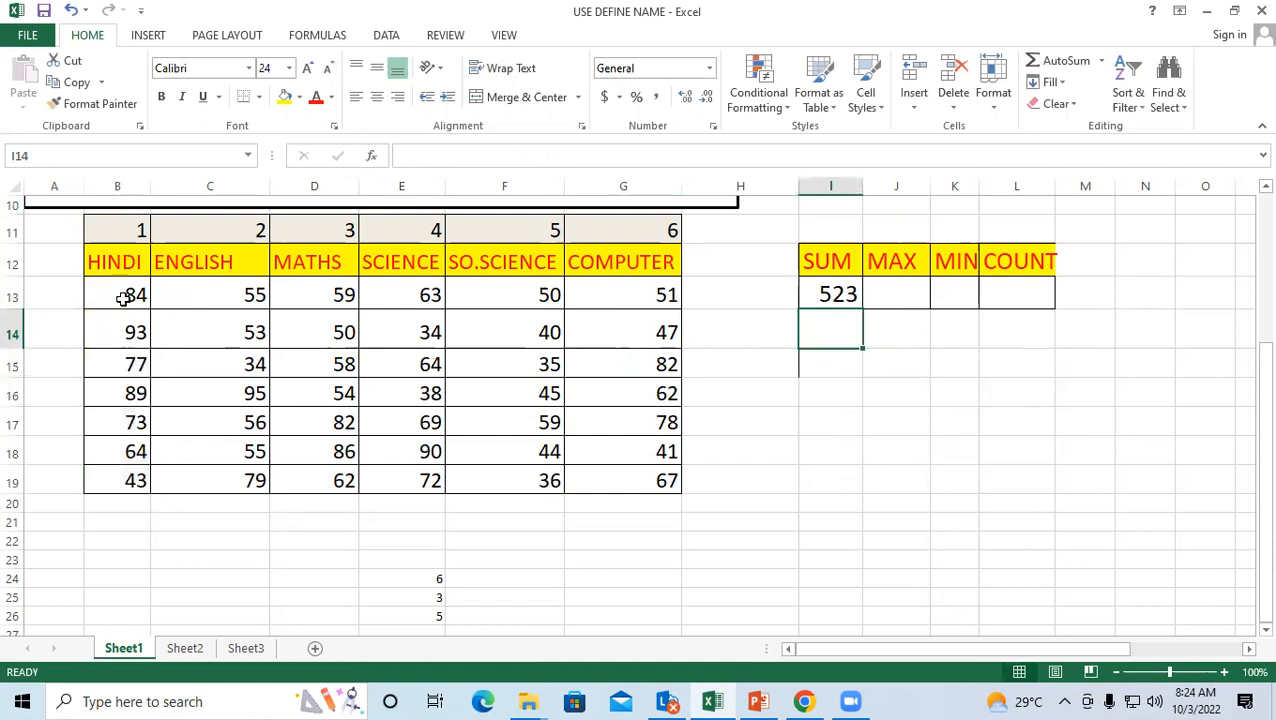
pyautogui.scroll(-2, 131, 330)
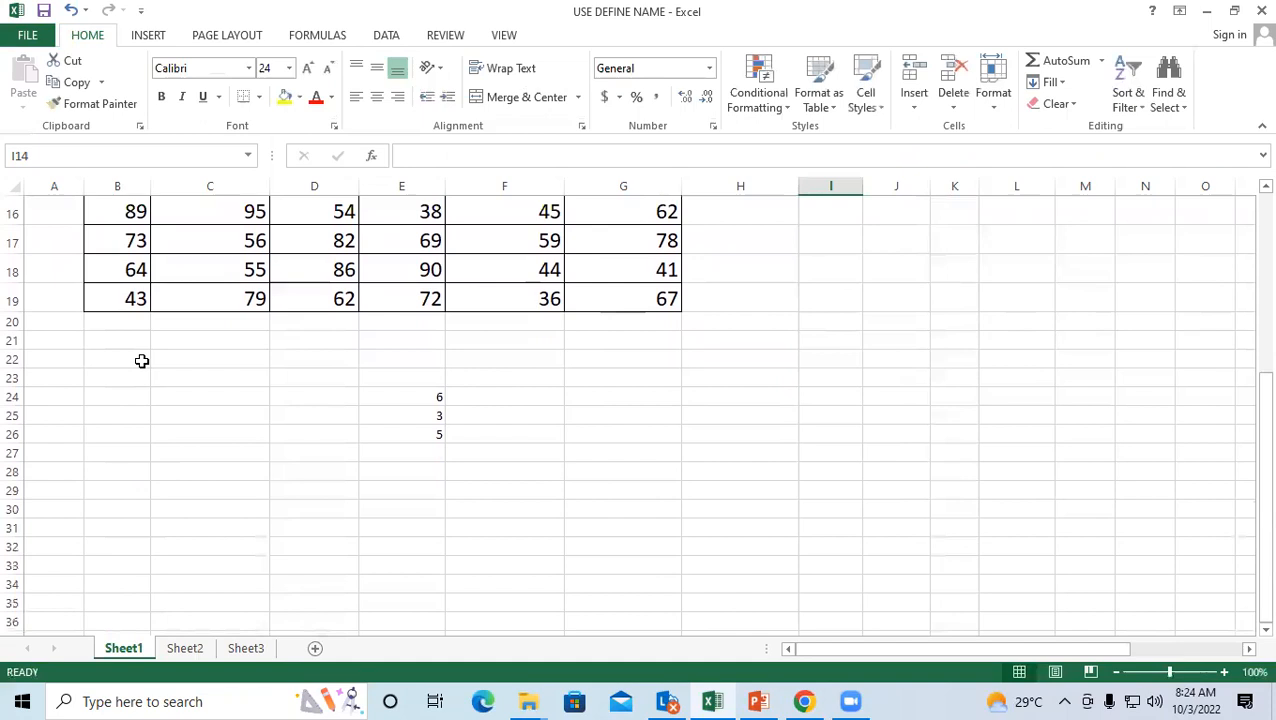
pyautogui.scroll(3, 140, 361)
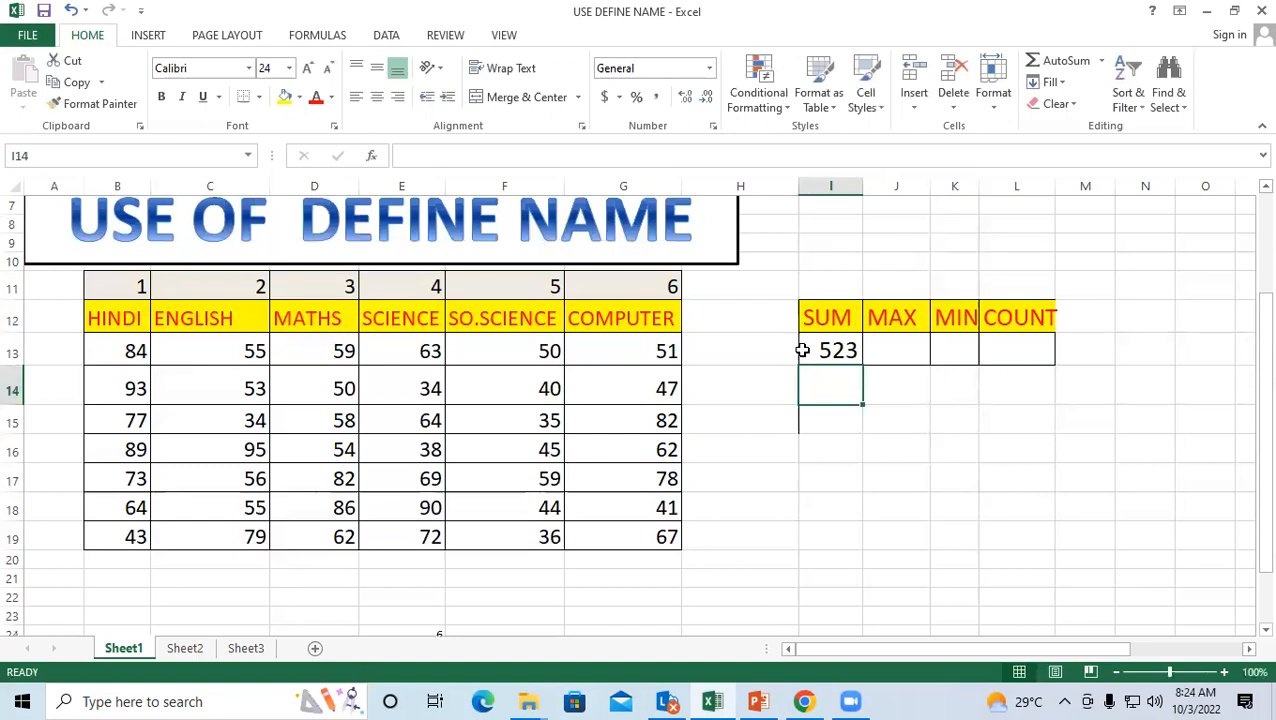
pyautogui.scroll(-1, 803, 353)
pyautogui.moveTo(118, 266); pyautogui.dragTo(110, 480)
pyautogui.click(999, 376)
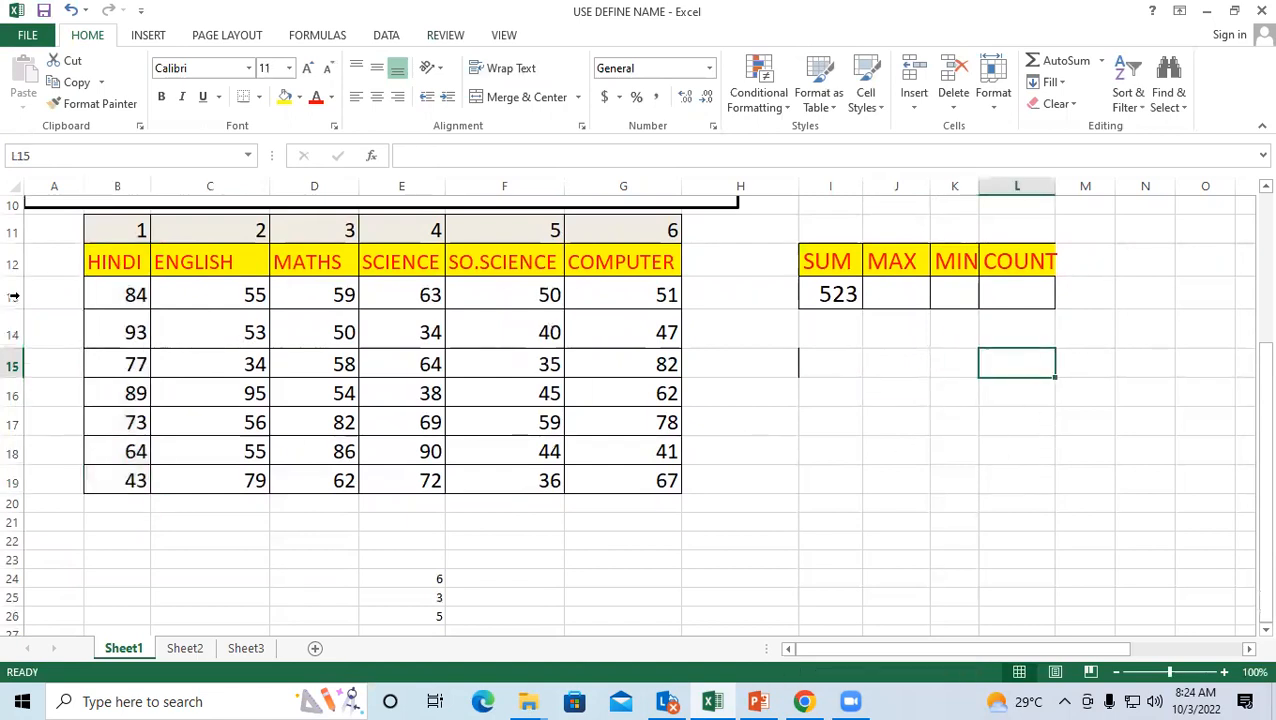
# Step: Try to define the workbook-scope name HINDI for the range B12:B19
pyautogui.click(110, 260)
pyautogui.moveTo(110, 260); pyautogui.dragTo(132, 480)
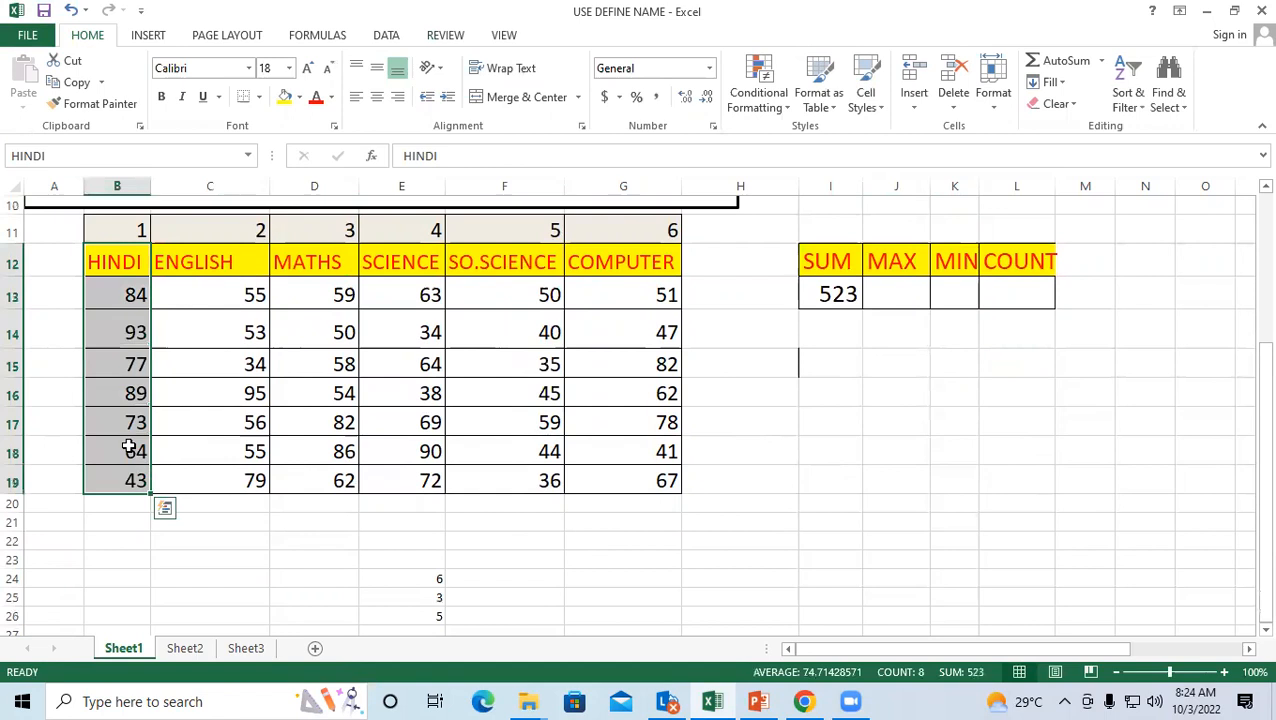
pyautogui.click(110, 257)
pyautogui.moveTo(110, 257); pyautogui.dragTo(117, 483)
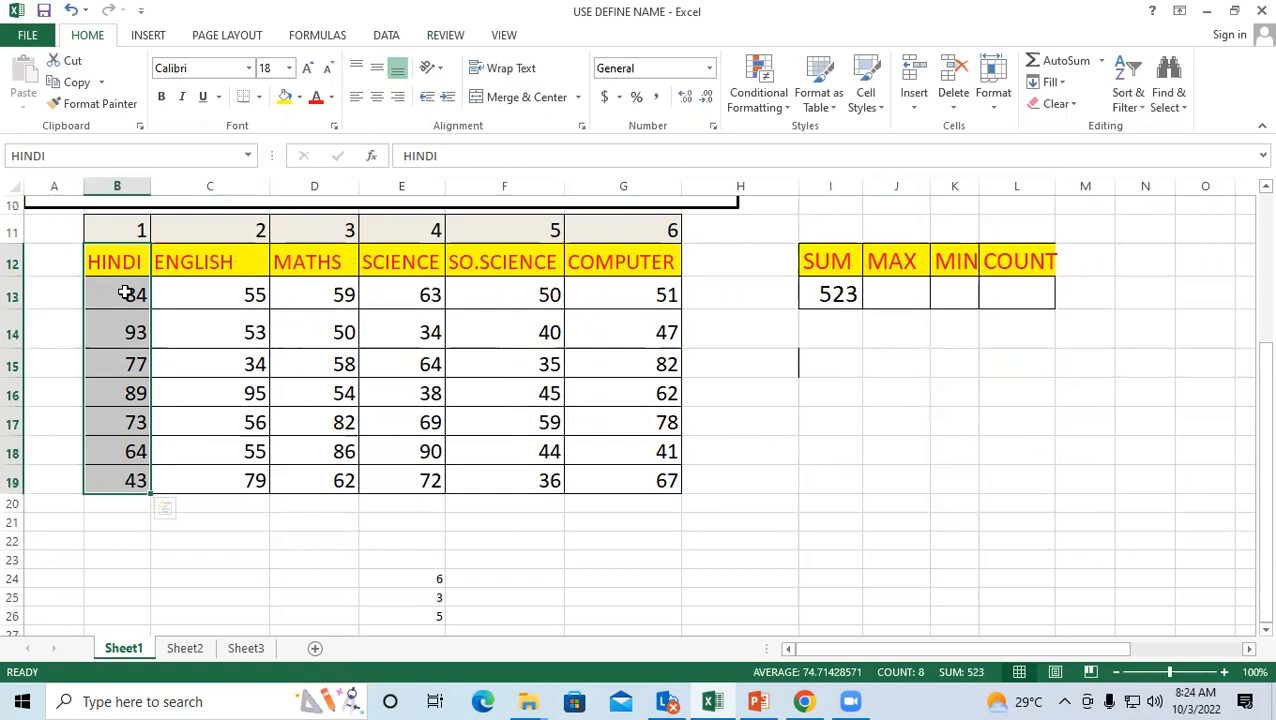
pyautogui.click(335, 40)
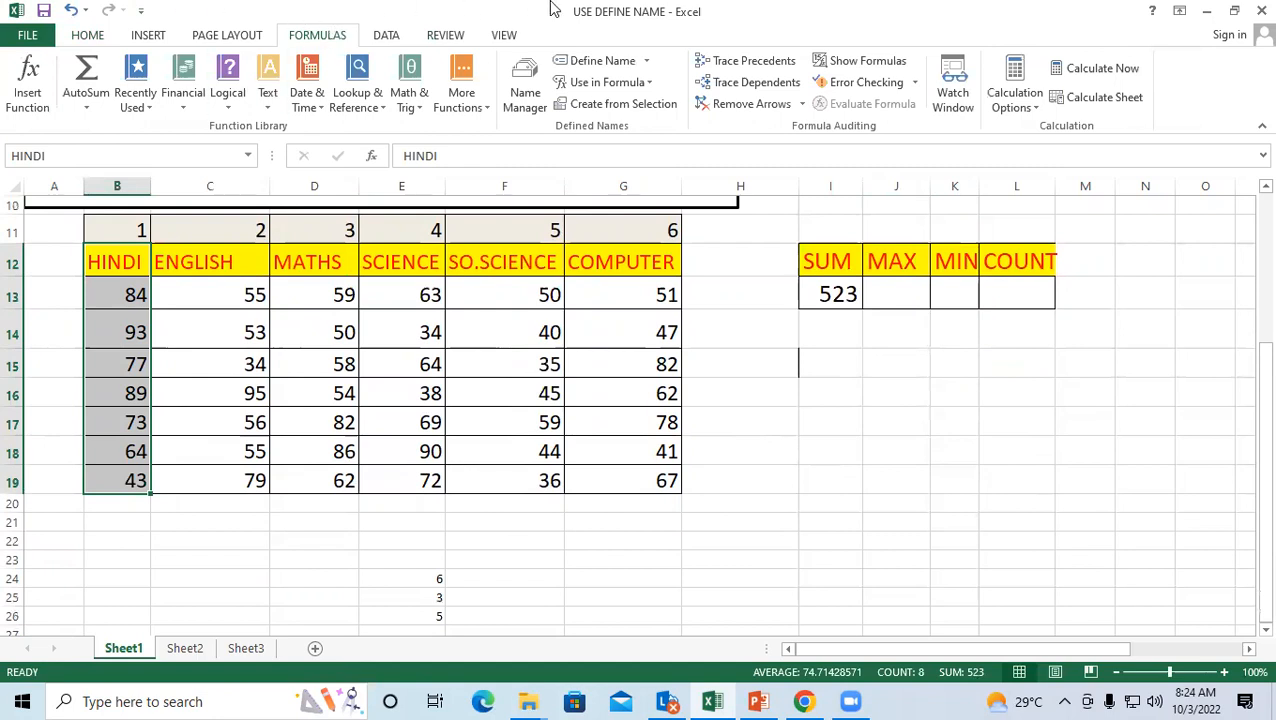
pyautogui.click(600, 66)
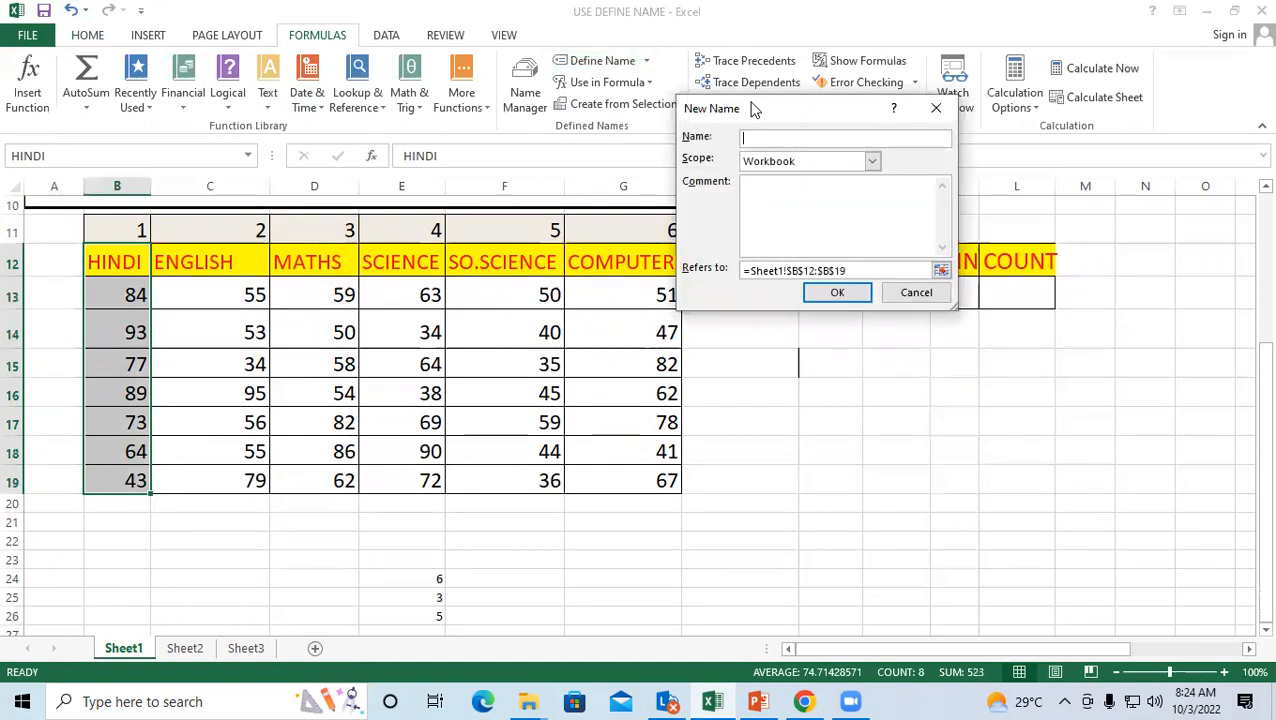
pyautogui.moveTo(744, 104); pyautogui.dragTo(420, 132)
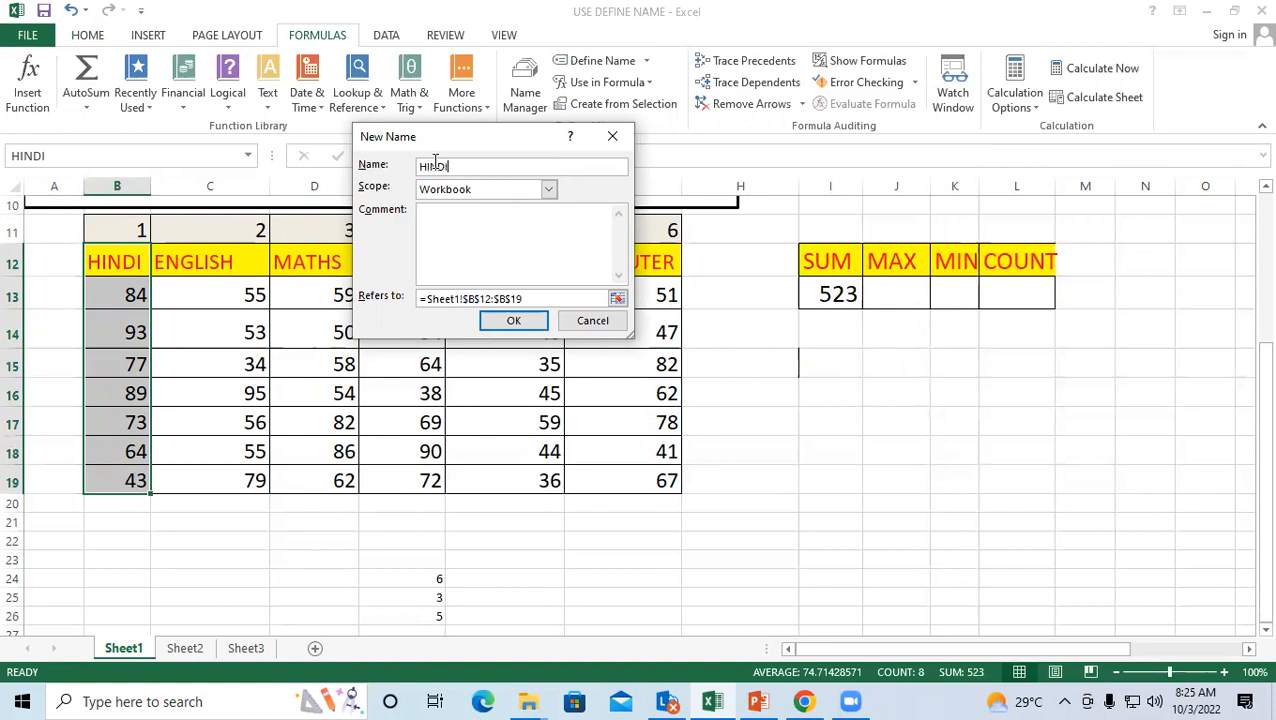
pyautogui.click(514, 320)
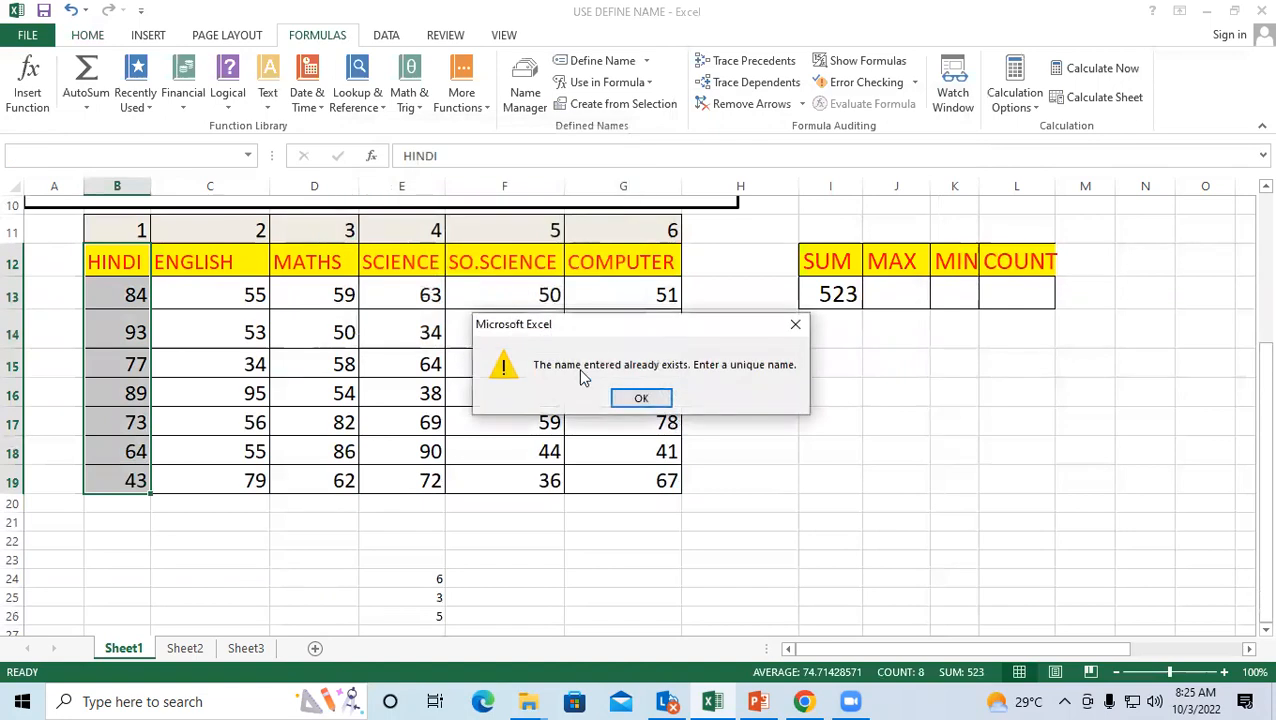
pyautogui.click(795, 324)
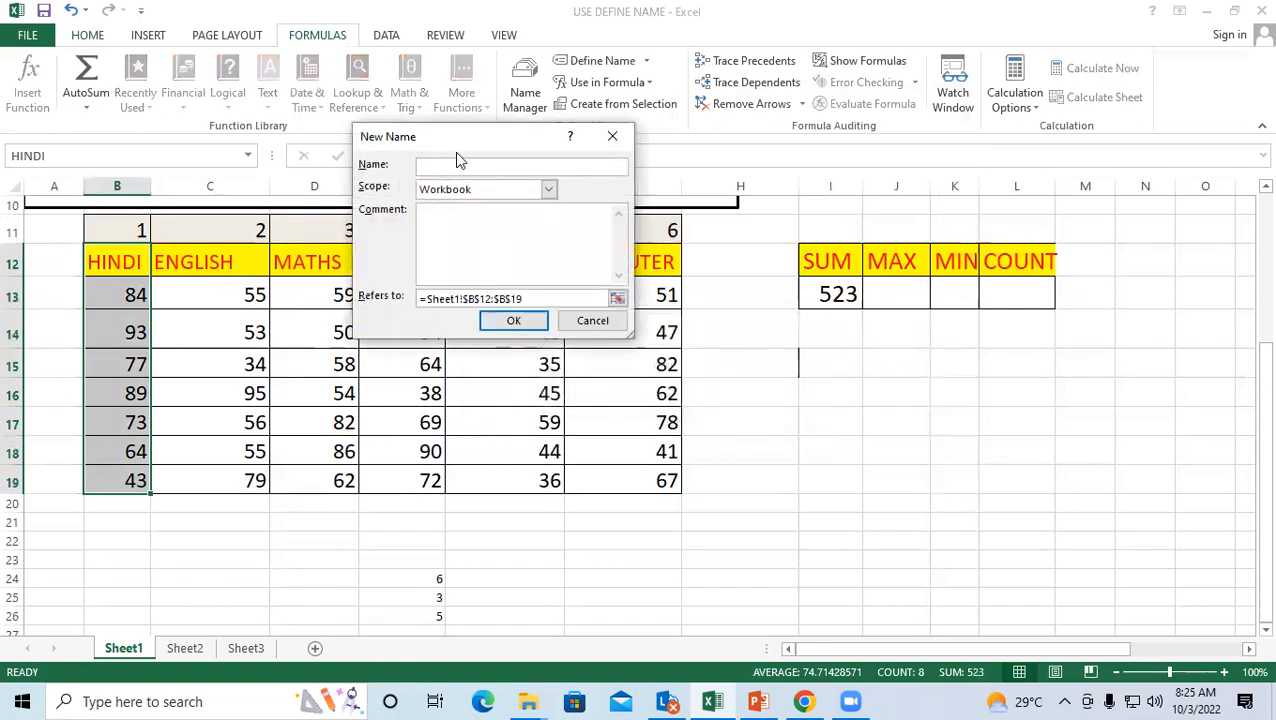
pyautogui.click(613, 137)
# Step: Delete all existing defined names, from COMPUTER to SO.SCIENCE, in the Name Manager and close it
pyautogui.click(216, 500)
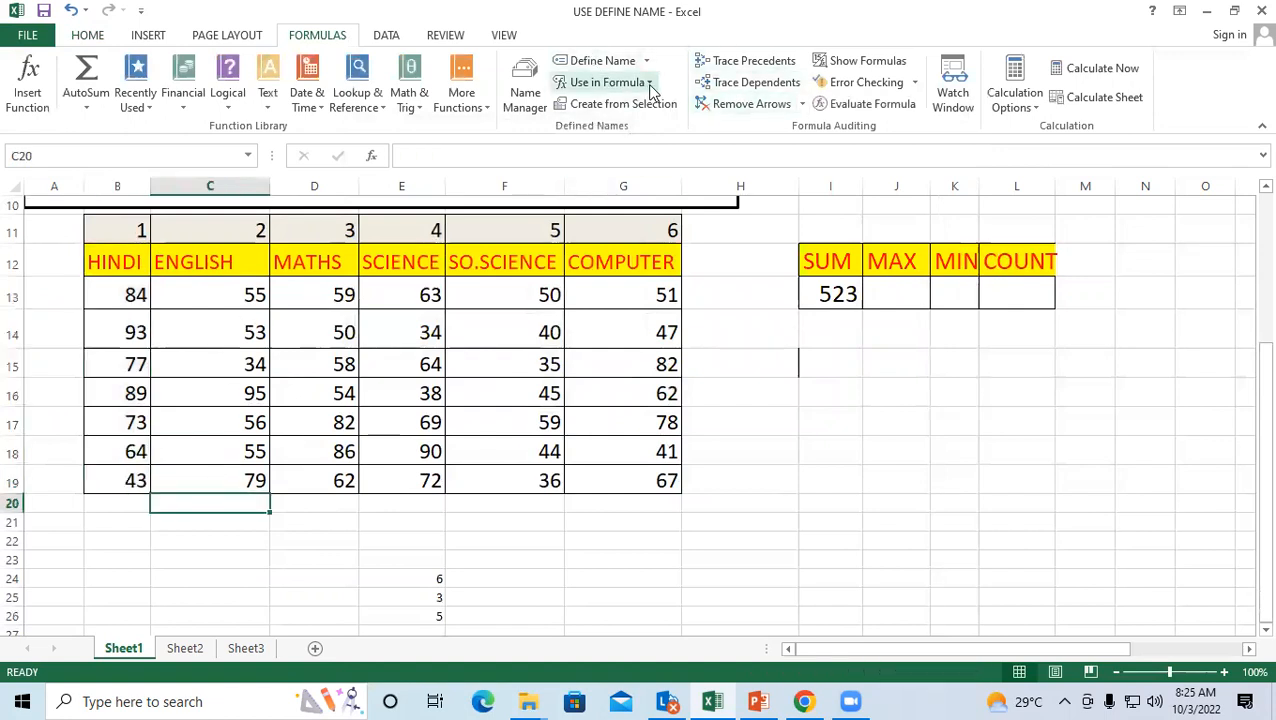
pyautogui.click(524, 90)
pyautogui.click(316, 247)
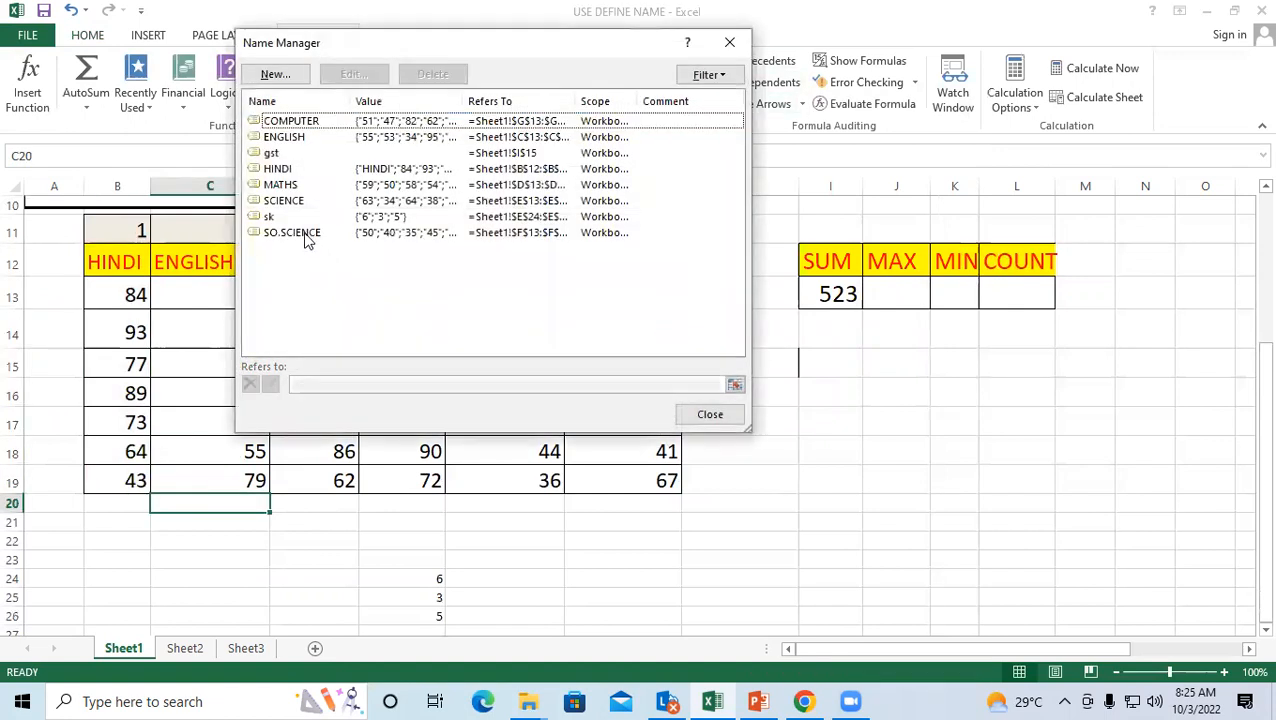
pyautogui.click(308, 235)
pyautogui.moveTo(286, 216); pyautogui.dragTo(284, 121)
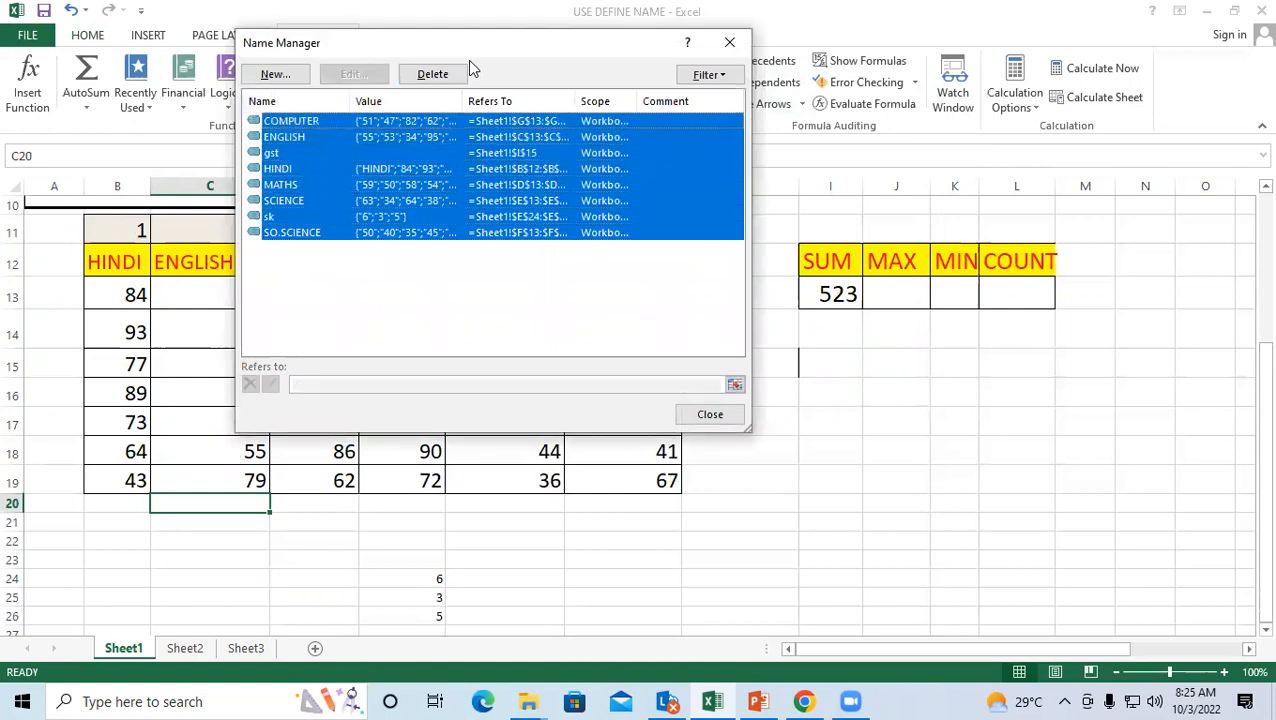
pyautogui.click(432, 74)
pyautogui.click(601, 398)
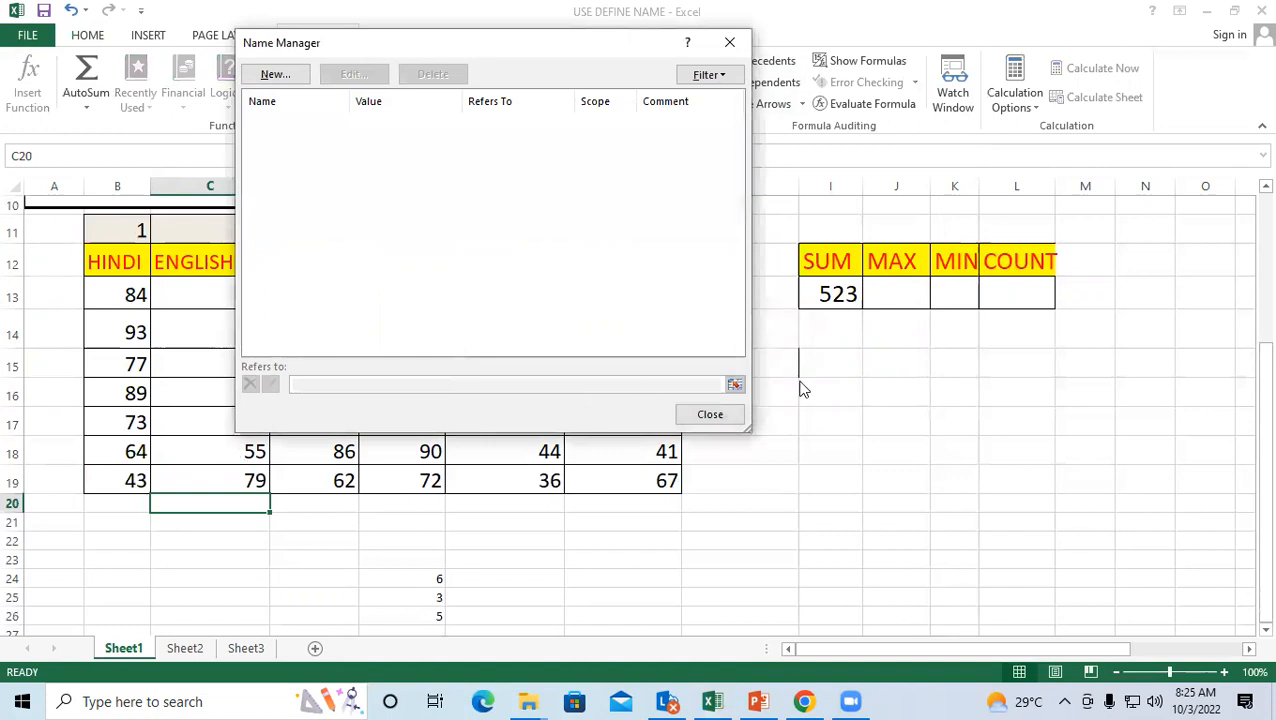
pyautogui.click(710, 413)
pyautogui.click(890, 417)
pyautogui.click(838, 326)
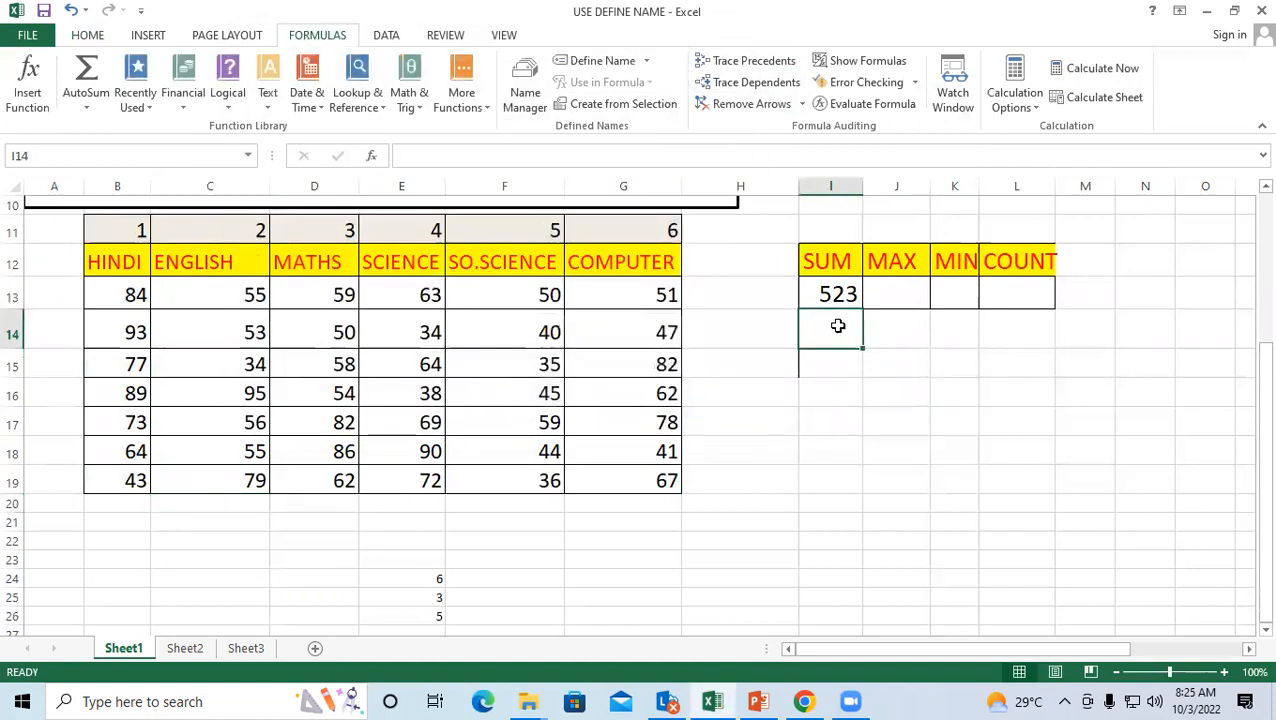
pyautogui.click(840, 450)
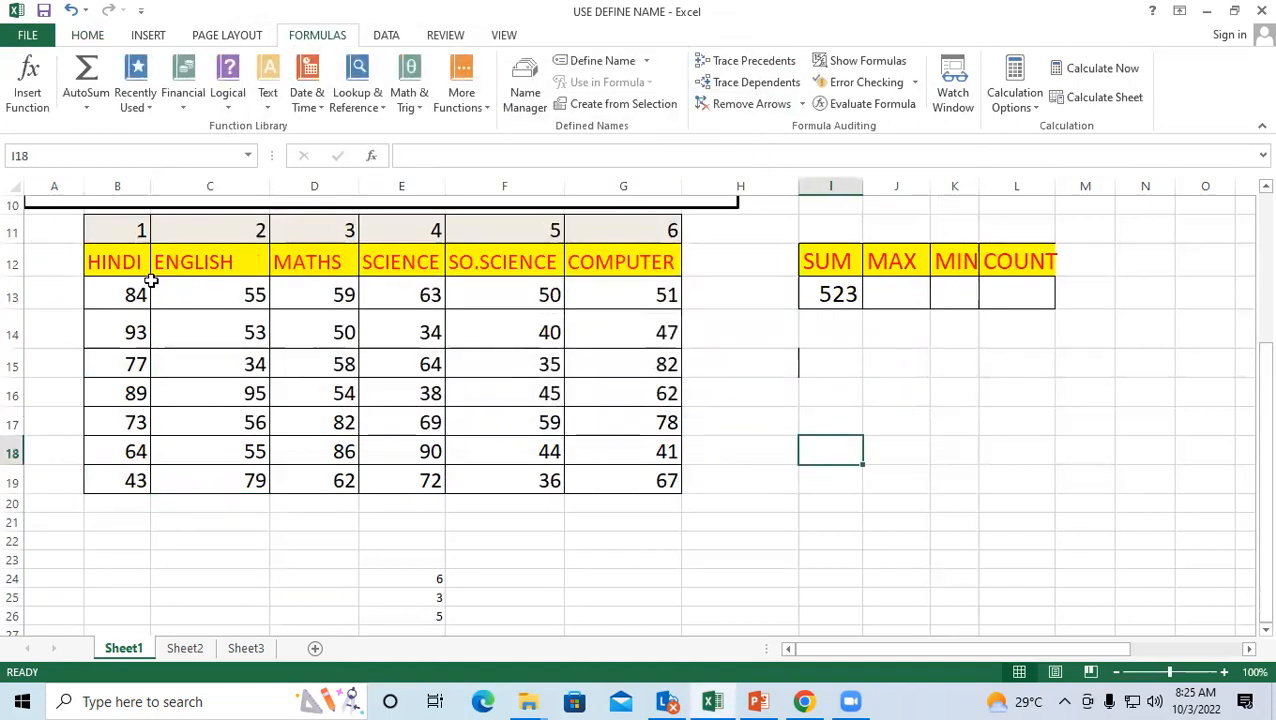
# Step: Define the workbook-scope name HINDI for the range B12:B19 on Sheet1
pyautogui.click(98, 262)
pyautogui.moveTo(98, 262); pyautogui.dragTo(100, 482)
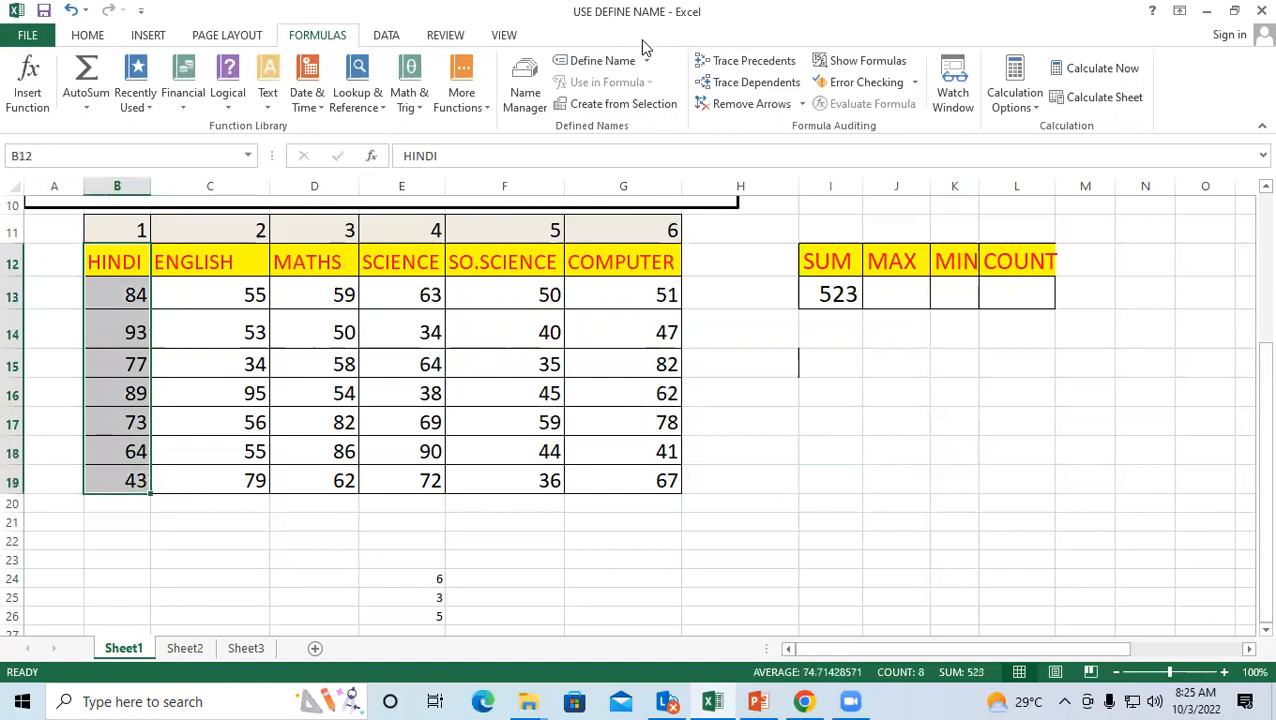
pyautogui.click(590, 66)
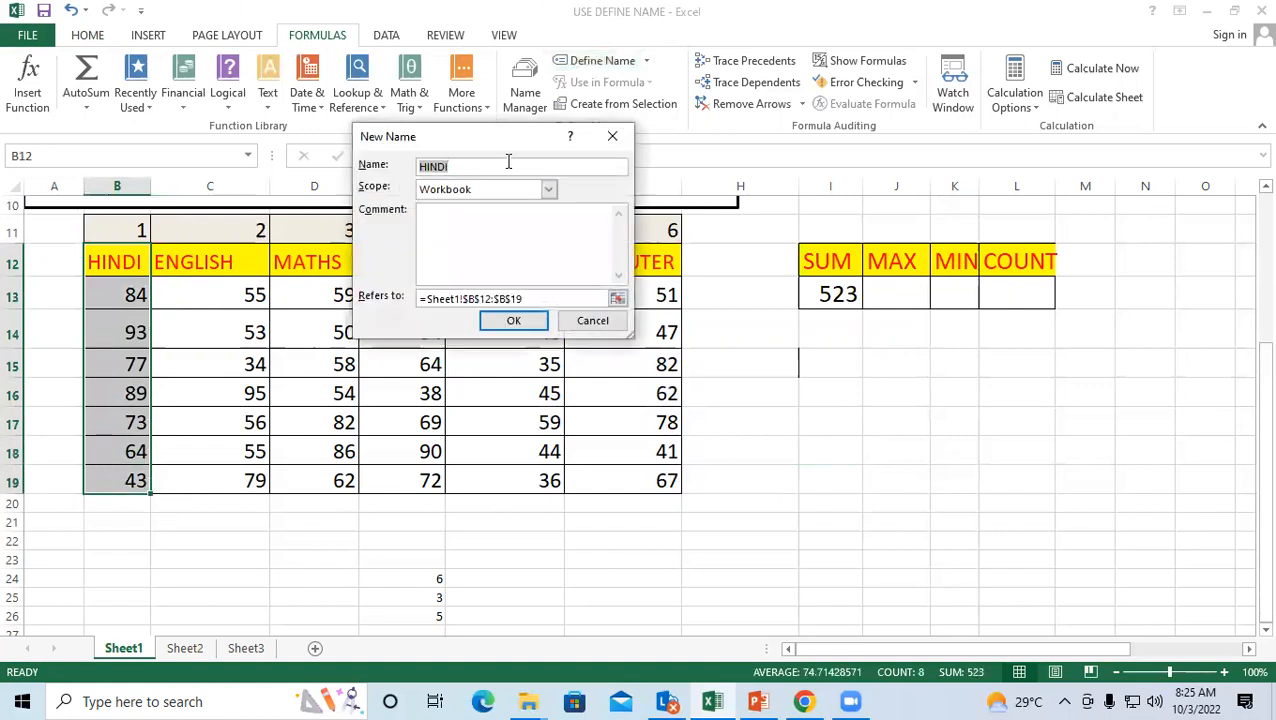
pyautogui.click(422, 165)
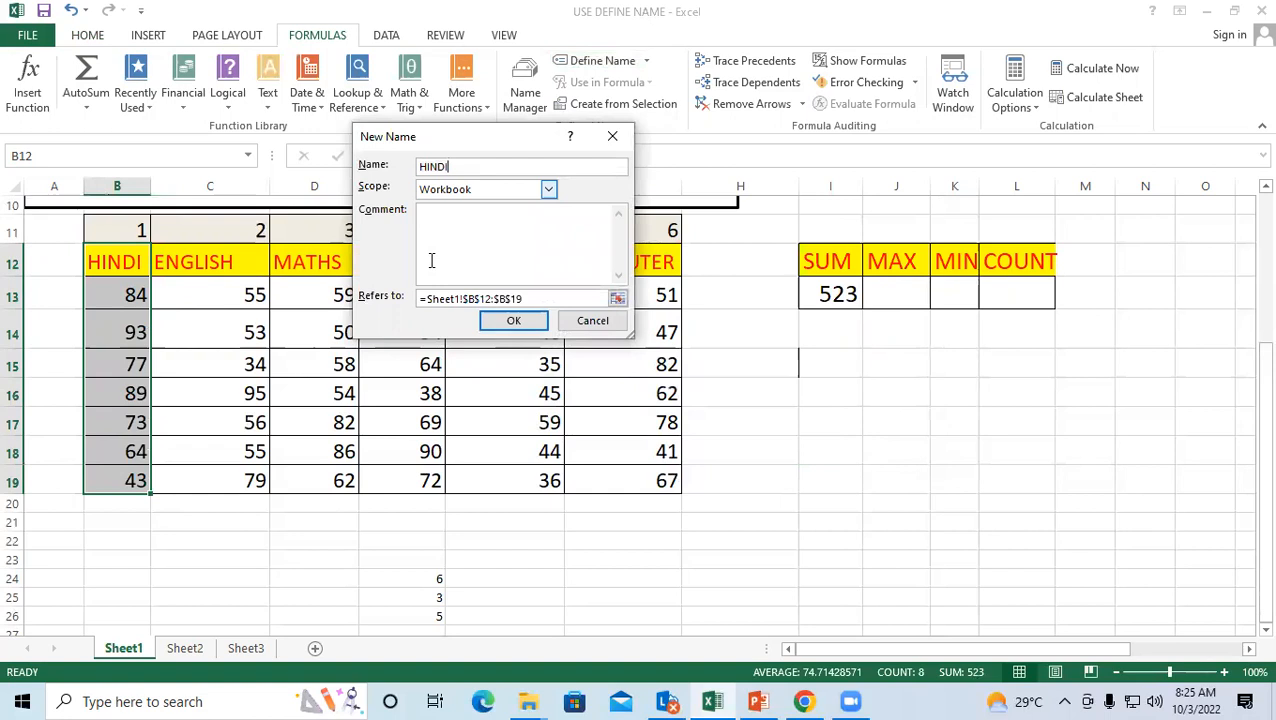
pyautogui.moveTo(453, 137); pyautogui.dragTo(453, 15)
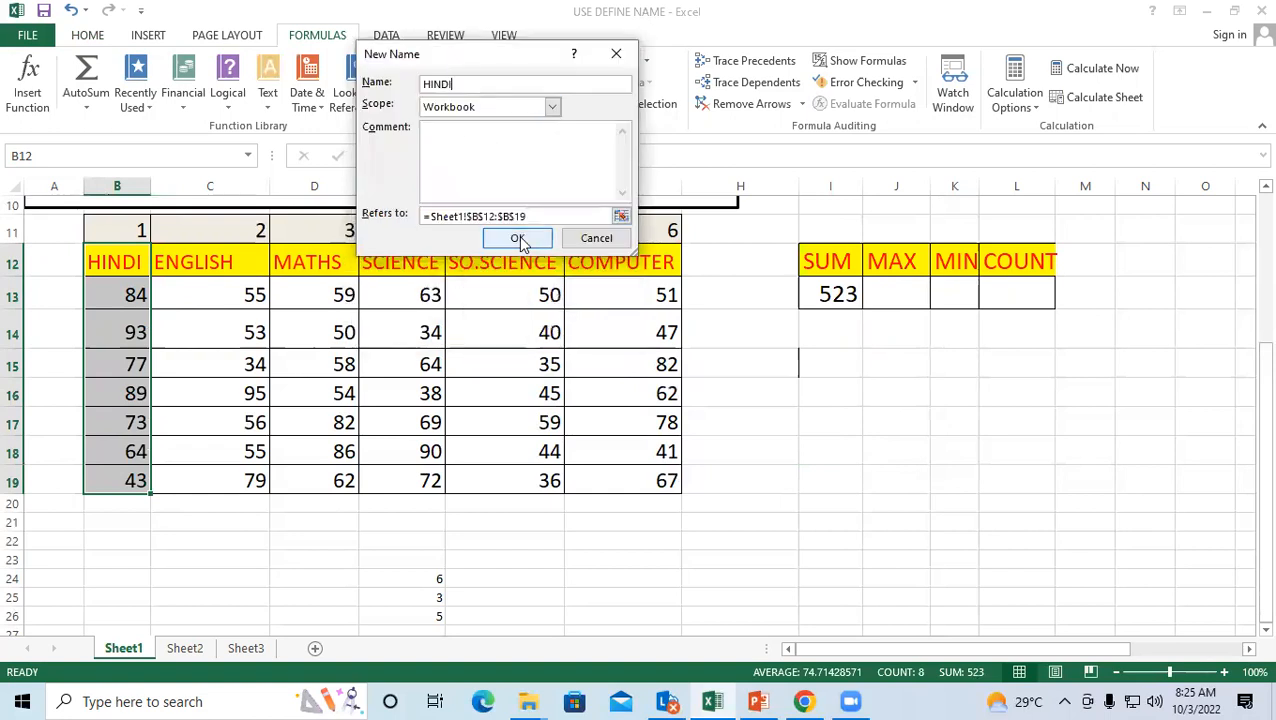
pyautogui.click(519, 240)
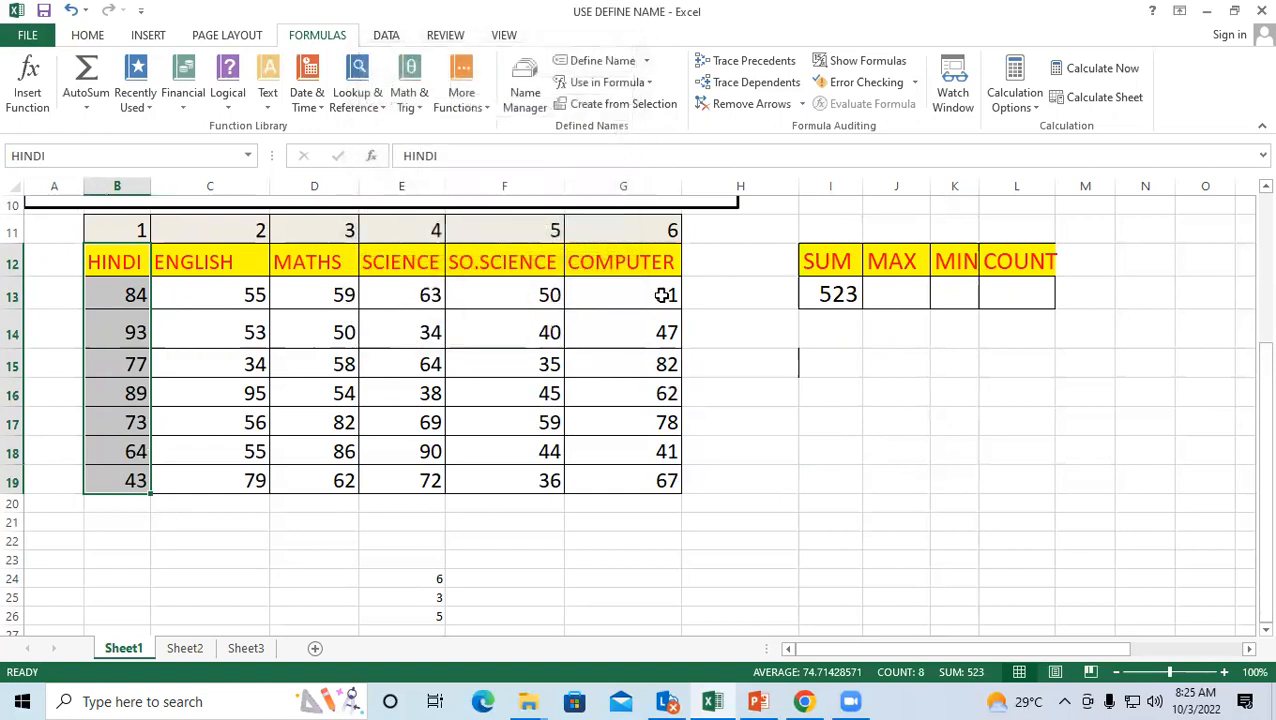
# Step: Enter the formula =SUM(HINDI) in cell I14 to total the Hindi marks through the defined name
pyautogui.click(810, 330)
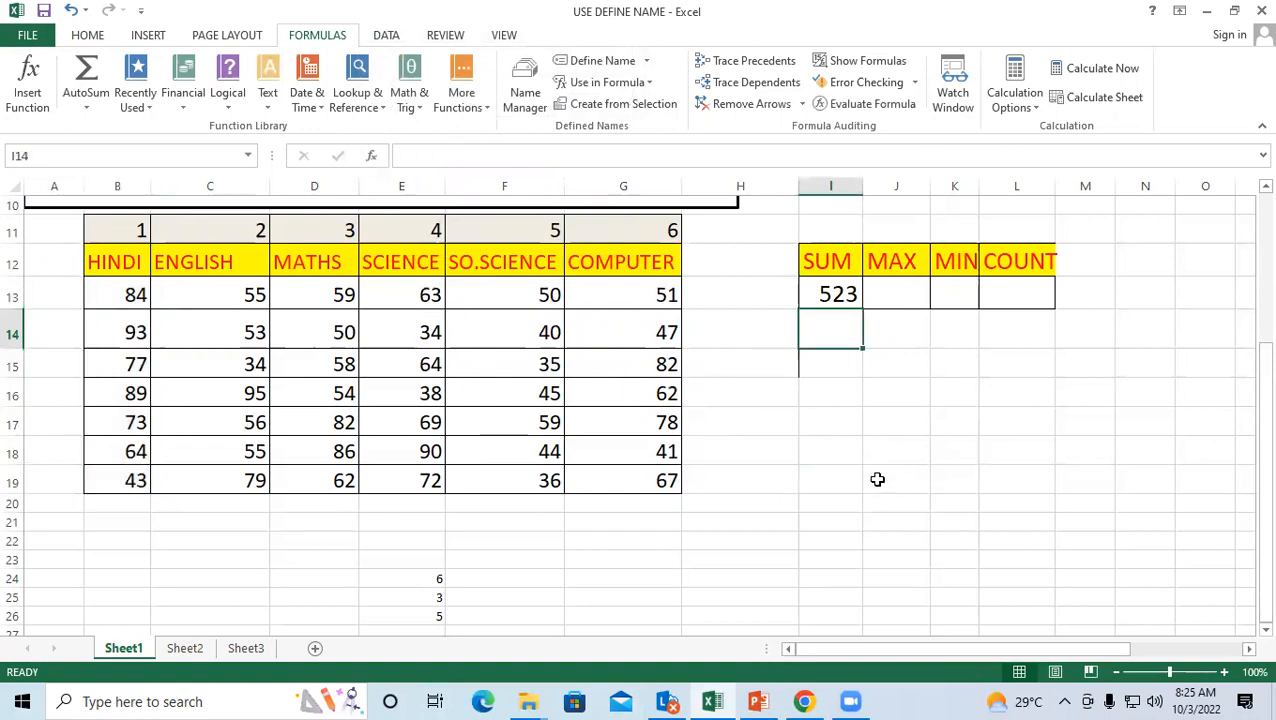
pyautogui.write('=SUM')
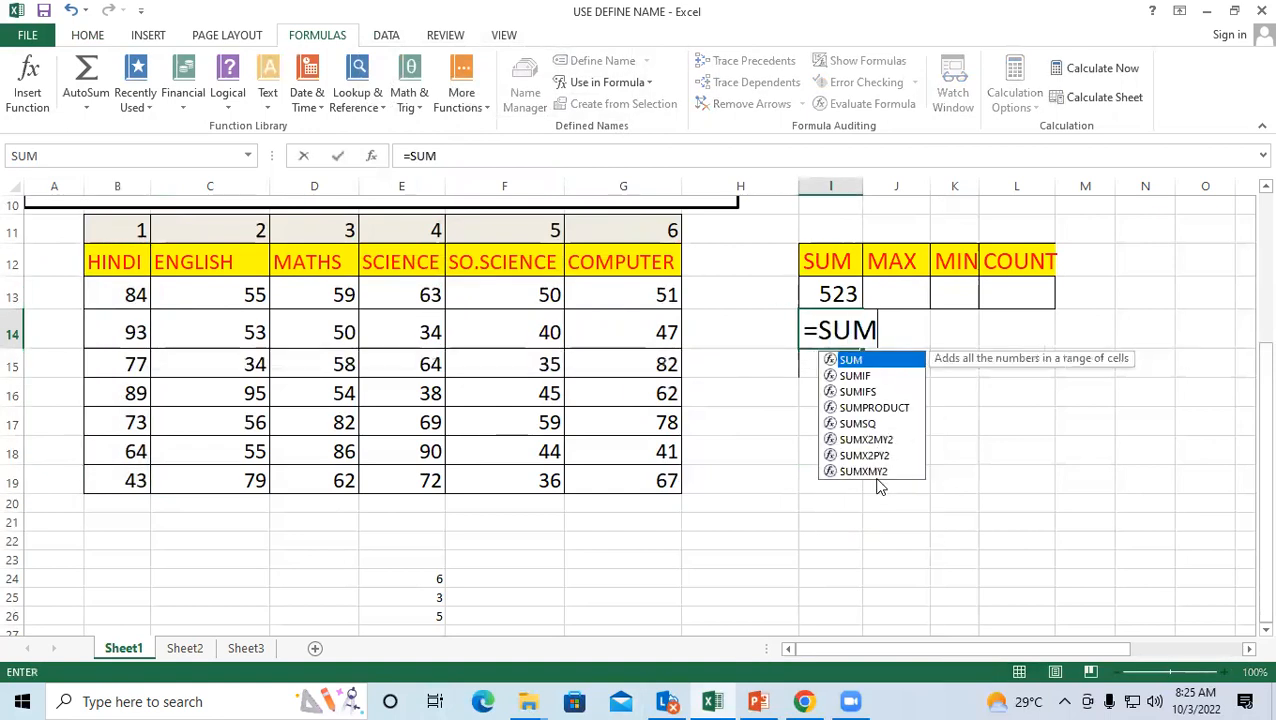
pyautogui.write('(')
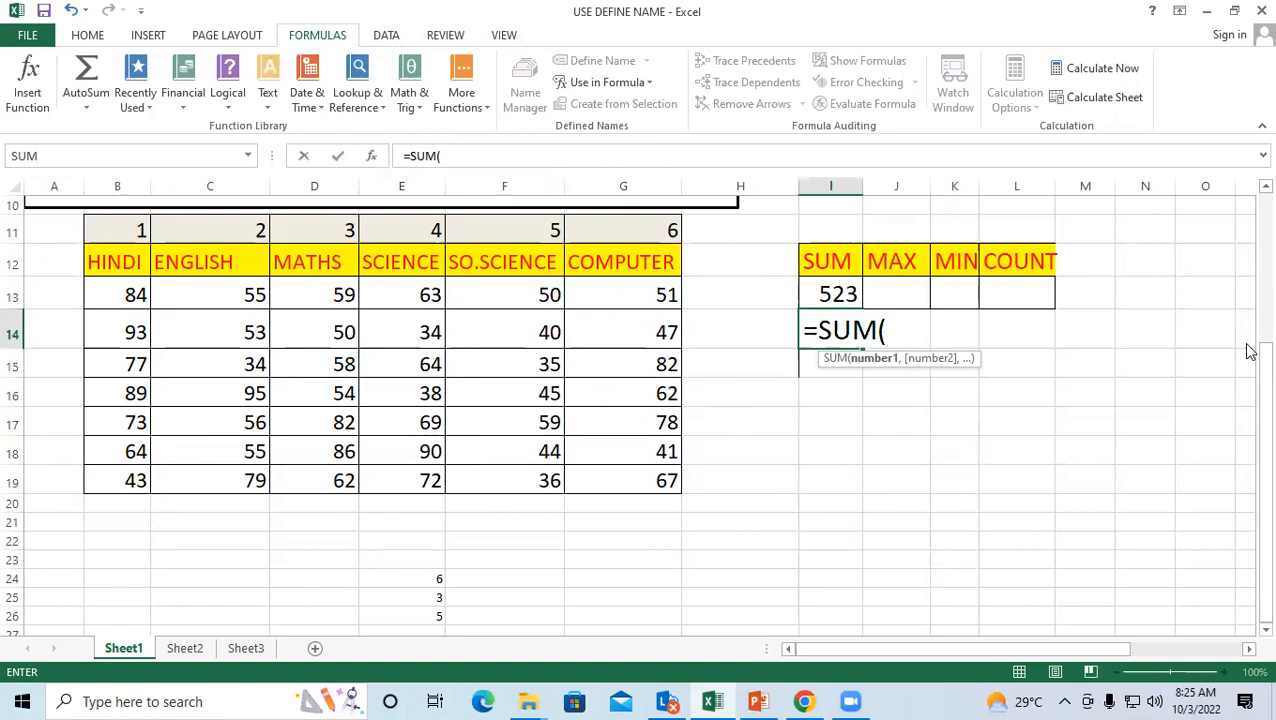
pyautogui.write('HINDI)')
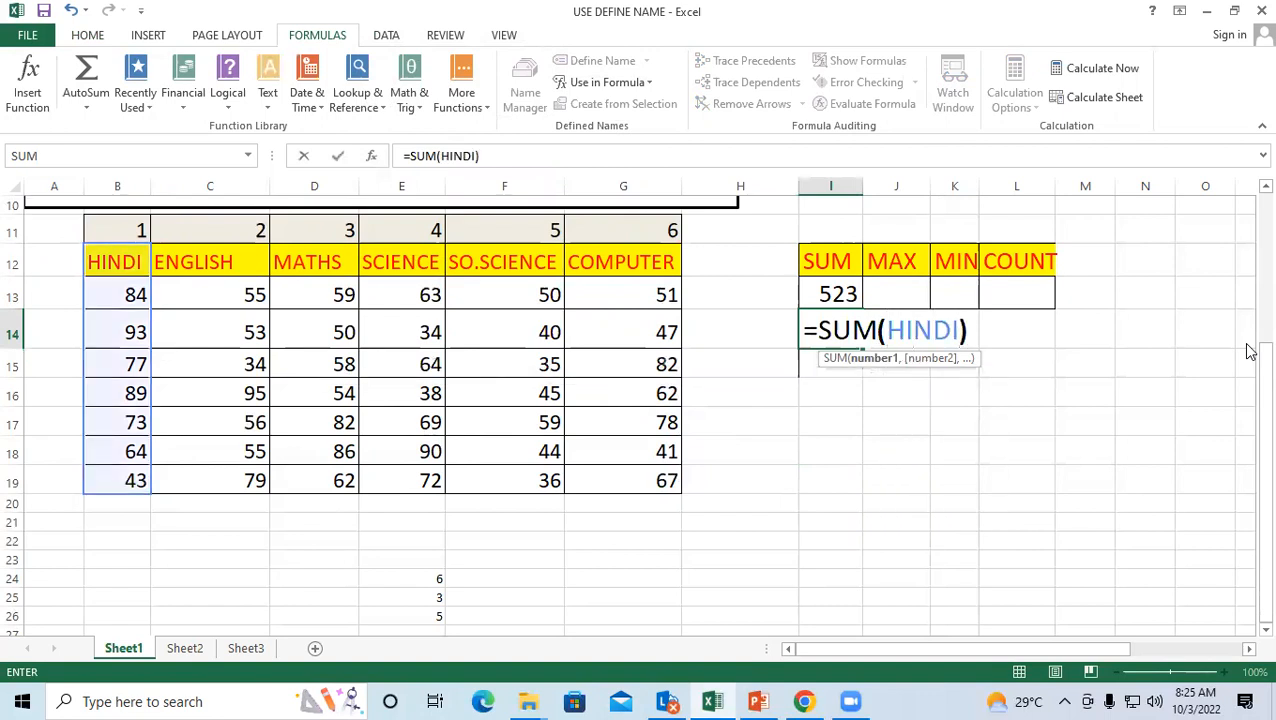
pyautogui.press('Return')
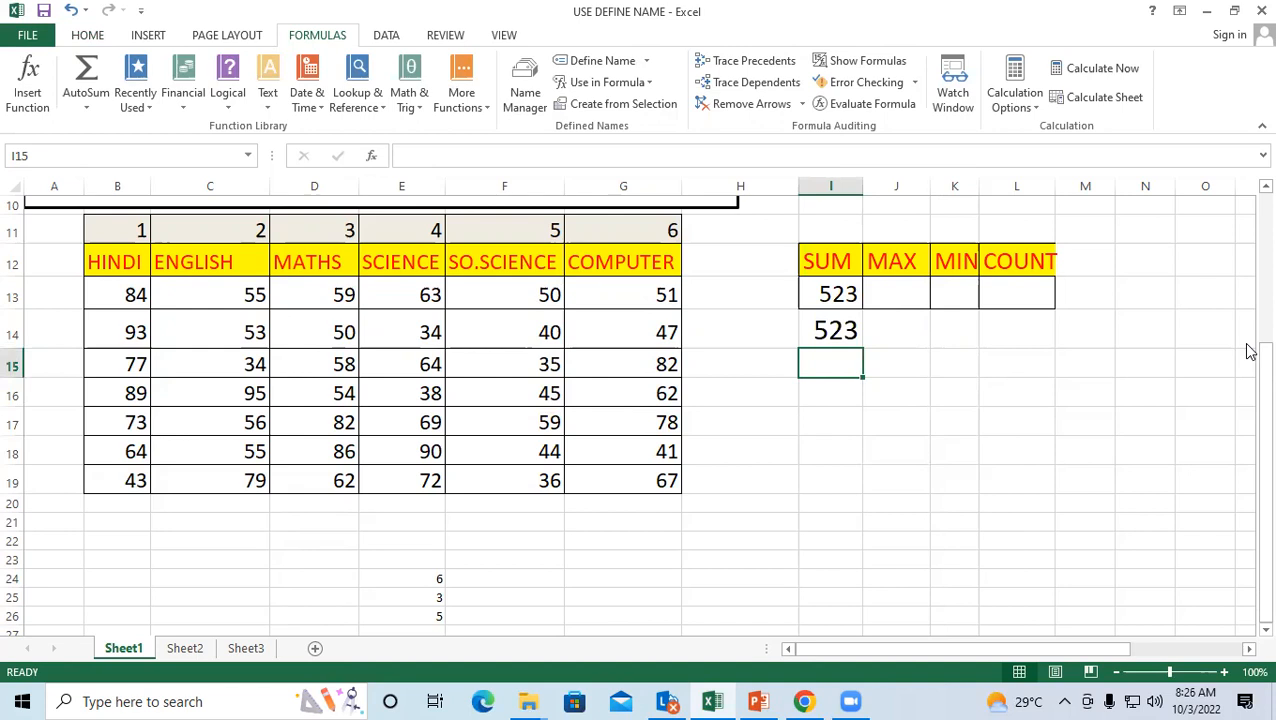
# Step: Enter the formula =MAX(HINDI) in cell J13 under the MAX heading
pyautogui.click(904, 289)
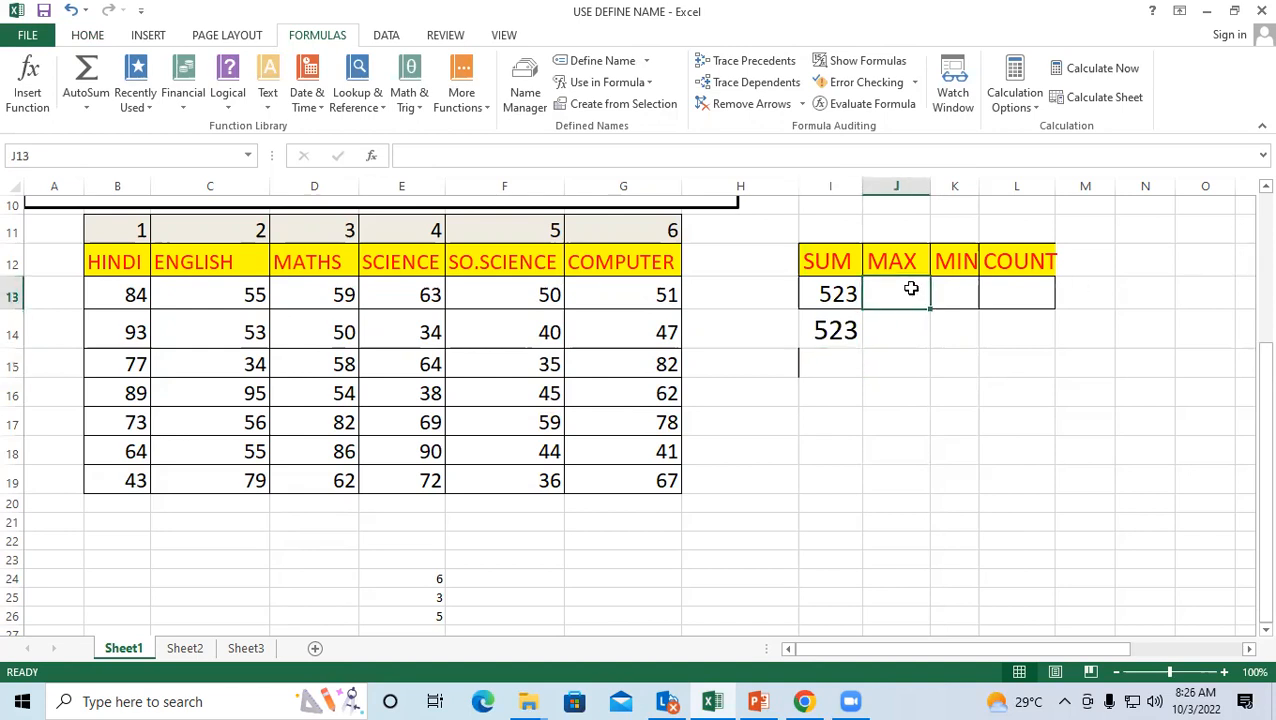
pyautogui.write('=')
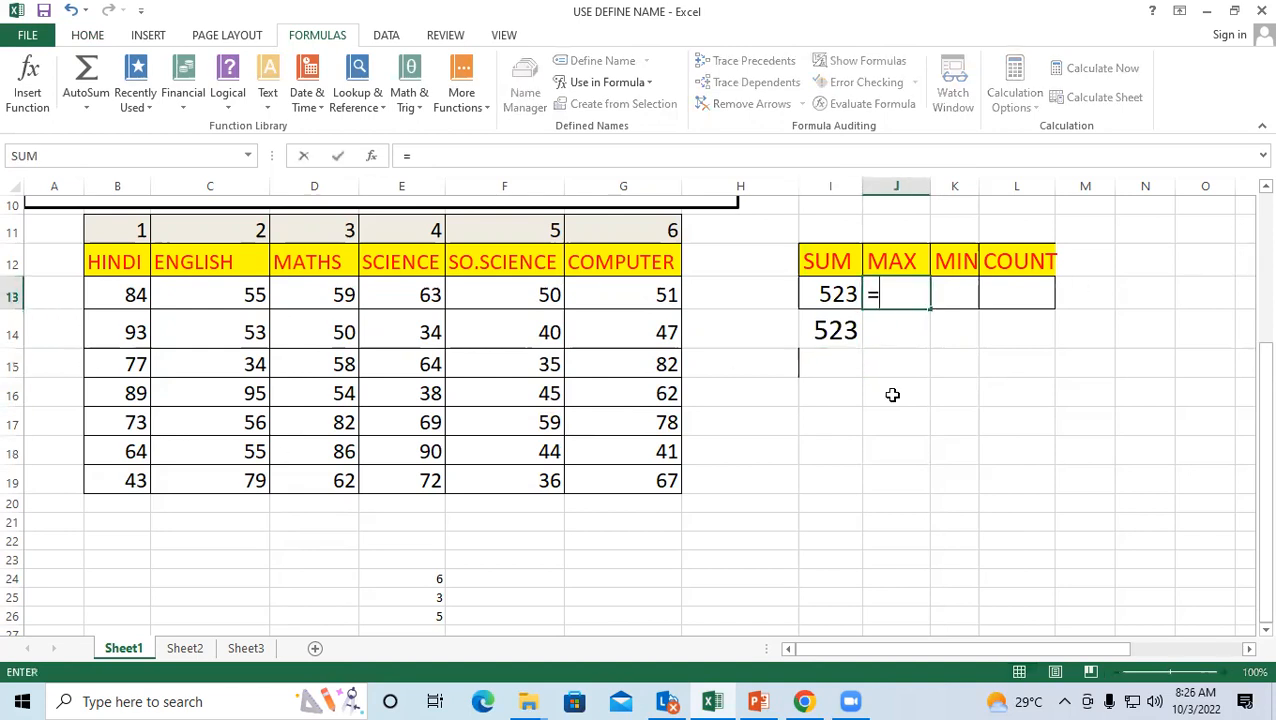
pyautogui.write('MAX(HN')
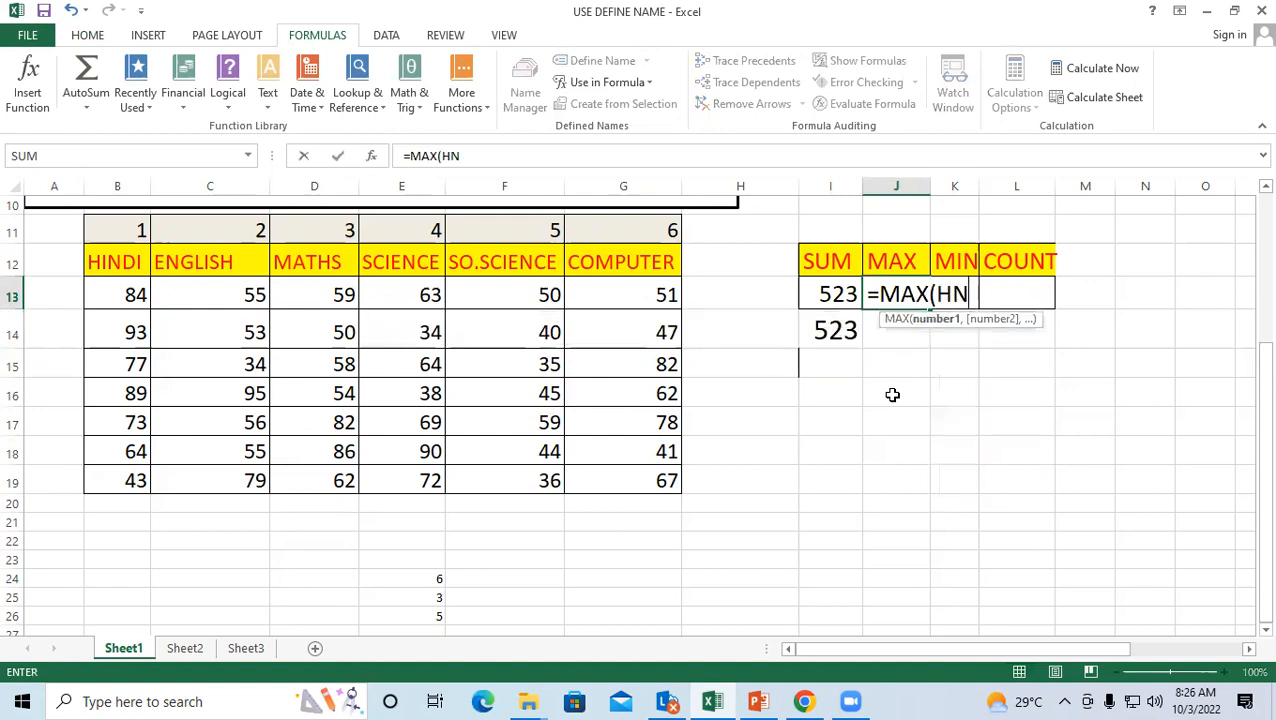
pyautogui.press('BackSpace')
pyautogui.write('IDNI')
pyautogui.press('BackSpace')
pyautogui.press('BackSpace')
pyautogui.press('BackSpace')
pyautogui.write('NDI)')
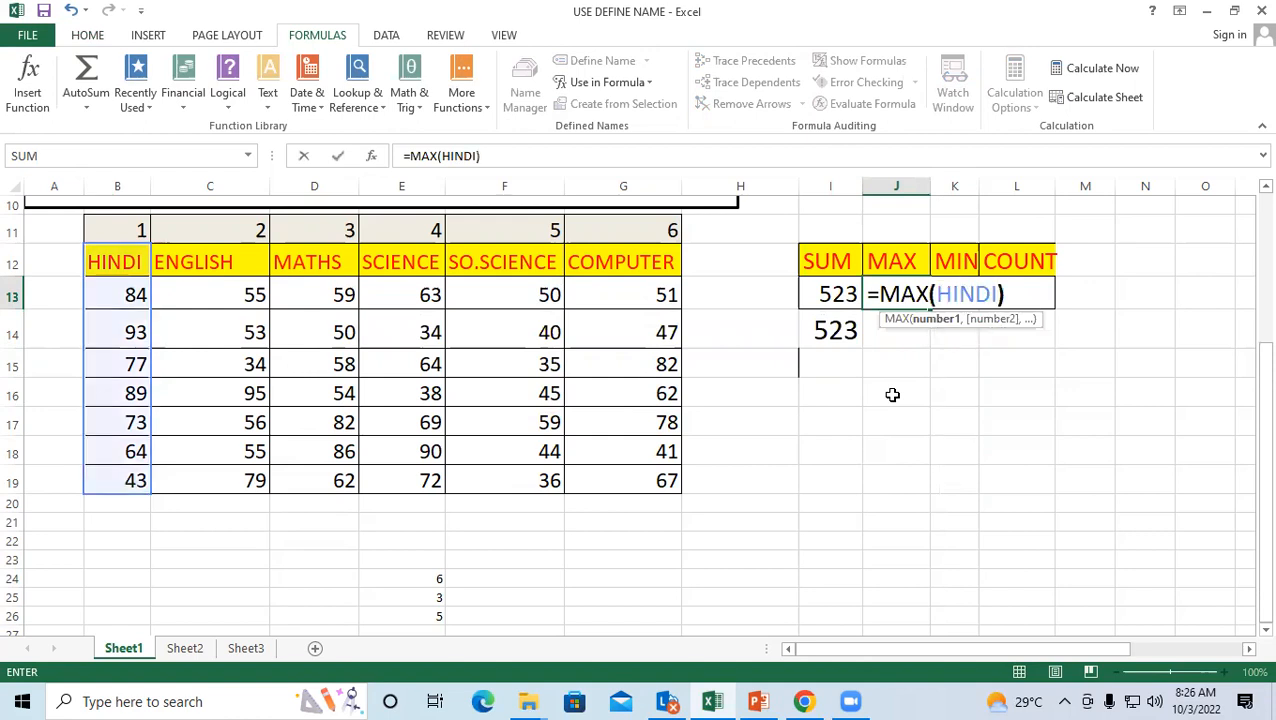
pyautogui.press('Return')
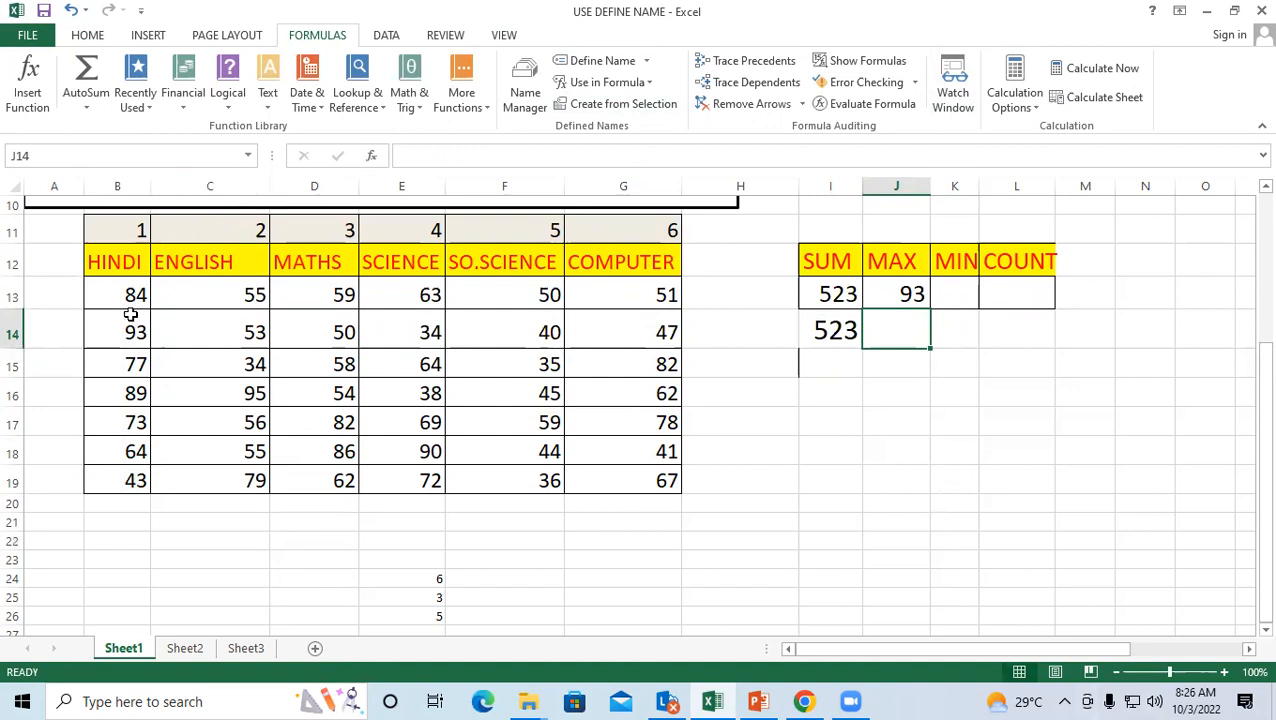
# Step: Enter the formula =SUM(HINDI) in the distant cell AC14 of Sheet1
pyautogui.moveTo(883, 655); pyautogui.dragTo(1139, 649)
pyautogui.click(1248, 650)
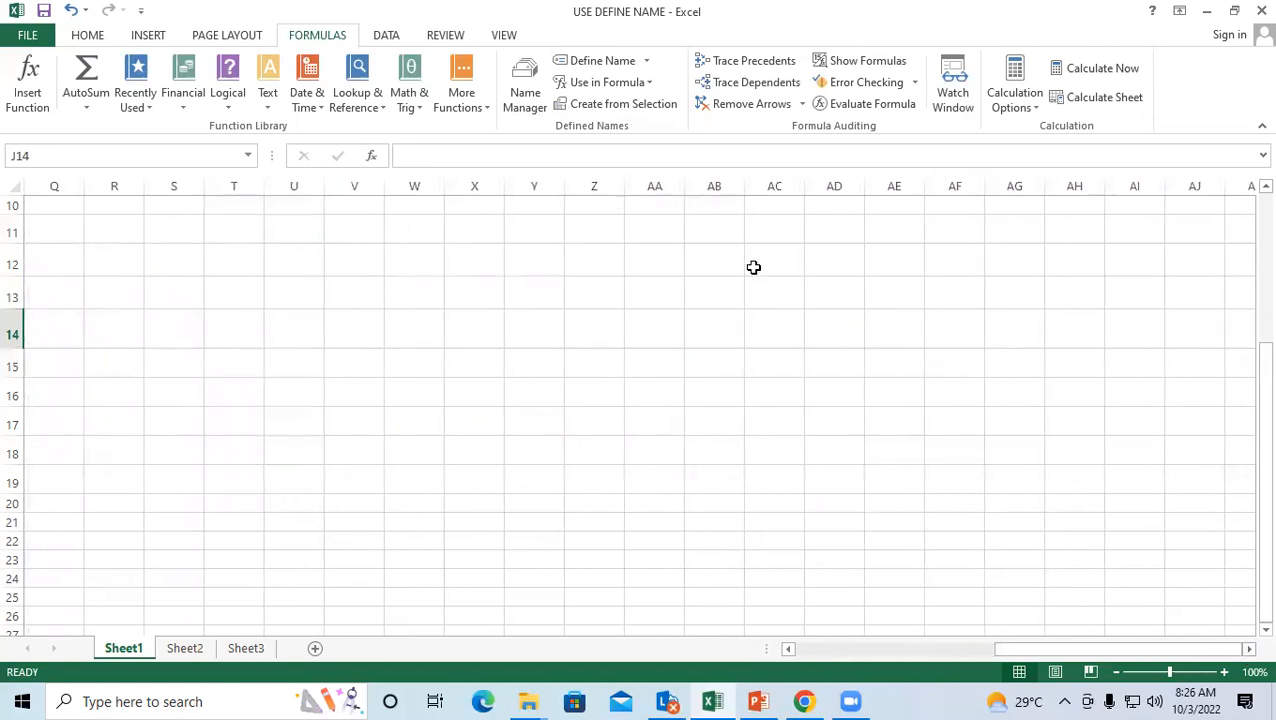
pyautogui.click(782, 313)
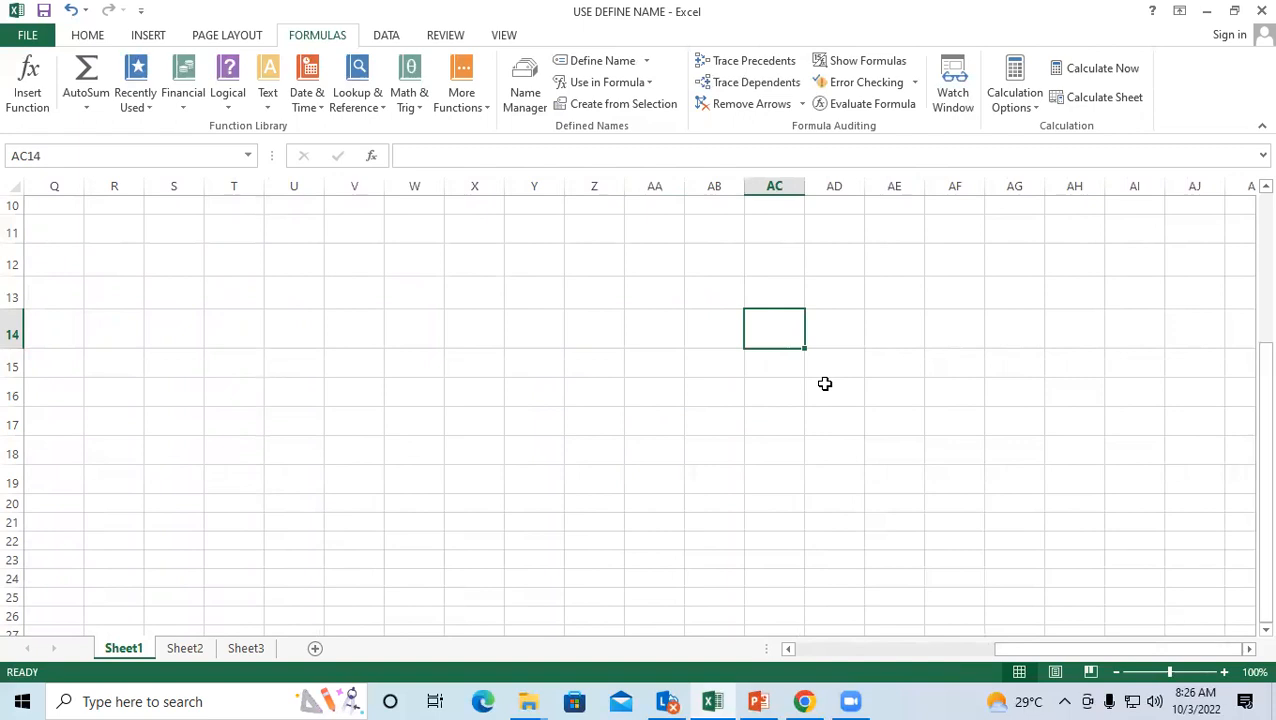
pyautogui.write('=')
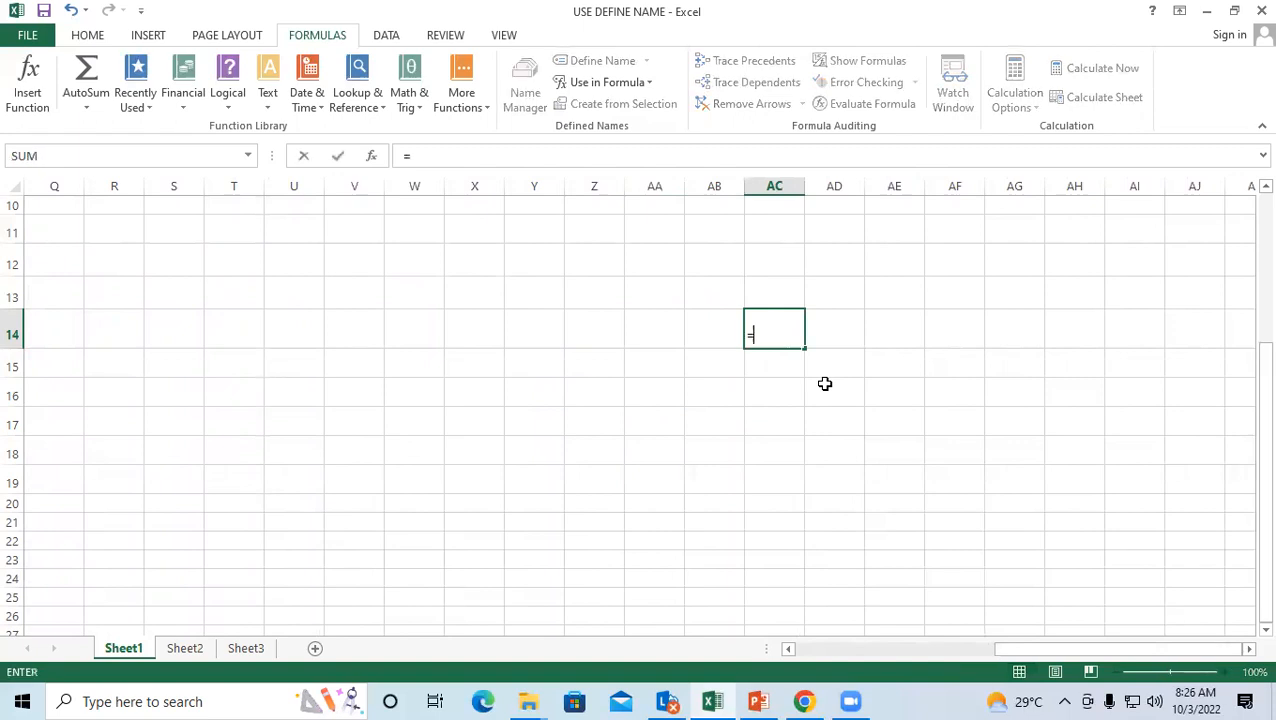
pyautogui.write('SUM(')
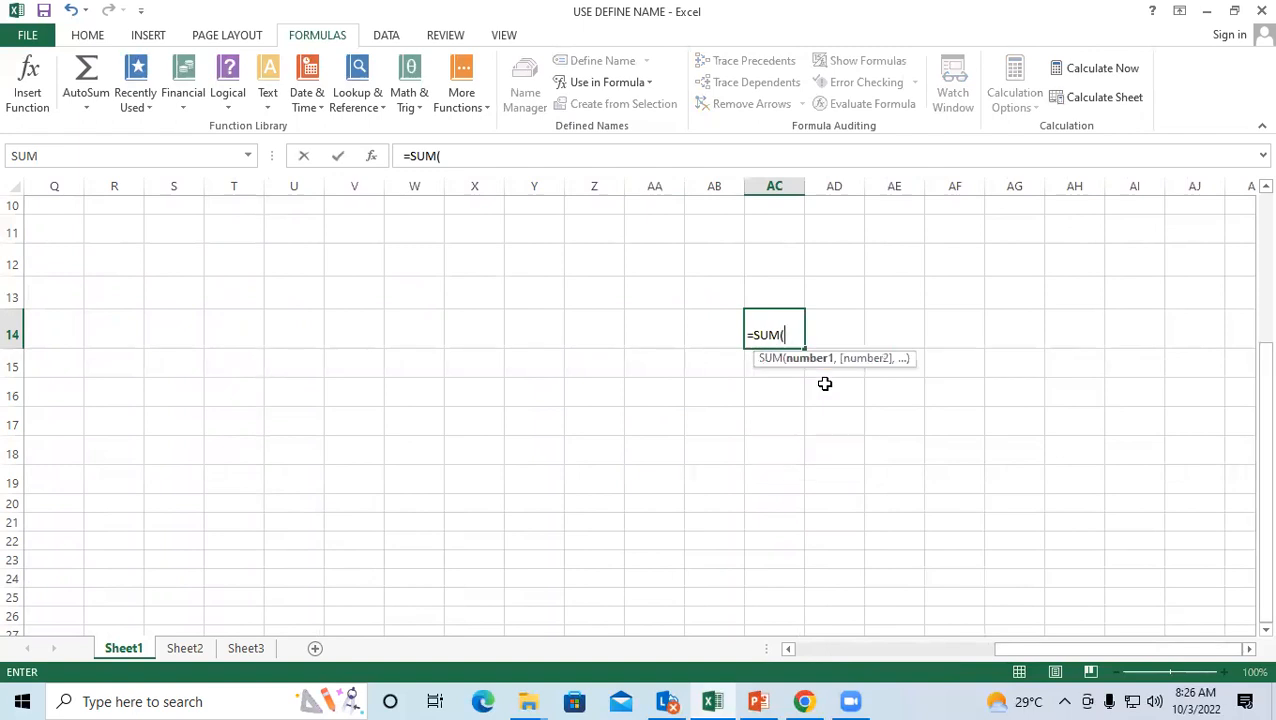
pyautogui.write('HIN')
pyautogui.press('BackSpace')
pyautogui.write('N')
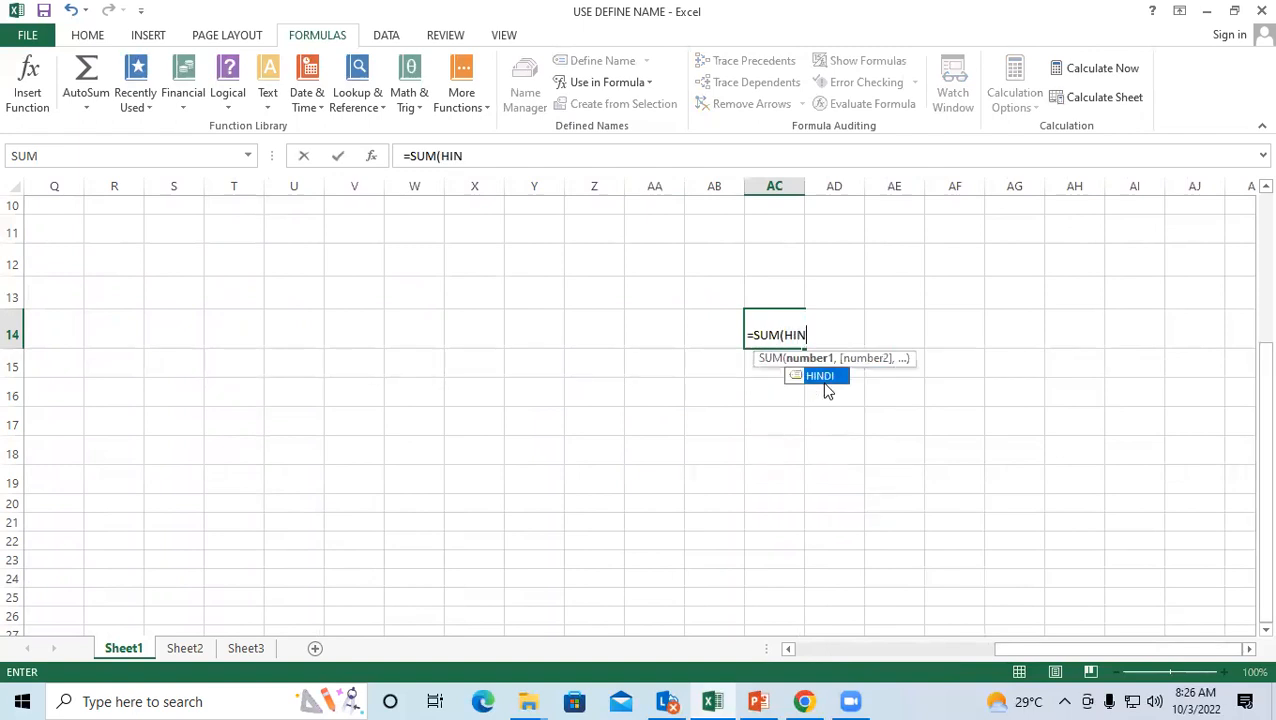
pyautogui.write('DI)')
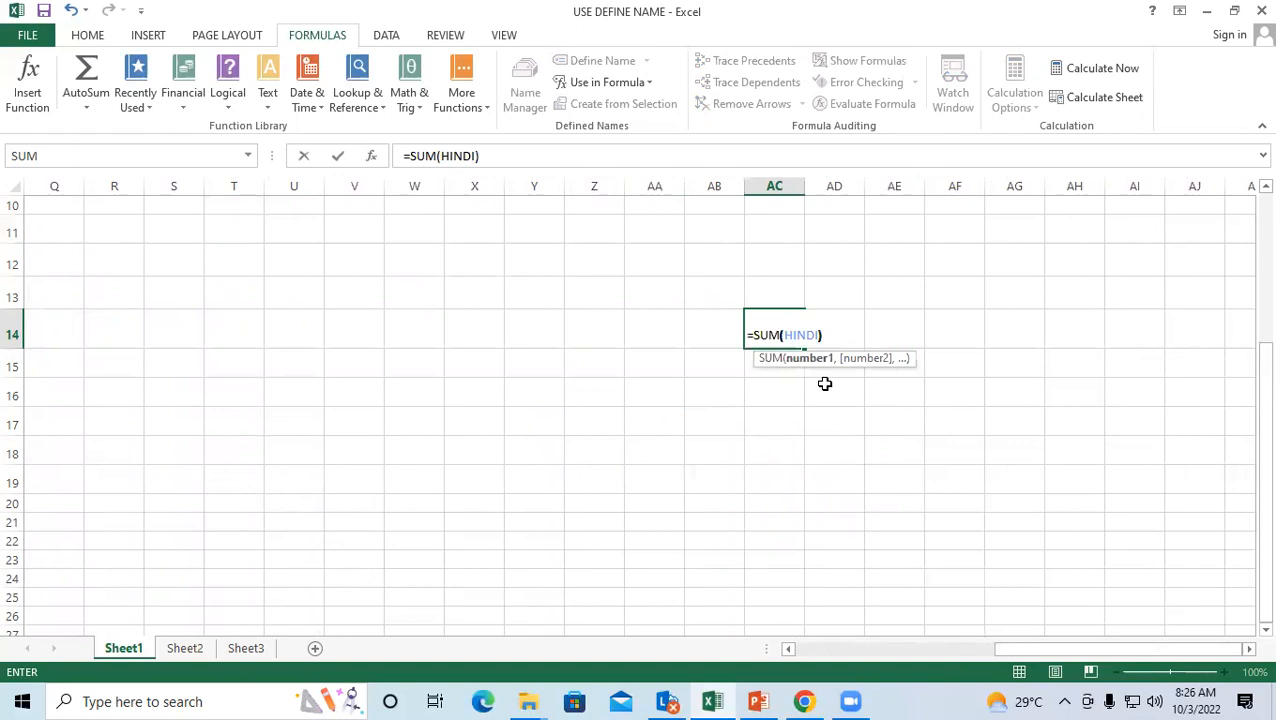
pyautogui.press('Return')
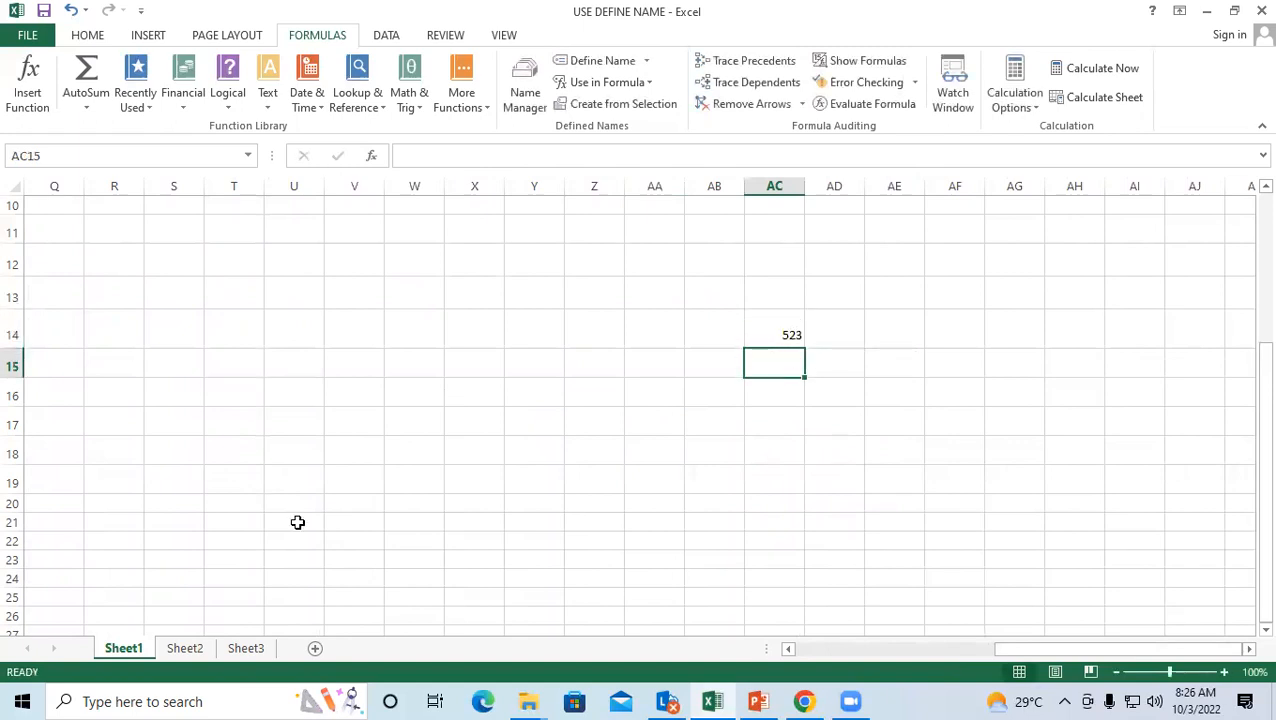
# Step: Enter the formula =MAX(HINDI) in cell J5 of Sheet2 and reselect that cell to check its formula
pyautogui.click(182, 649)
pyautogui.click(494, 389)
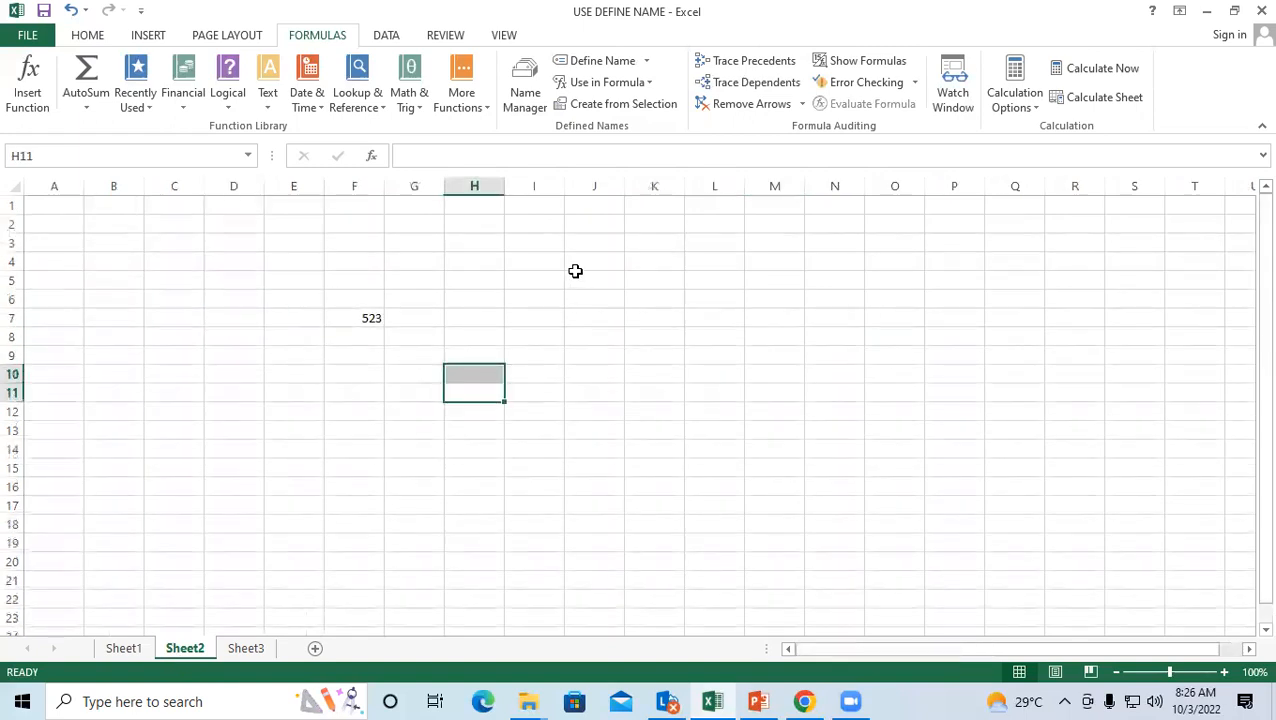
pyautogui.click(600, 284)
pyautogui.write('=MAX')
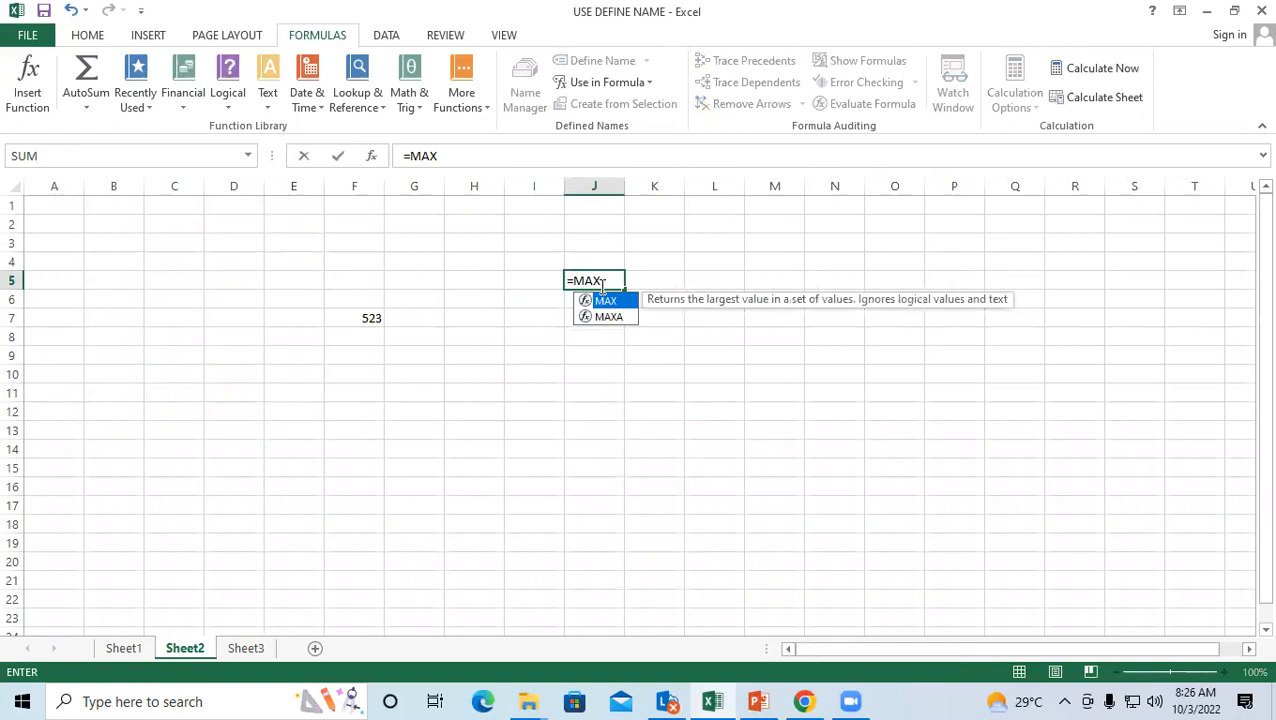
pyautogui.write('(')
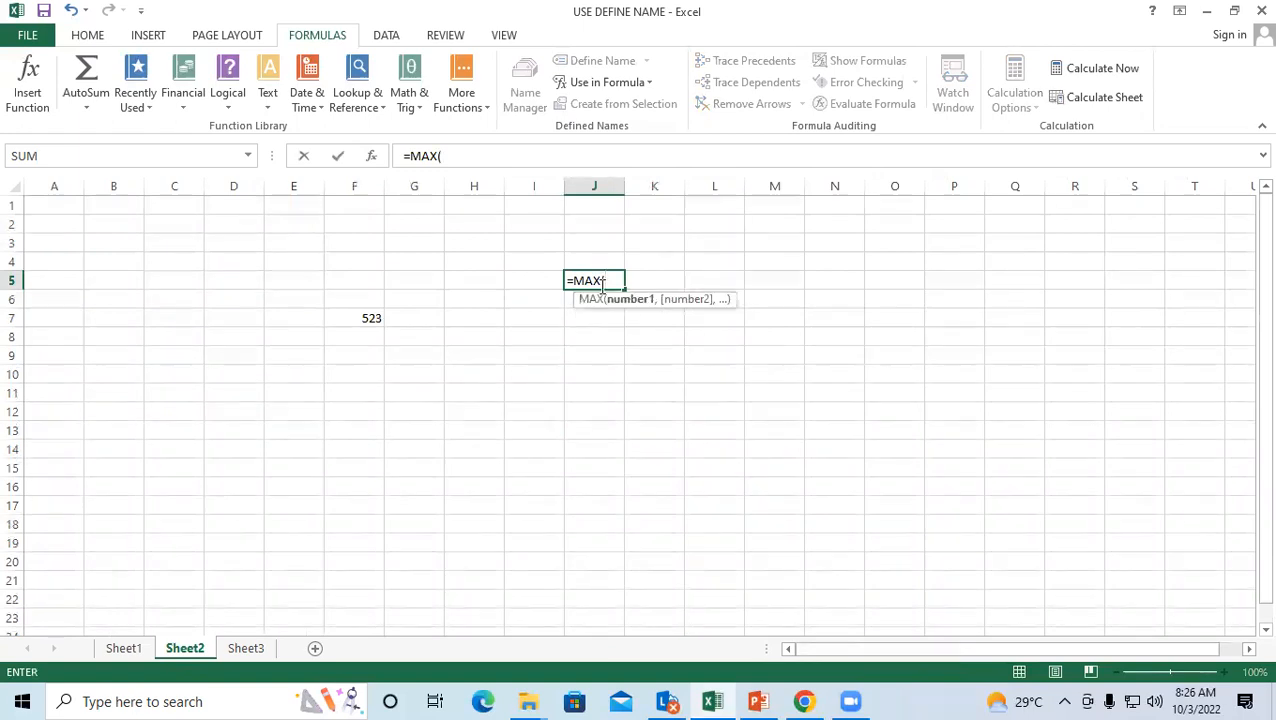
pyautogui.write('HINDI')
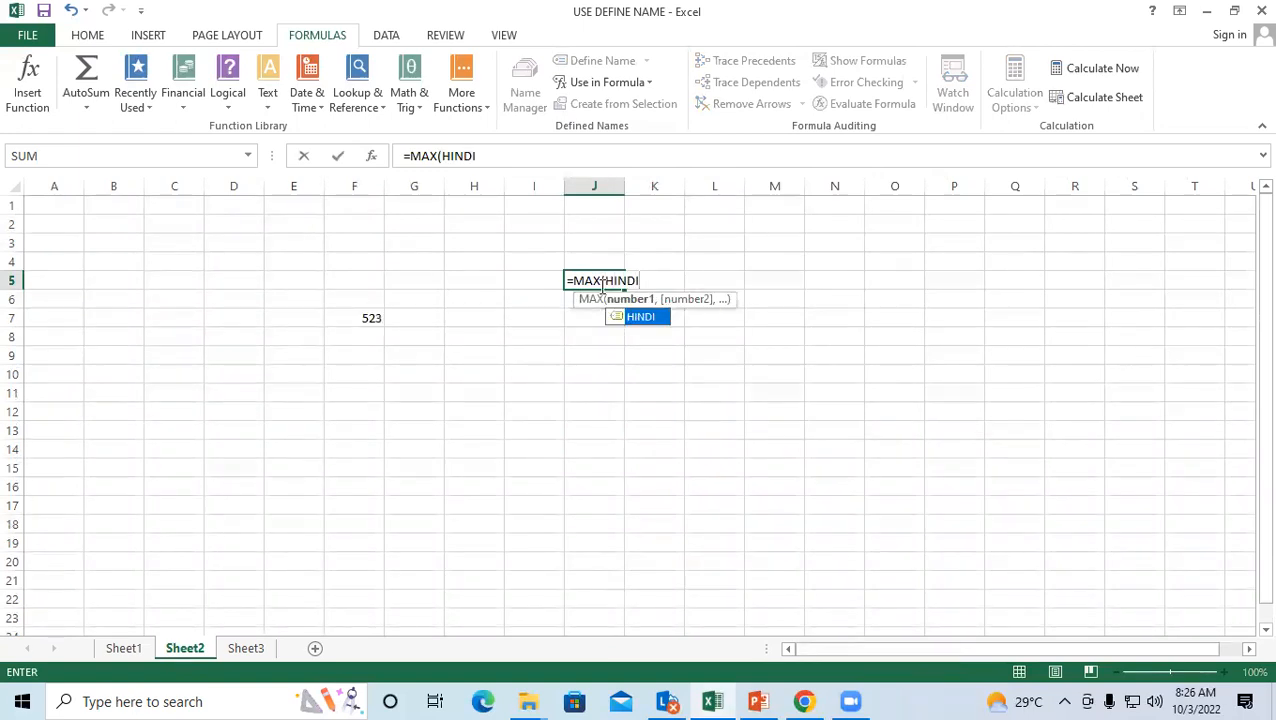
pyautogui.write(')')
pyautogui.press('Return')
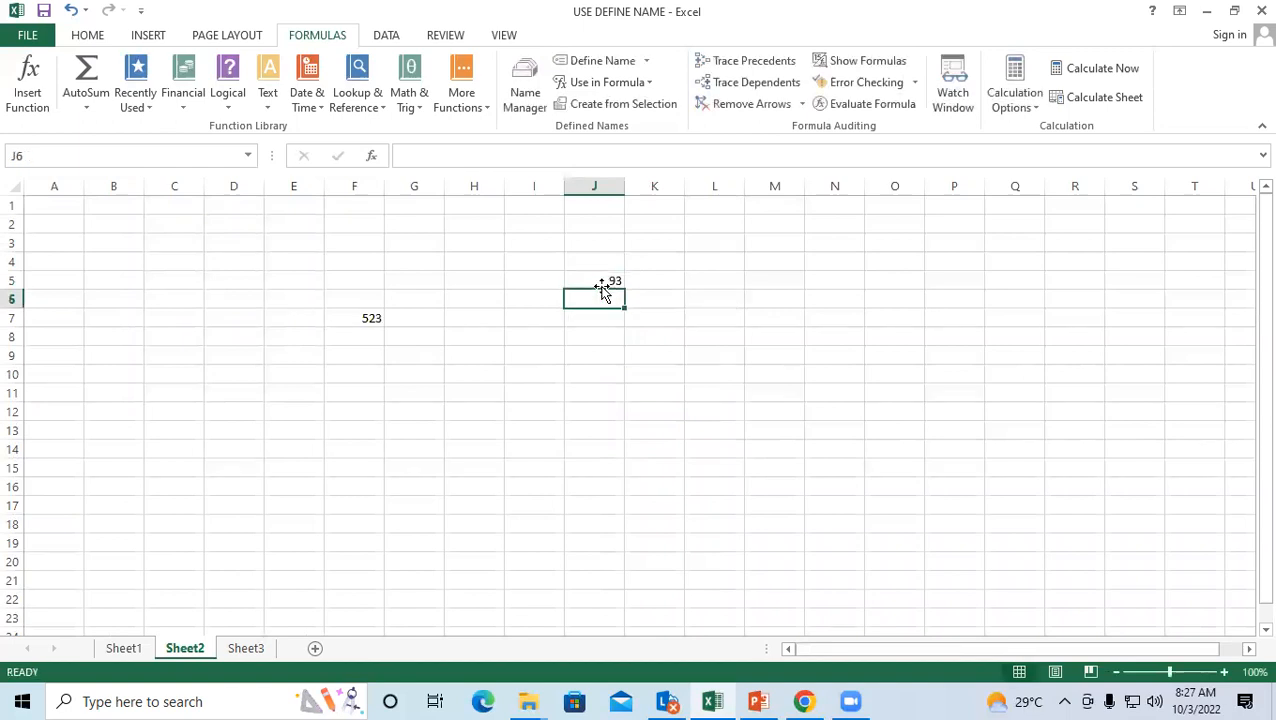
pyautogui.click(588, 282)
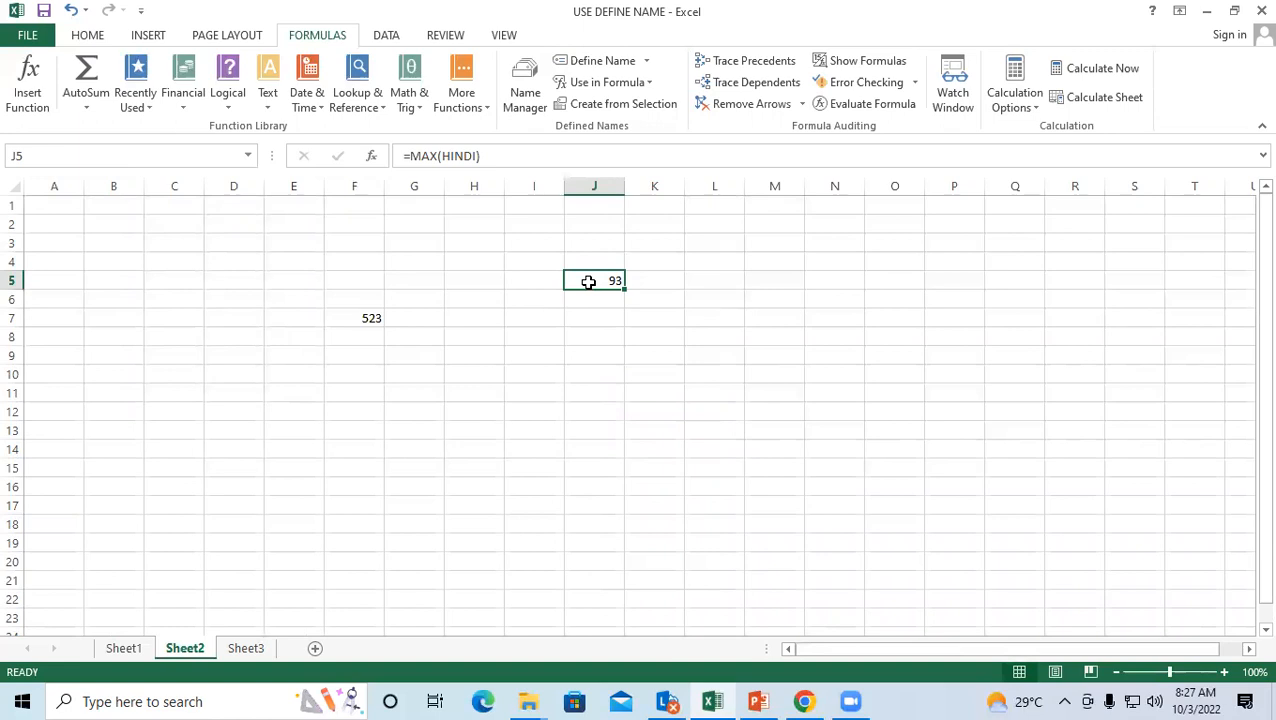
# Step: Return to the subject marks table and the summary block on Sheet1
pyautogui.click(123, 648)
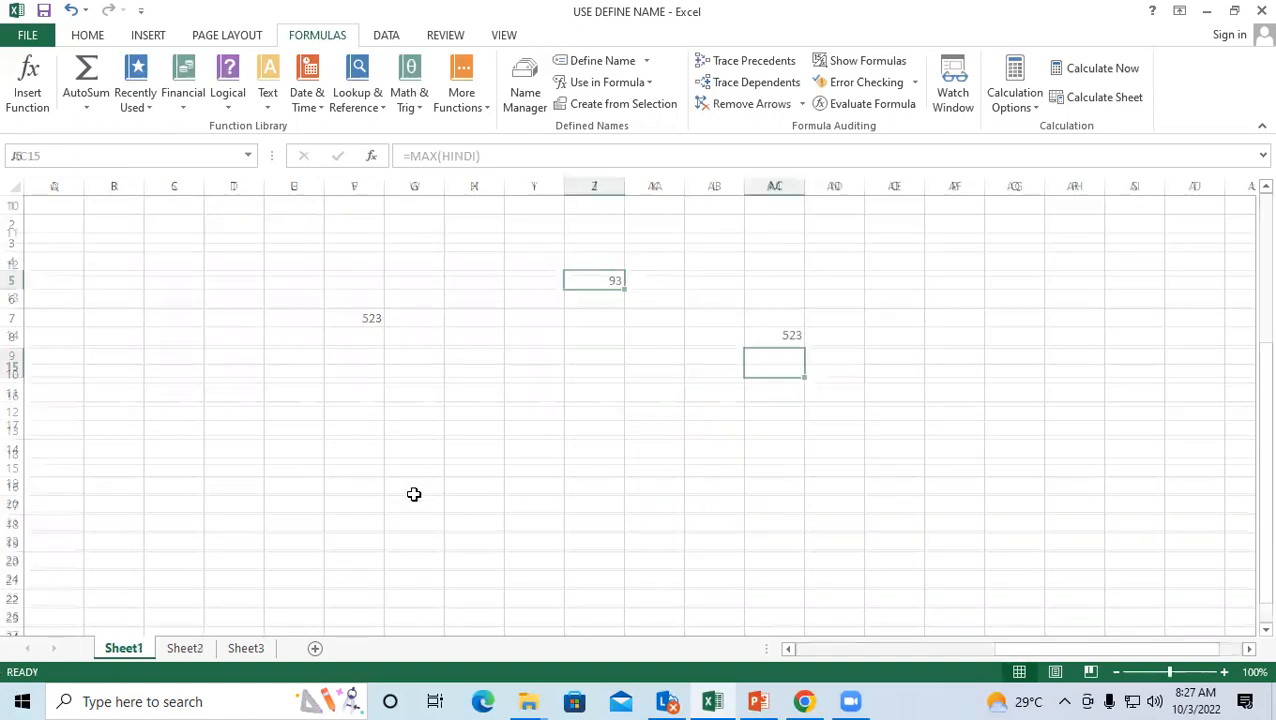
pyautogui.moveTo(1072, 650); pyautogui.dragTo(864, 650)
pyautogui.scroll(-2, 719, 518)
pyautogui.click(730, 412)
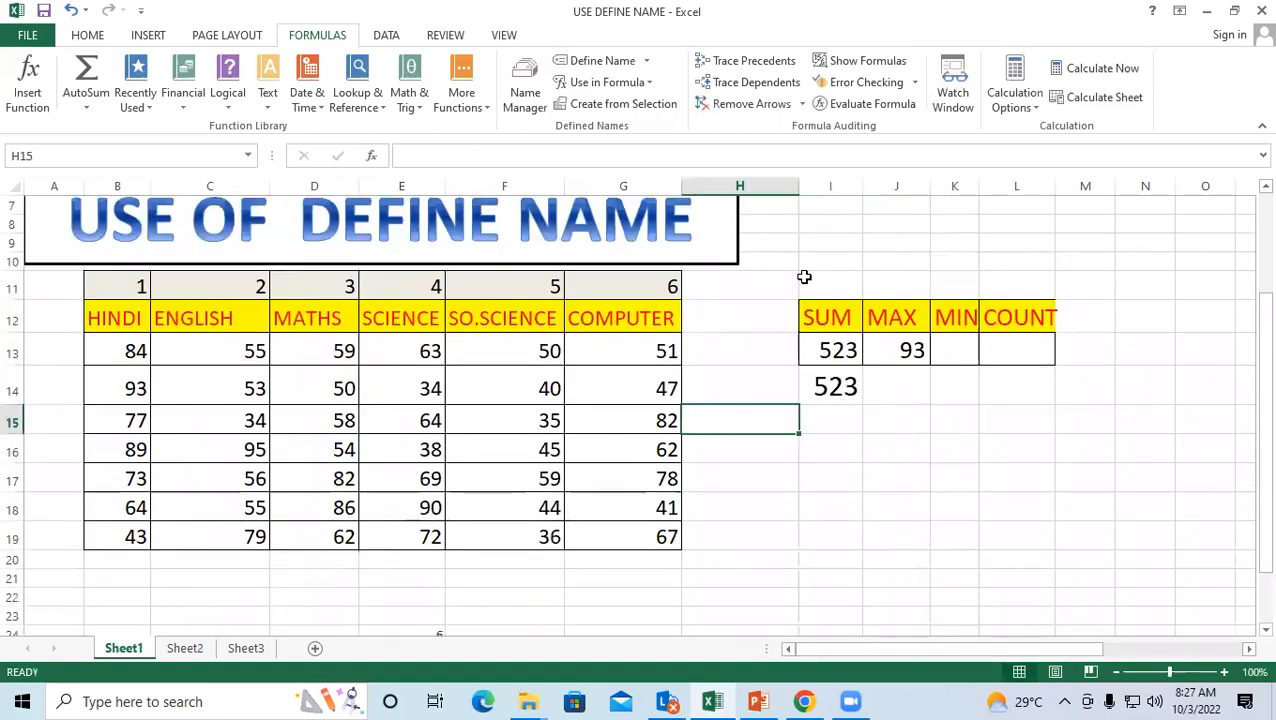
pyautogui.click(875, 240)
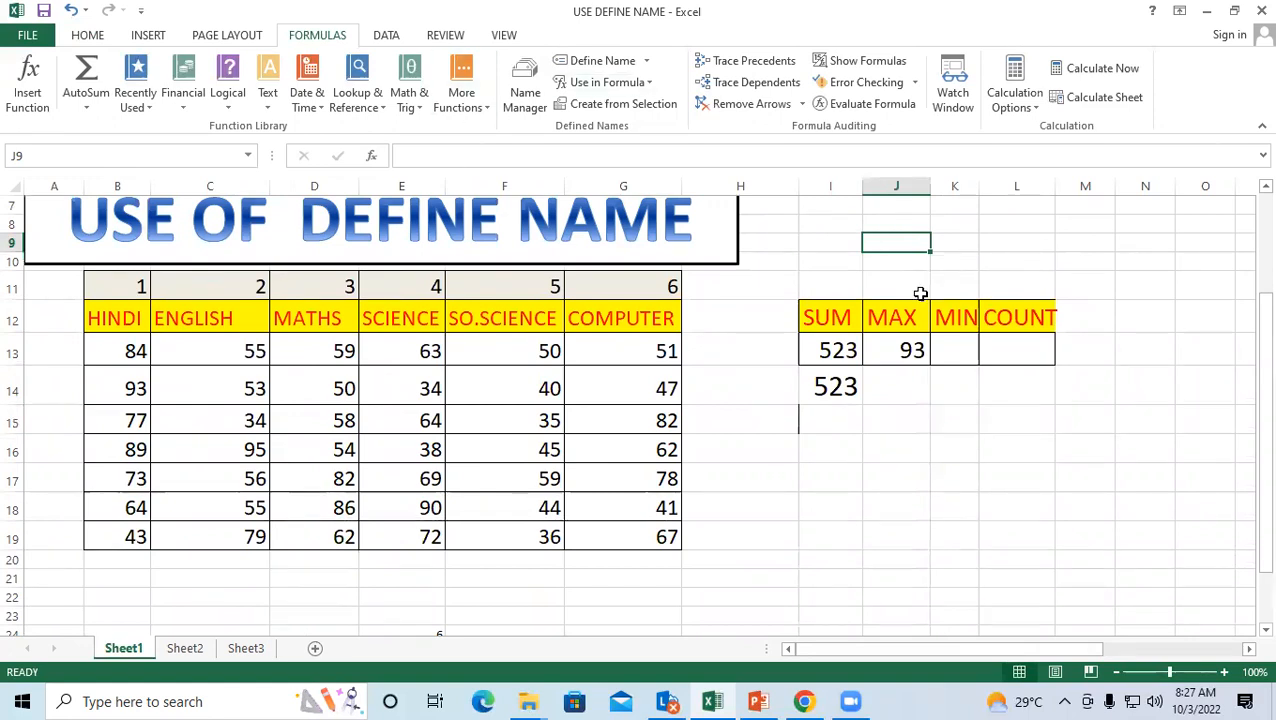
pyautogui.click(881, 391)
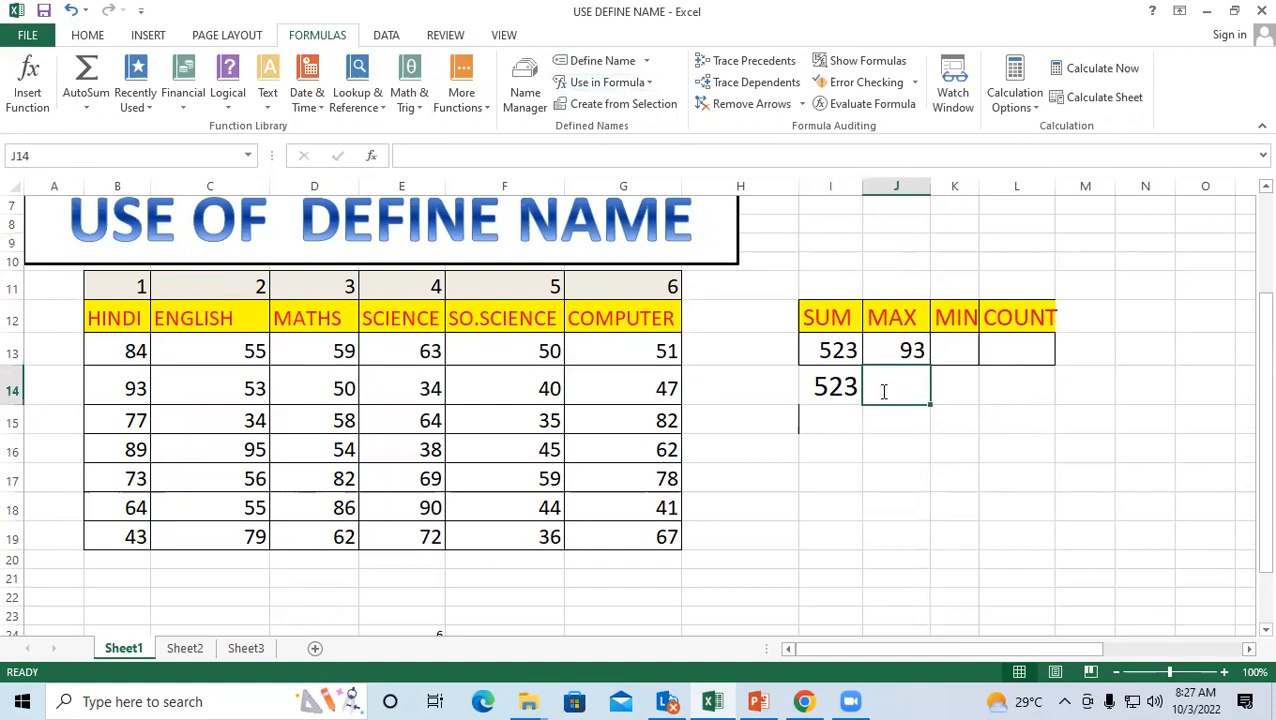
pyautogui.write('=MAX(')
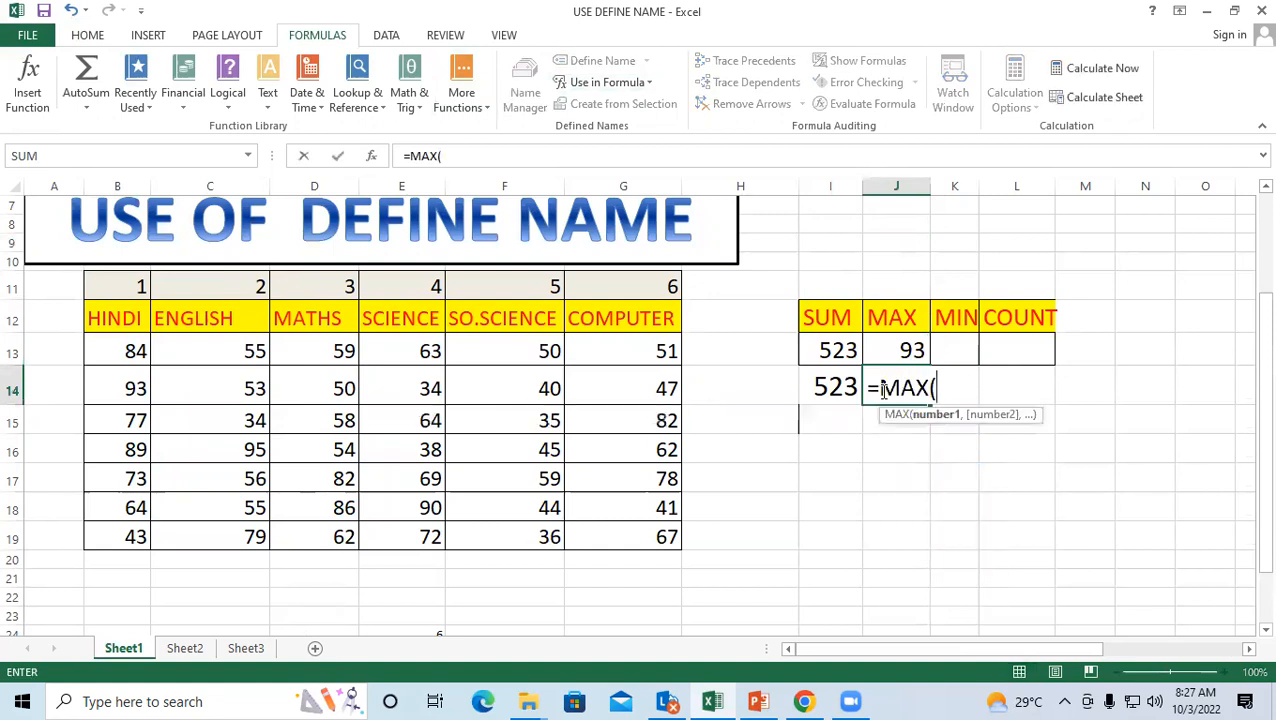
pyautogui.write('ENG')
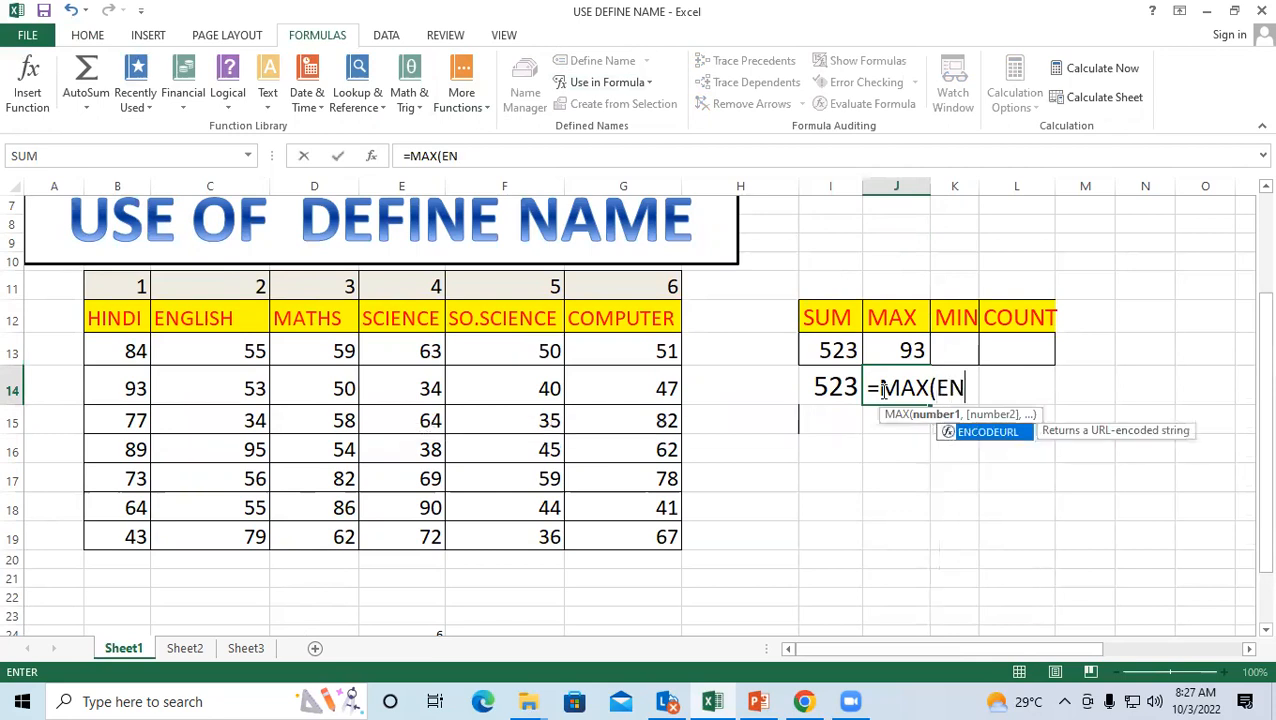
pyautogui.press('BackSpace')
pyautogui.press('BackSpace')
pyautogui.press('BackSpace')
pyautogui.press('BackSpace')
pyautogui.press('BackSpace')
pyautogui.press('BackSpace')
pyautogui.press('BackSpace')
pyautogui.press('BackSpace')
pyautogui.click(907, 449)
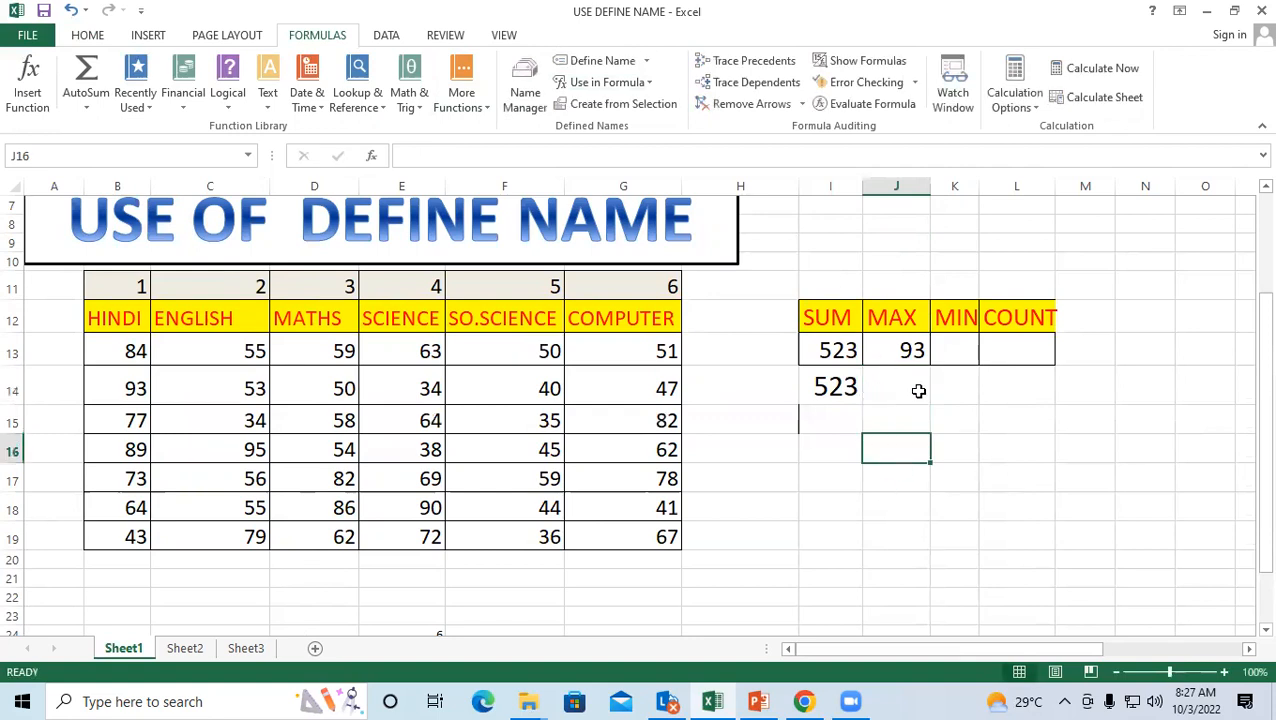
pyautogui.click(916, 386)
pyautogui.moveTo(211, 323); pyautogui.dragTo(225, 560)
pyautogui.moveTo(318, 320); pyautogui.dragTo(320, 508)
pyautogui.moveTo(390, 304); pyautogui.dragTo(400, 508)
pyautogui.moveTo(502, 316); pyautogui.dragTo(506, 509)
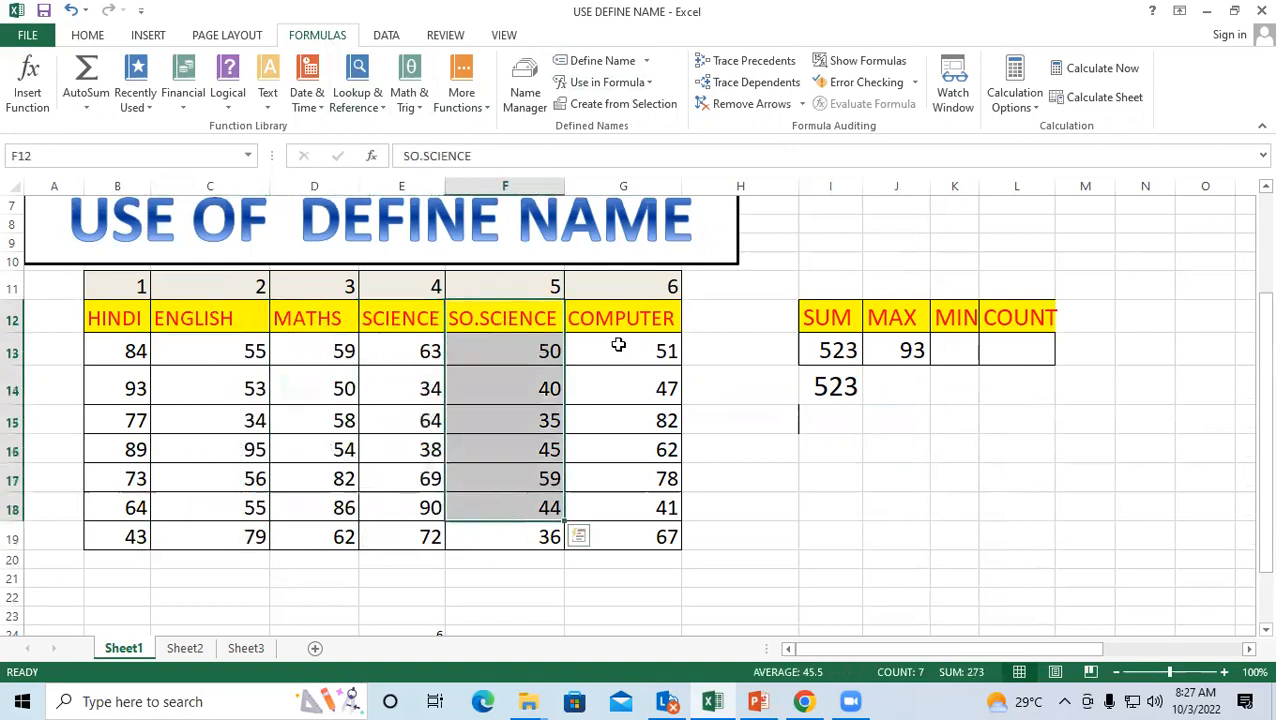
pyautogui.click(618, 322)
pyautogui.click(716, 386)
pyautogui.moveTo(122, 317); pyautogui.dragTo(110, 540)
pyautogui.click(275, 578)
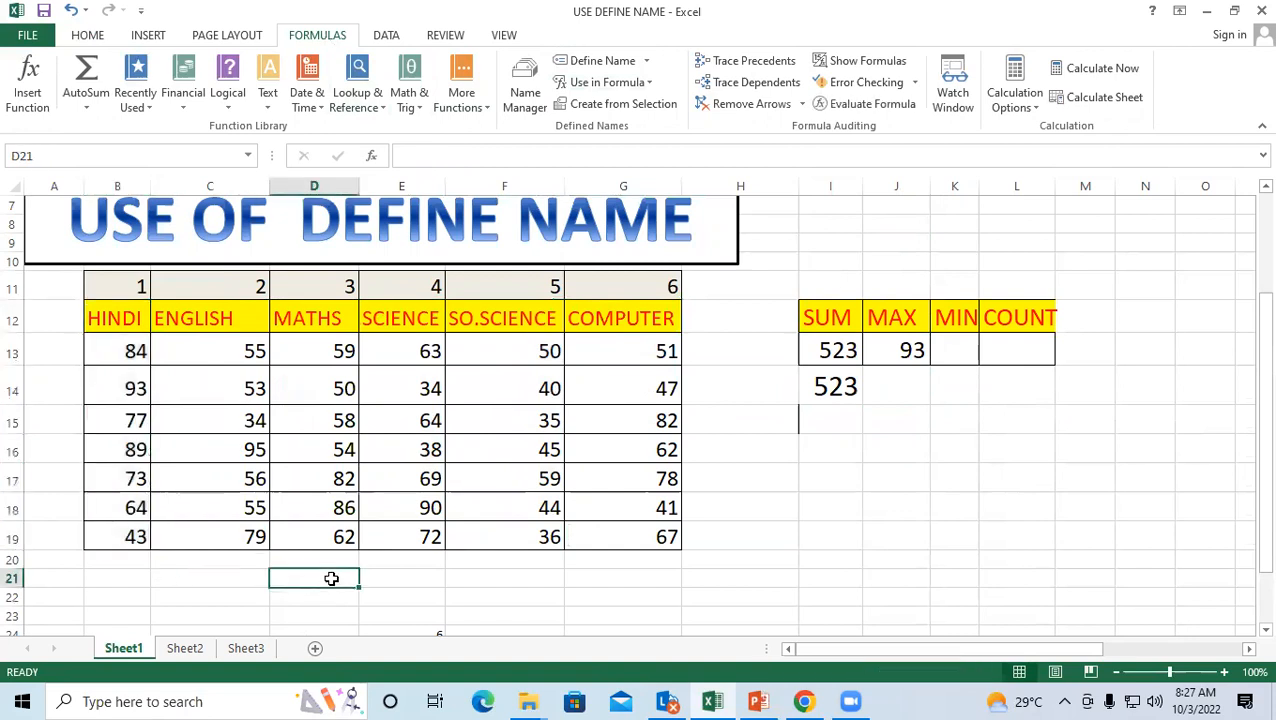
# Step: Create names for the ENGLISH through COMPUTER columns (C12:G19) from the selection, using the top row as names
pyautogui.click(198, 320)
pyautogui.moveTo(198, 320); pyautogui.dragTo(641, 535)
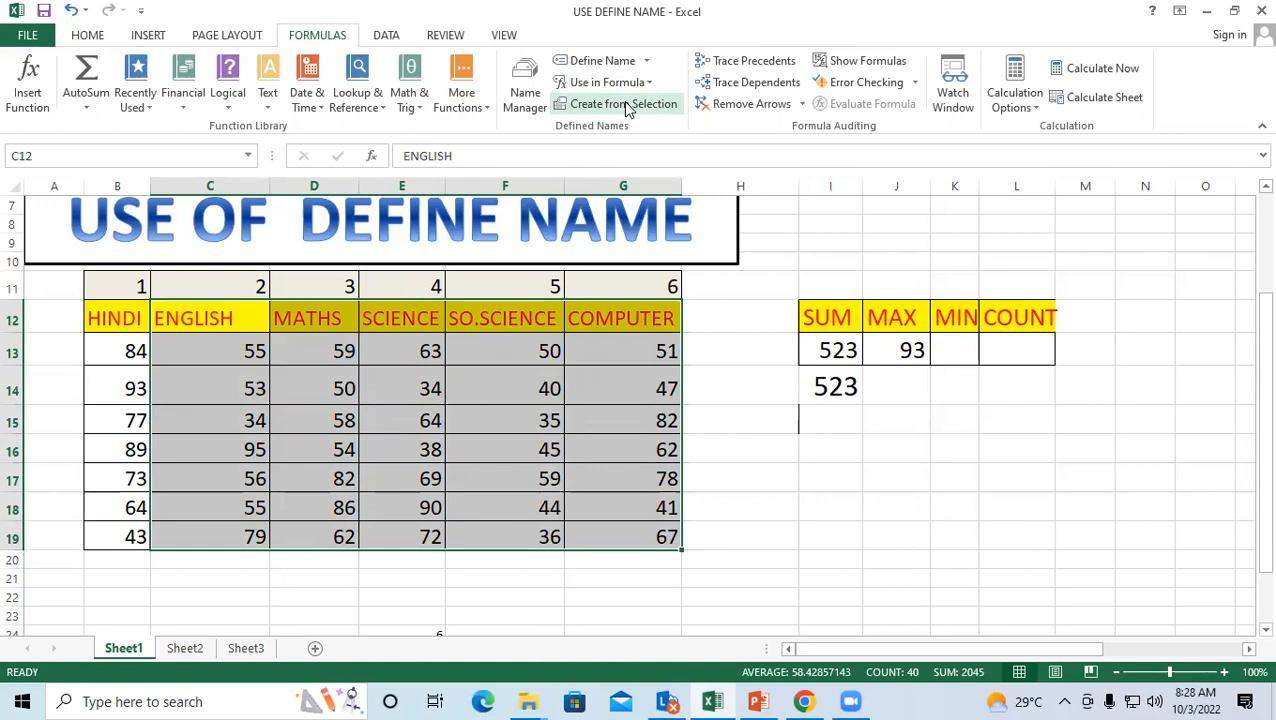
pyautogui.click(622, 106)
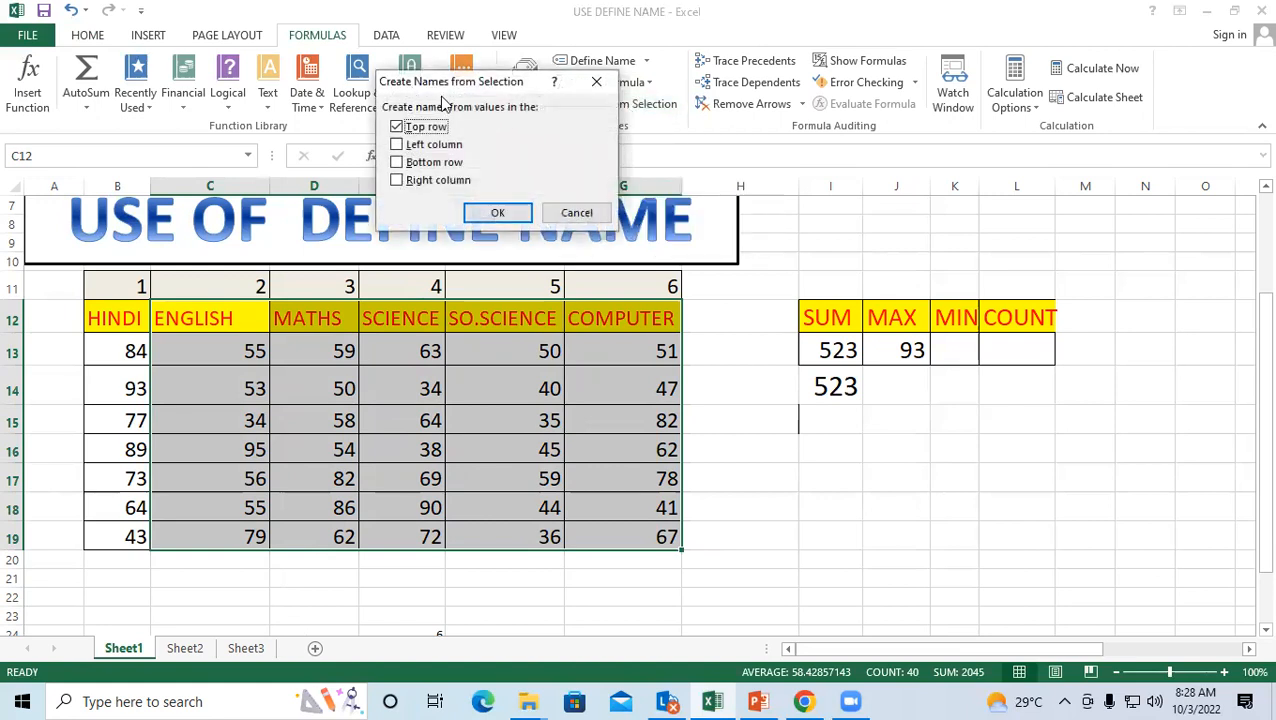
pyautogui.moveTo(414, 92); pyautogui.dragTo(348, 118)
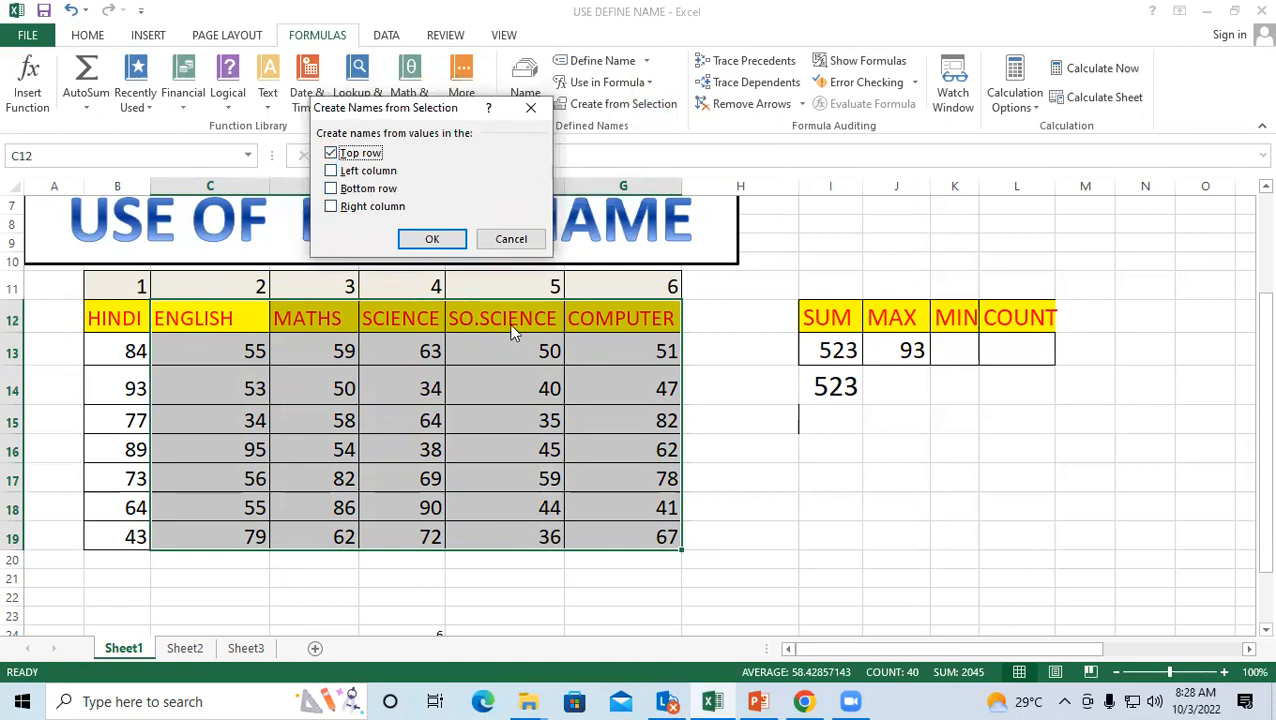
pyautogui.click(432, 240)
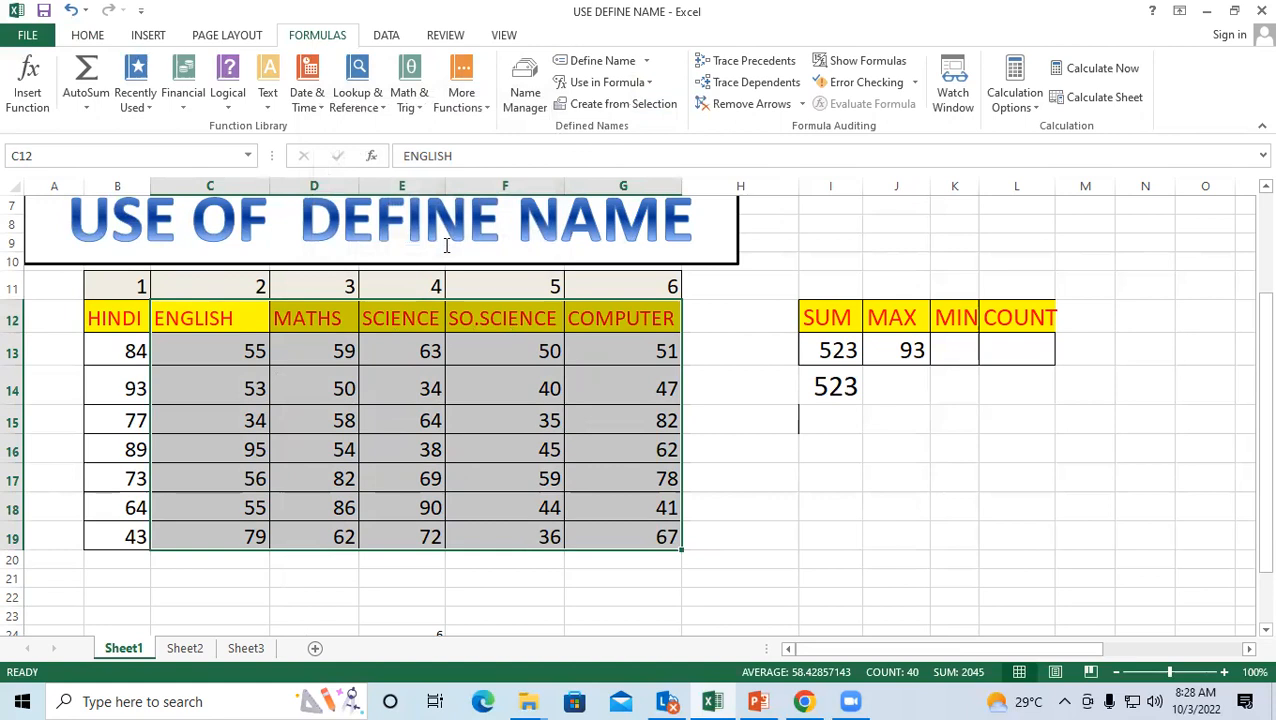
pyautogui.click(948, 478)
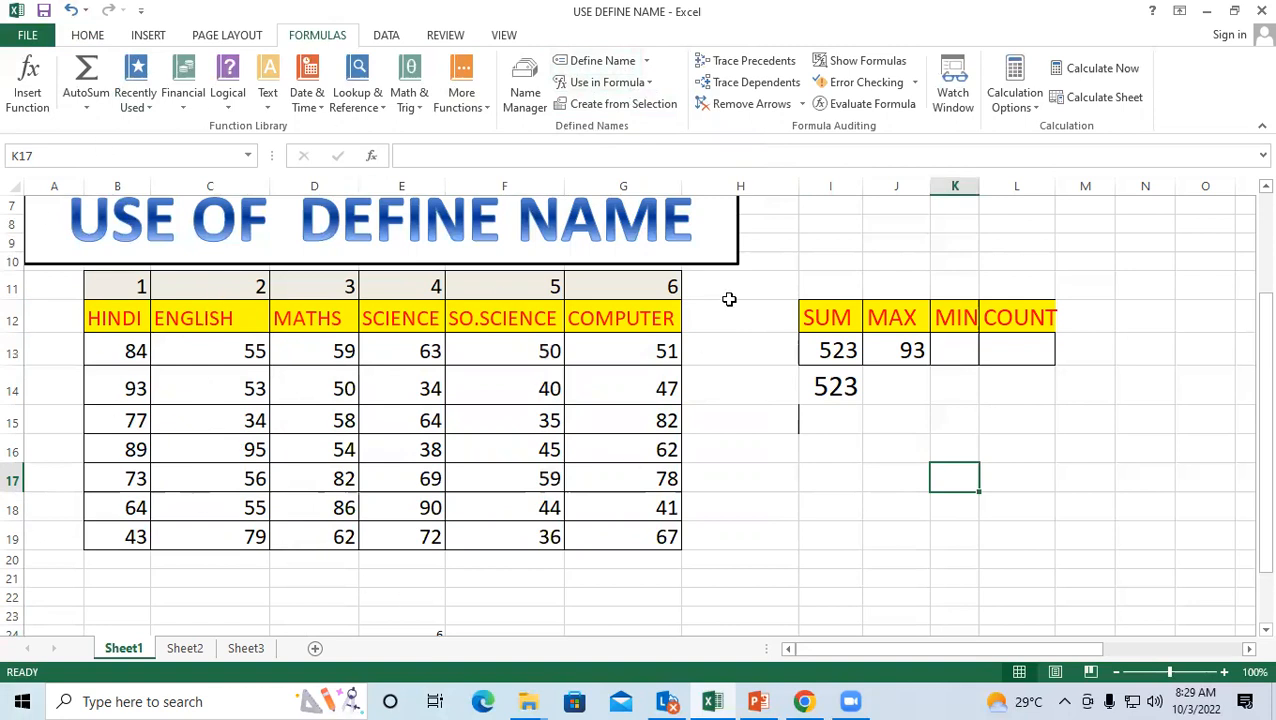
# Step: Review the list of defined names available for use in formulas and check the formula in cell I14
pyautogui.click(640, 86)
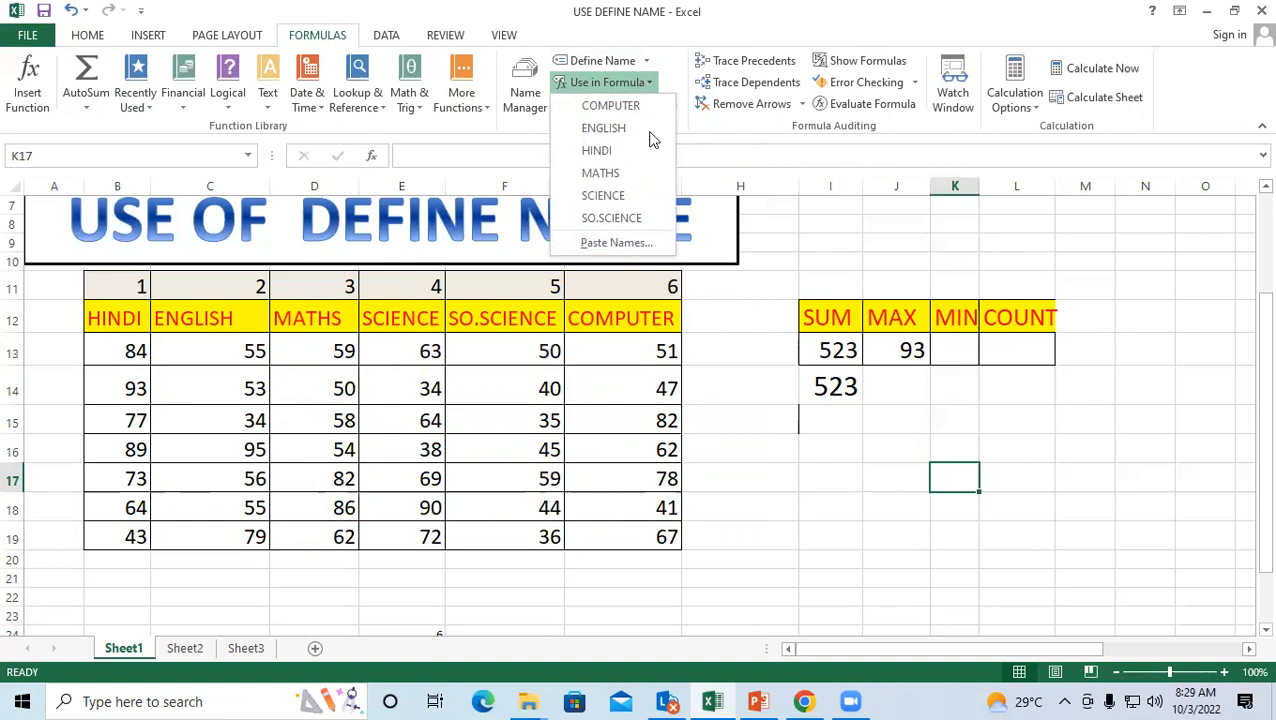
pyautogui.click(815, 488)
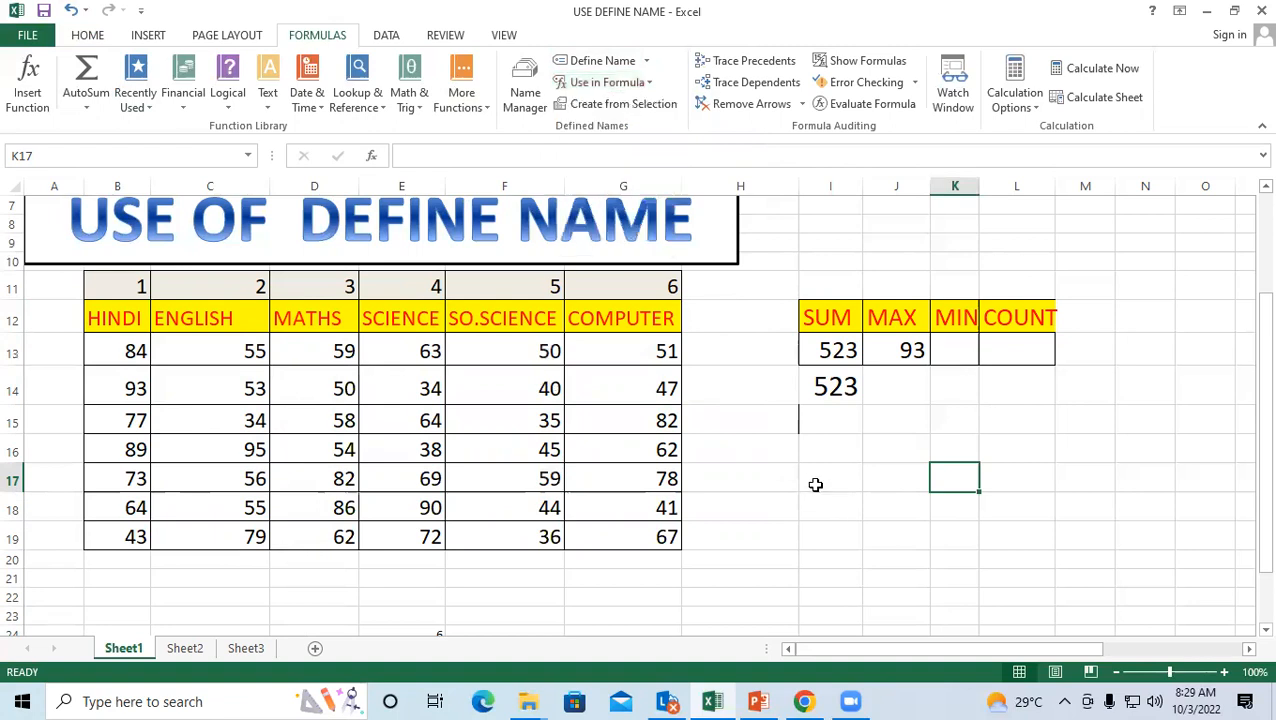
pyautogui.click(1145, 412)
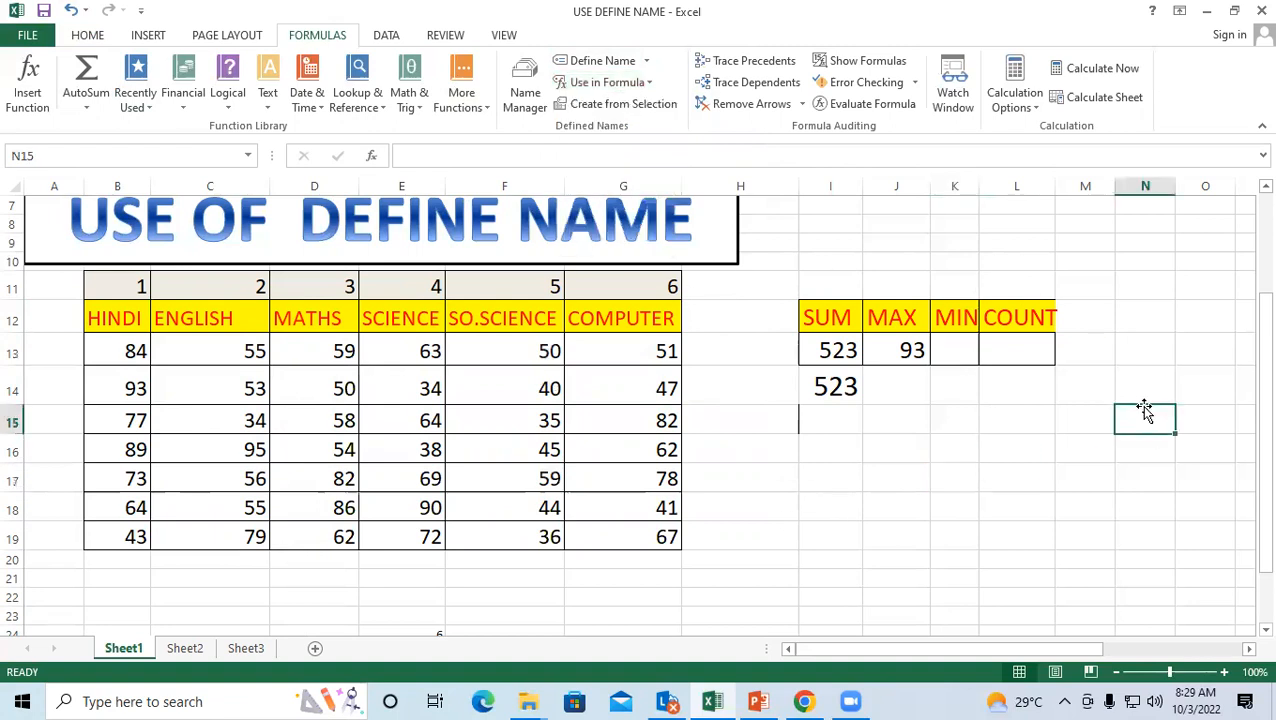
pyautogui.click(846, 378)
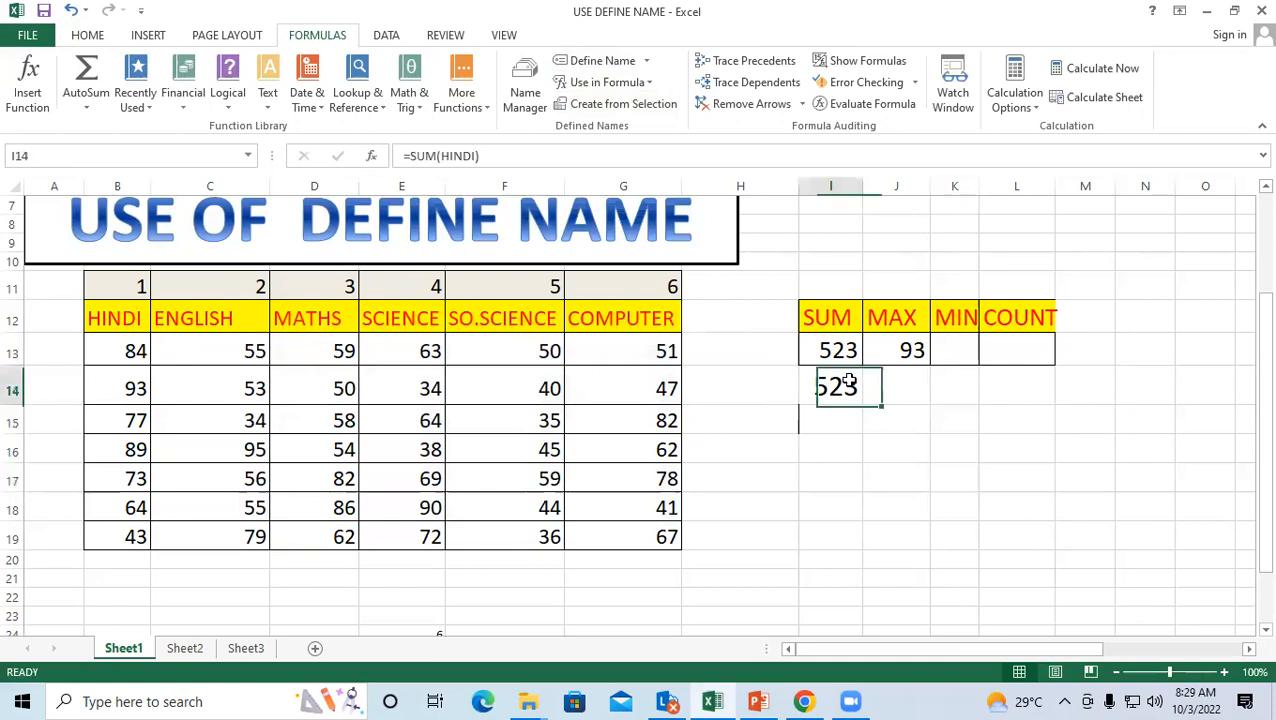
pyautogui.click(920, 374)
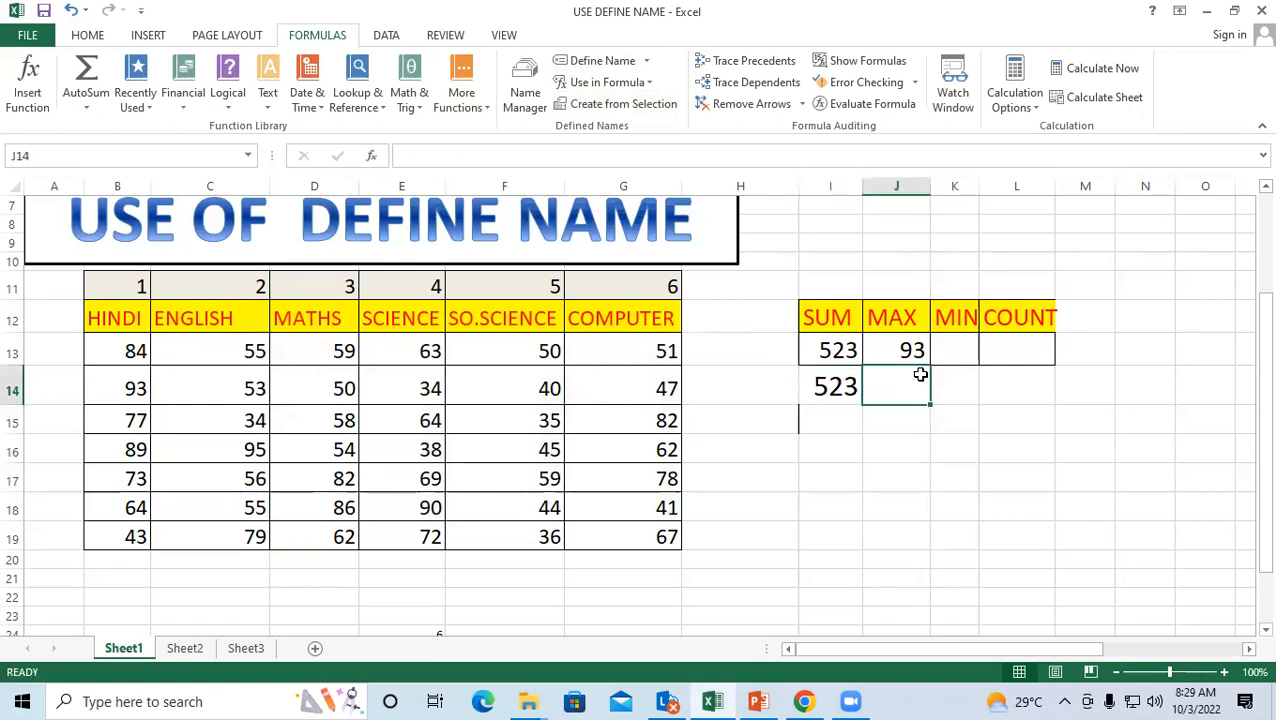
# Step: Delete all defined names, from COMPUTER through SO.SCIENCE, in the Name Manager and close it
pyautogui.click(525, 88)
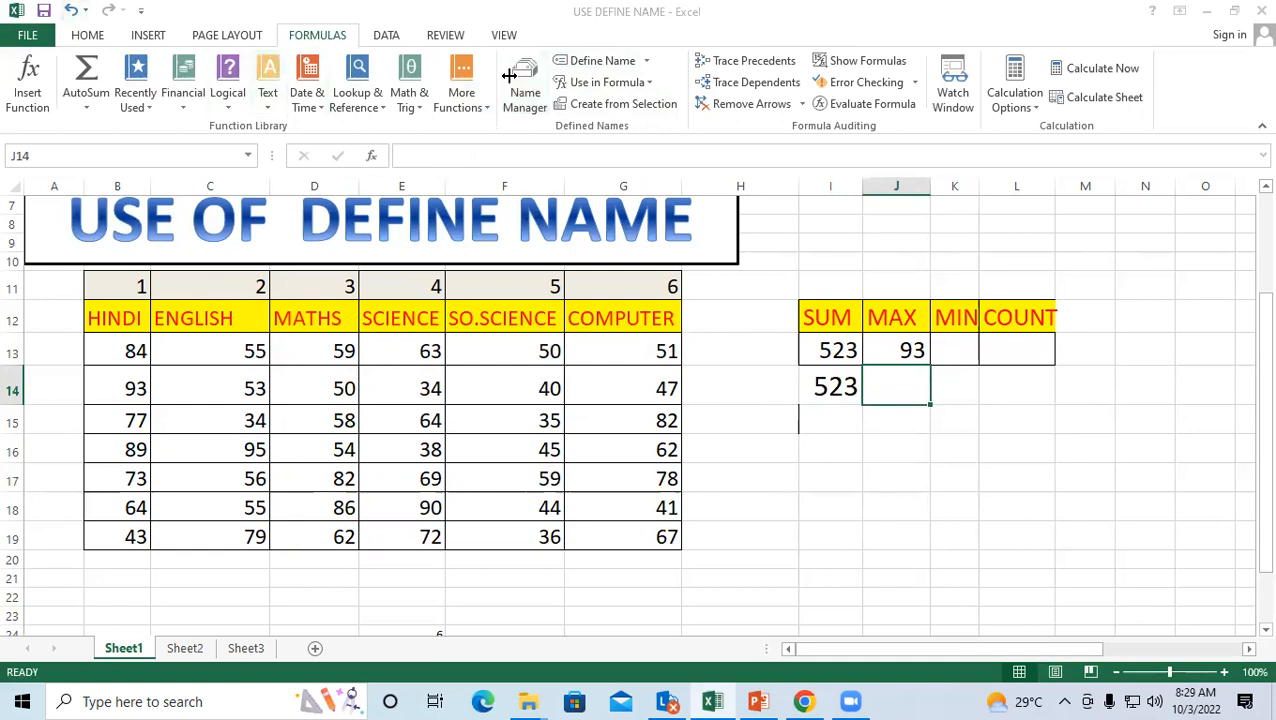
pyautogui.keyDown('shift'); pyautogui.click(228, 110); pyautogui.keyUp('shift')
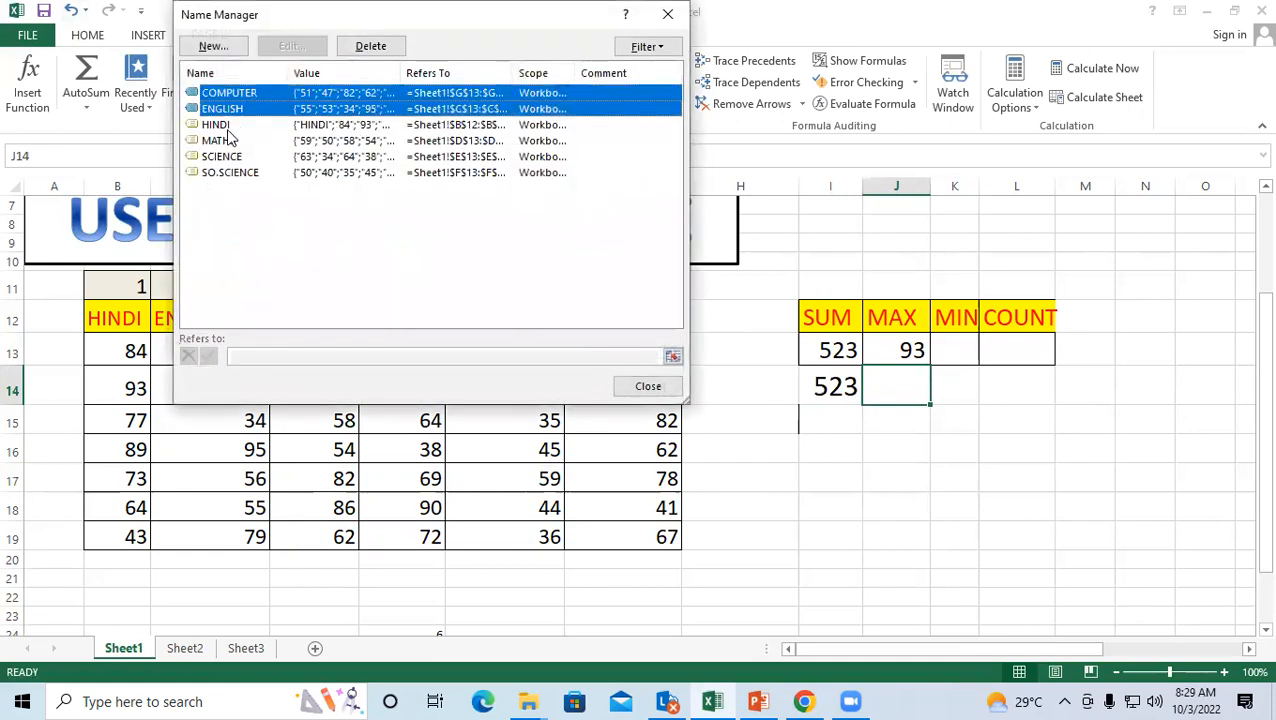
pyautogui.keyDown('shift'); pyautogui.click(228, 126); pyautogui.keyUp('shift')
pyautogui.keyDown('shift'); pyautogui.click(229, 158); pyautogui.keyUp('shift')
pyautogui.keyDown('shift'); pyautogui.click(229, 173); pyautogui.keyUp('shift')
pyautogui.click(369, 46)
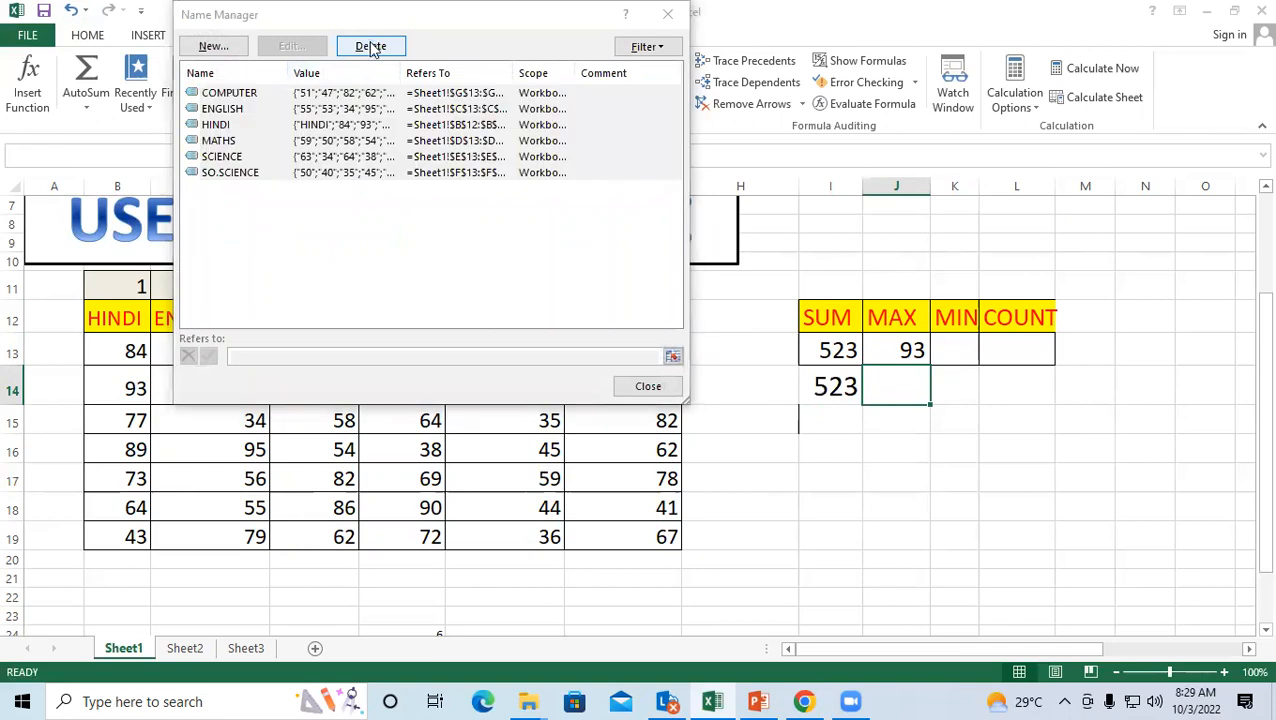
pyautogui.click(588, 398)
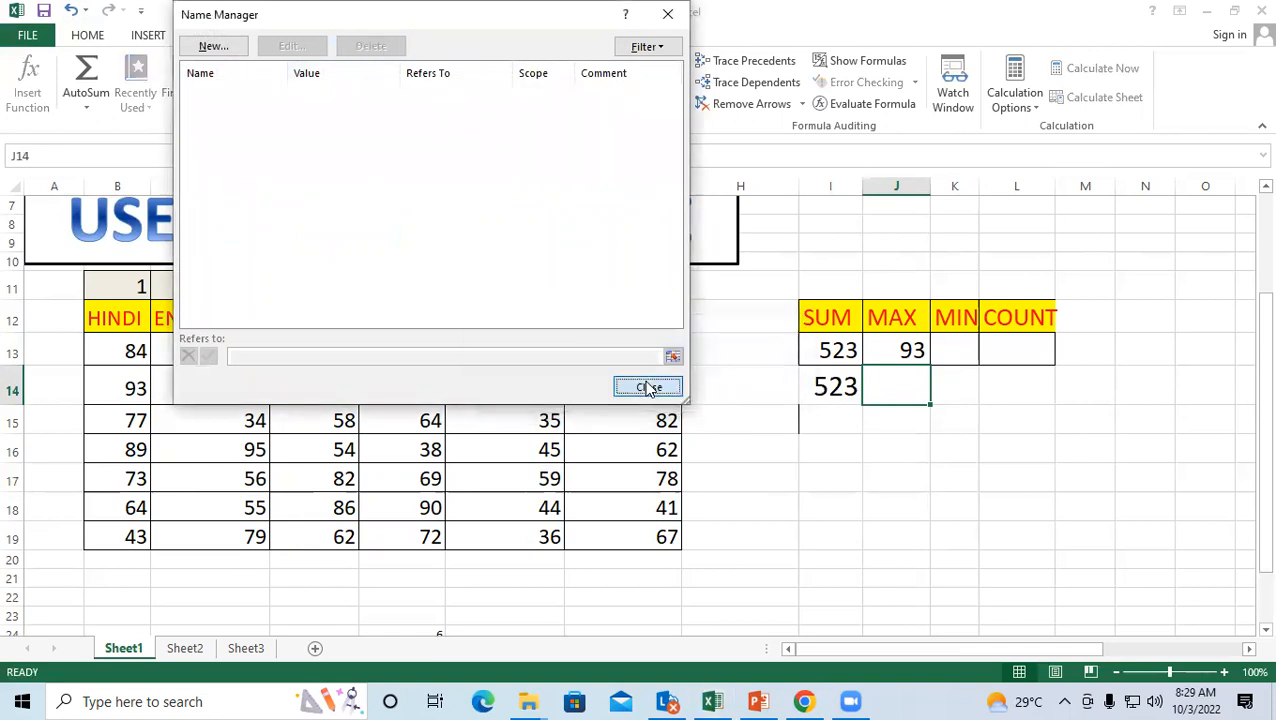
pyautogui.click(652, 387)
pyautogui.click(866, 447)
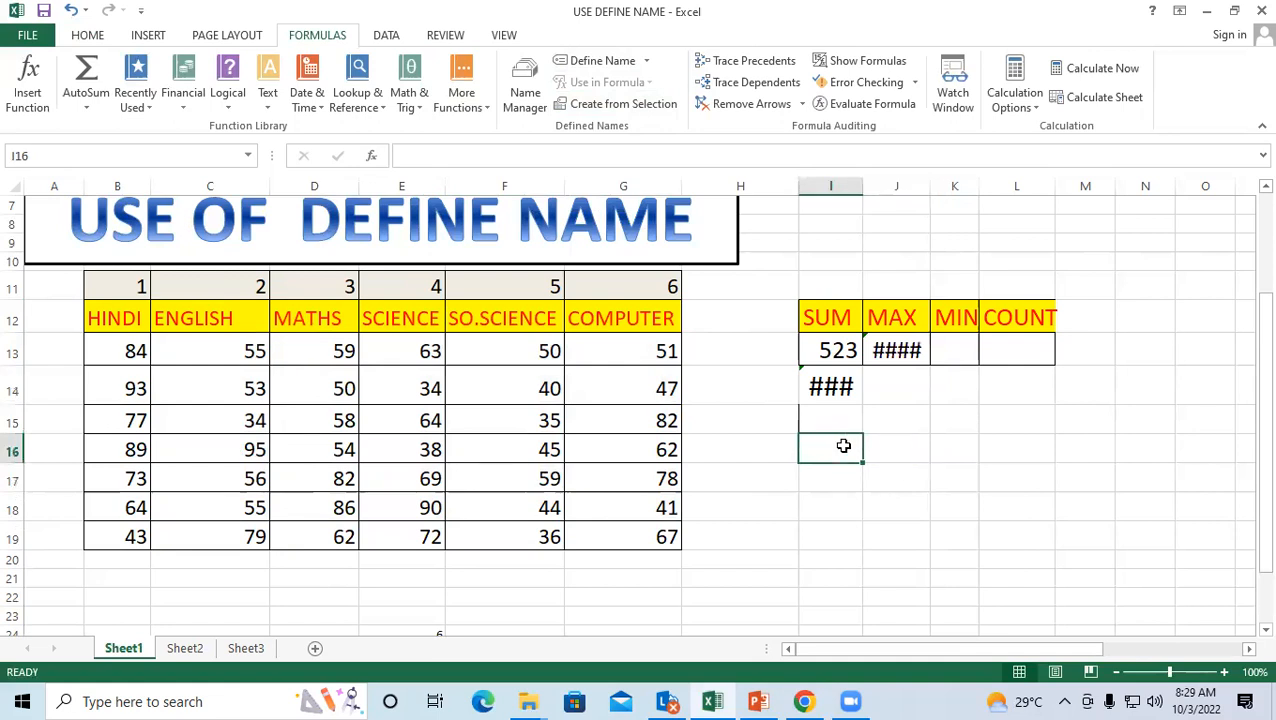
pyautogui.click(772, 493)
pyautogui.click(860, 418)
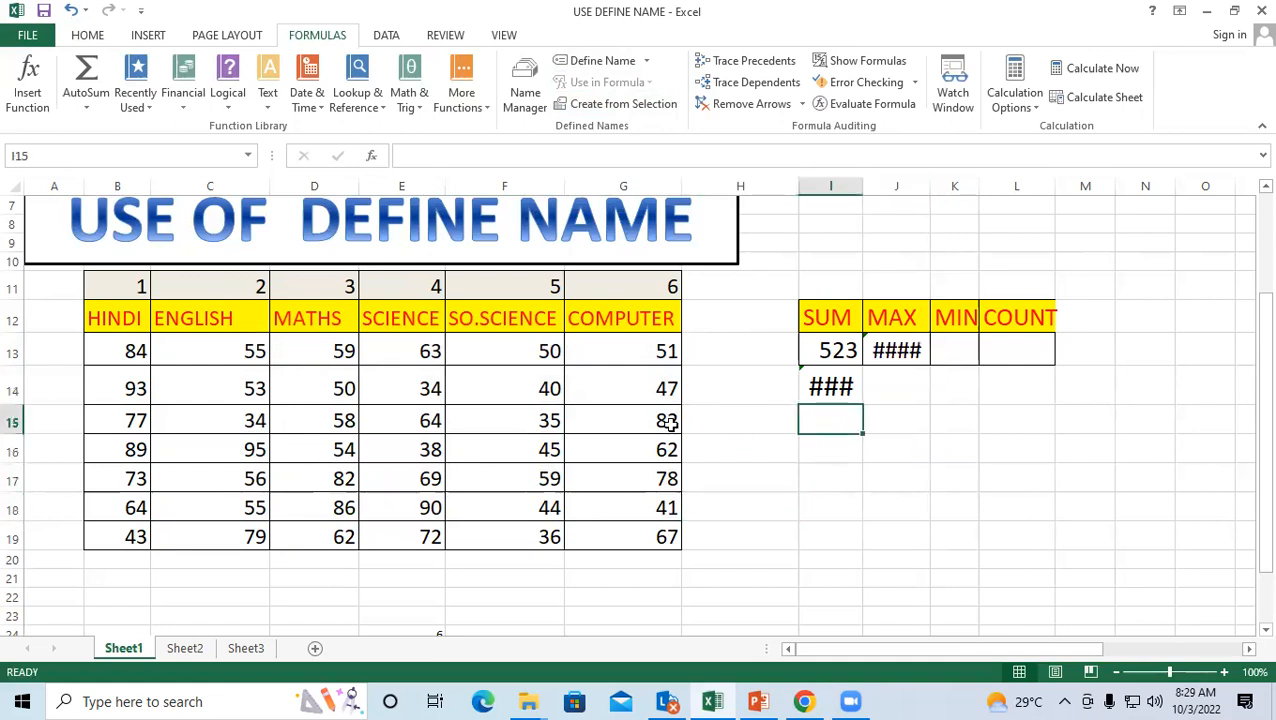
# Step: Define the workbook-scoped name HINDI for the range B12:B19 on Sheet1
pyautogui.moveTo(117, 319); pyautogui.dragTo(130, 537)
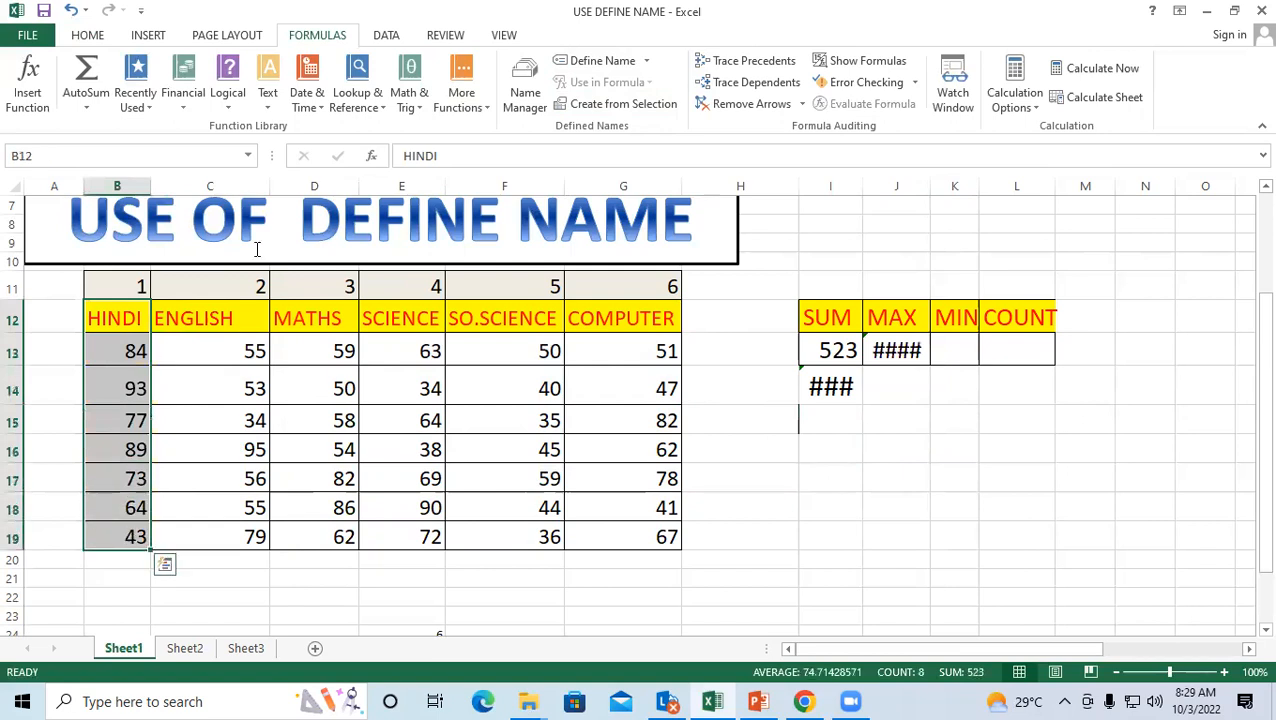
pyautogui.click(590, 60)
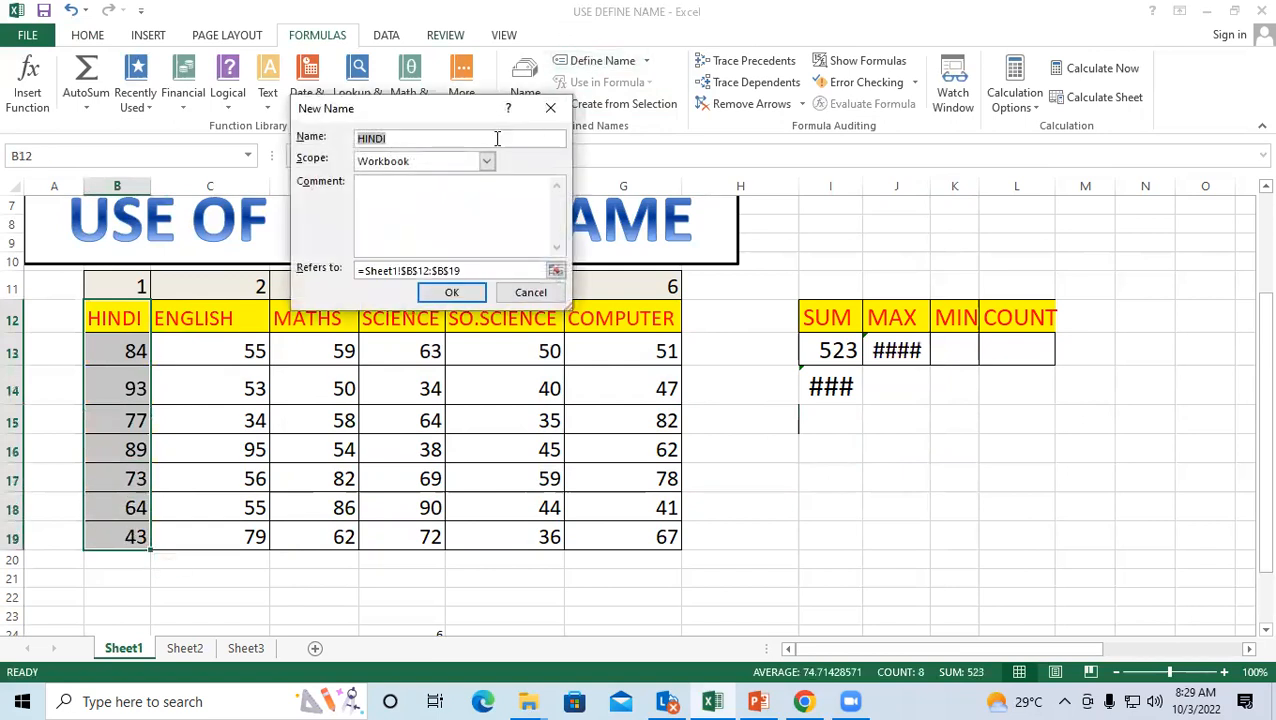
pyautogui.click(449, 293)
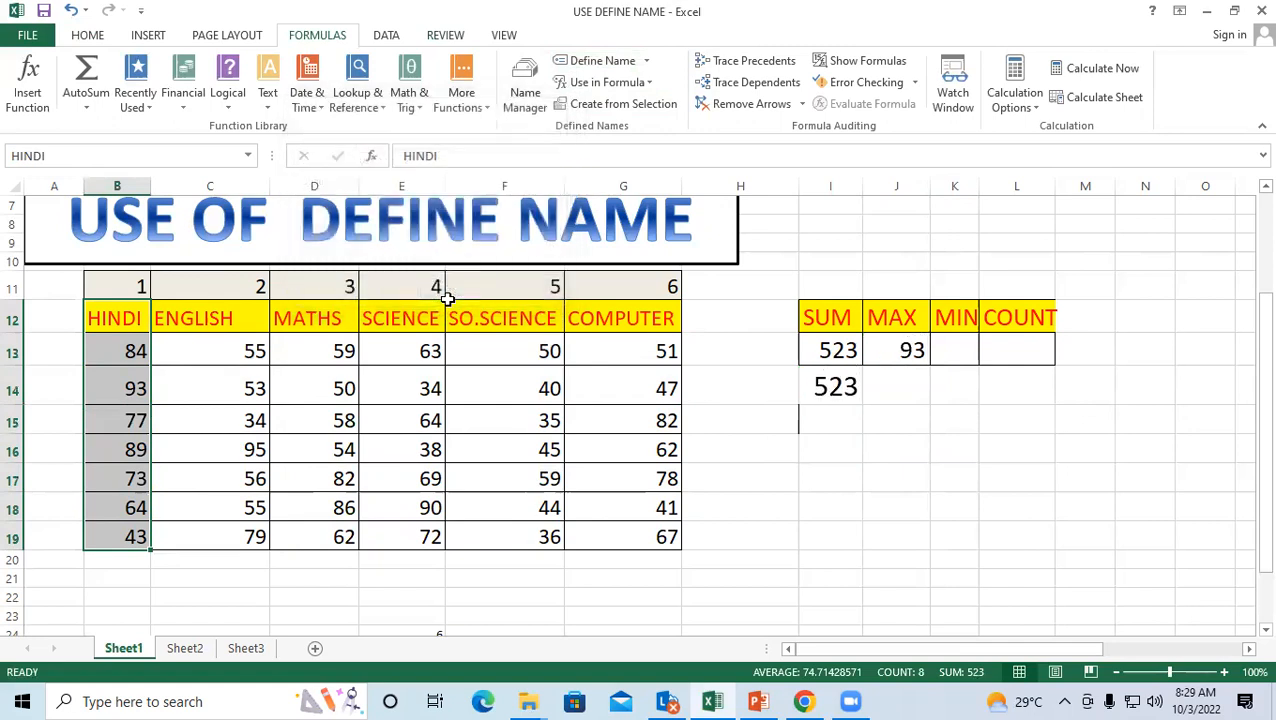
pyautogui.click(876, 470)
# Step: Define the workbook-scoped name ENGLISH for the range C12:C19 on Sheet1
pyautogui.click(217, 313)
pyautogui.moveTo(217, 313); pyautogui.dragTo(242, 535)
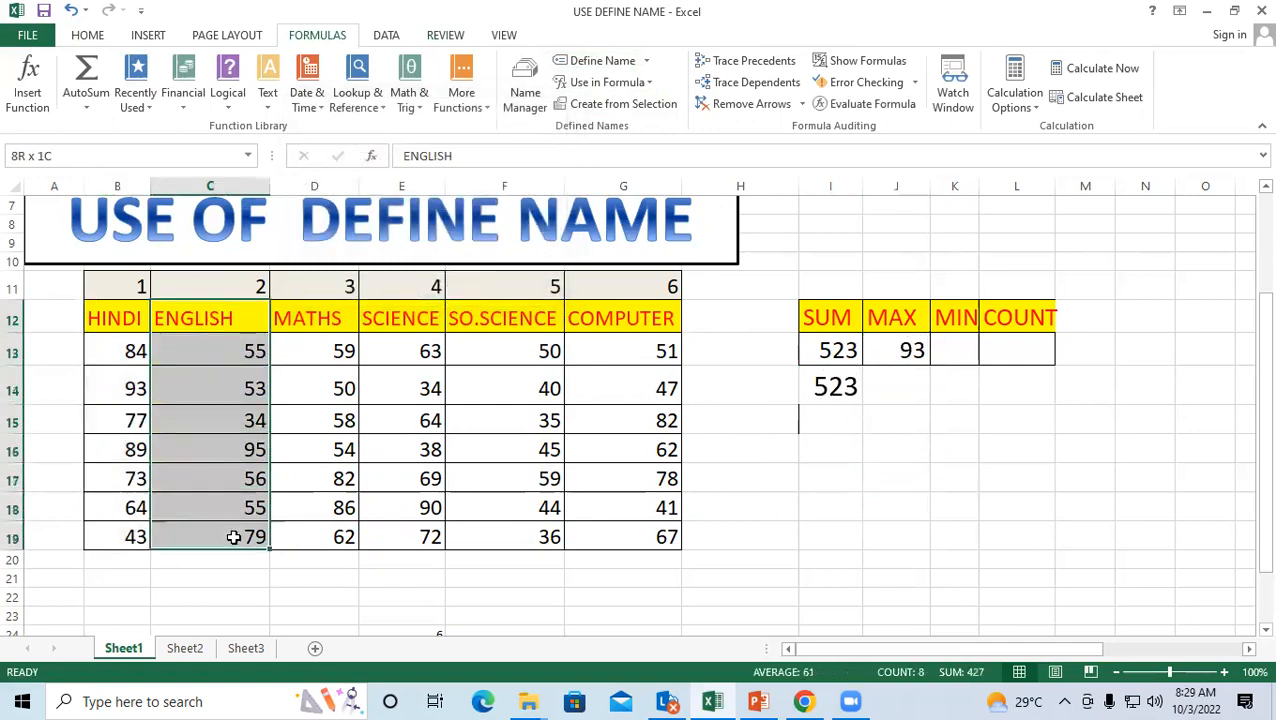
pyautogui.click(590, 61)
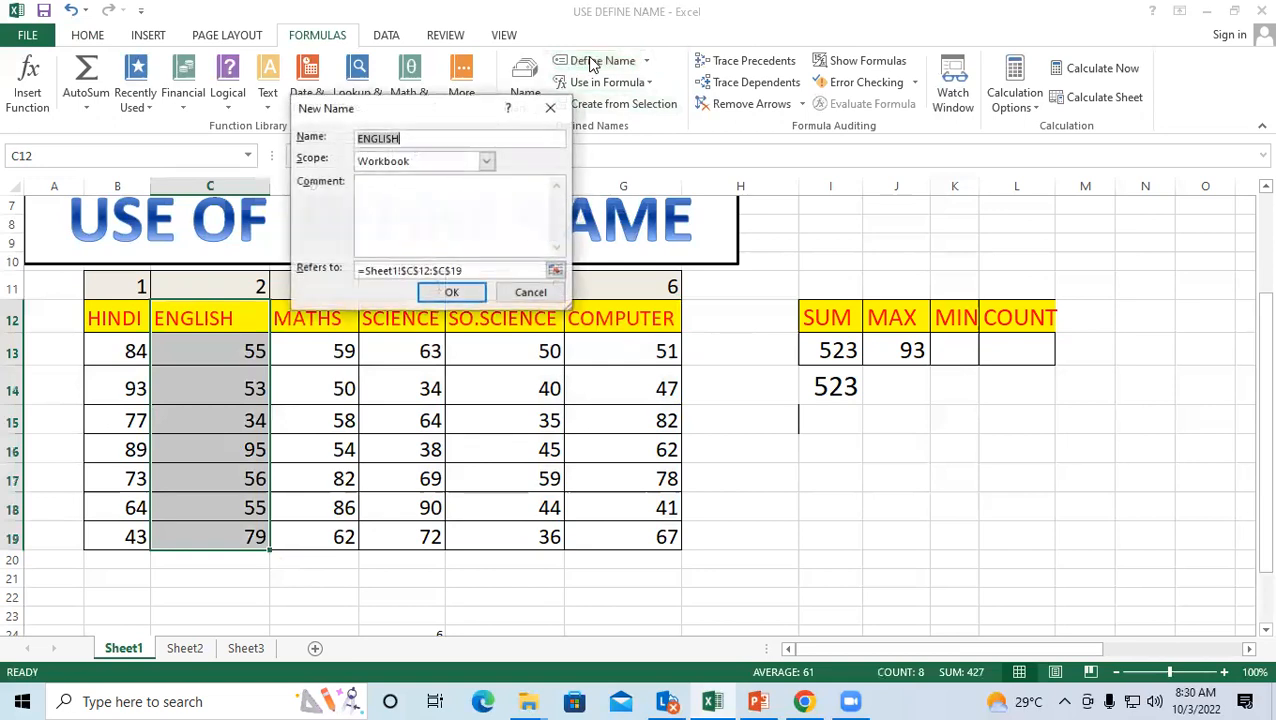
pyautogui.click(451, 292)
pyautogui.click(915, 470)
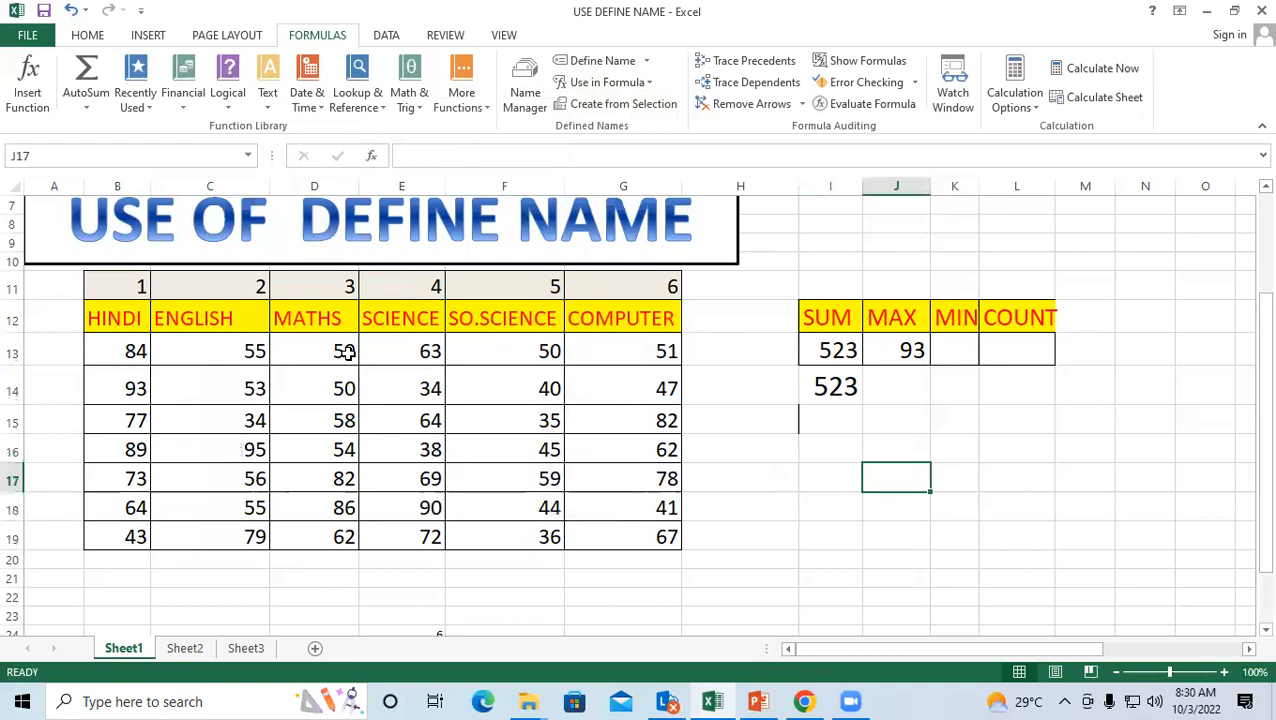
# Step: Create names for the MATHS, SCIENCE, SO.SCIENCE and COMPUTER columns (D12:G19) from the selection's top row
pyautogui.click(743, 410)
pyautogui.click(346, 320)
pyautogui.moveTo(346, 320); pyautogui.dragTo(613, 537)
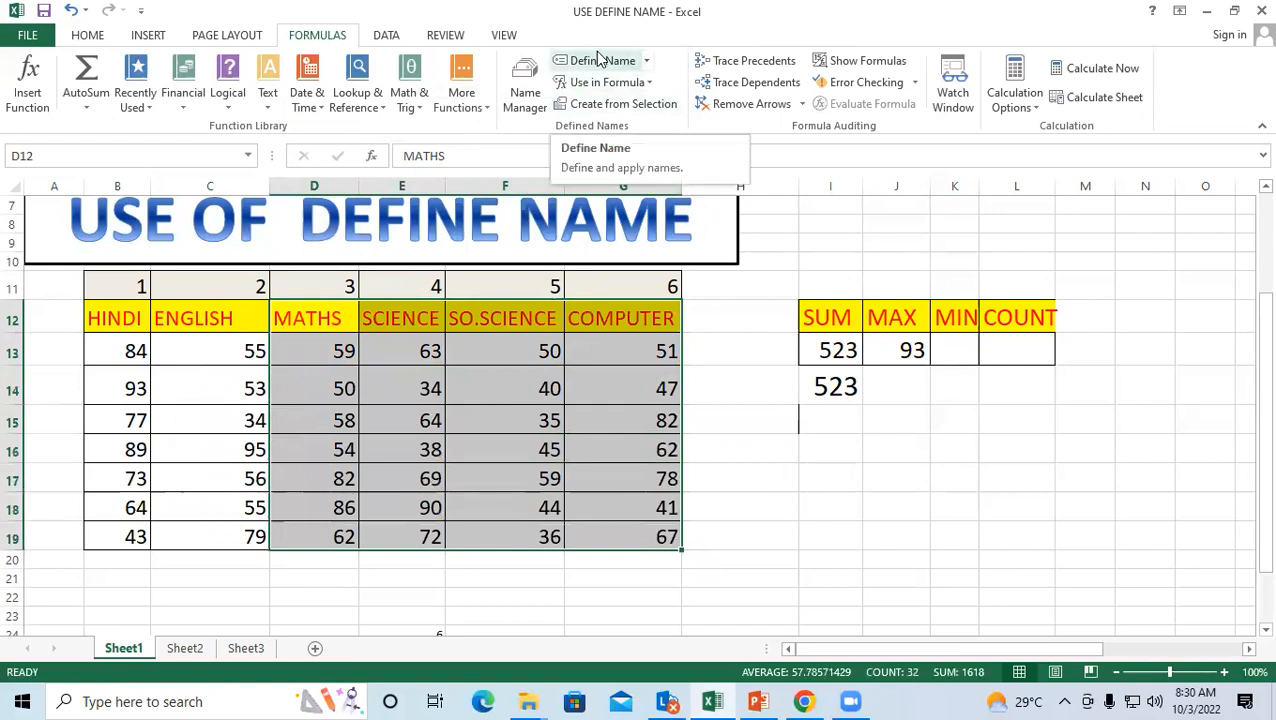
pyautogui.click(613, 106)
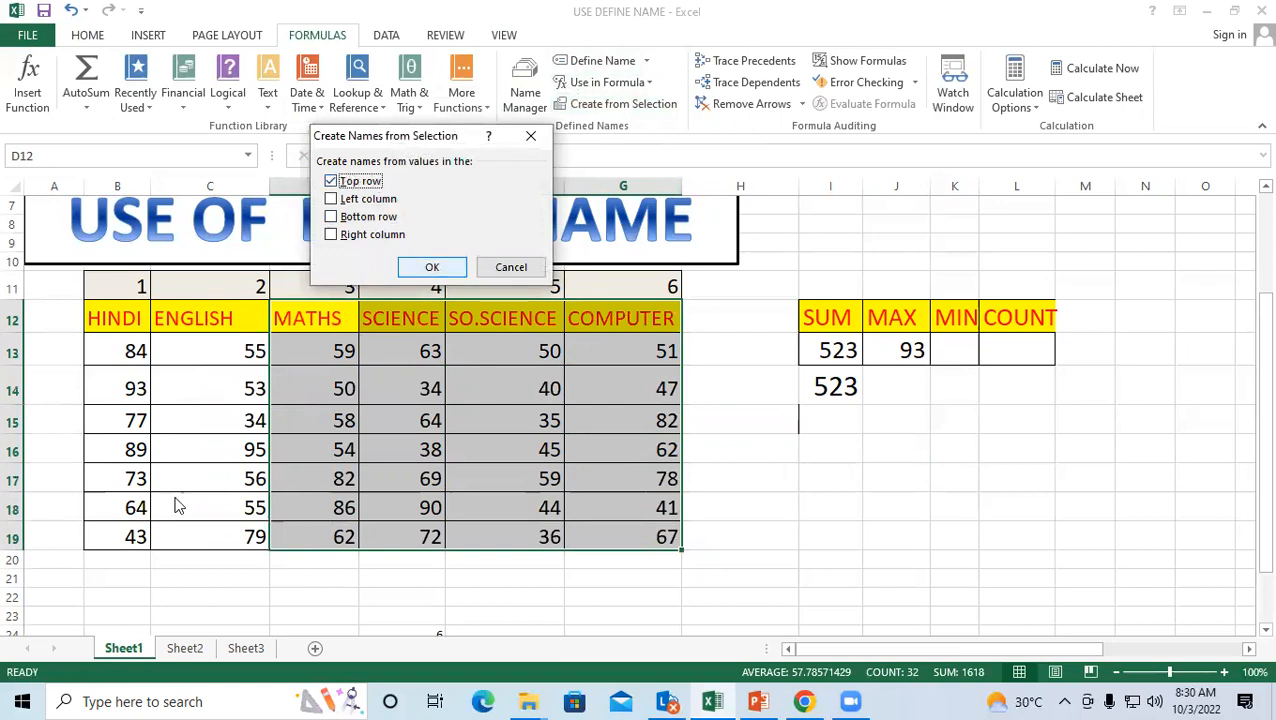
pyautogui.click(440, 266)
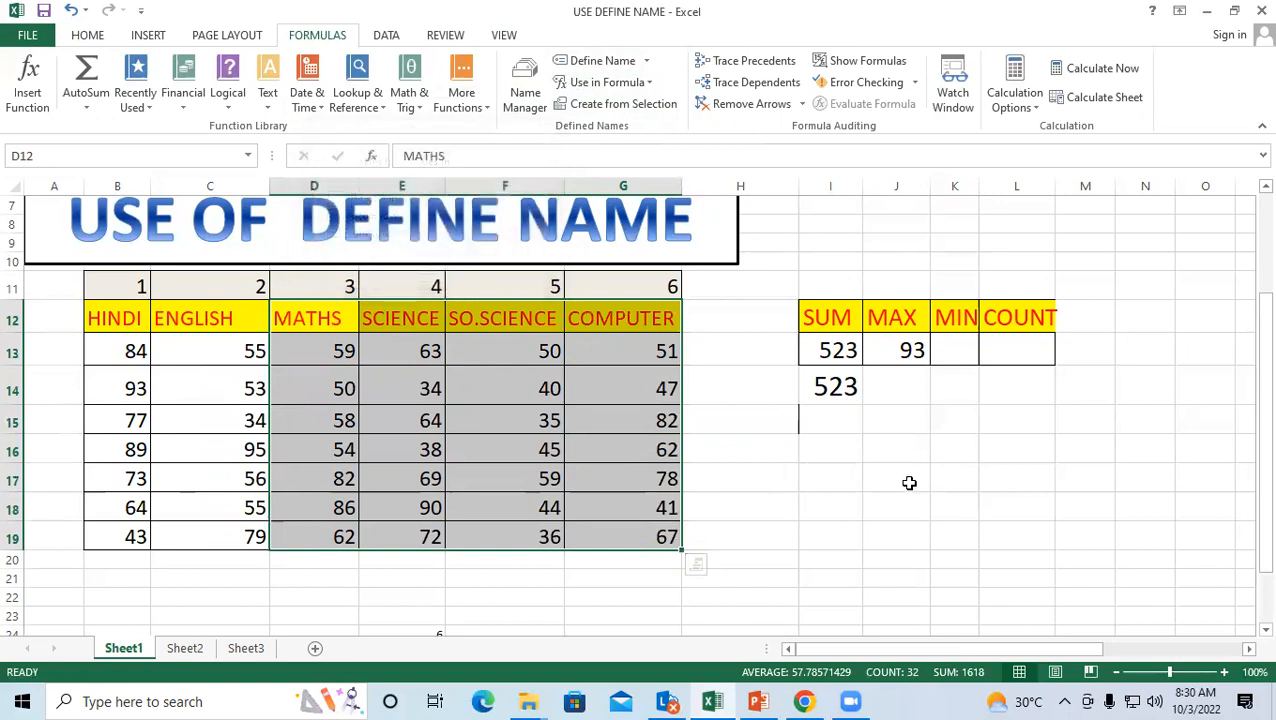
pyautogui.click(904, 481)
# Step: Select the whole marks table, then check which subject names are available for use in formulas
pyautogui.moveTo(104, 316); pyautogui.dragTo(662, 536)
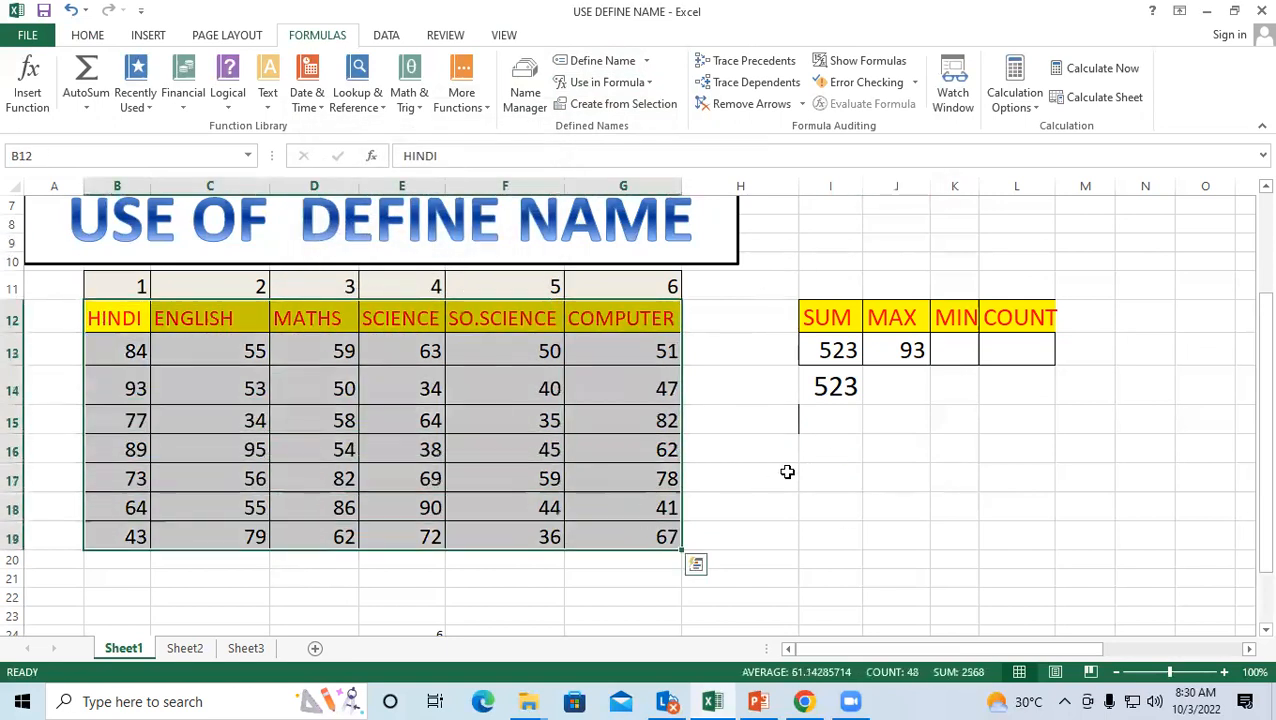
pyautogui.click(830, 445)
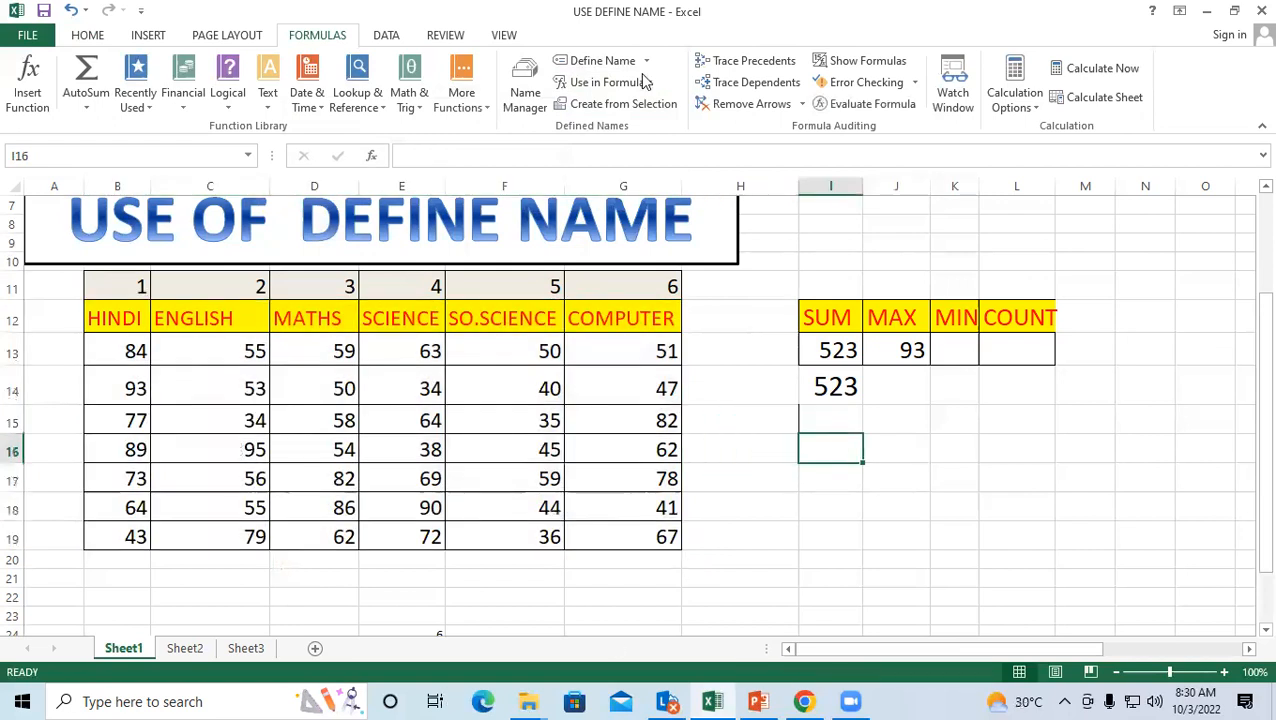
pyautogui.click(603, 82)
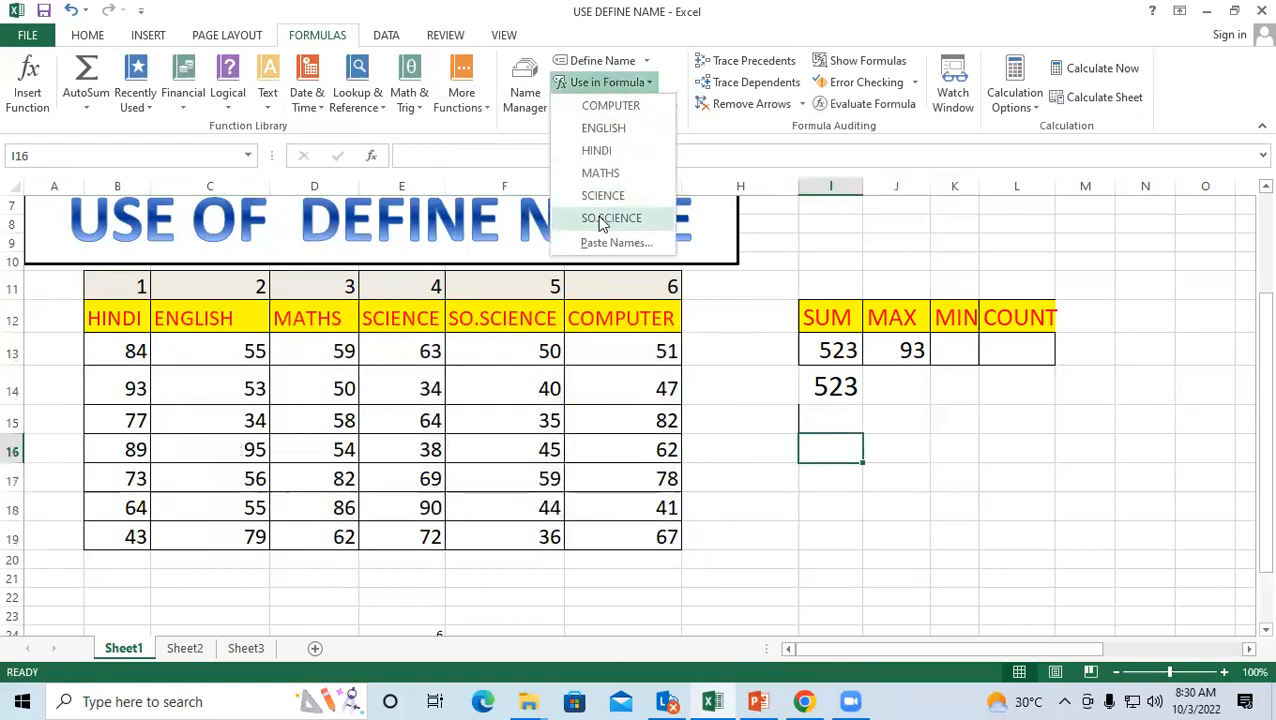
pyautogui.click(1001, 434)
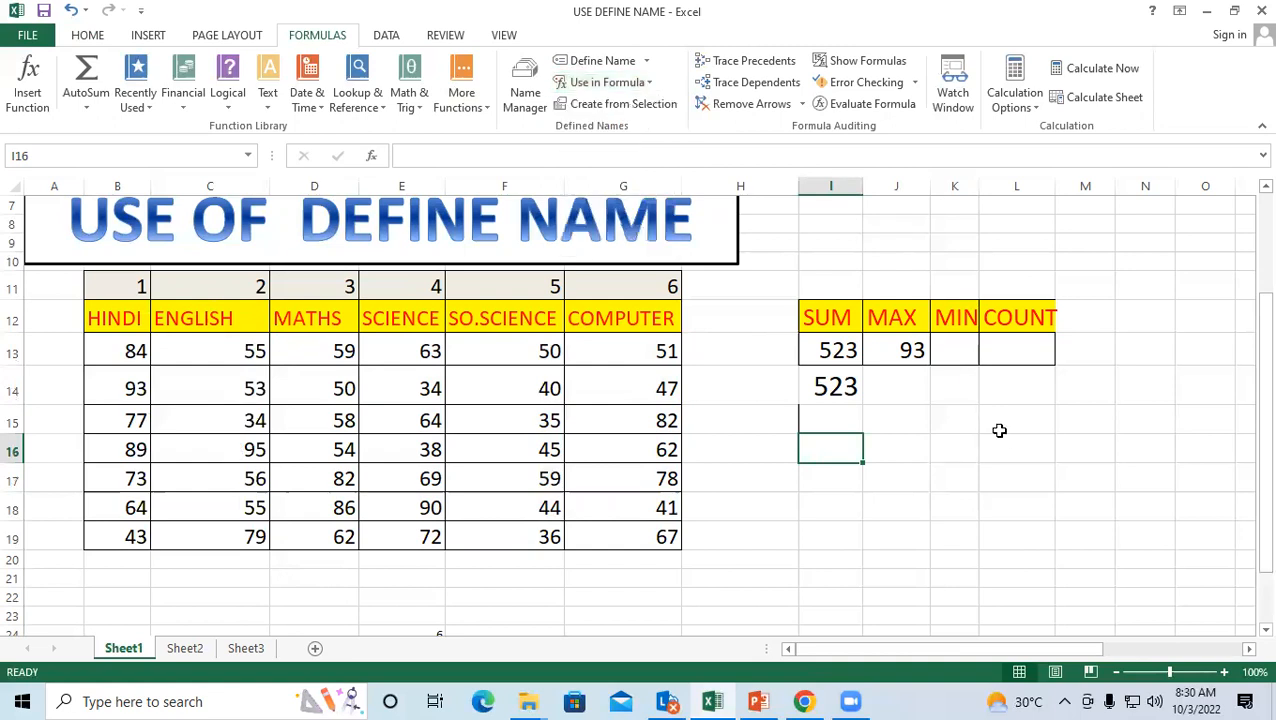
# Step: Delete the defined name SO.SCIENCE in the Name Manager
pyautogui.click(525, 80)
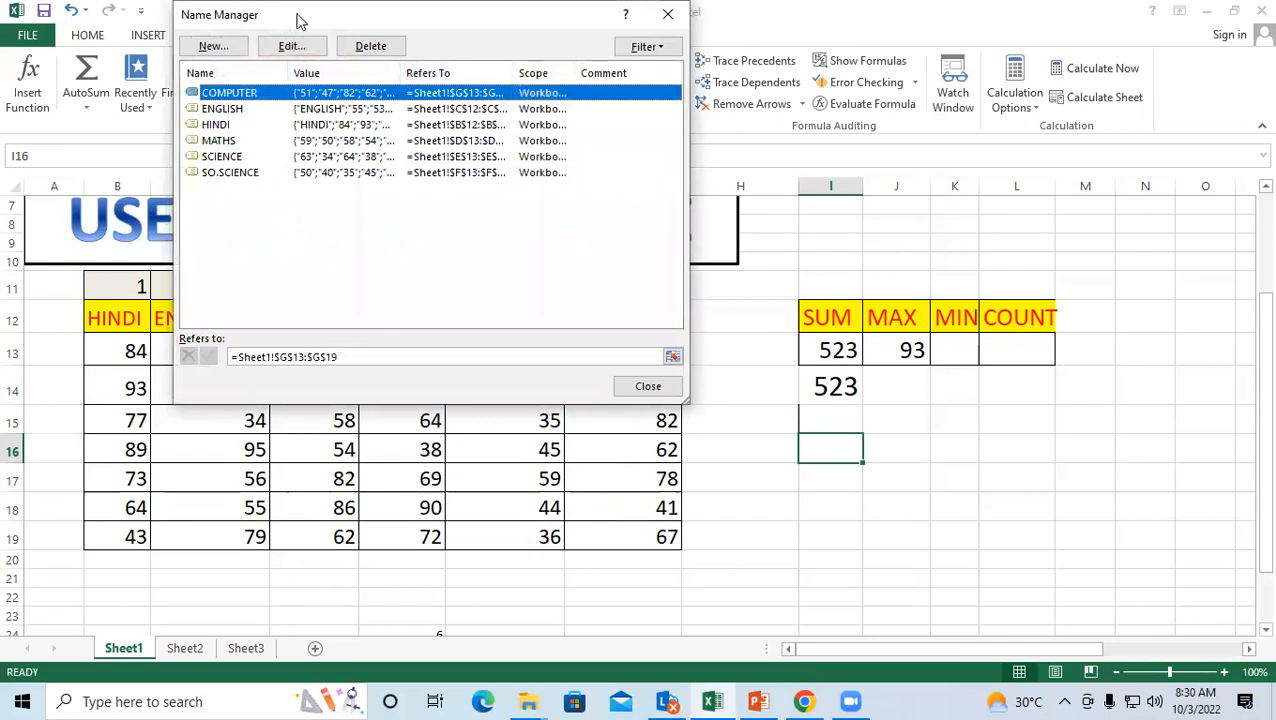
pyautogui.moveTo(296, 20); pyautogui.dragTo(401, 75)
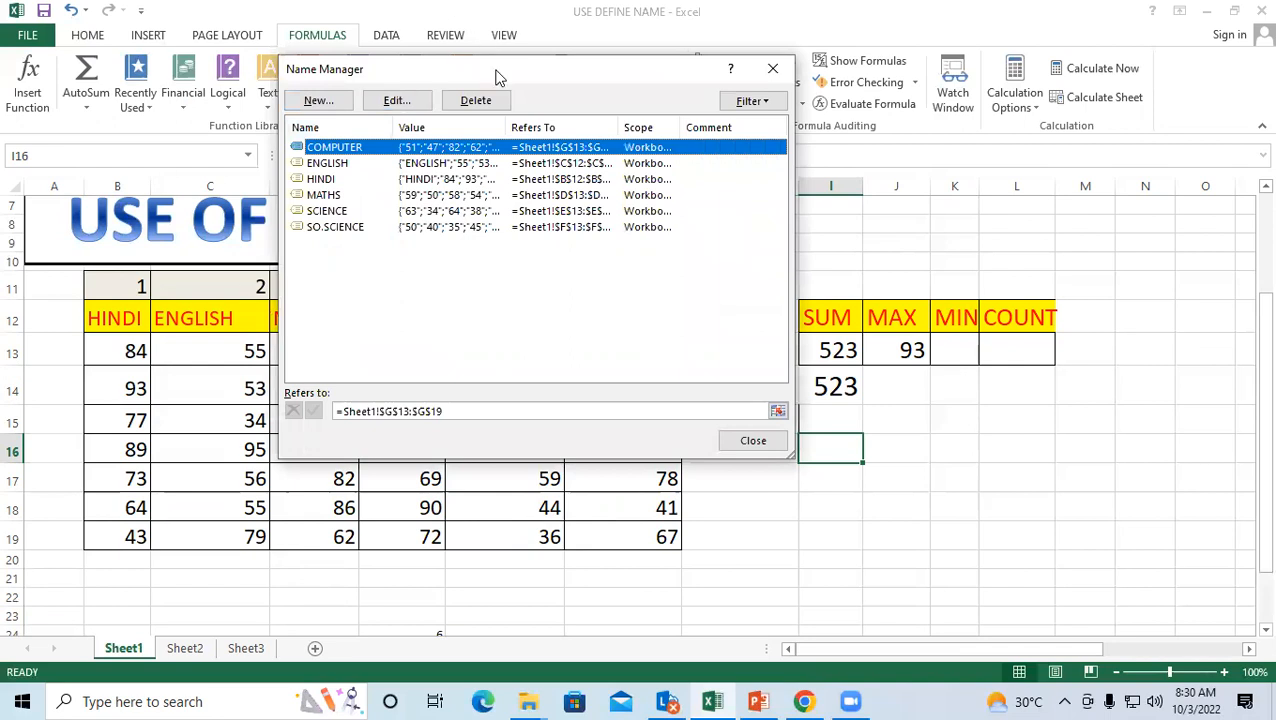
pyautogui.click(336, 227)
pyautogui.click(477, 101)
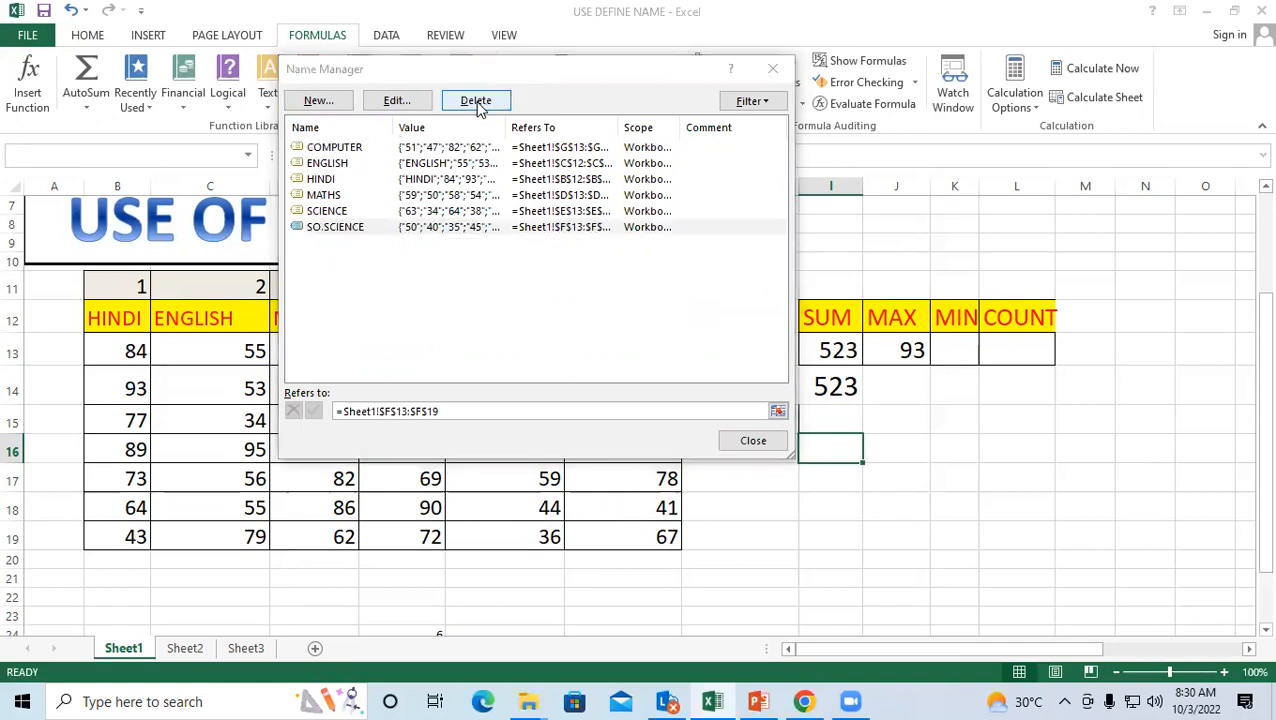
pyautogui.click(605, 397)
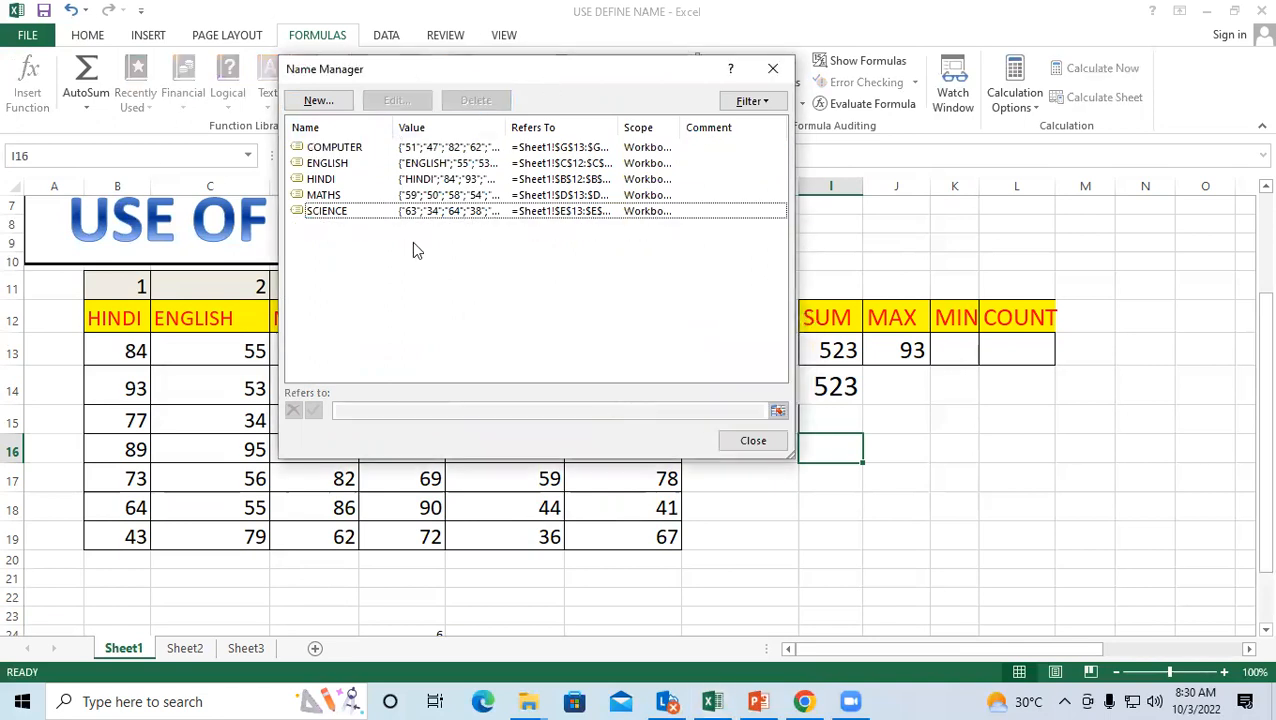
# Step: Review the definition of the name SCIENCE in the Name Manager without changing it
pyautogui.click(362, 214)
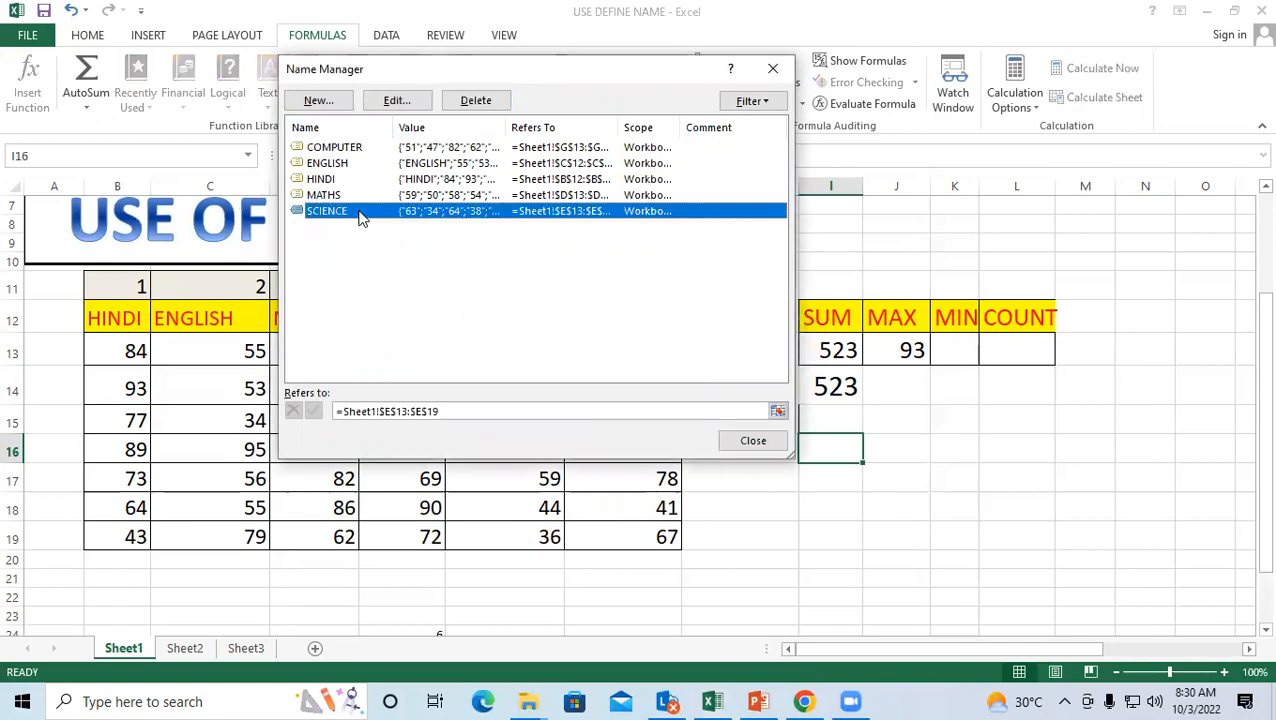
pyautogui.click(396, 100)
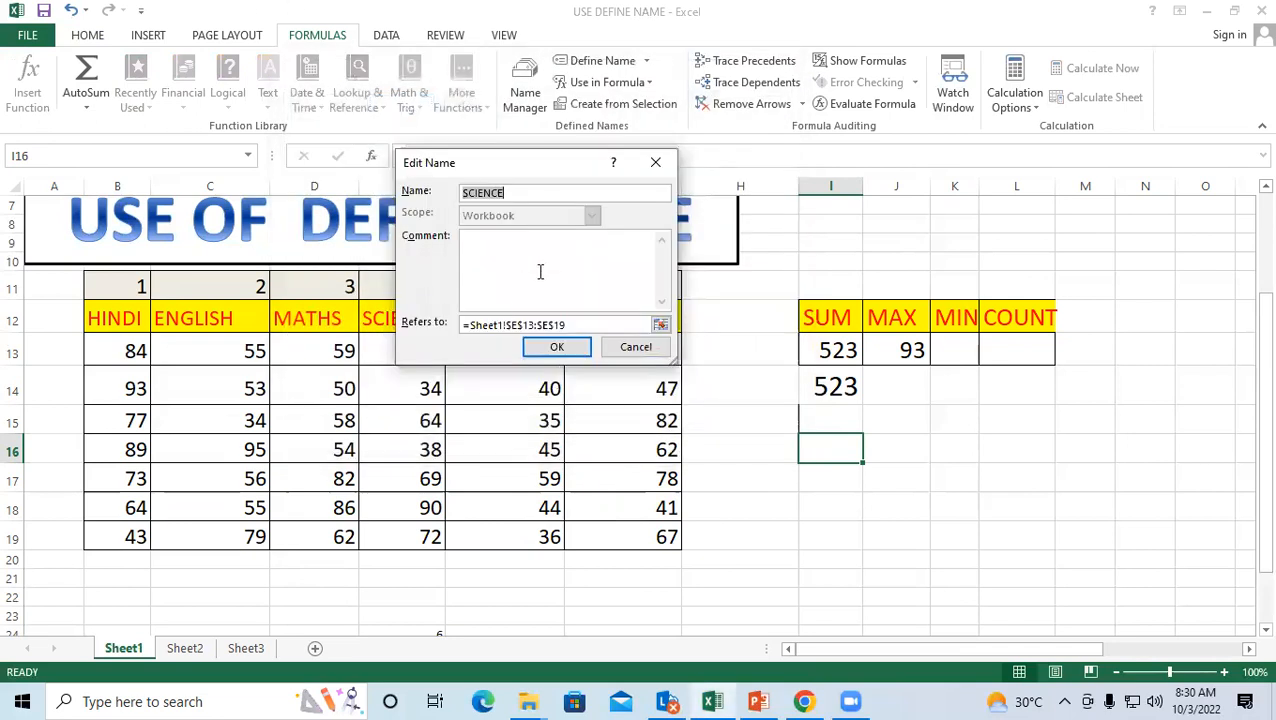
pyautogui.click(669, 174)
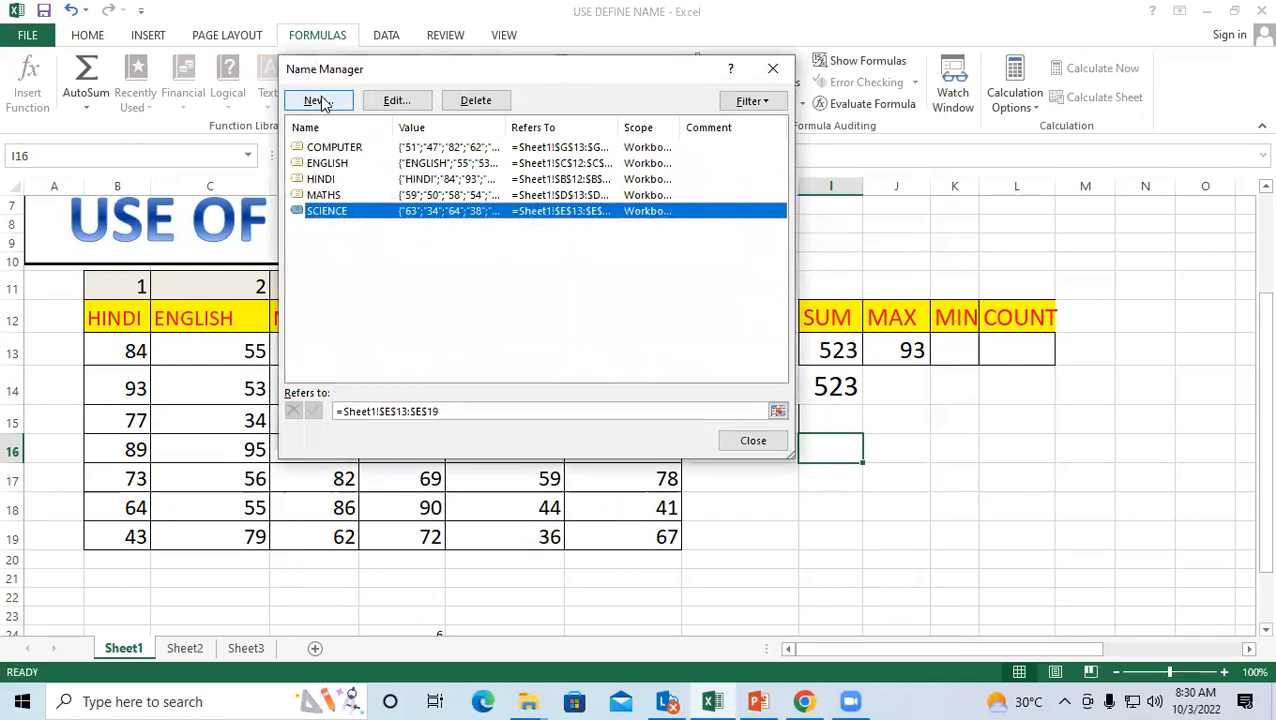
pyautogui.click(750, 441)
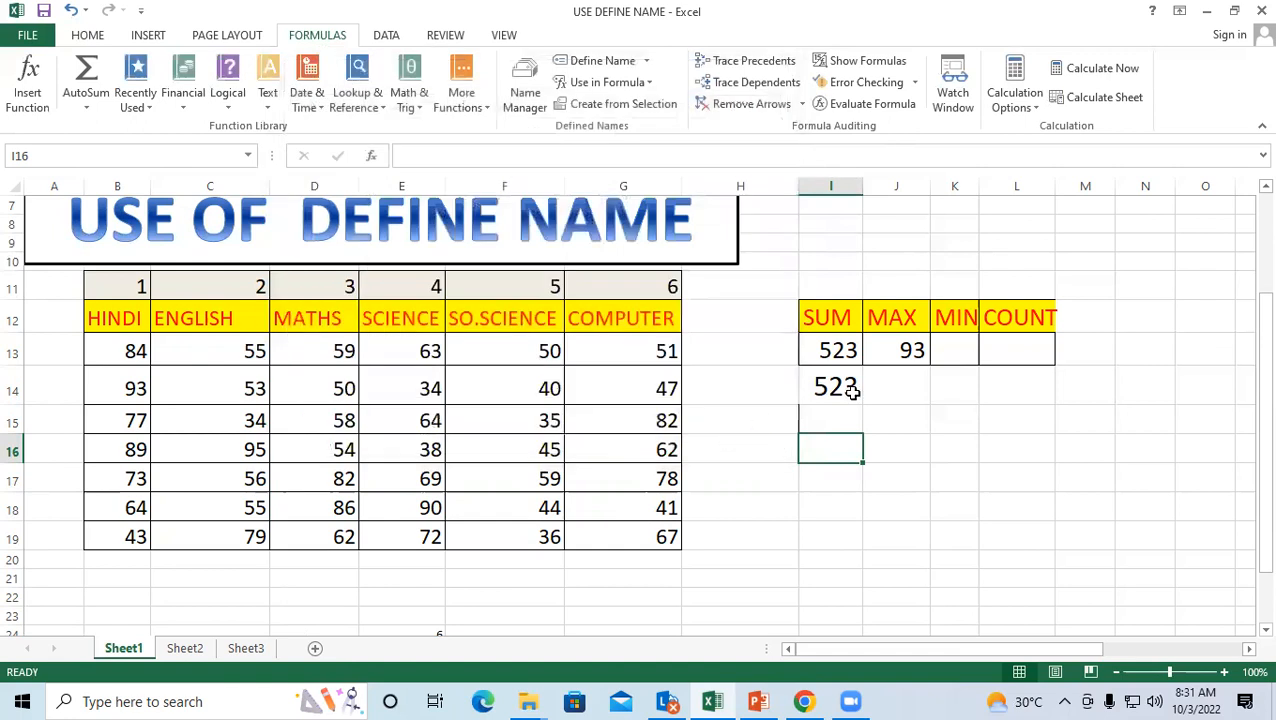
# Step: Enter the formula =COUNT(SCIENCE) in cell L14 below the COUNT heading
pyautogui.click(943, 386)
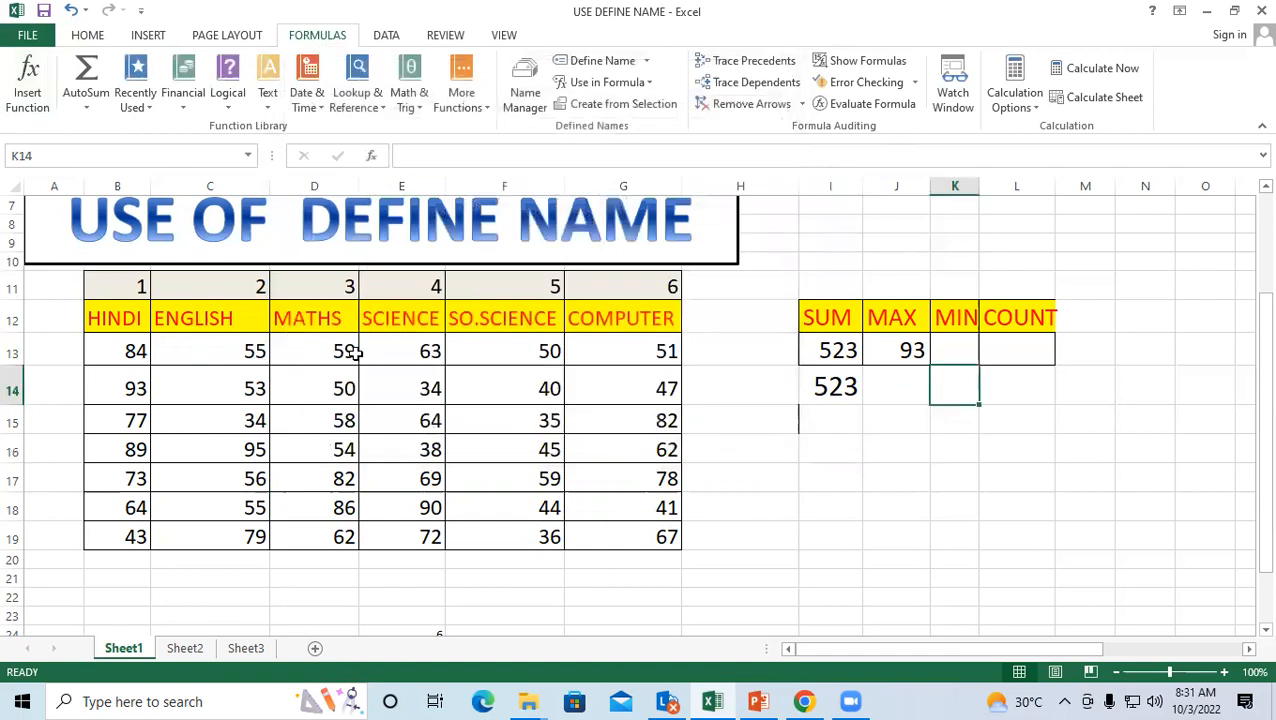
pyautogui.click(1005, 386)
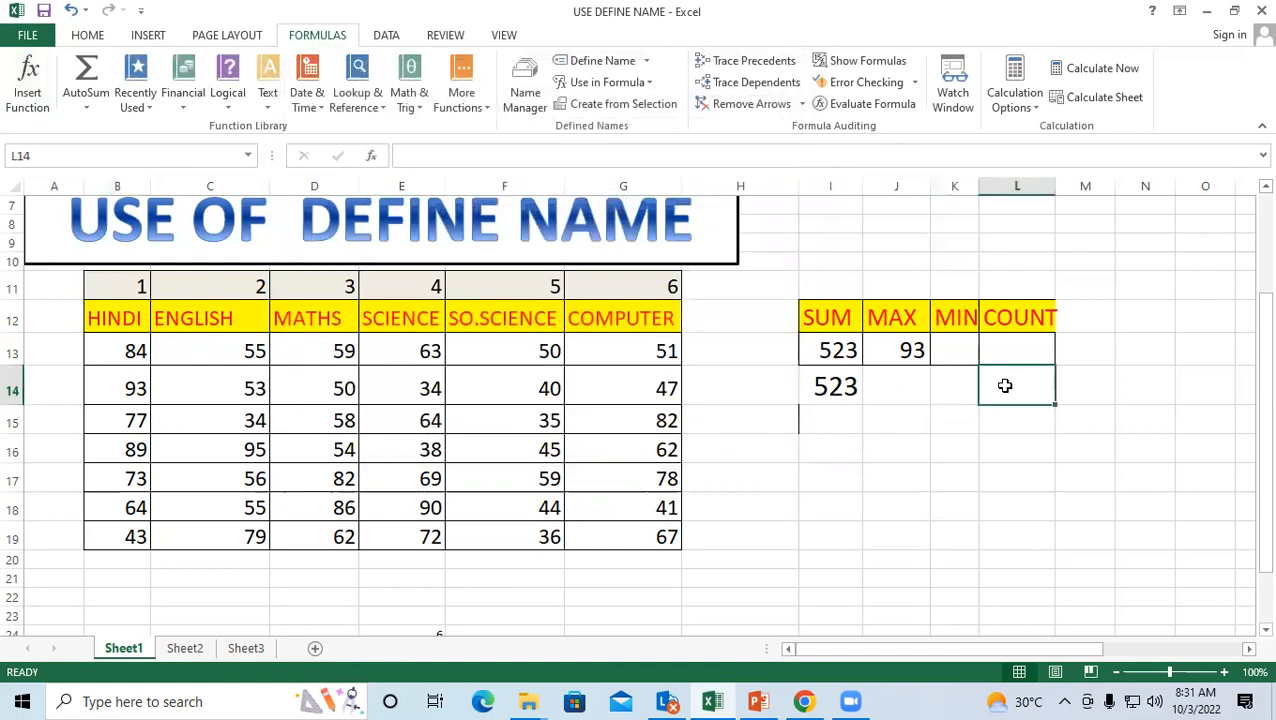
pyautogui.write('=')
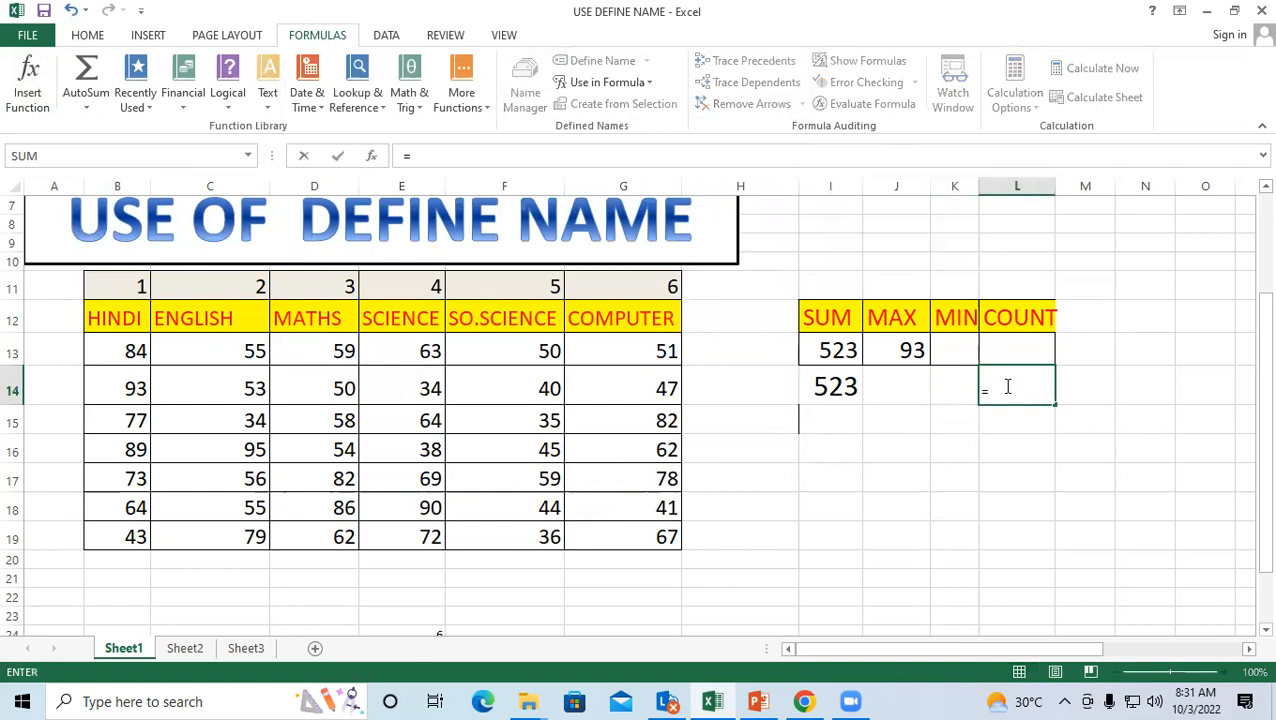
pyautogui.write('COUNT(')
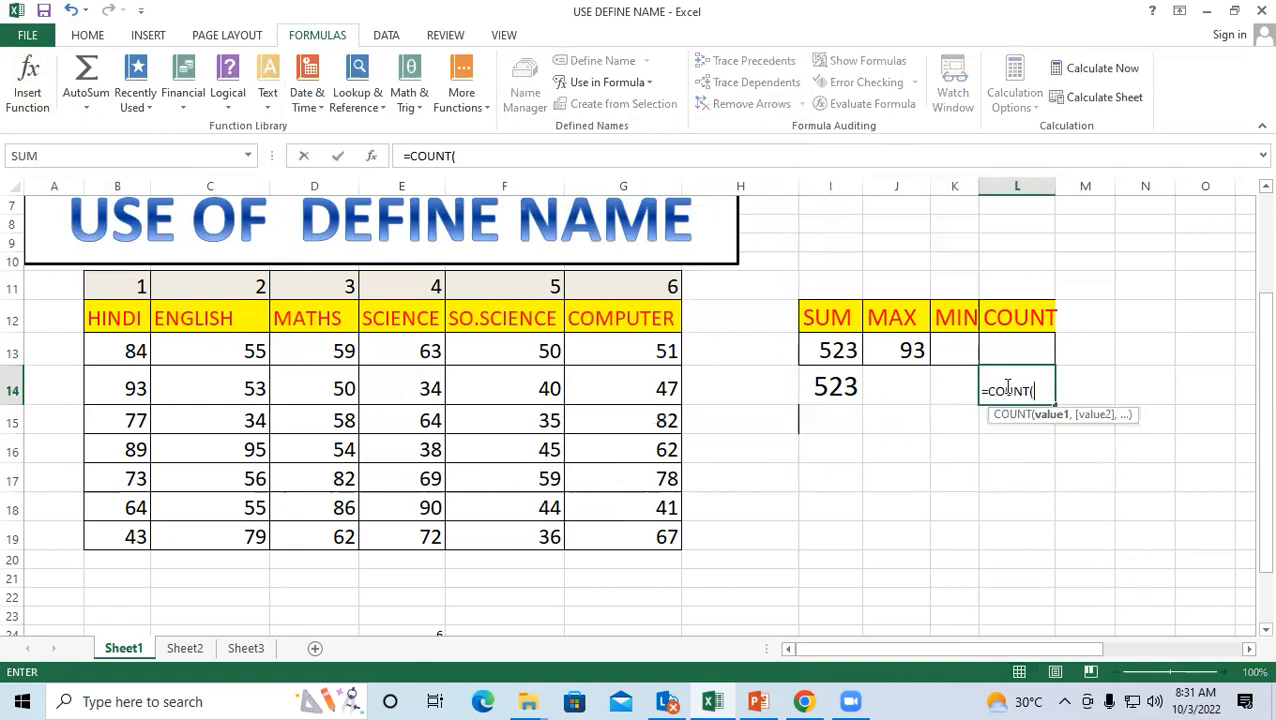
pyautogui.write('S')
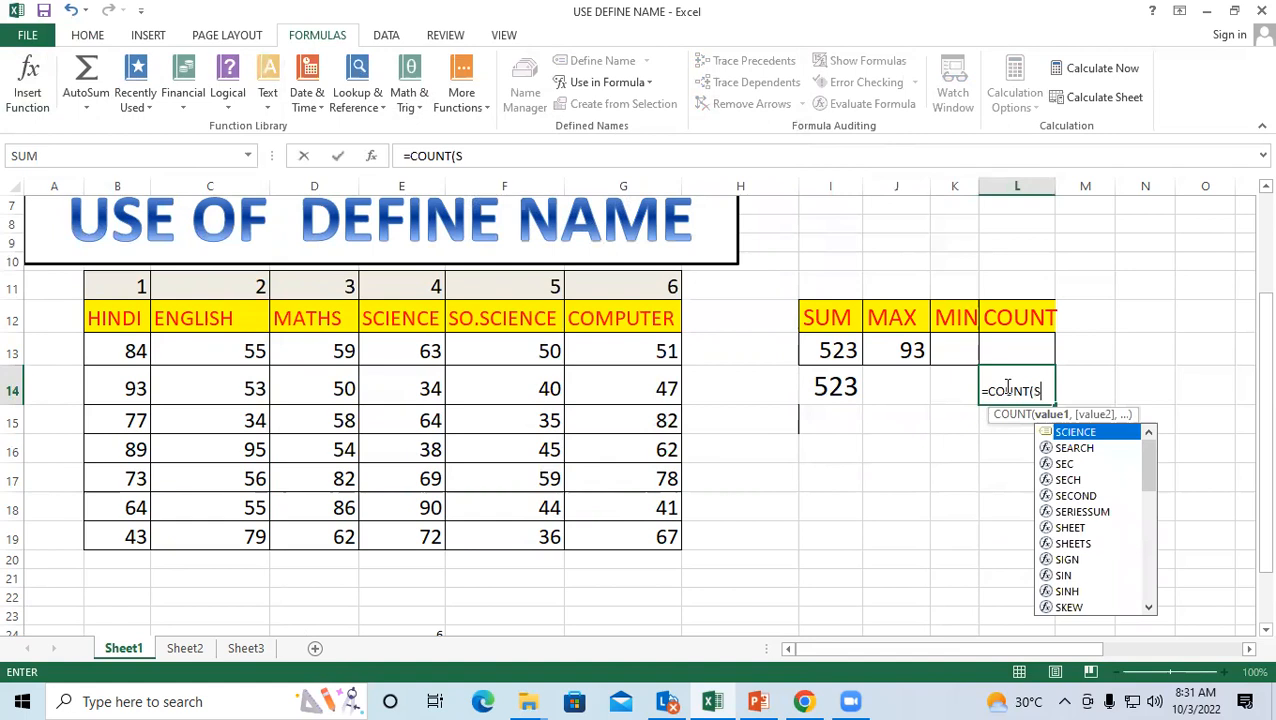
pyautogui.write('CIENCE')
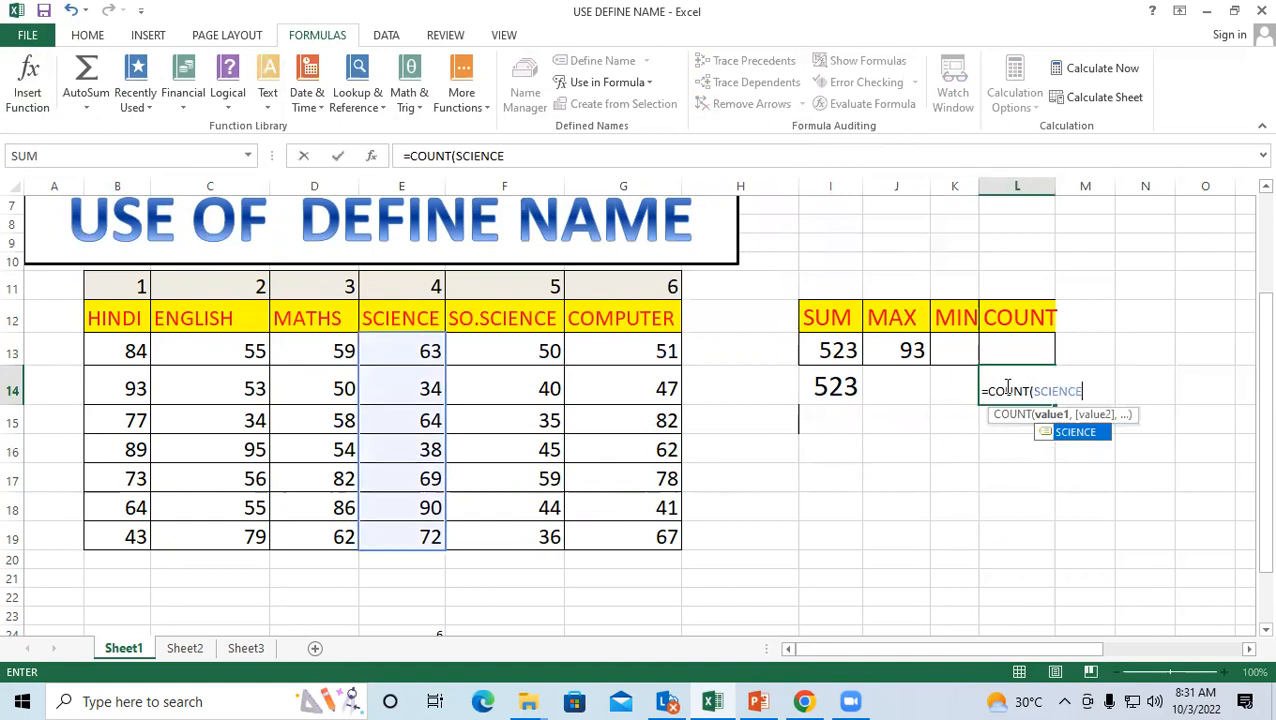
pyautogui.write(')')
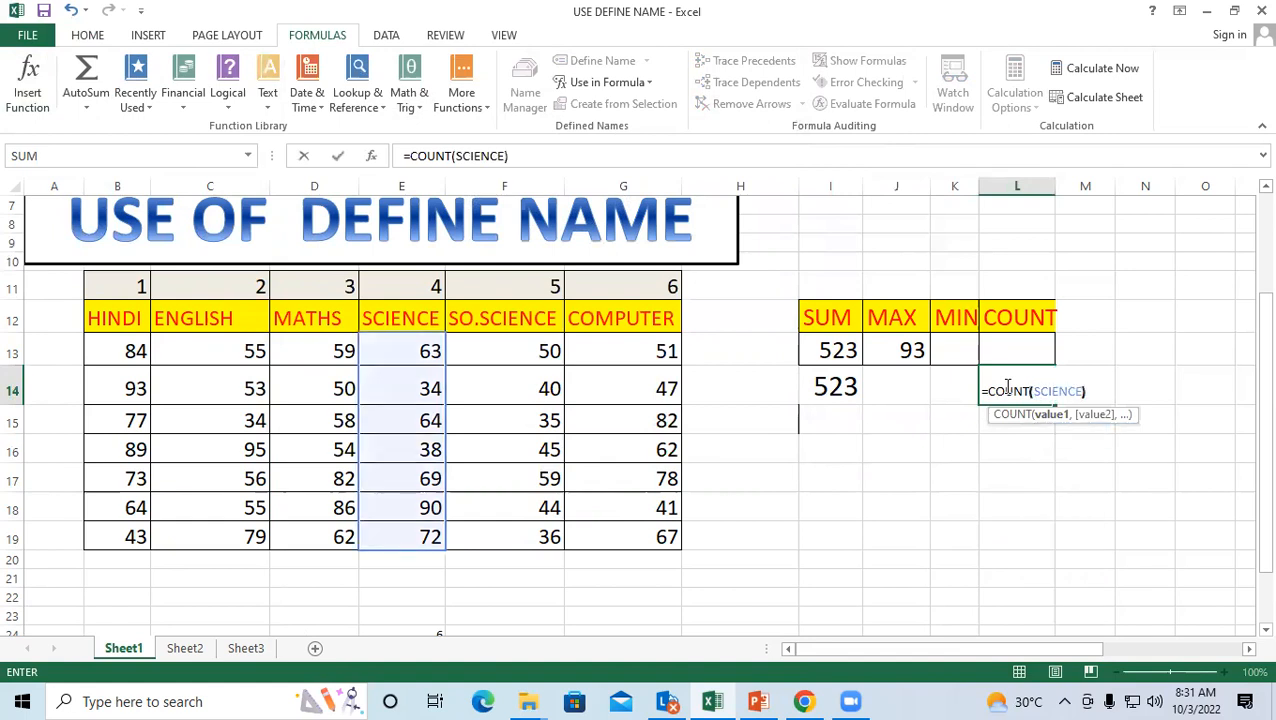
pyautogui.press('Return')
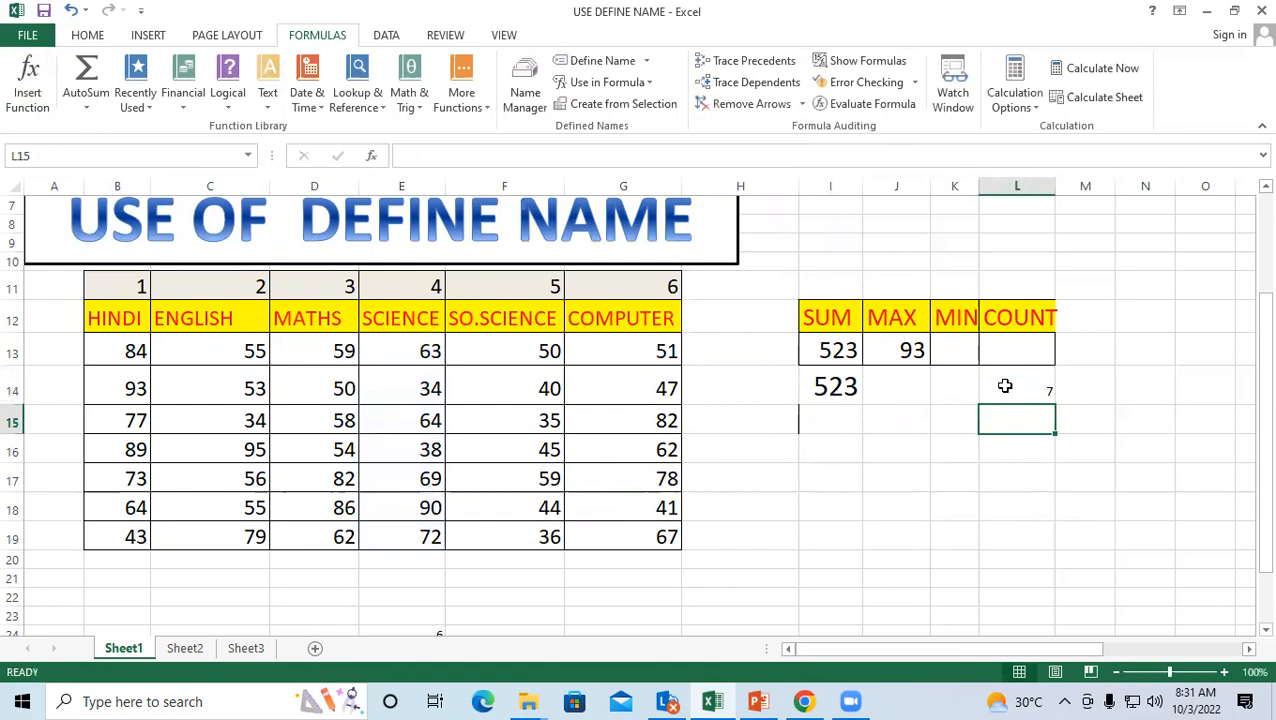
# Step: Enlarge the font of the COUNT result in cell L14 to size 28
pyautogui.click(1005, 386)
pyautogui.click(84, 40)
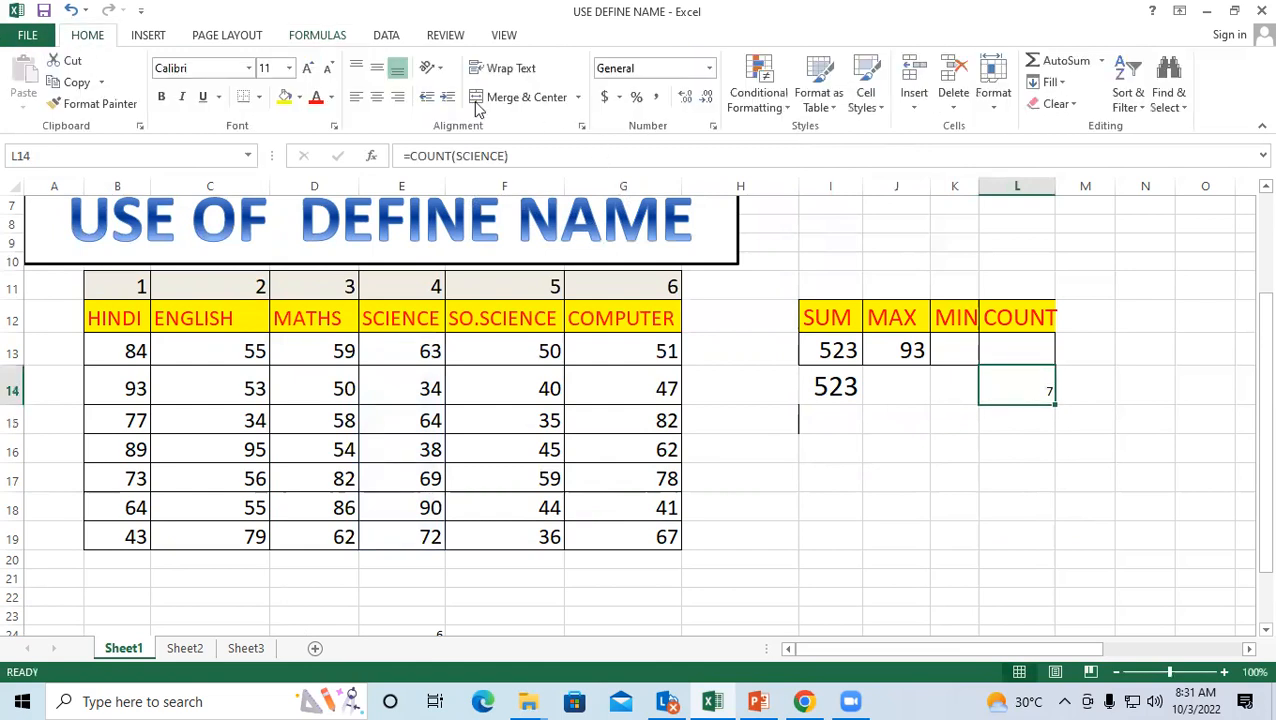
pyautogui.click(309, 69)
pyautogui.click(309, 69)
pyautogui.click(309, 69)
pyautogui.click(309, 69)
pyautogui.click(309, 69)
pyautogui.click(309, 69)
pyautogui.click(982, 484)
pyautogui.click(1005, 398)
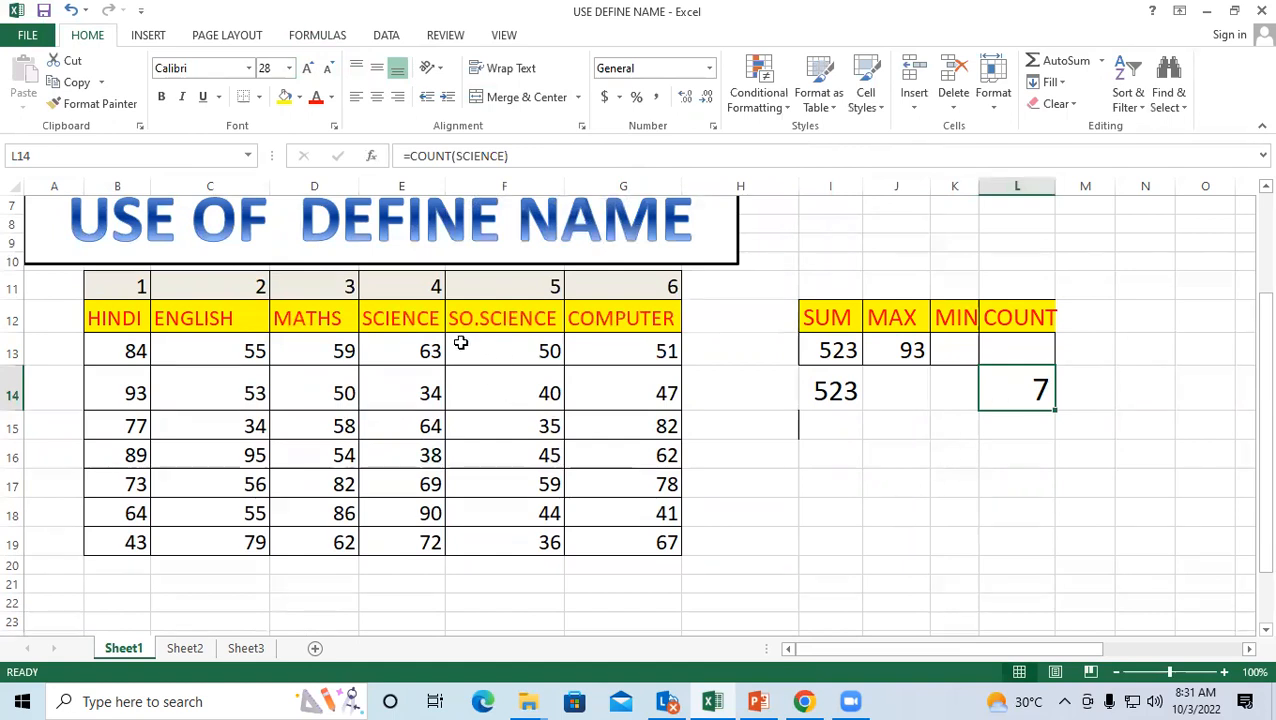
# Step: Check the SCIENCE marks in E13 to E19 one by one against the COUNT formula in L14
pyautogui.click(415, 350)
pyautogui.click(413, 392)
pyautogui.click(418, 426)
pyautogui.click(420, 455)
pyautogui.click(420, 483)
pyautogui.click(421, 510)
pyautogui.click(422, 540)
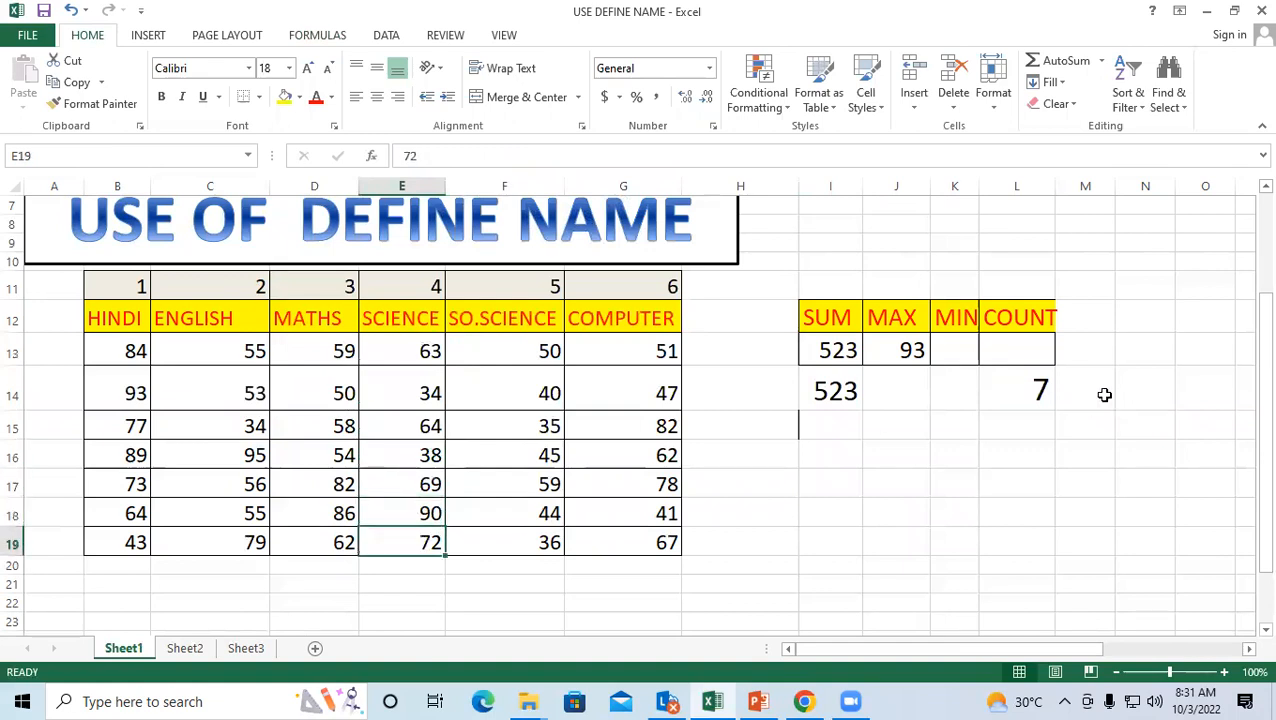
pyautogui.click(1022, 393)
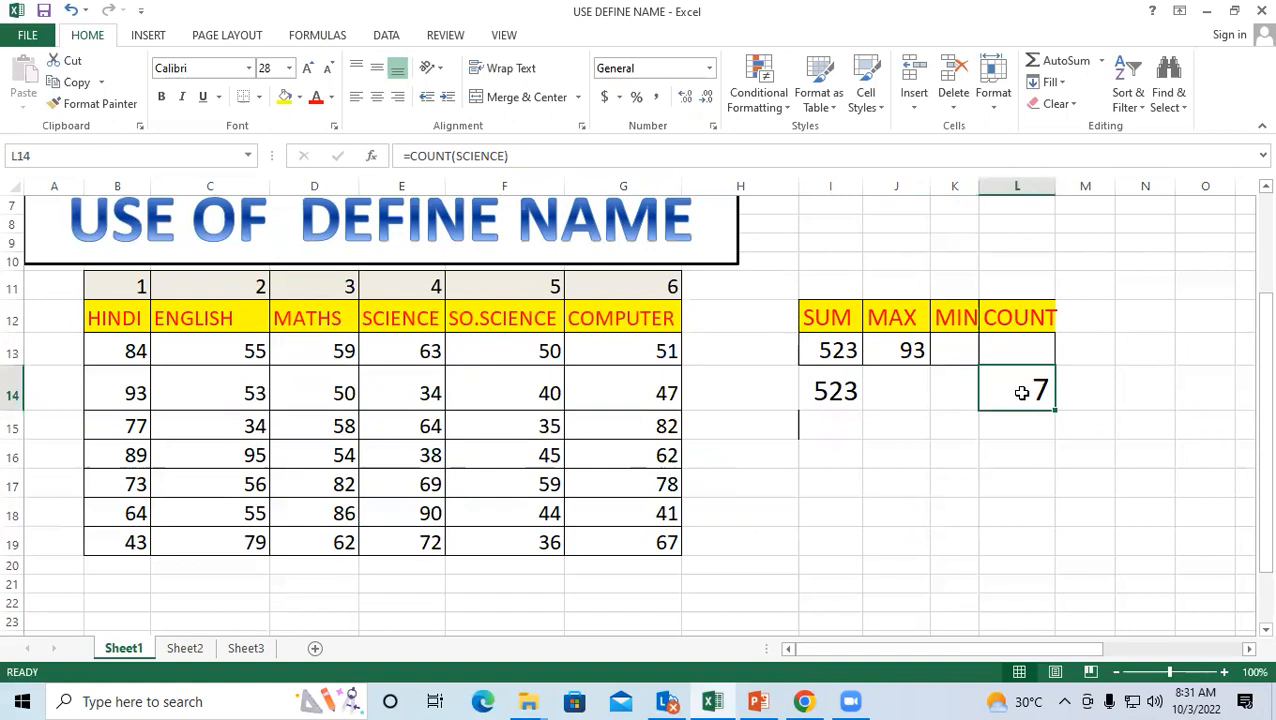
# Step: Trace the precedents of the SUM formula in cell I13
pyautogui.press('super')
pyautogui.click(305, 37)
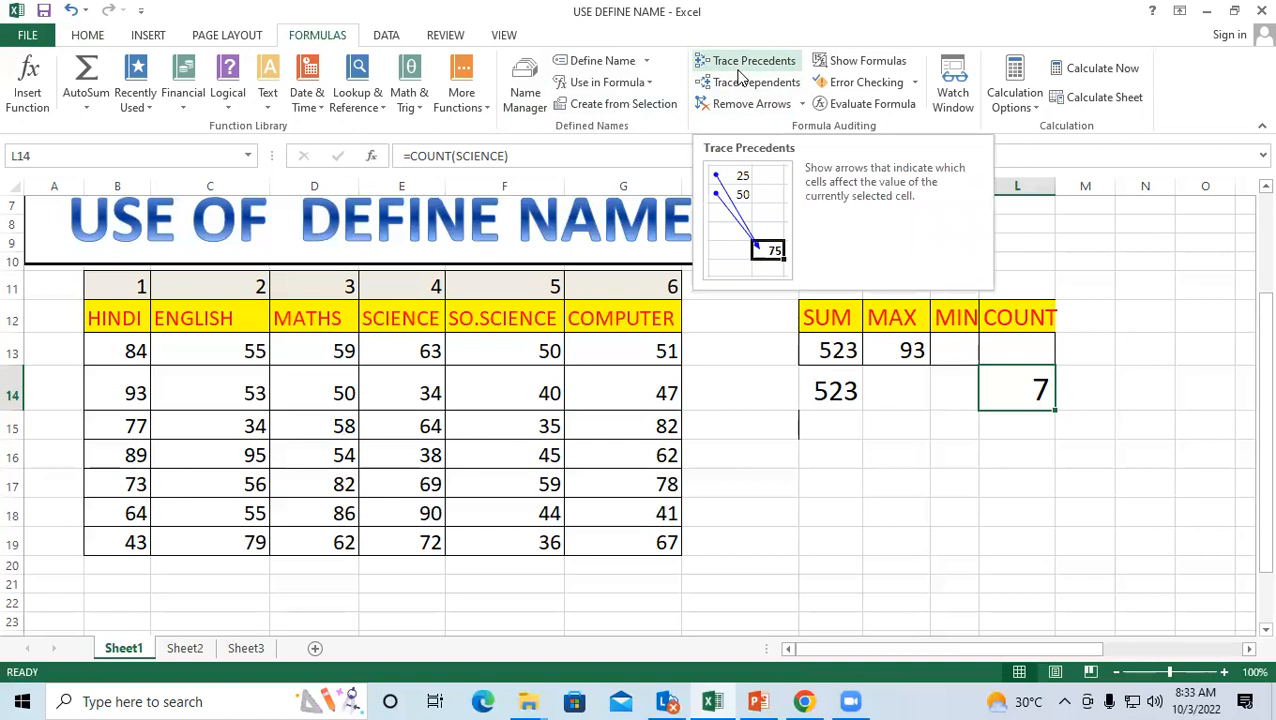
pyautogui.moveTo(896, 425); pyautogui.dragTo(896, 485)
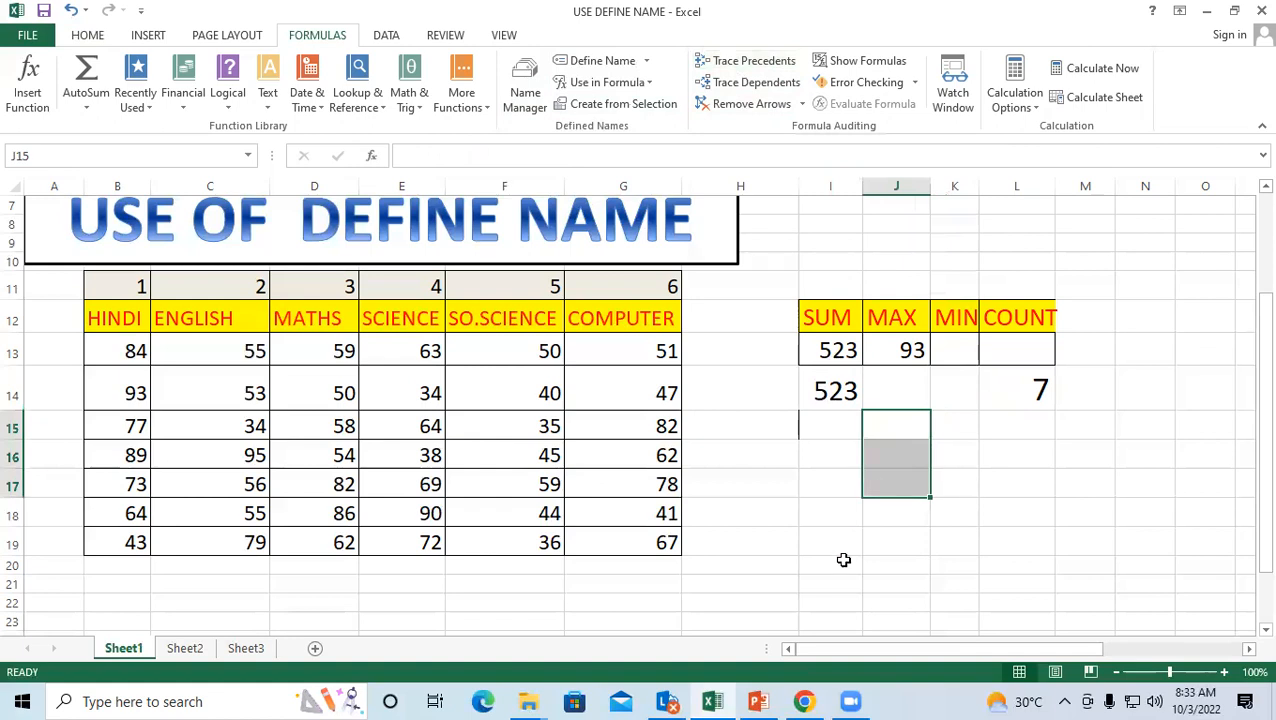
pyautogui.click(1065, 450)
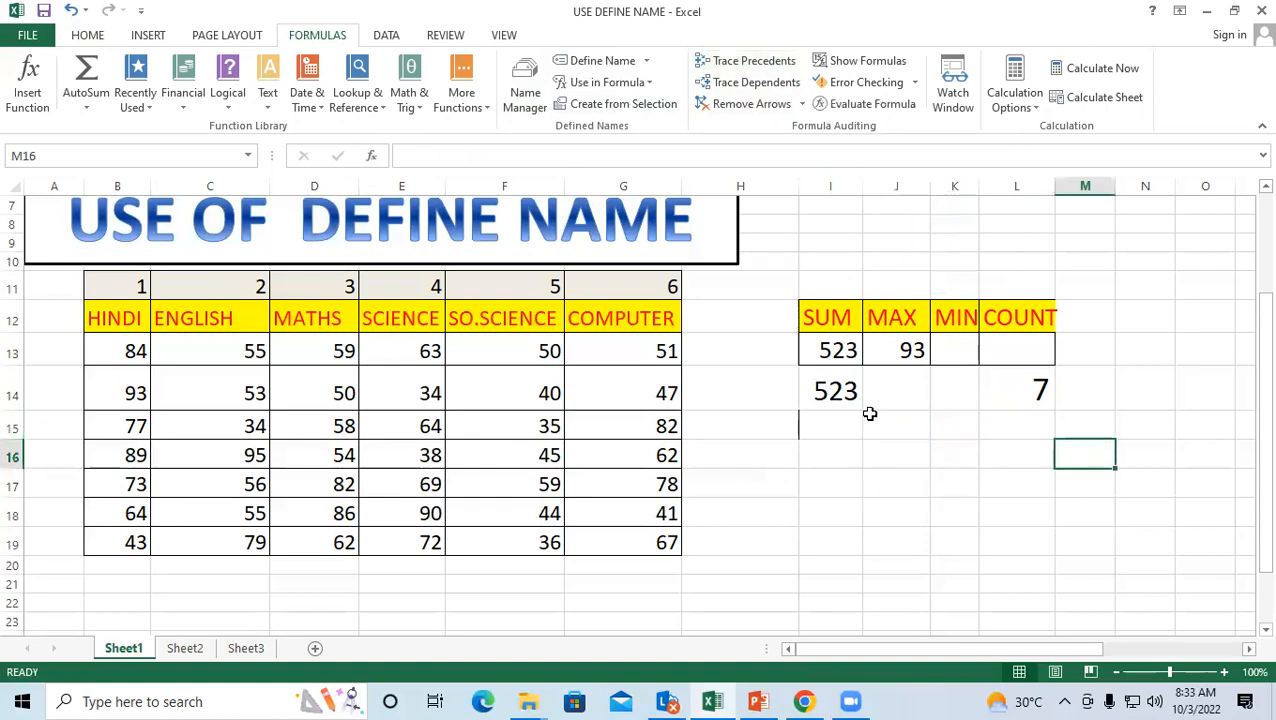
pyautogui.click(828, 350)
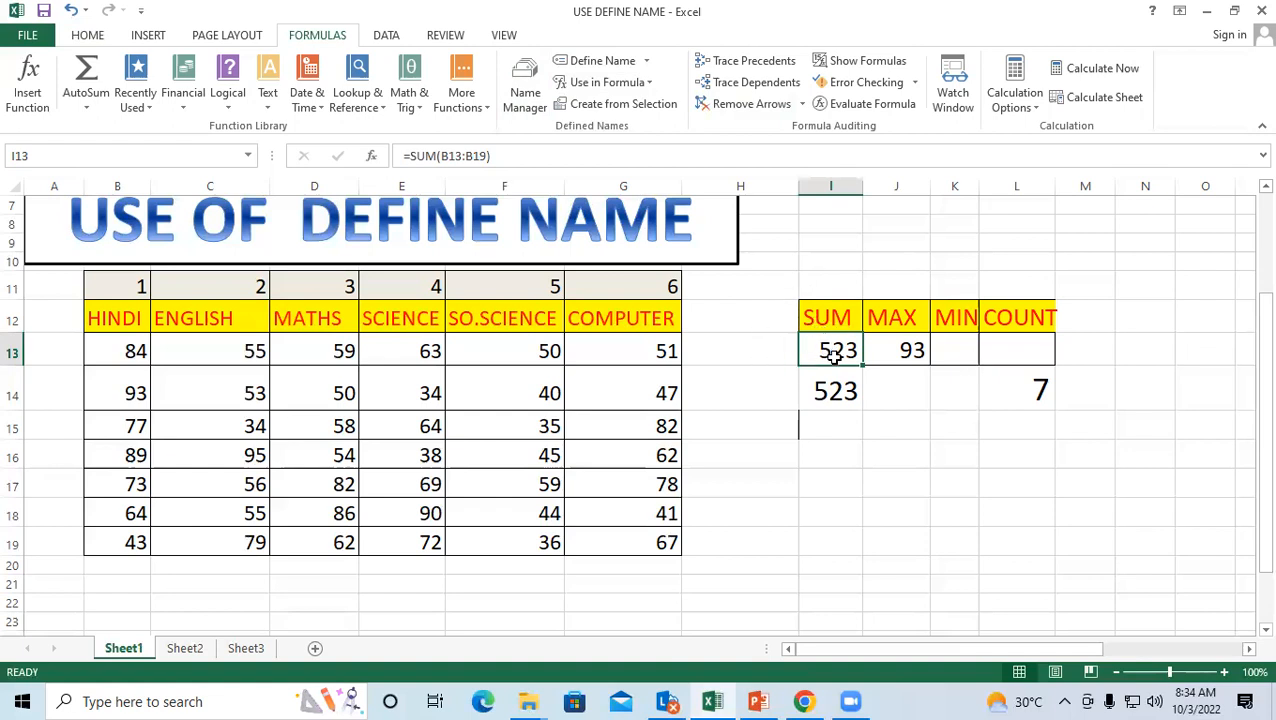
pyautogui.click(846, 463)
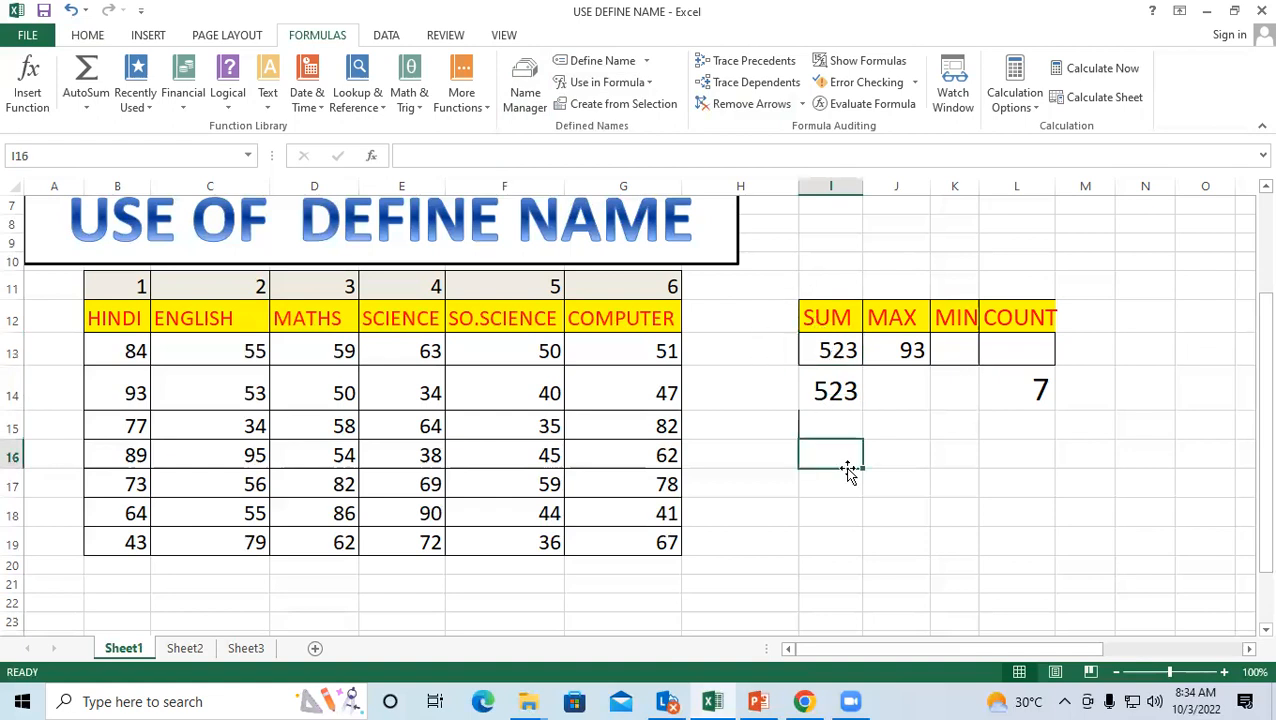
pyautogui.click(836, 351)
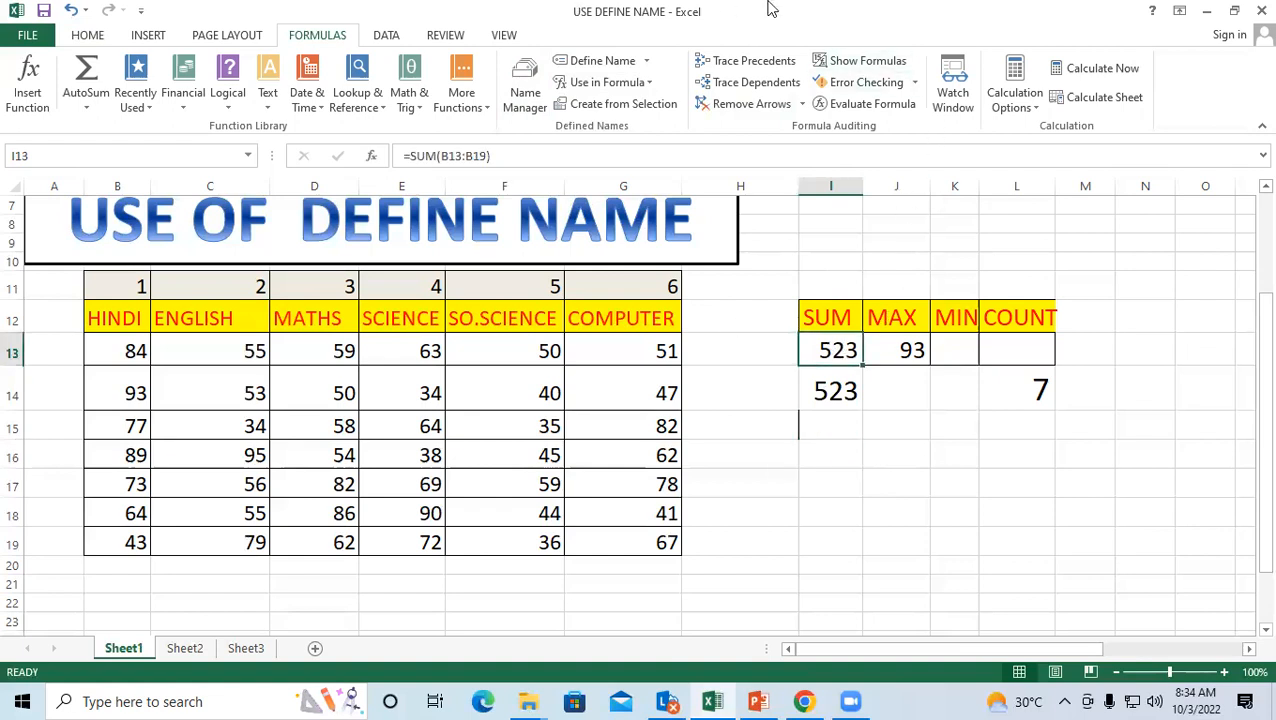
pyautogui.click(748, 66)
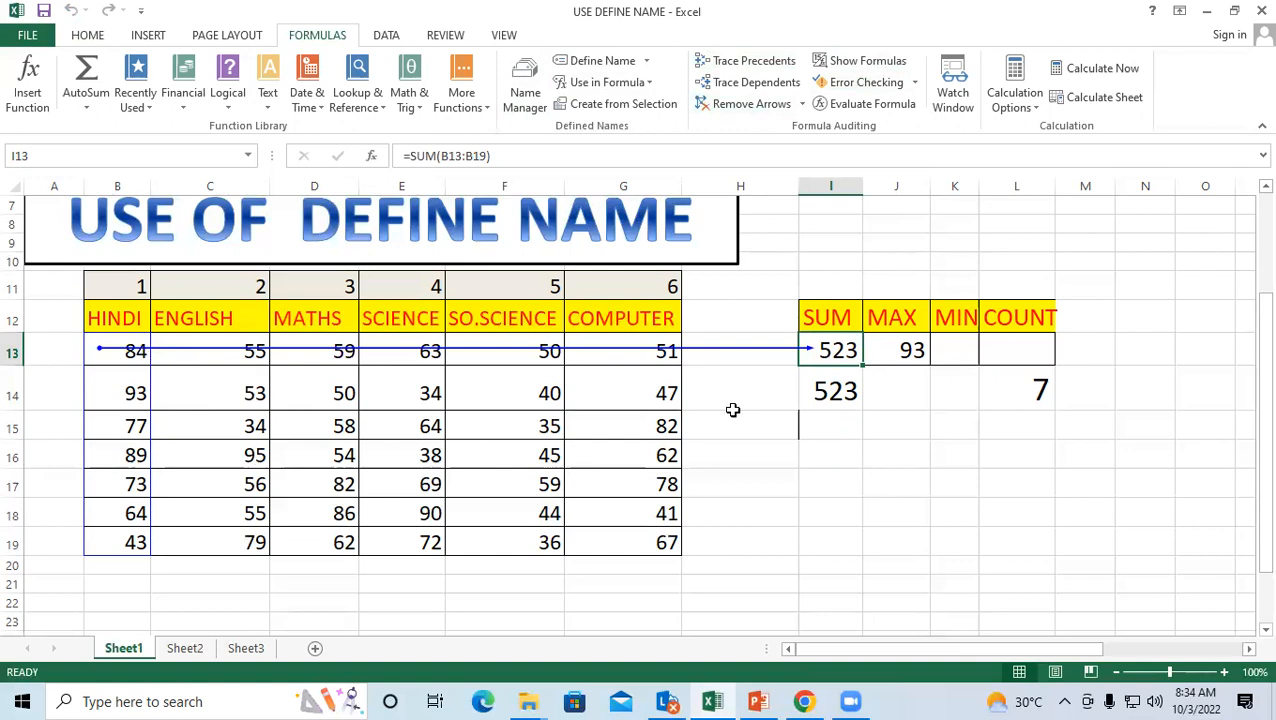
# Step: Trace the precedents of the COUNT formula in L14 and the =SUM(HINDI) formula in AC14
pyautogui.click(865, 430)
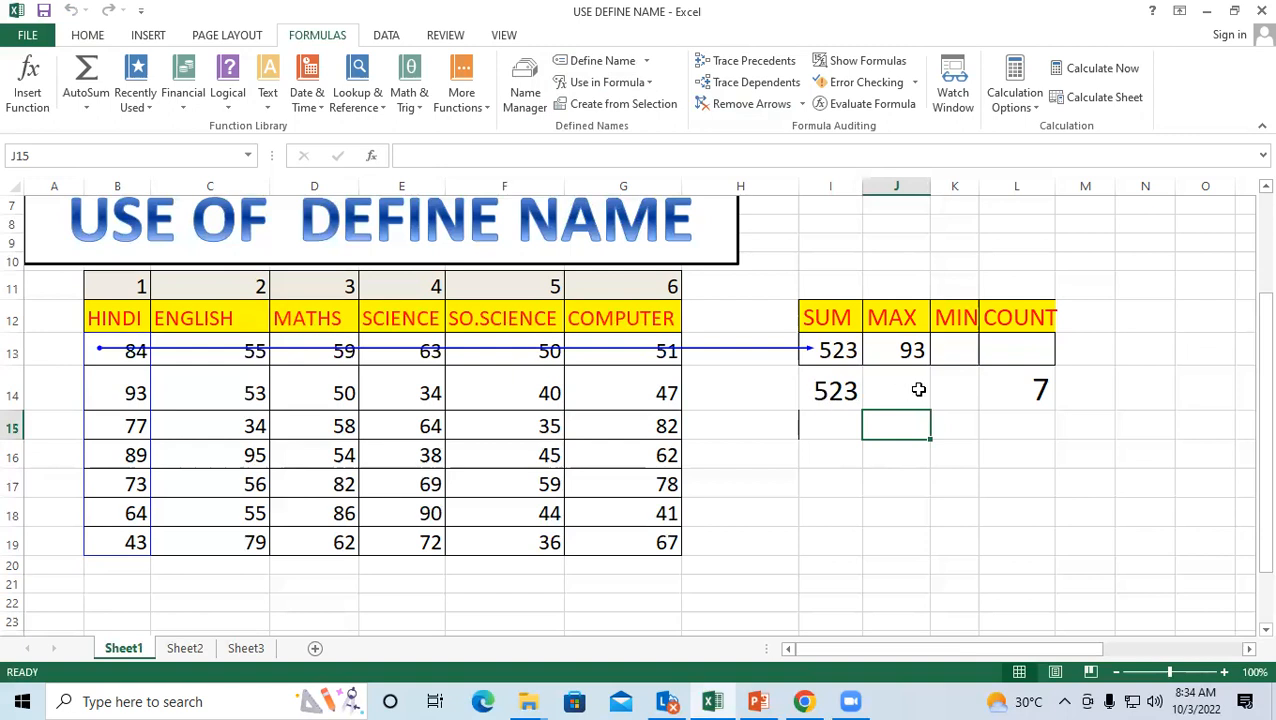
pyautogui.click(993, 389)
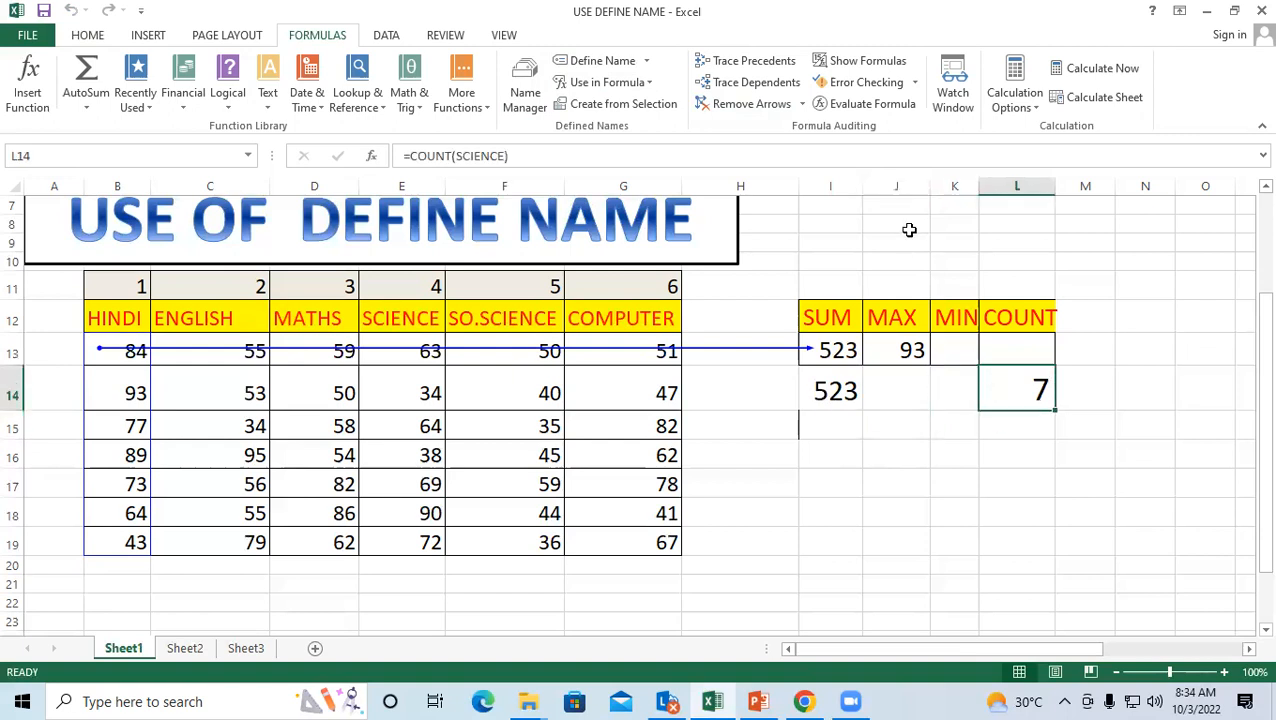
pyautogui.click(767, 65)
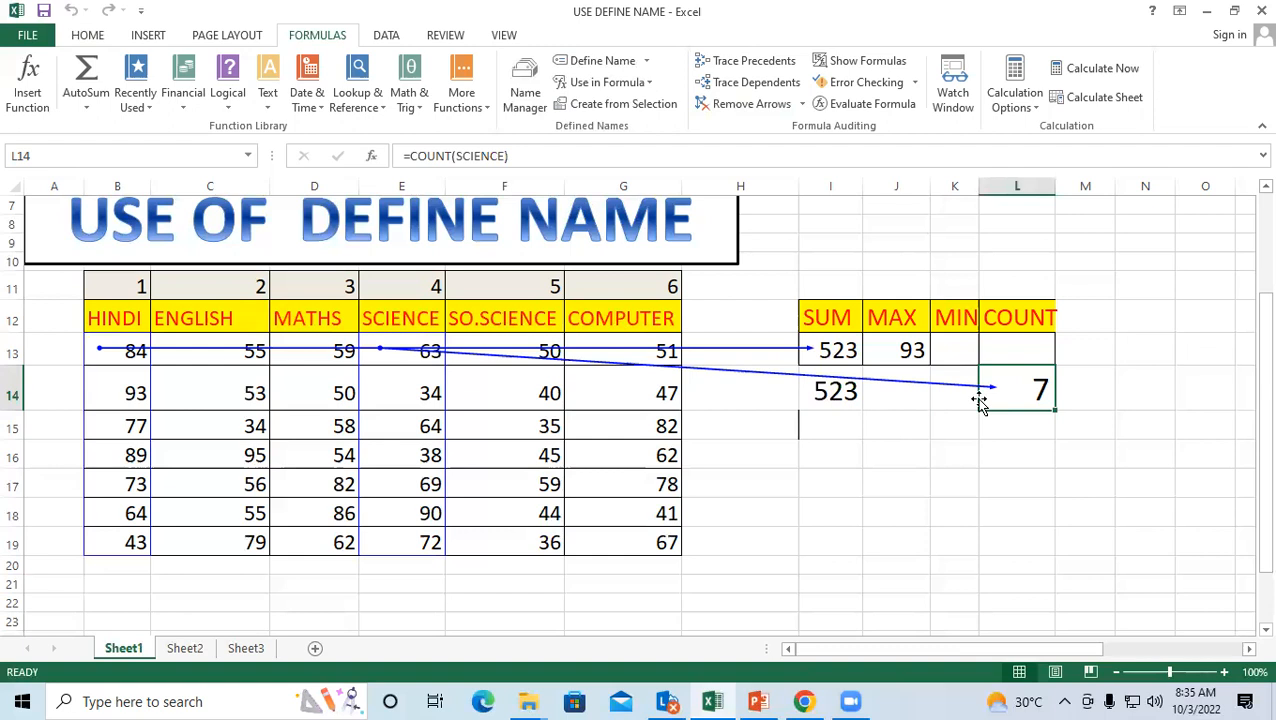
pyautogui.moveTo(960, 649); pyautogui.dragTo(1252, 649)
pyautogui.click(1215, 389)
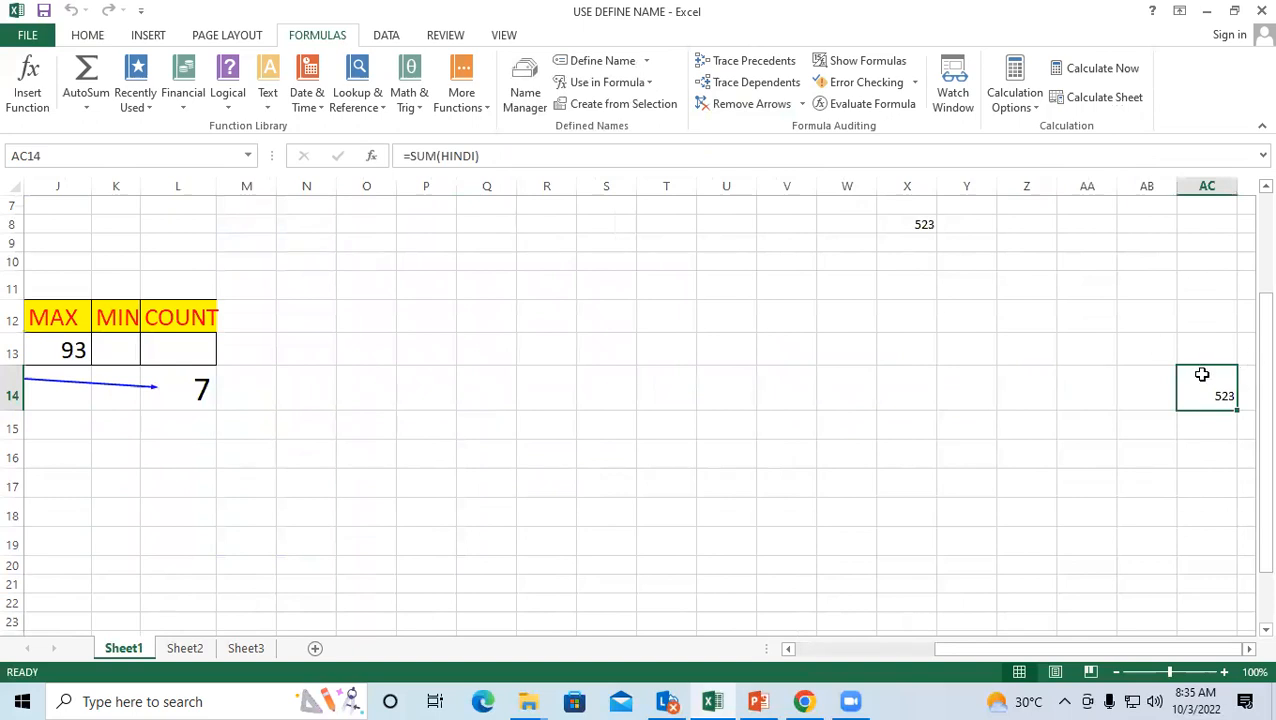
pyautogui.click(746, 64)
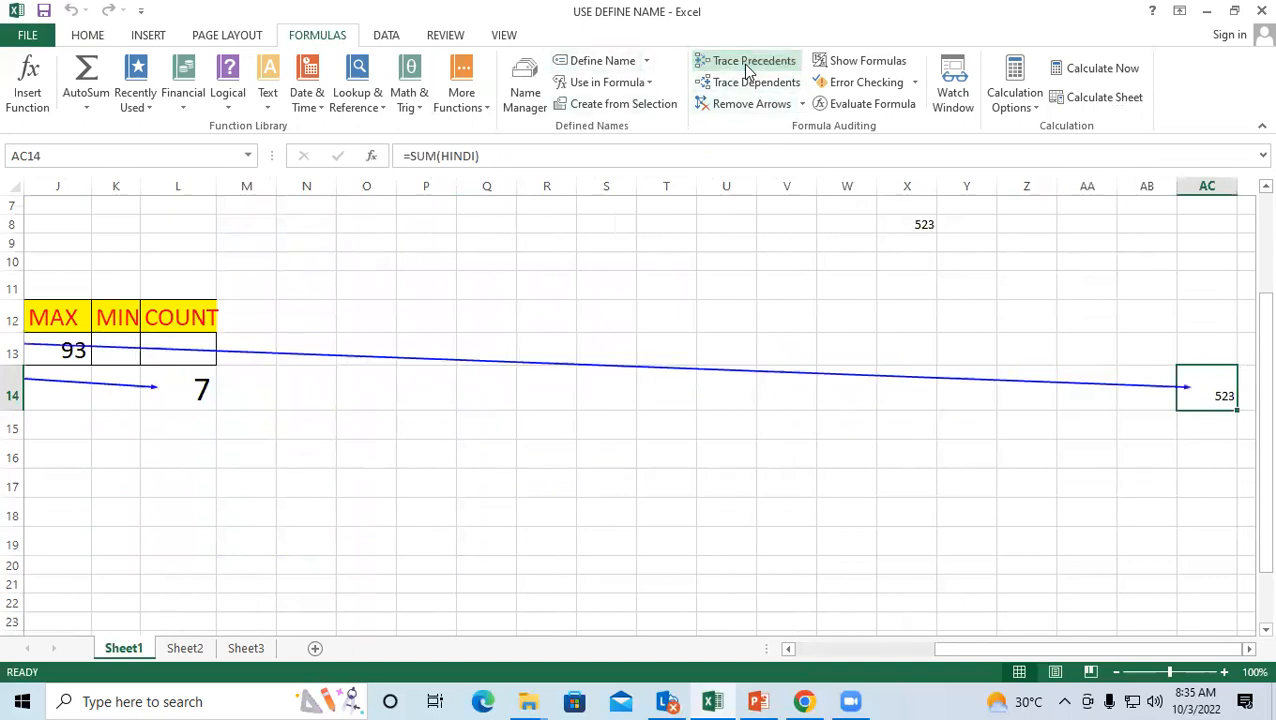
# Step: Remove all the tracer arrows from Sheet1
pyautogui.moveTo(1040, 652); pyautogui.dragTo(1018, 650)
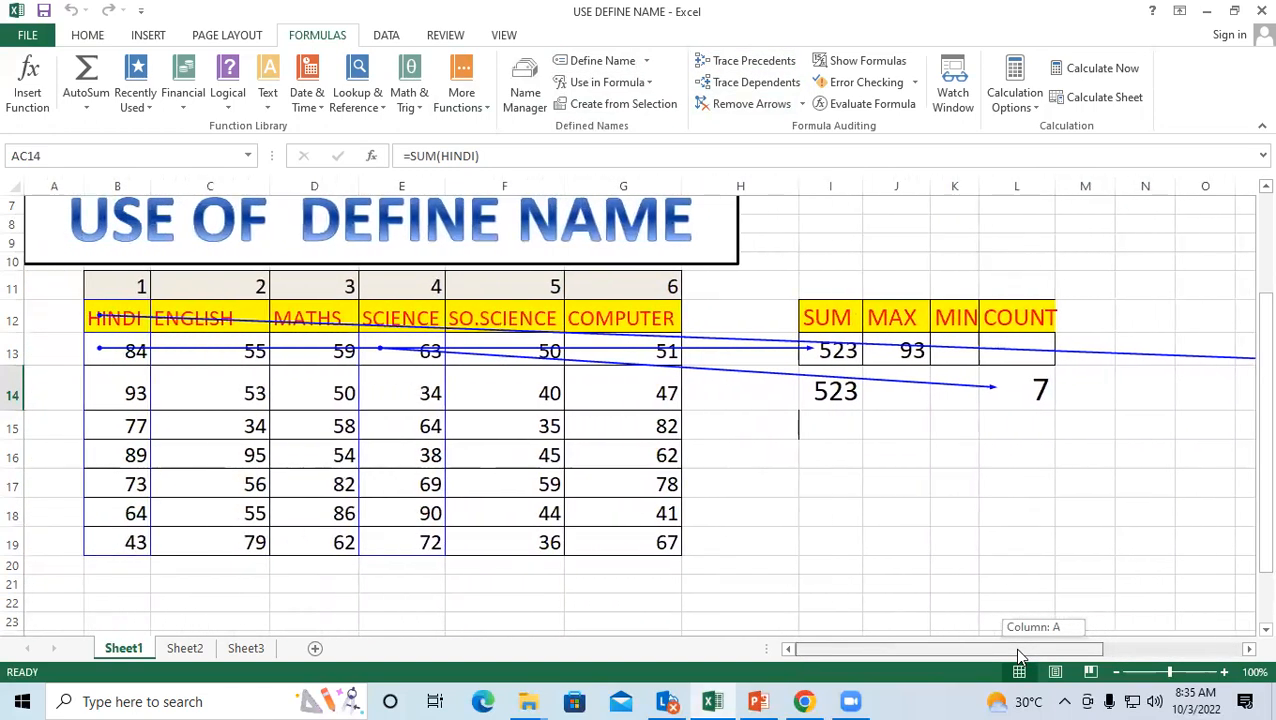
pyautogui.moveTo(1018, 652); pyautogui.dragTo(851, 650)
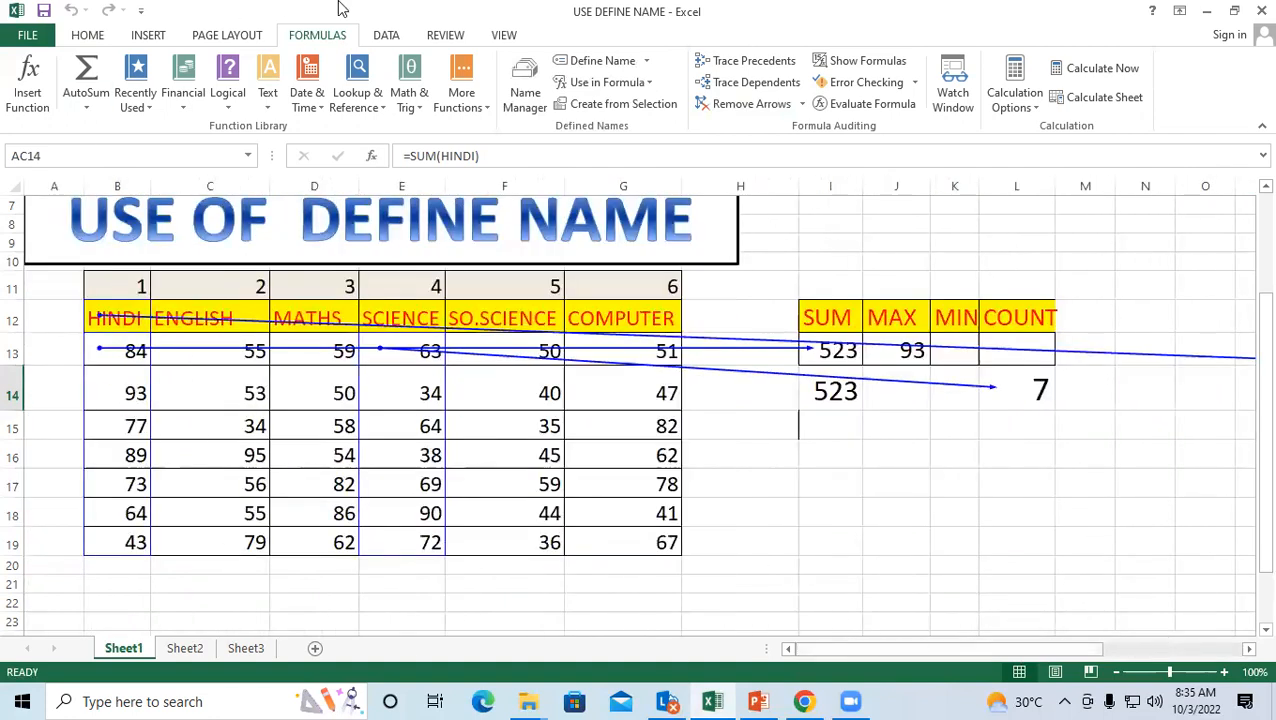
pyautogui.click(743, 104)
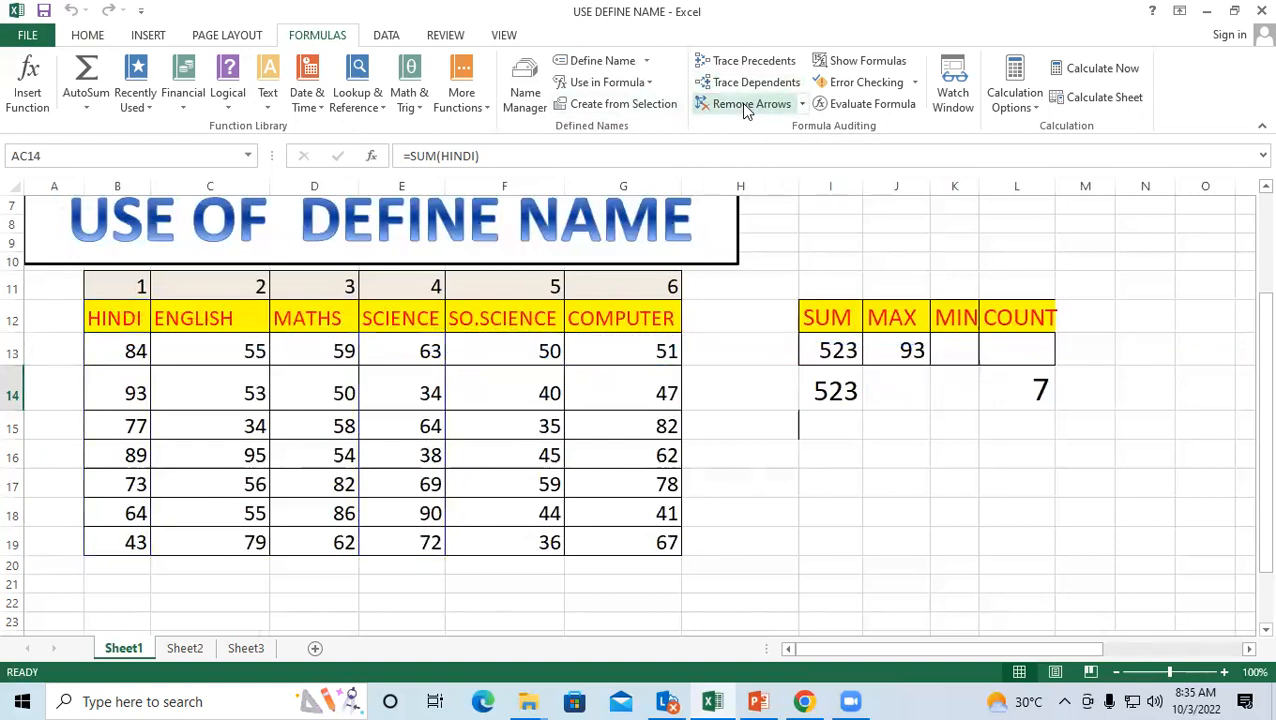
# Step: Trace the precedents of the SUM formula in I13 and the COUNT formula in L14
pyautogui.click(845, 486)
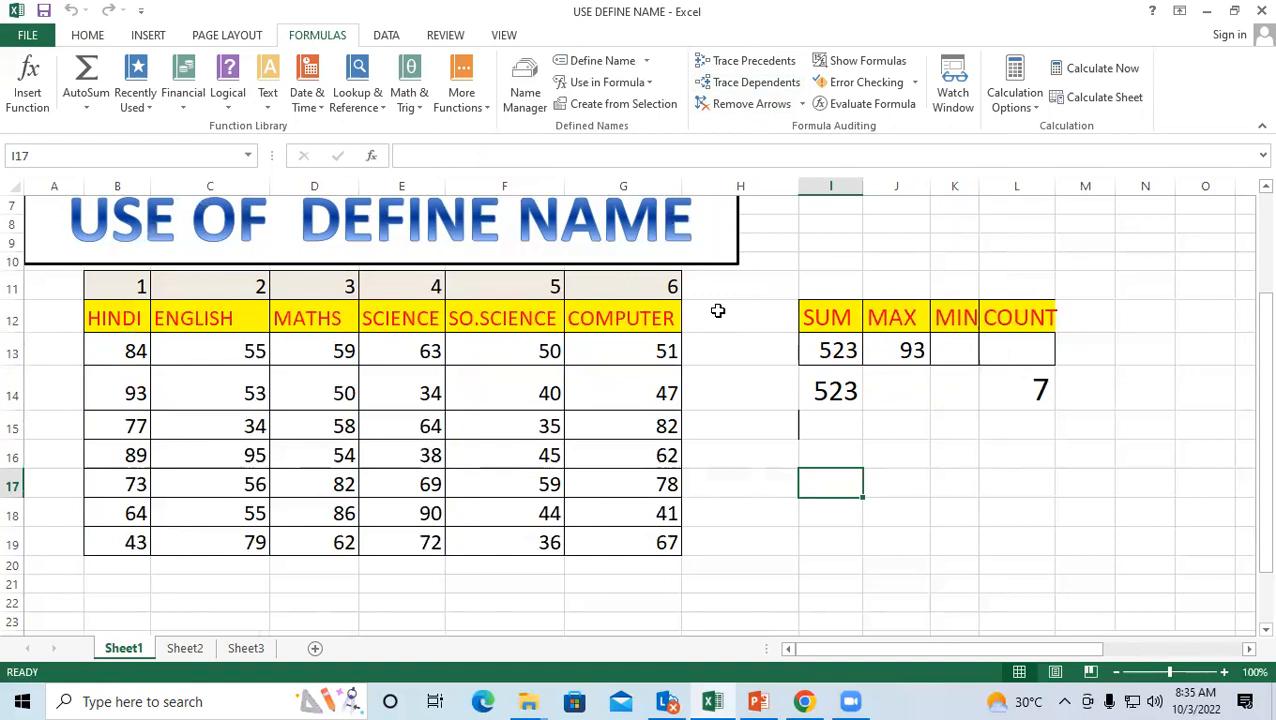
pyautogui.click(815, 350)
pyautogui.click(745, 61)
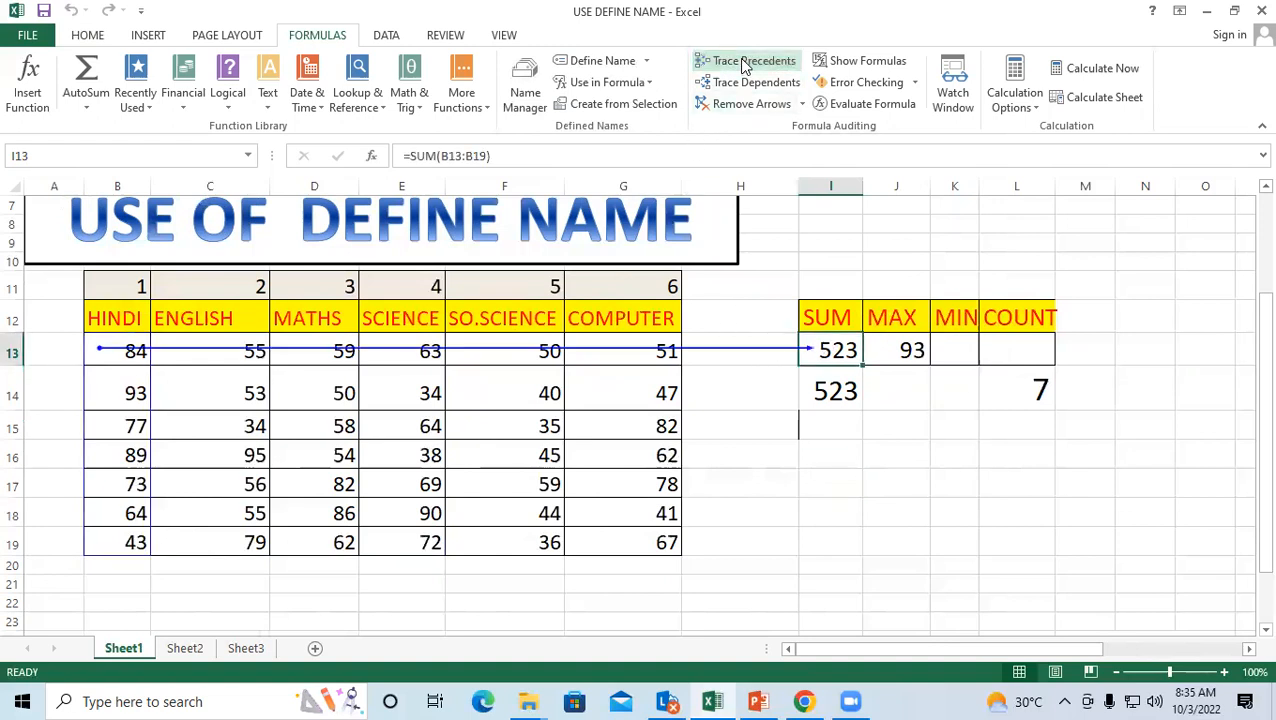
pyautogui.click(1004, 392)
pyautogui.click(722, 62)
pyautogui.click(866, 427)
# Step: Remove all the tracer arrows pointing to the SUM and COUNT formulas on Sheet1
pyautogui.click(835, 350)
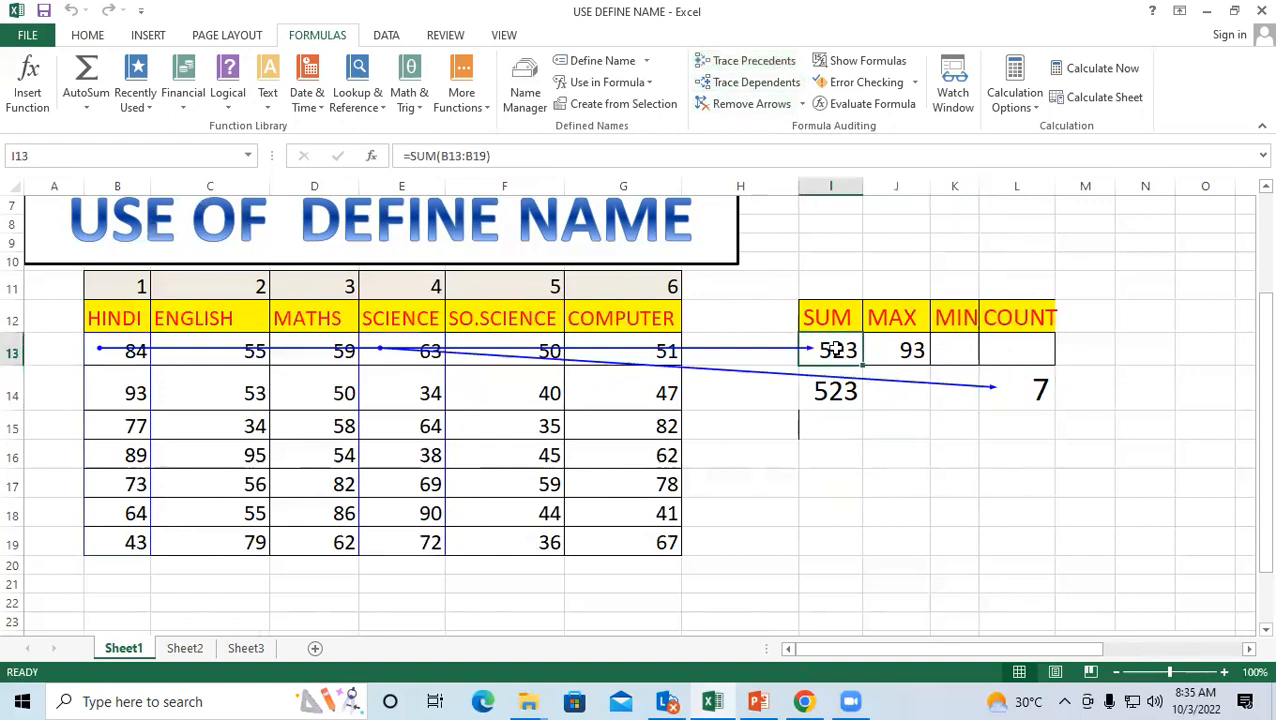
pyautogui.click(802, 105)
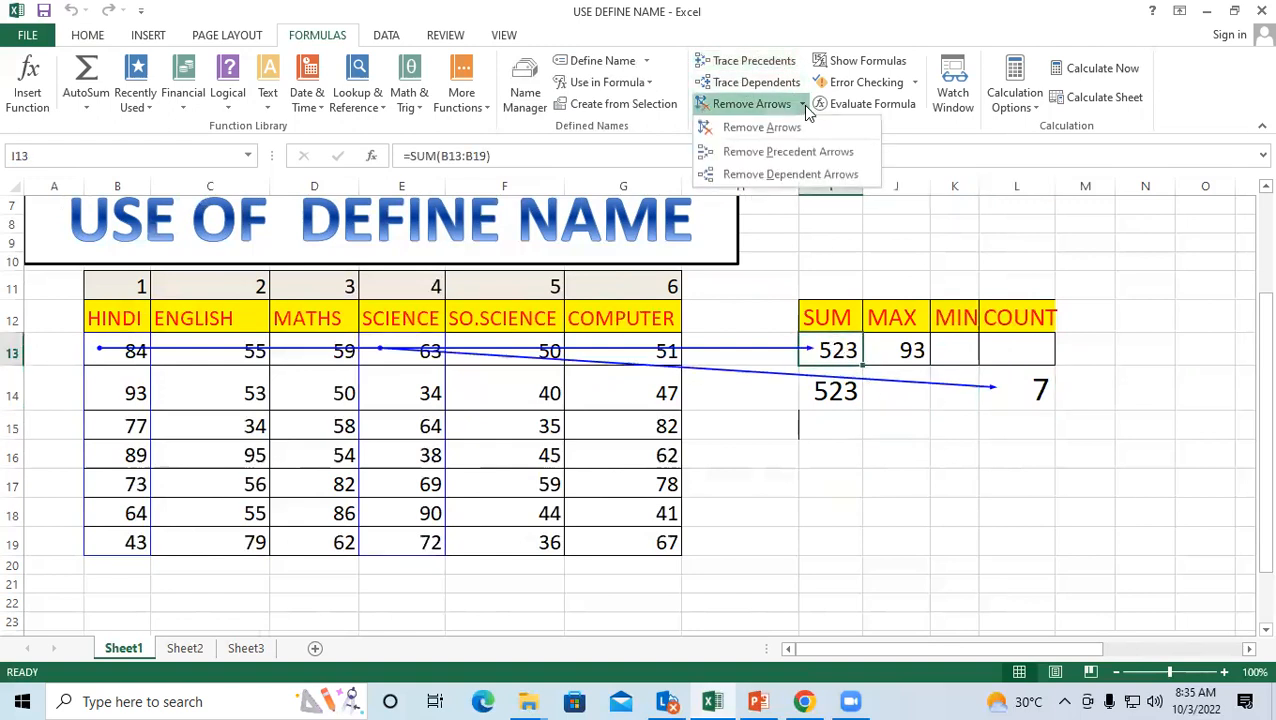
pyautogui.click(730, 132)
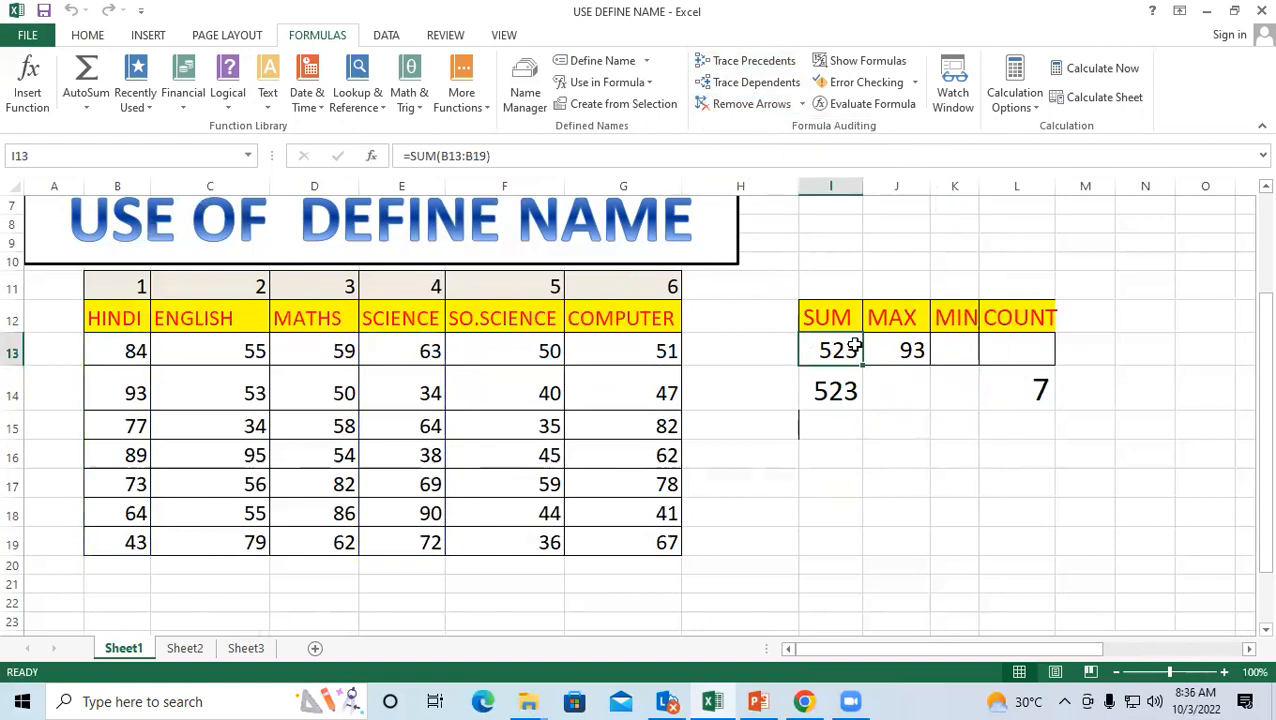
pyautogui.click(801, 104)
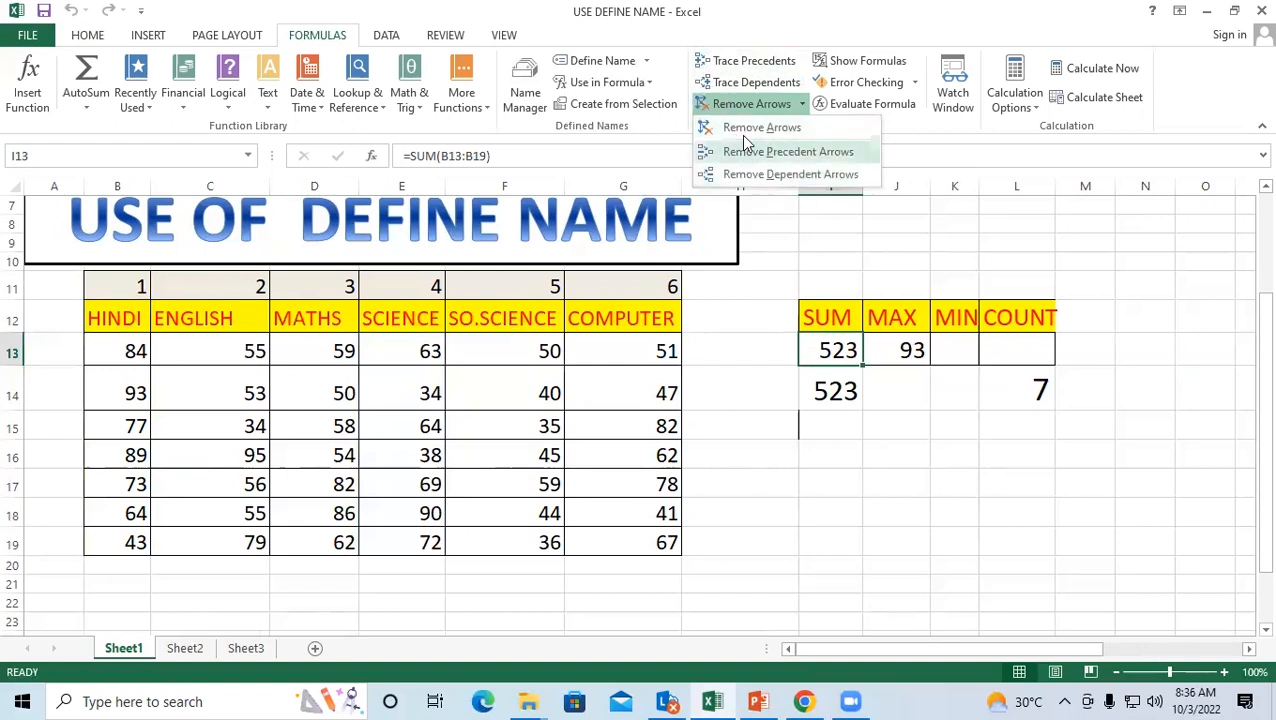
pyautogui.click(834, 423)
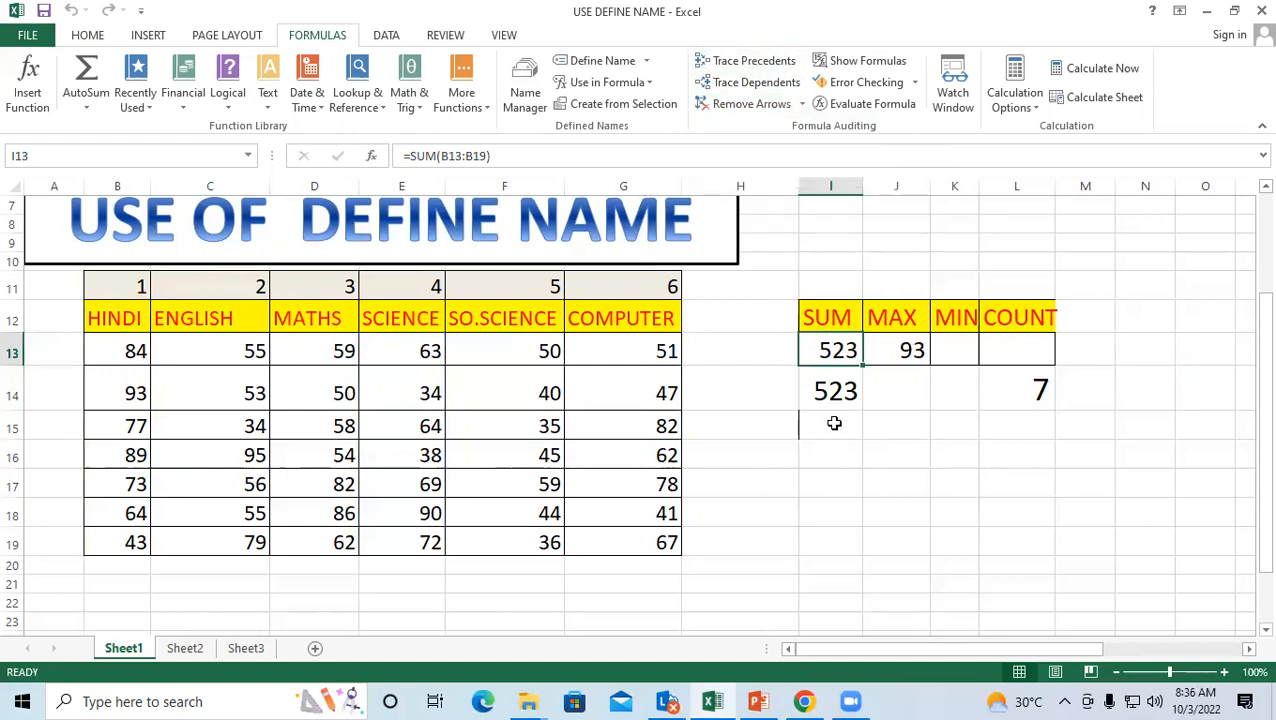
# Step: Check the formulas behind cells I14 and L14
pyautogui.click(840, 392)
pyautogui.click(907, 391)
pyautogui.click(845, 386)
pyautogui.click(1028, 391)
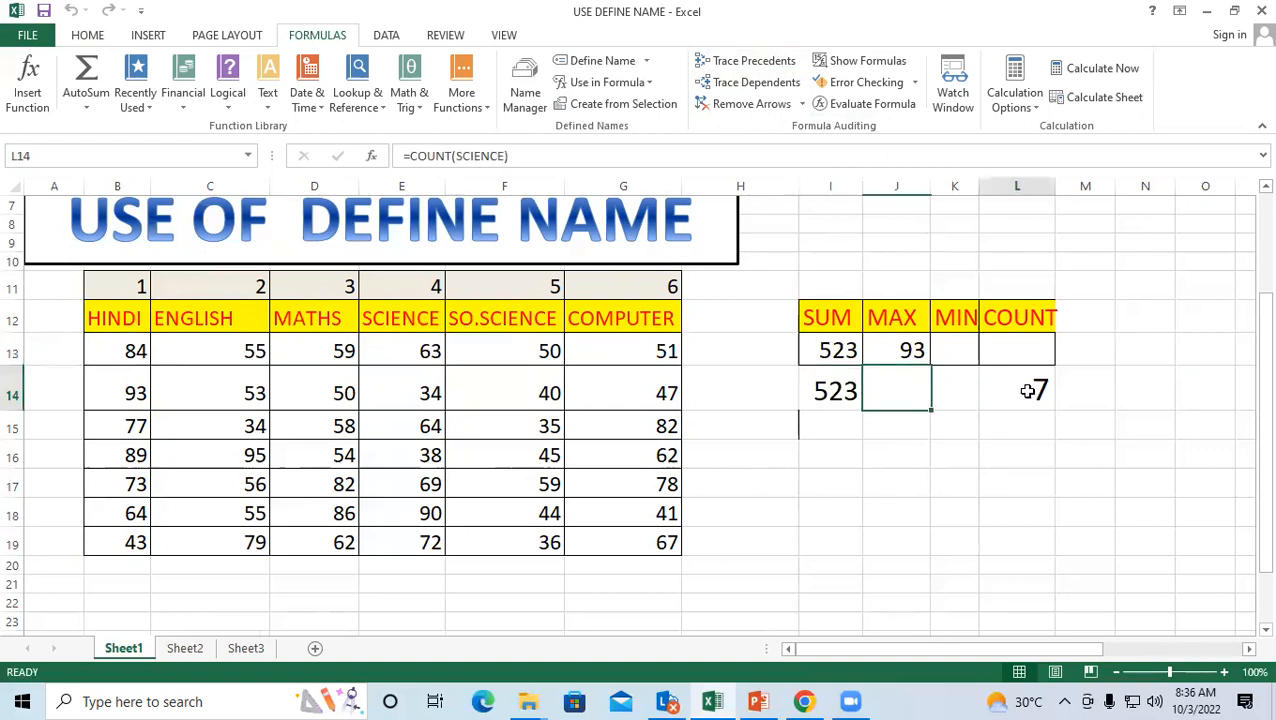
pyautogui.click(838, 389)
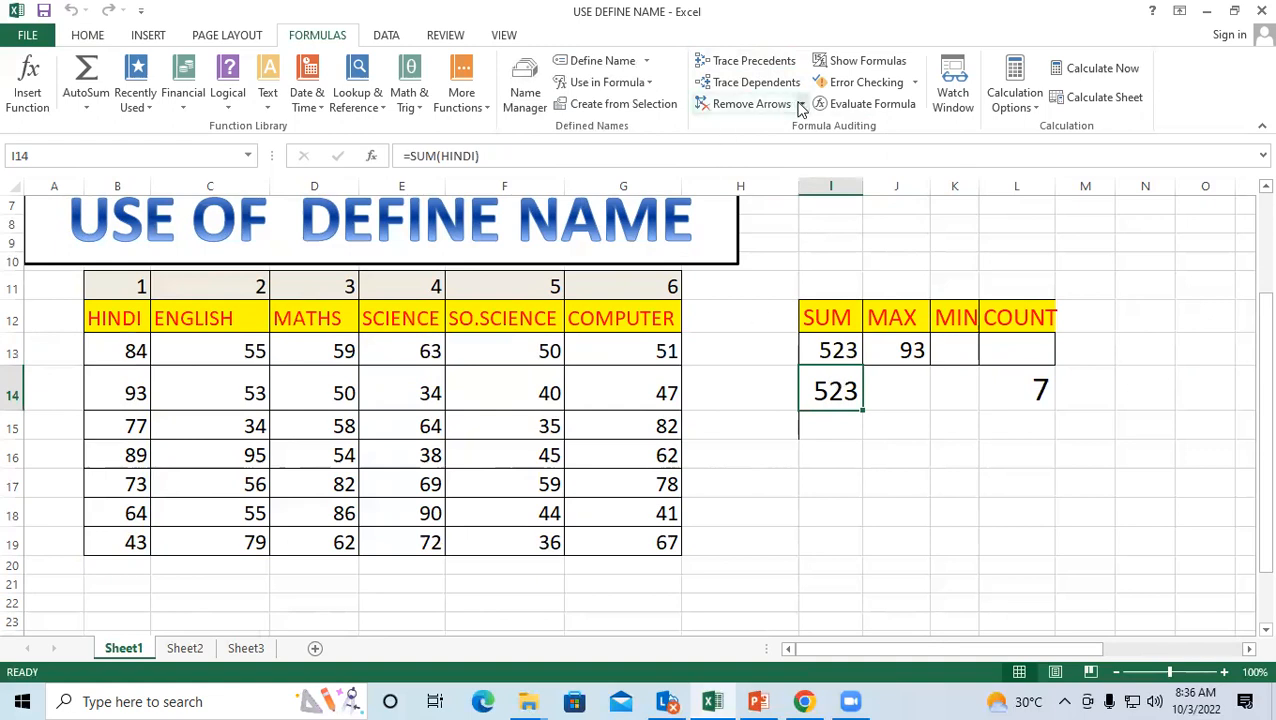
pyautogui.click(834, 478)
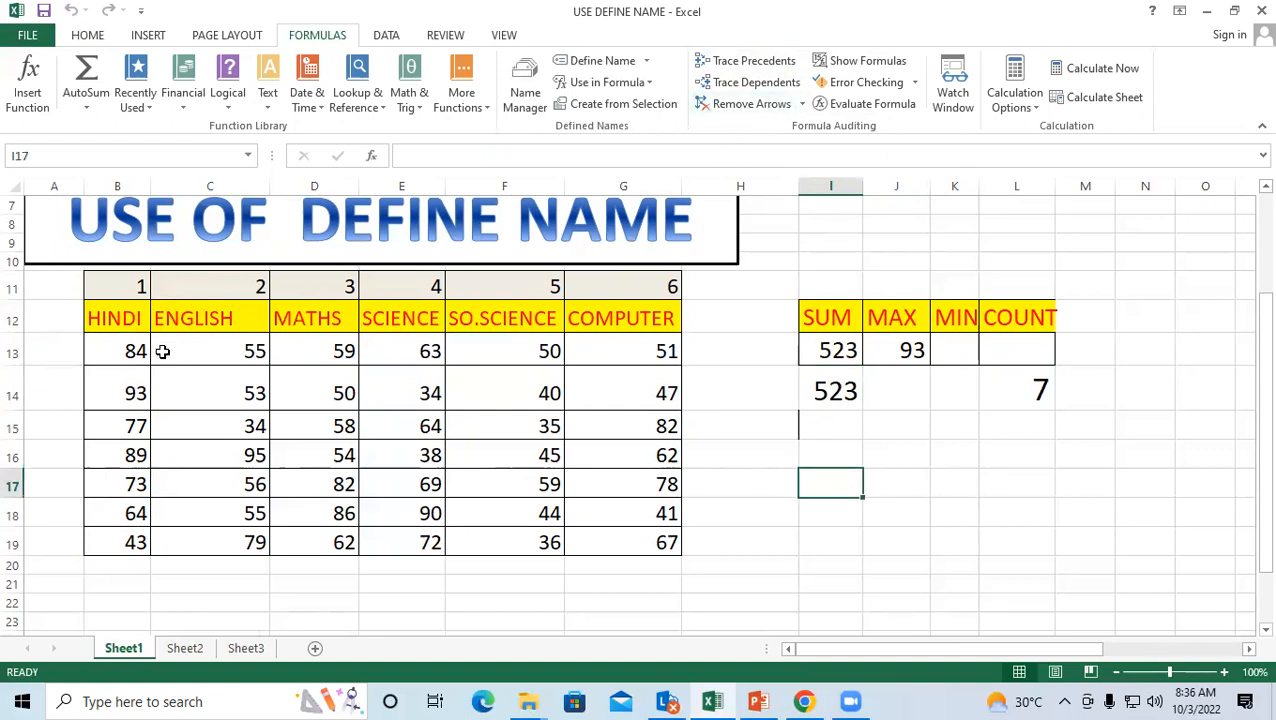
# Step: Trace the dependents of the HINDI marks in B13:B19
pyautogui.scroll(-1, 137, 393)
pyautogui.moveTo(117, 290); pyautogui.dragTo(125, 486)
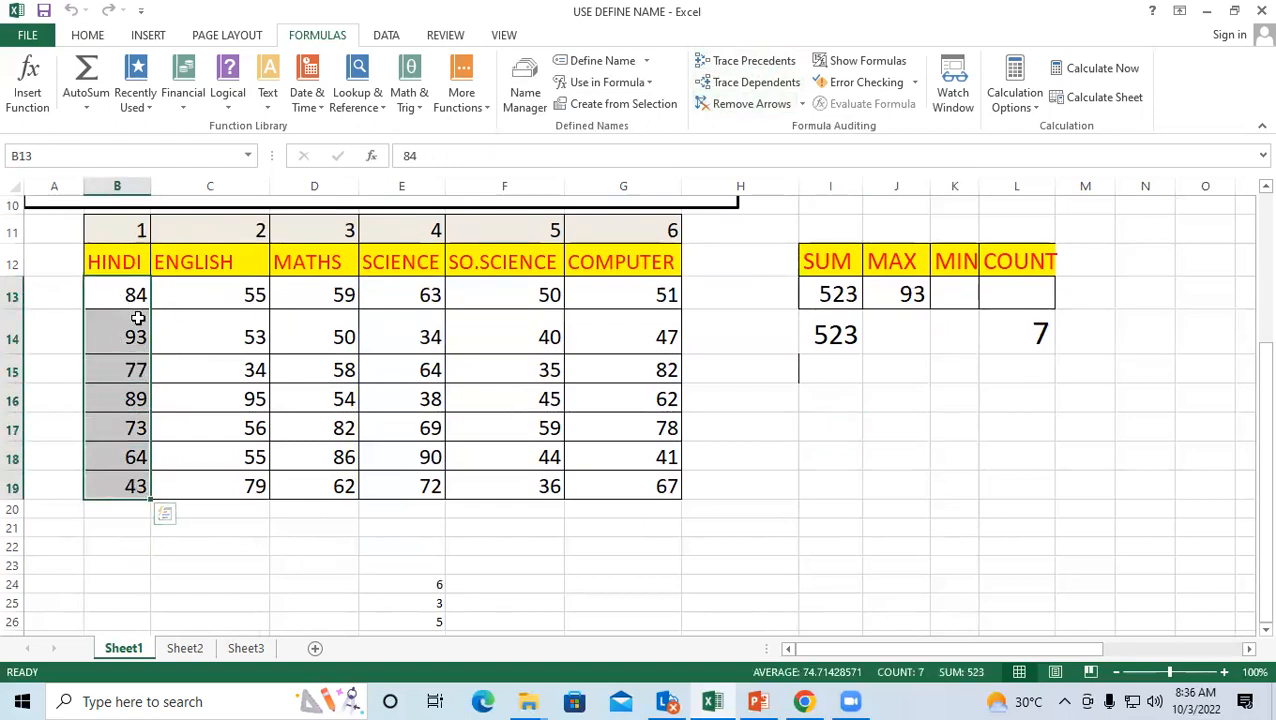
pyautogui.scroll(2, 137, 318)
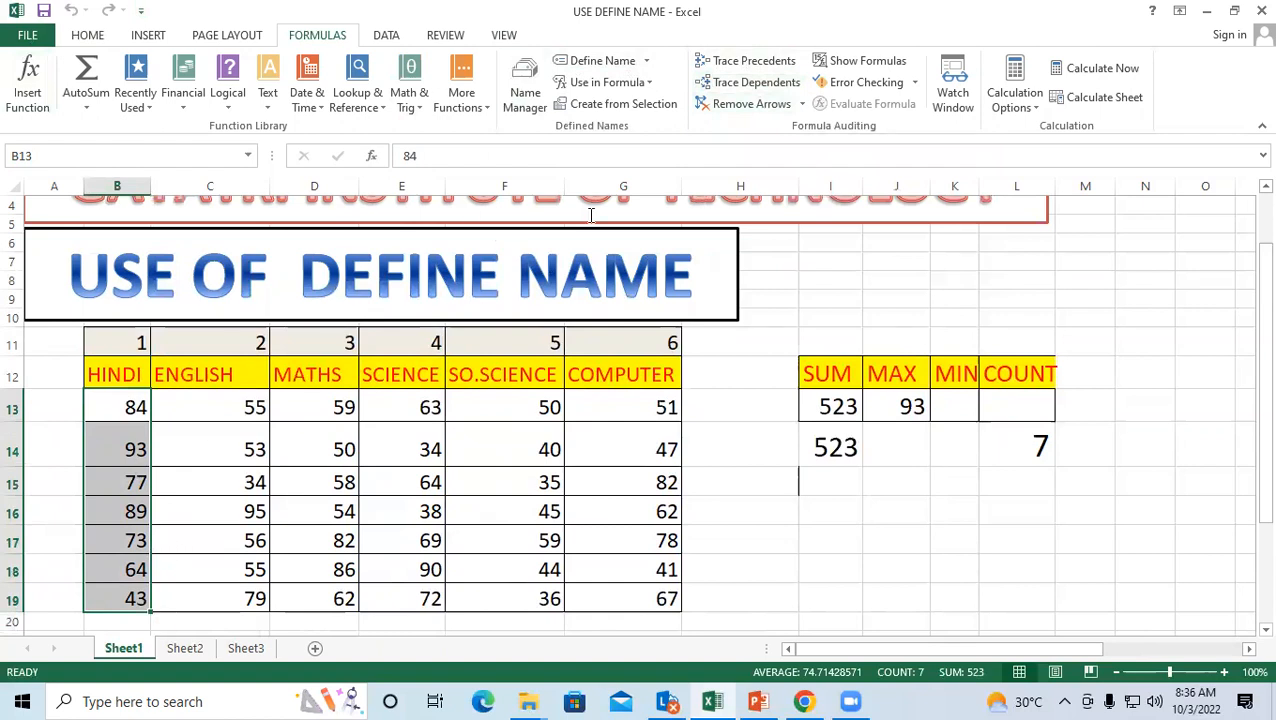
pyautogui.click(756, 86)
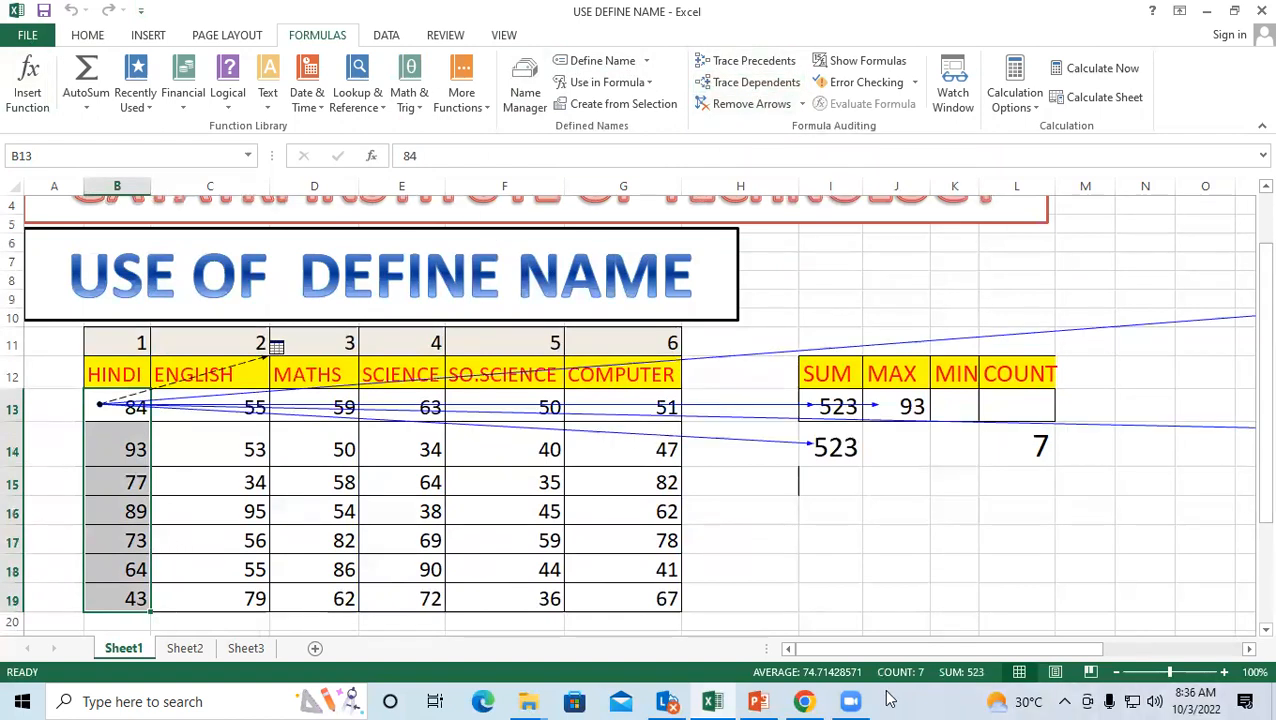
pyautogui.moveTo(835, 650); pyautogui.dragTo(895, 655)
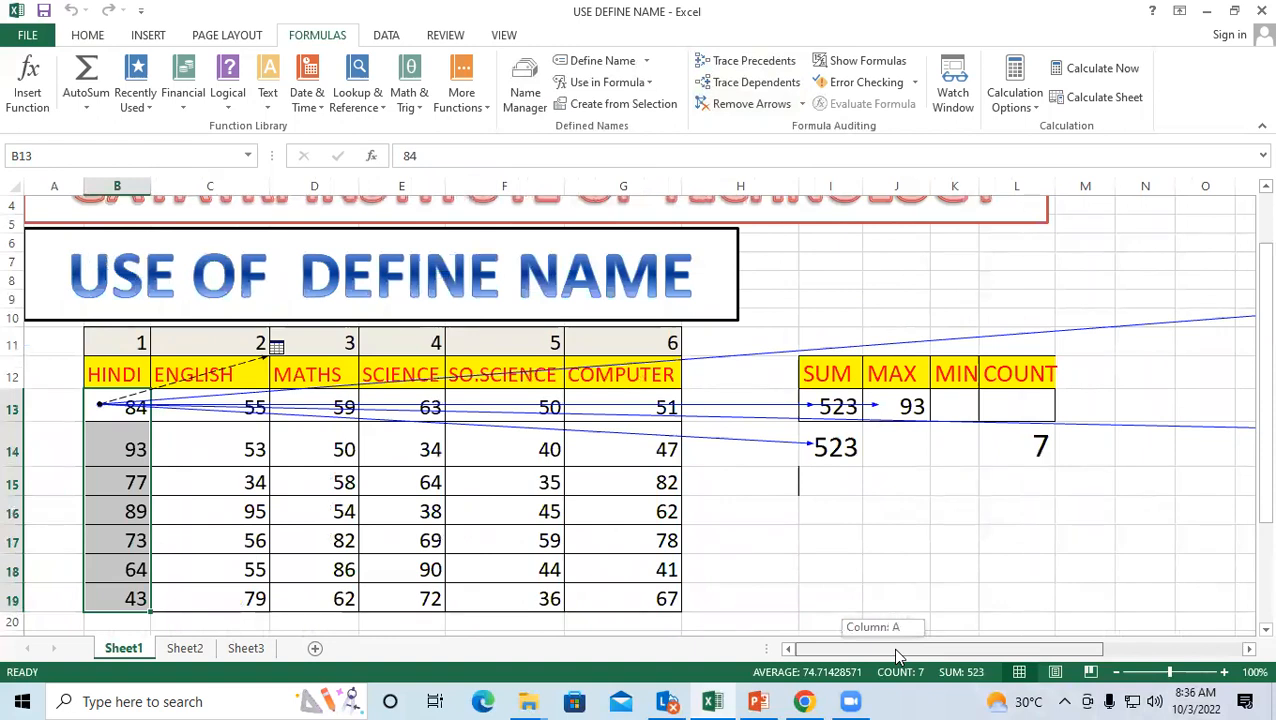
pyautogui.moveTo(897, 652); pyautogui.dragTo(738, 238)
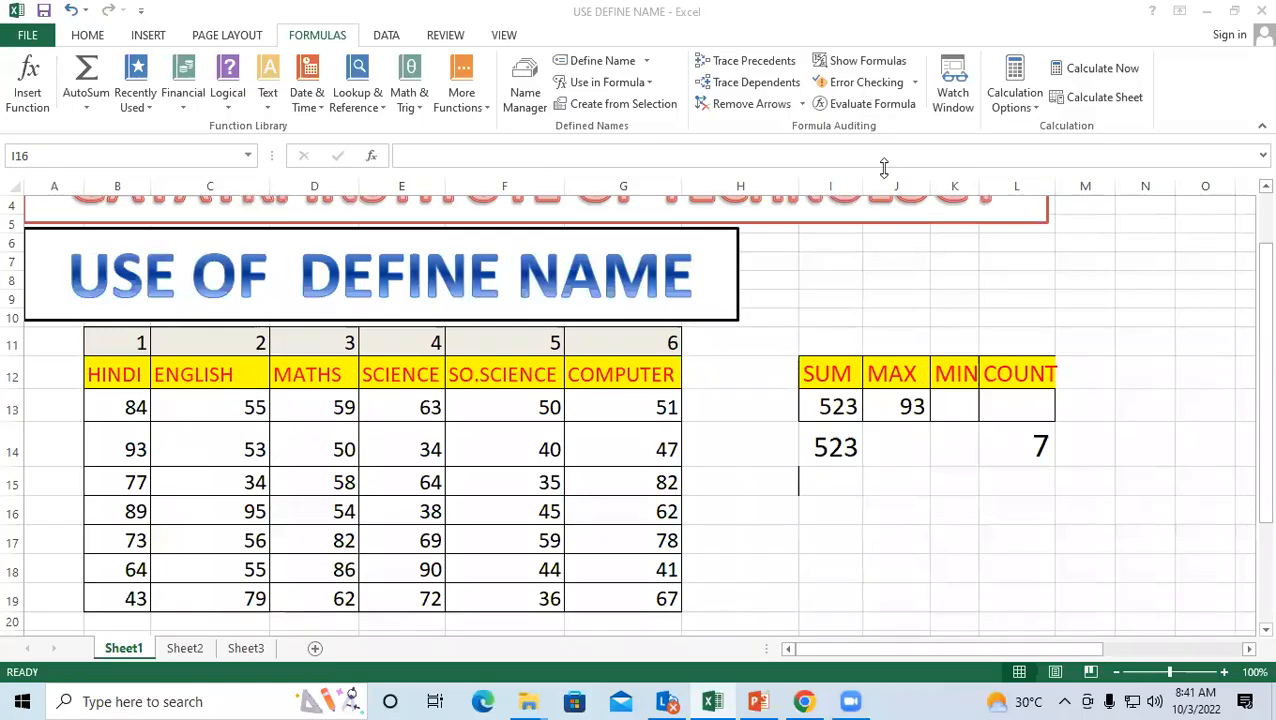
pyautogui.click(838, 63)
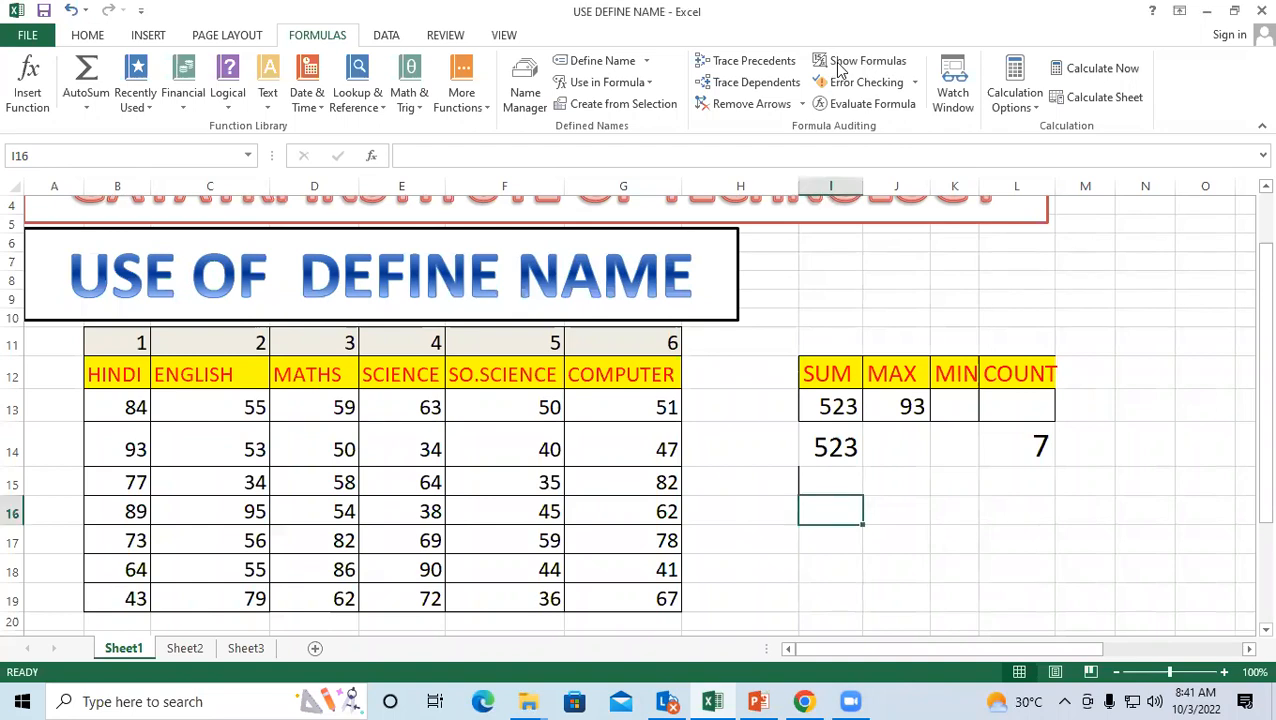
pyautogui.click(838, 63)
pyautogui.click(834, 62)
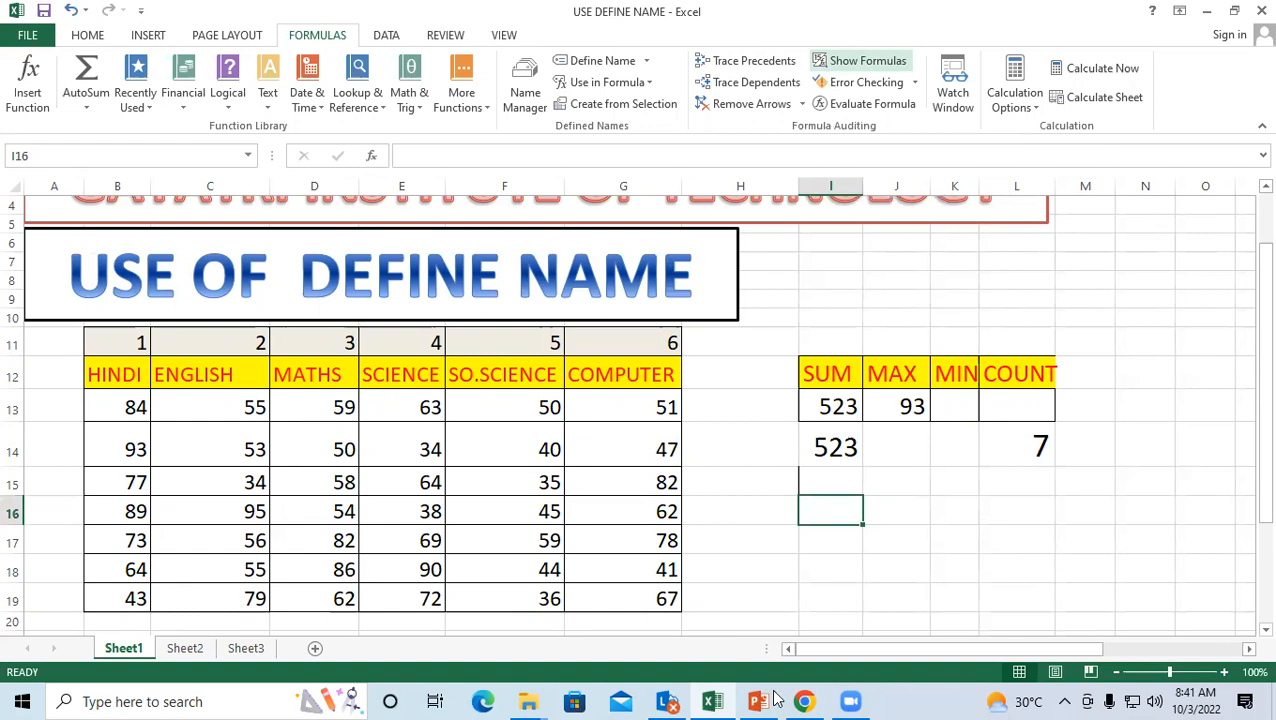
pyautogui.press('Right')
pyautogui.press('Right')
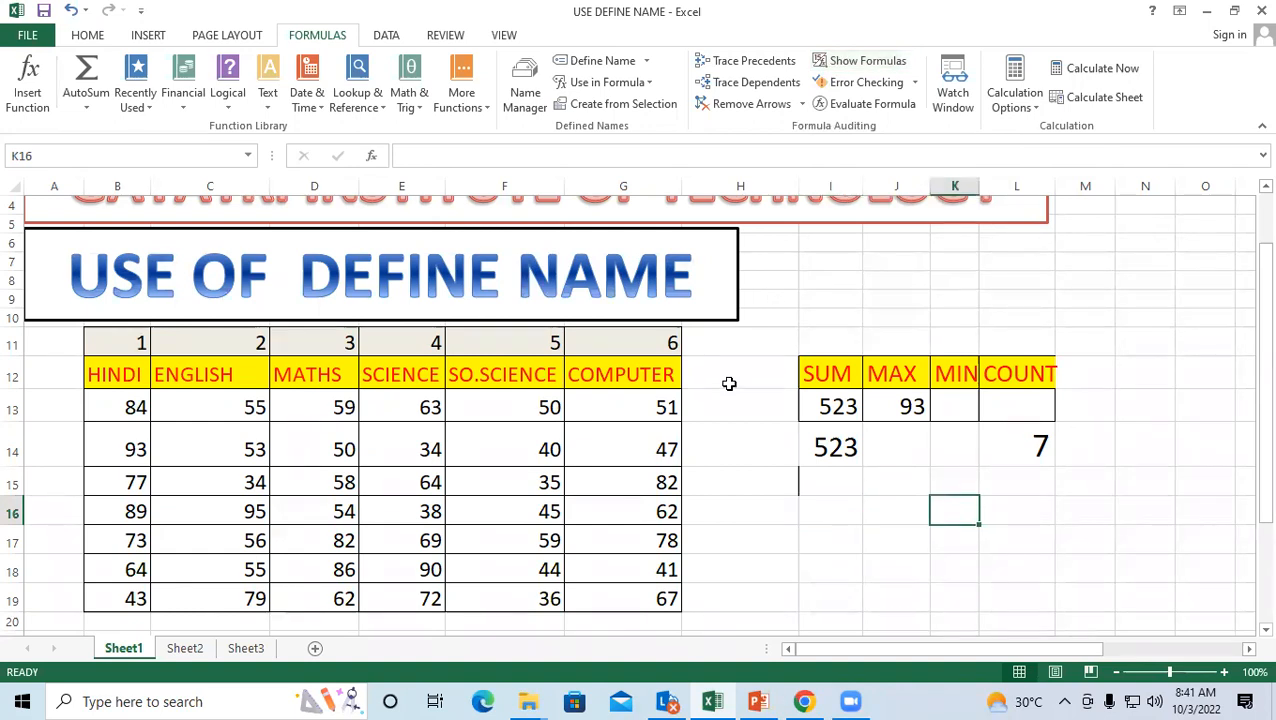
pyautogui.click(766, 455)
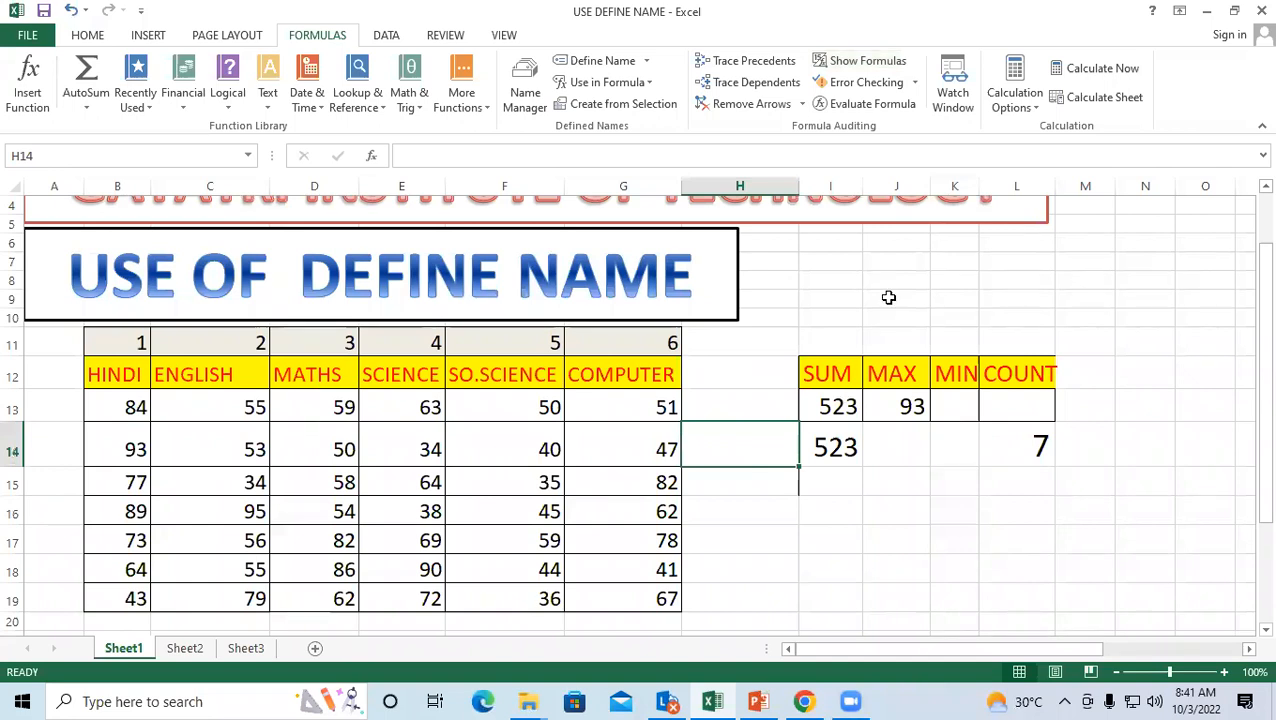
pyautogui.click(888, 297)
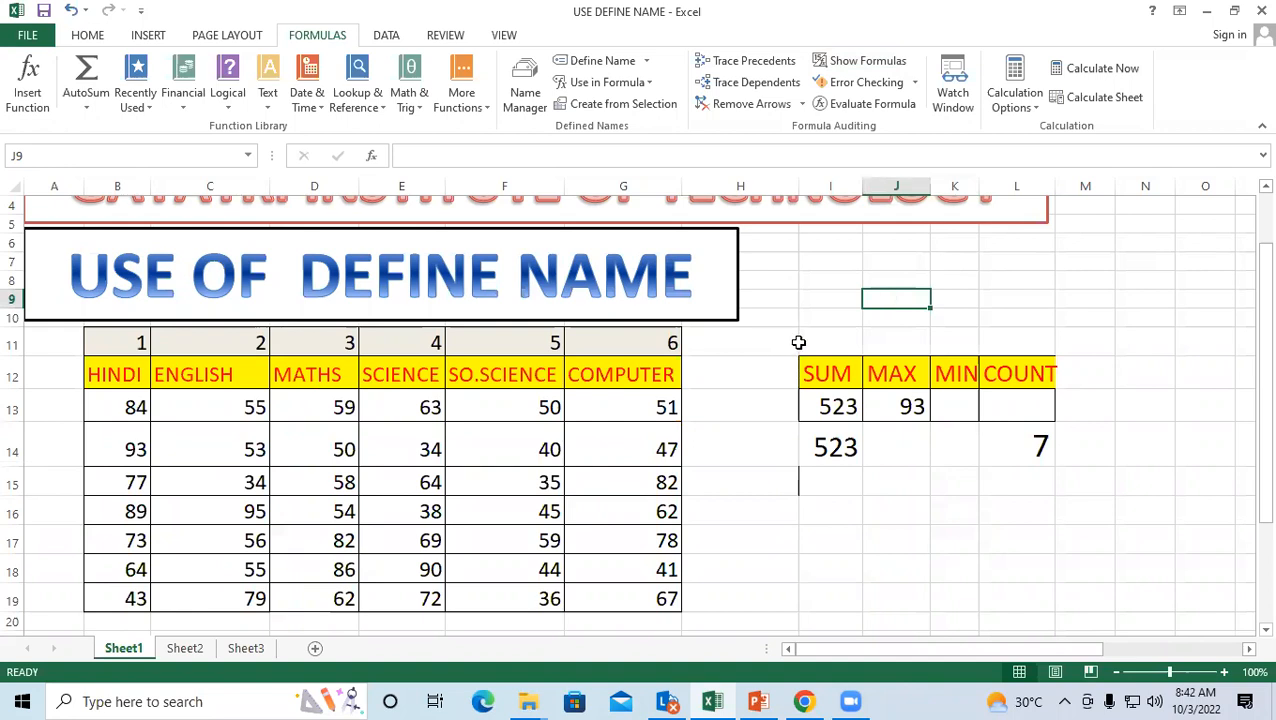
# Step: Check the SUM formula in I13 and the MAX formula in J13
pyautogui.click(838, 405)
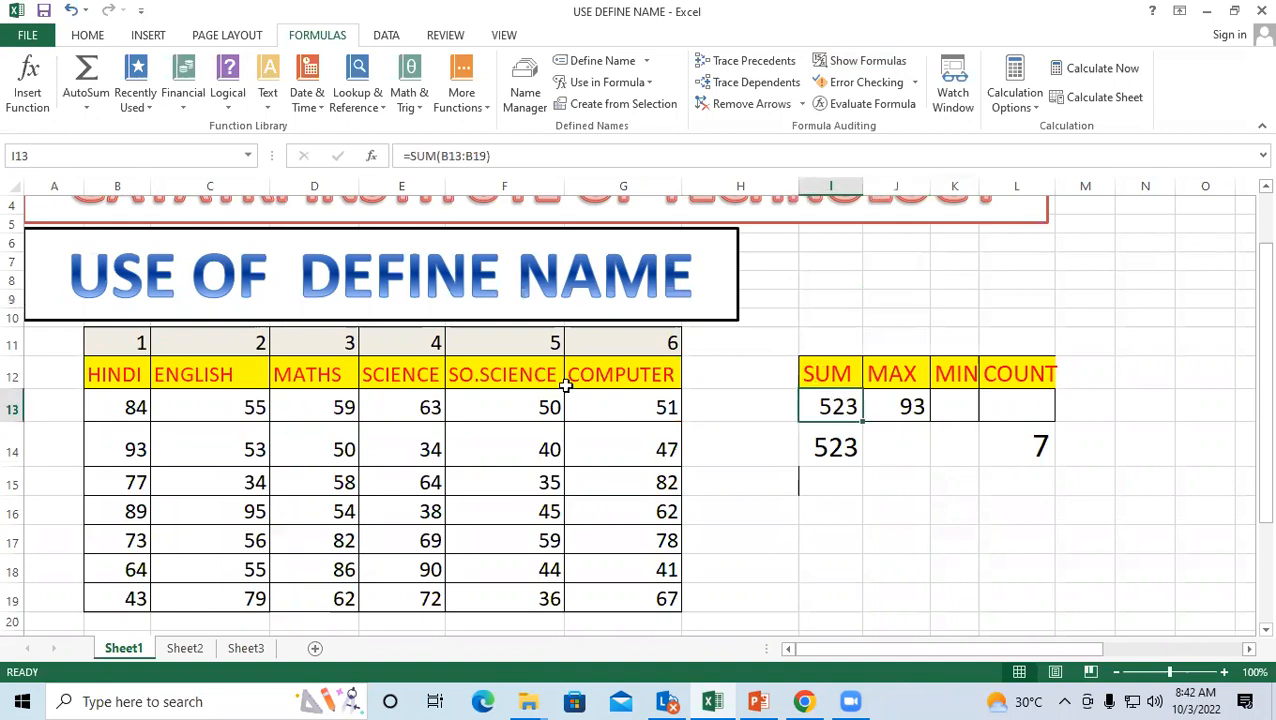
pyautogui.click(889, 398)
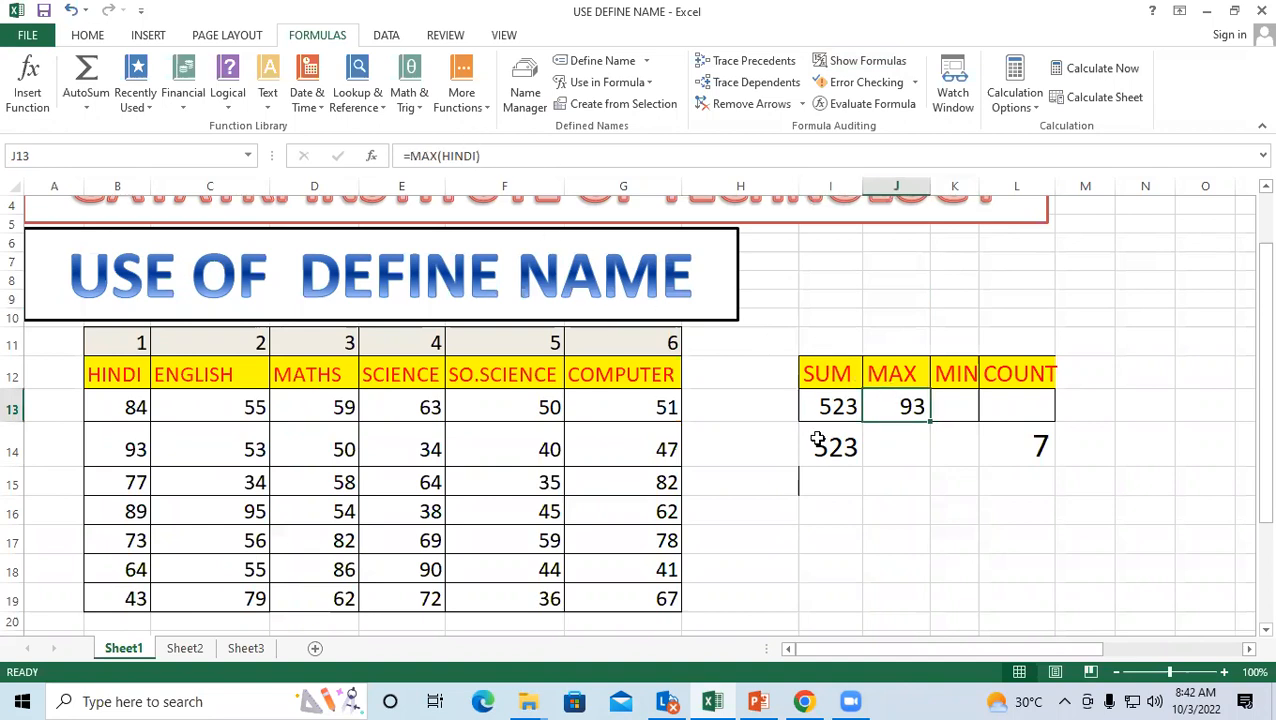
pyautogui.click(913, 455)
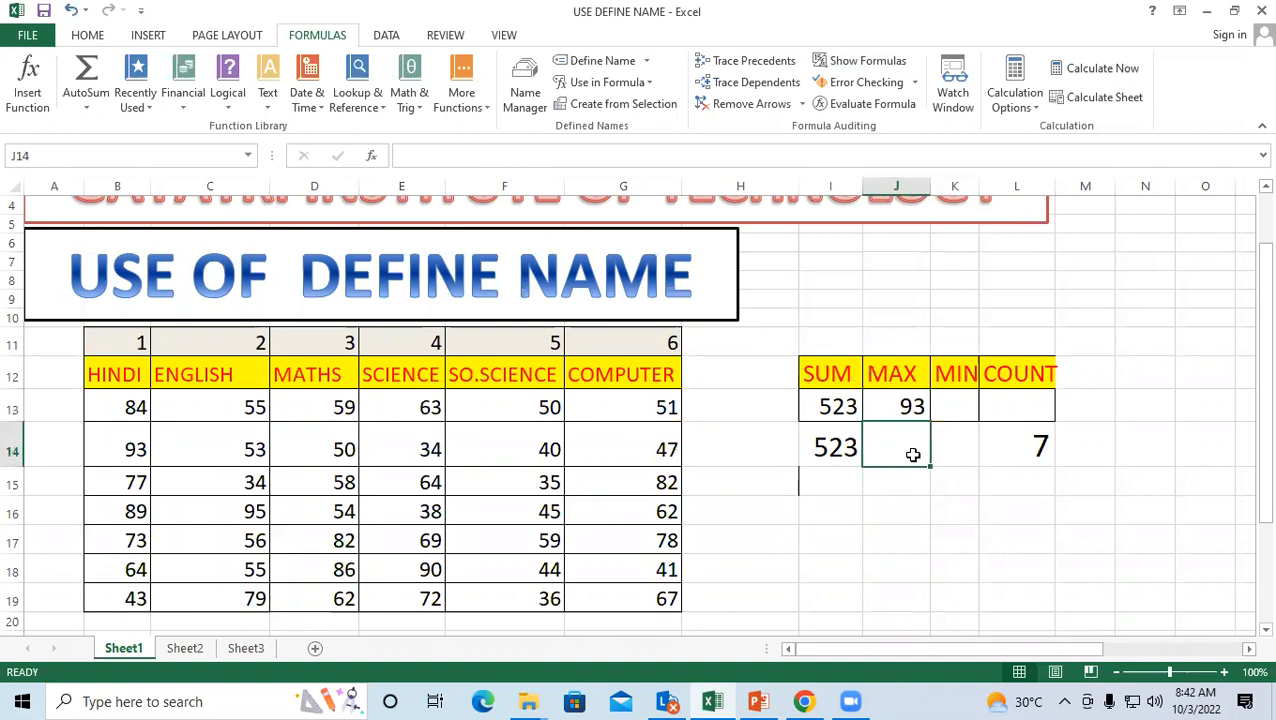
pyautogui.click(979, 485)
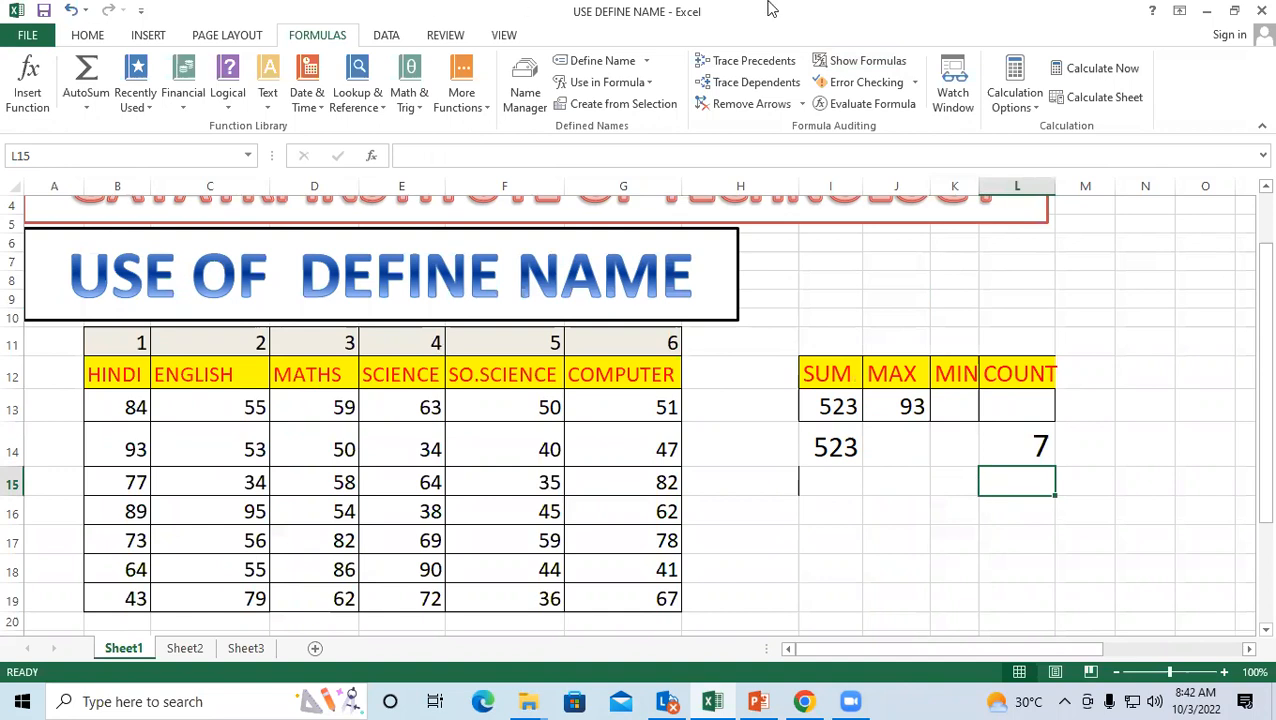
# Step: Show the formulas in the cells of Sheet1, review them across the sheet, and switch back to the results
pyautogui.click(876, 64)
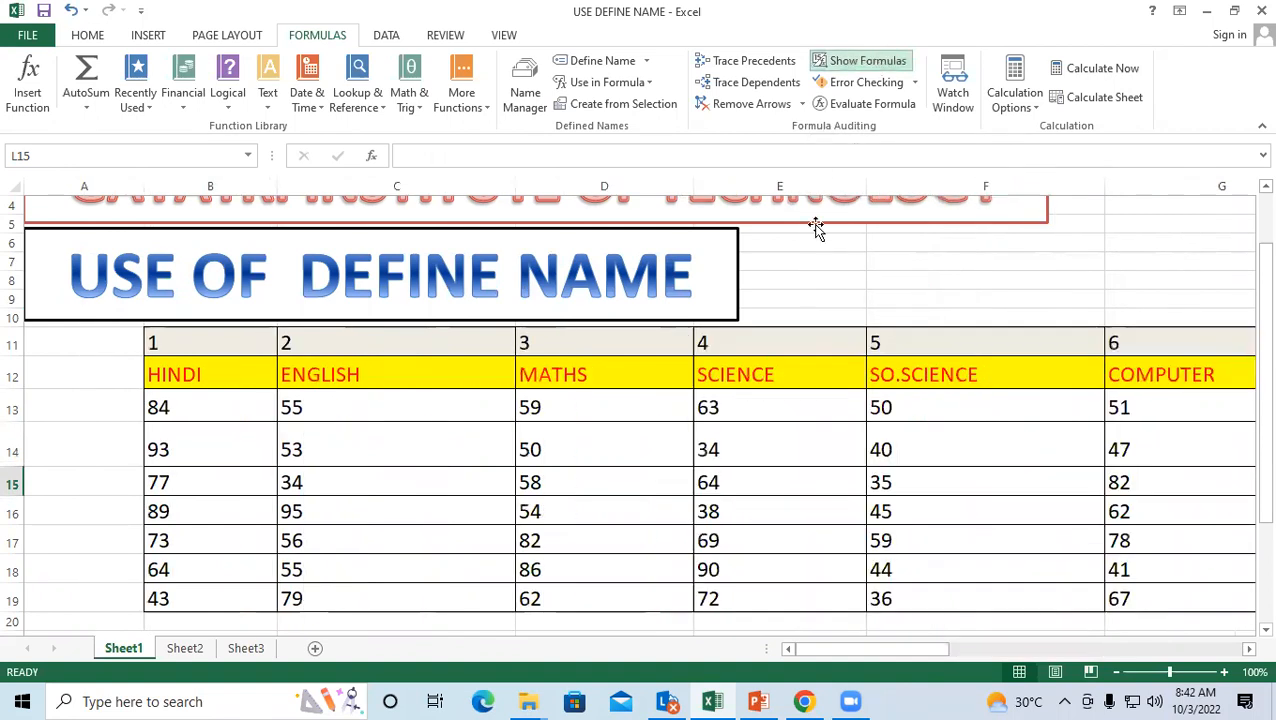
pyautogui.click(897, 564)
pyautogui.moveTo(928, 647); pyautogui.dragTo(1210, 614)
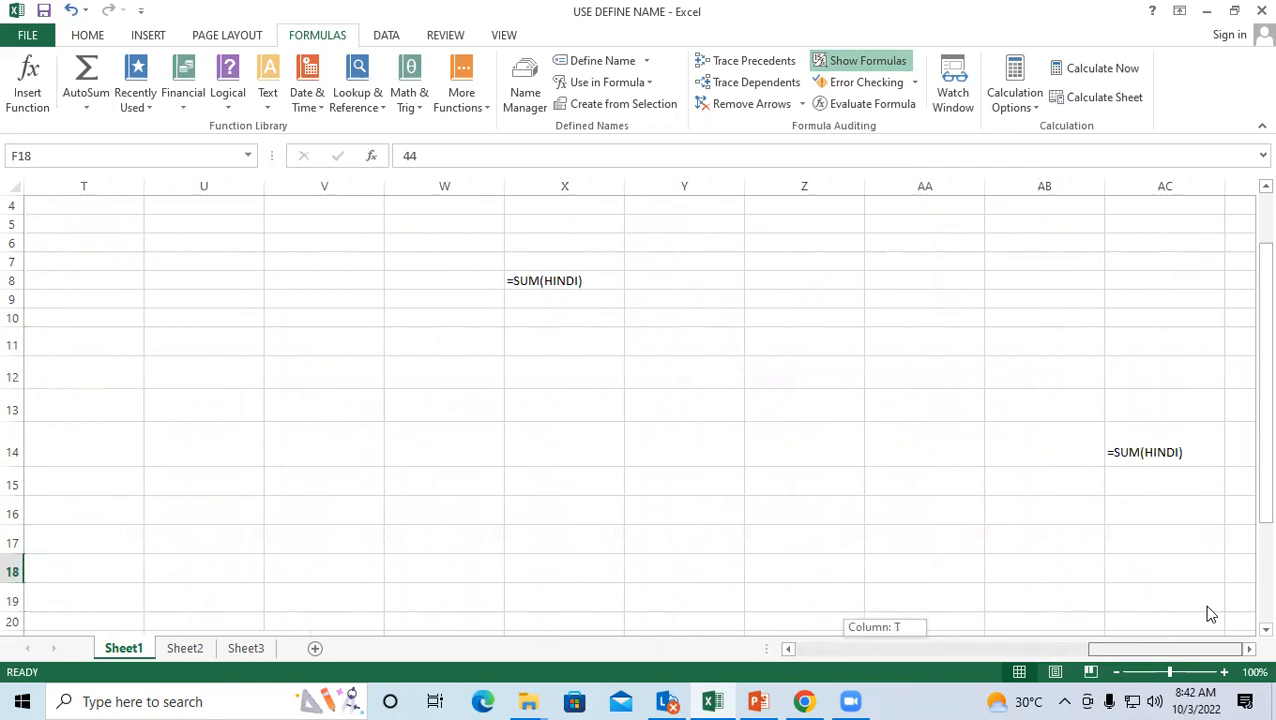
pyautogui.moveTo(1210, 614); pyautogui.dragTo(980, 626)
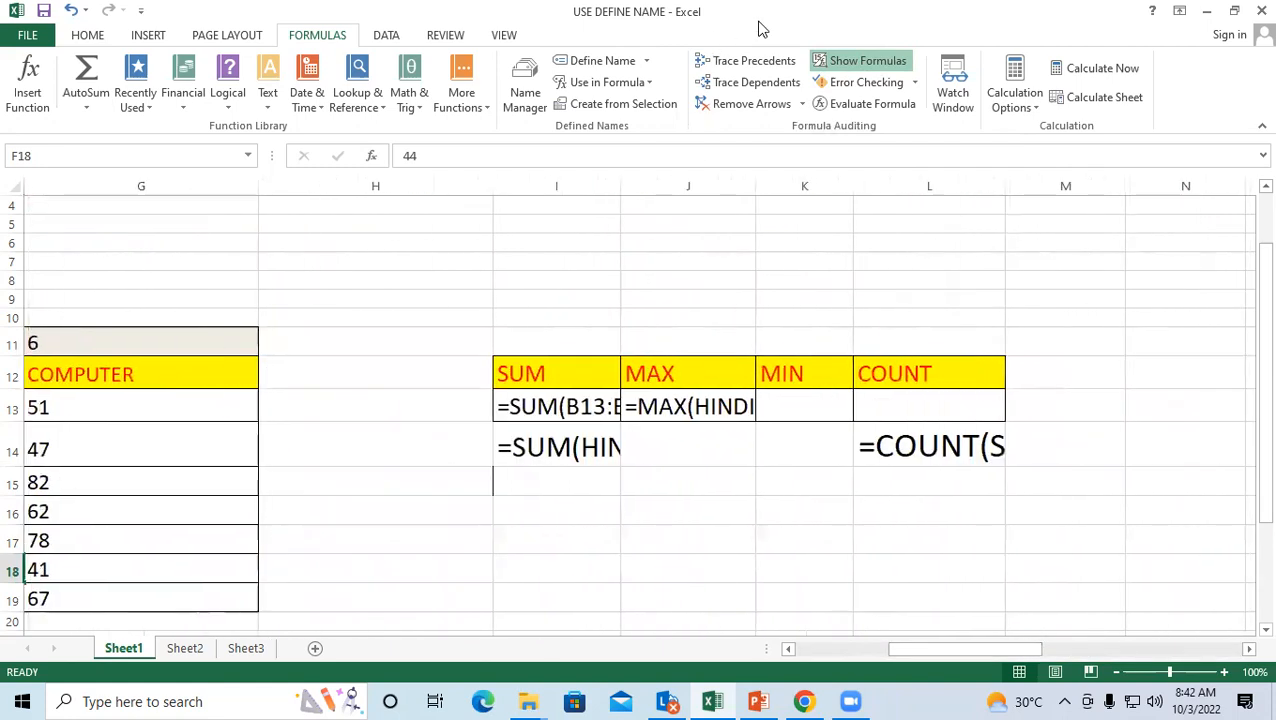
pyautogui.click(824, 62)
pyautogui.click(373, 512)
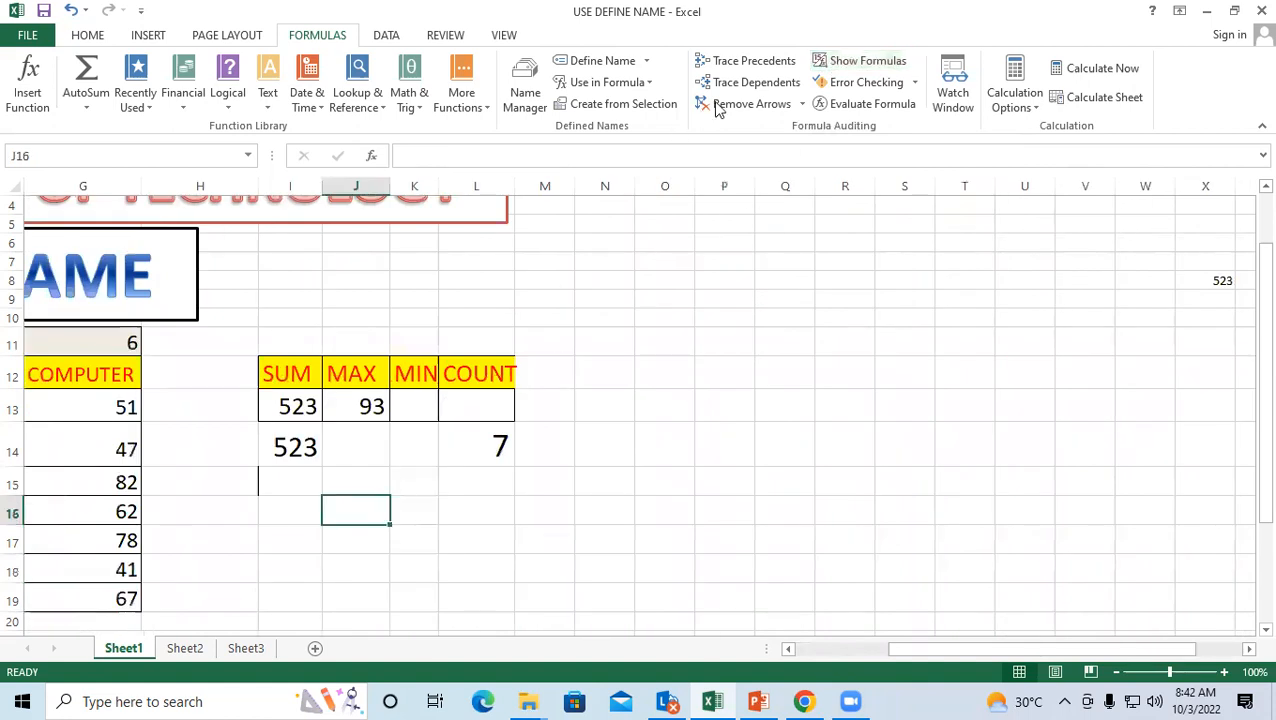
# Step: Show the SUM, MAX and COUNT formulas in their cells again, and restore the calculated values
pyautogui.click(845, 61)
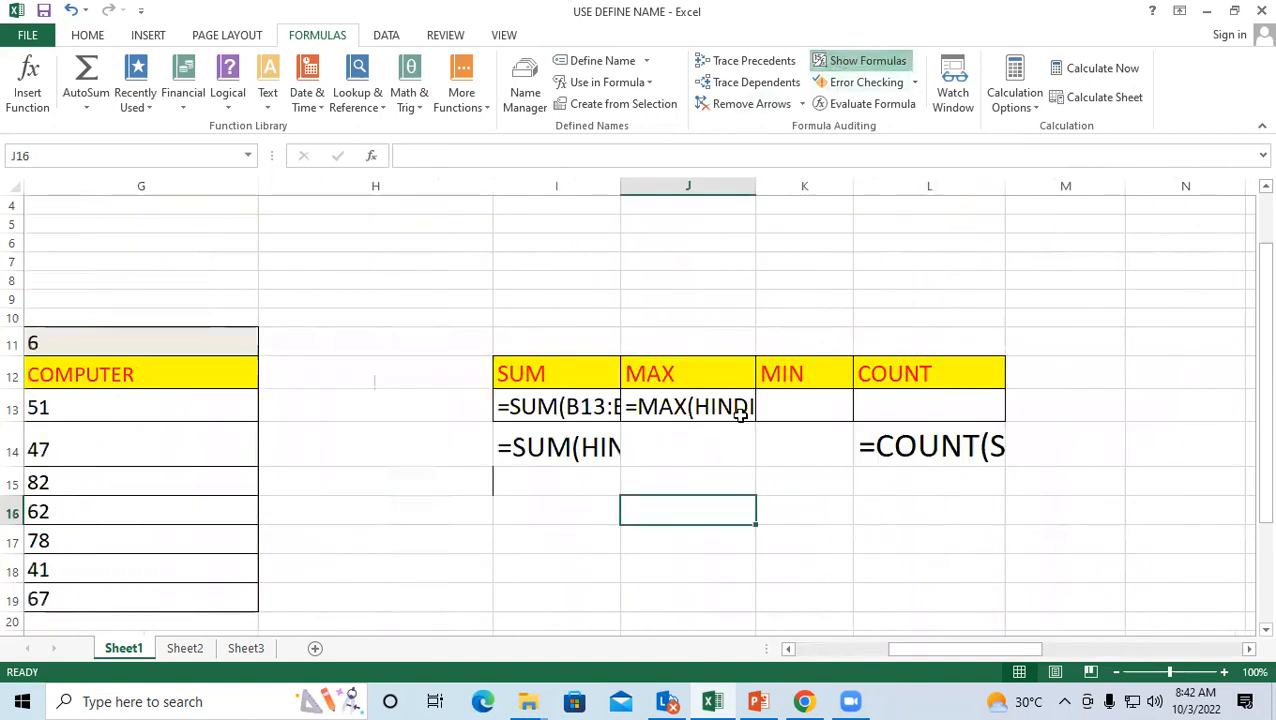
pyautogui.click(640, 300)
pyautogui.click(524, 316)
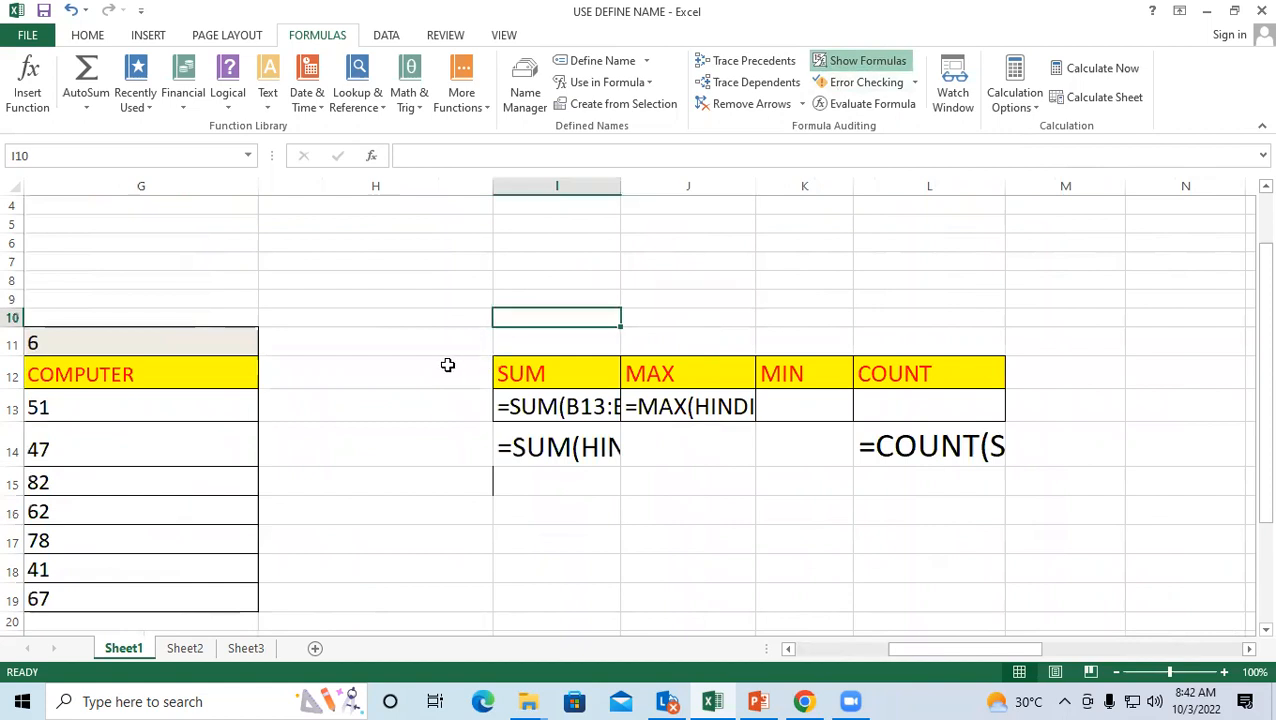
pyautogui.click(447, 365)
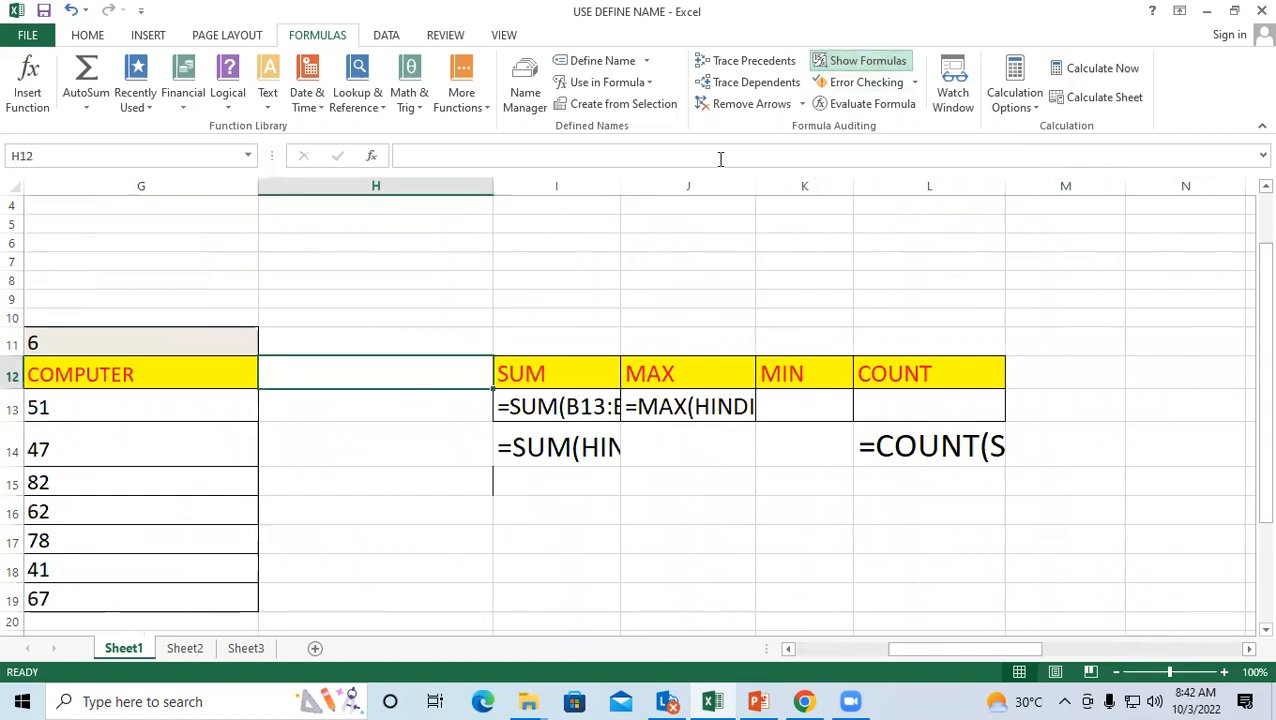
pyautogui.hotkey('ctrl', '`')
pyautogui.click(303, 282)
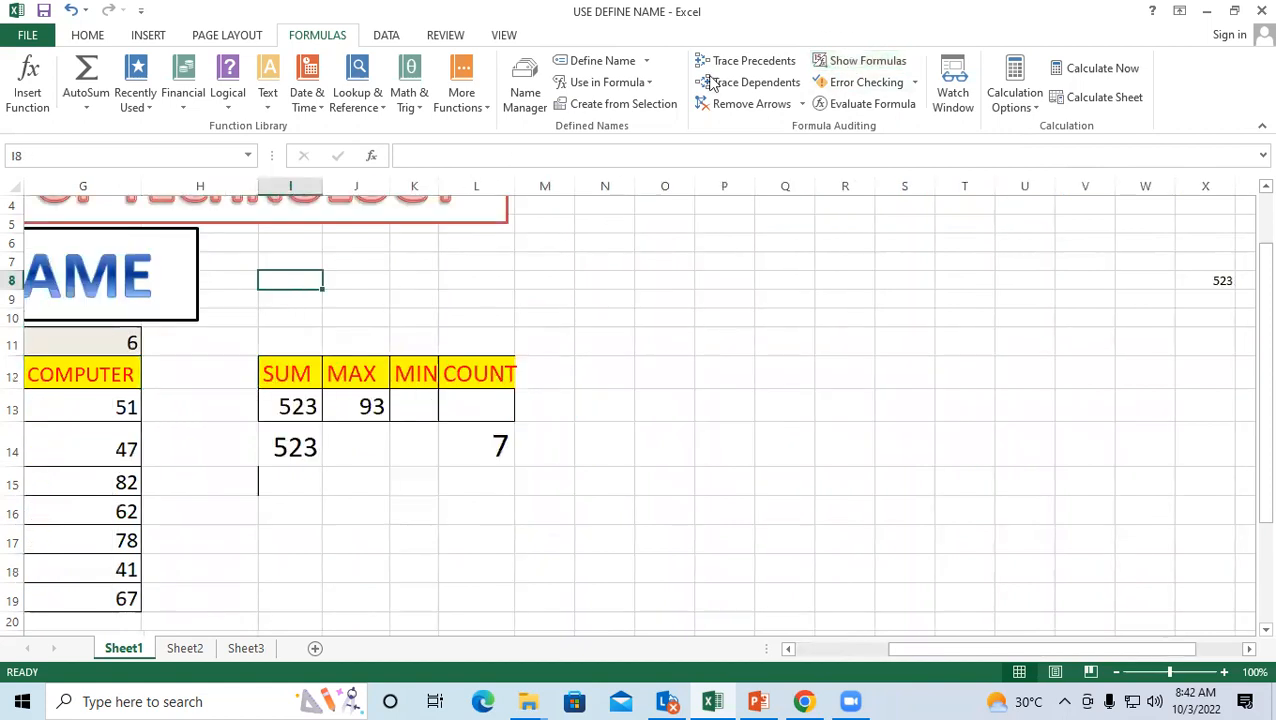
# Step: Turn the formula display on once more, turn it off, and return to the marks table
pyautogui.click(851, 64)
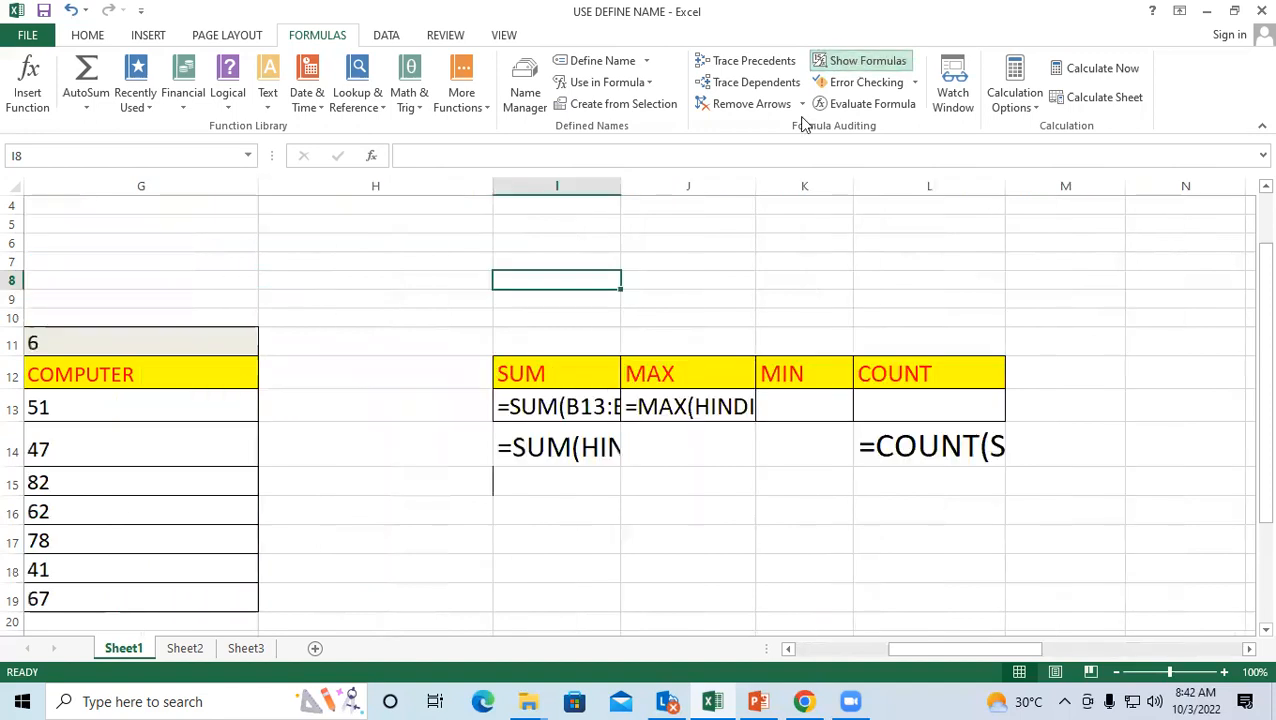
pyautogui.click(460, 505)
pyautogui.click(660, 530)
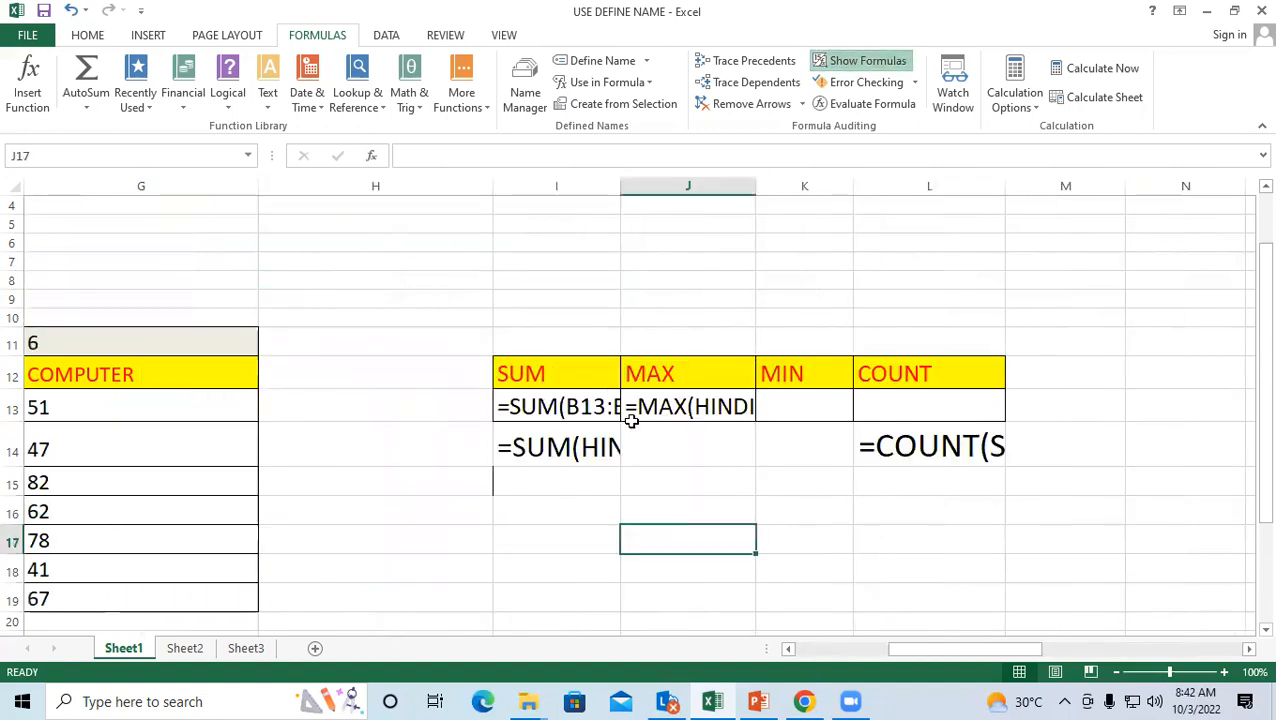
pyautogui.click(840, 65)
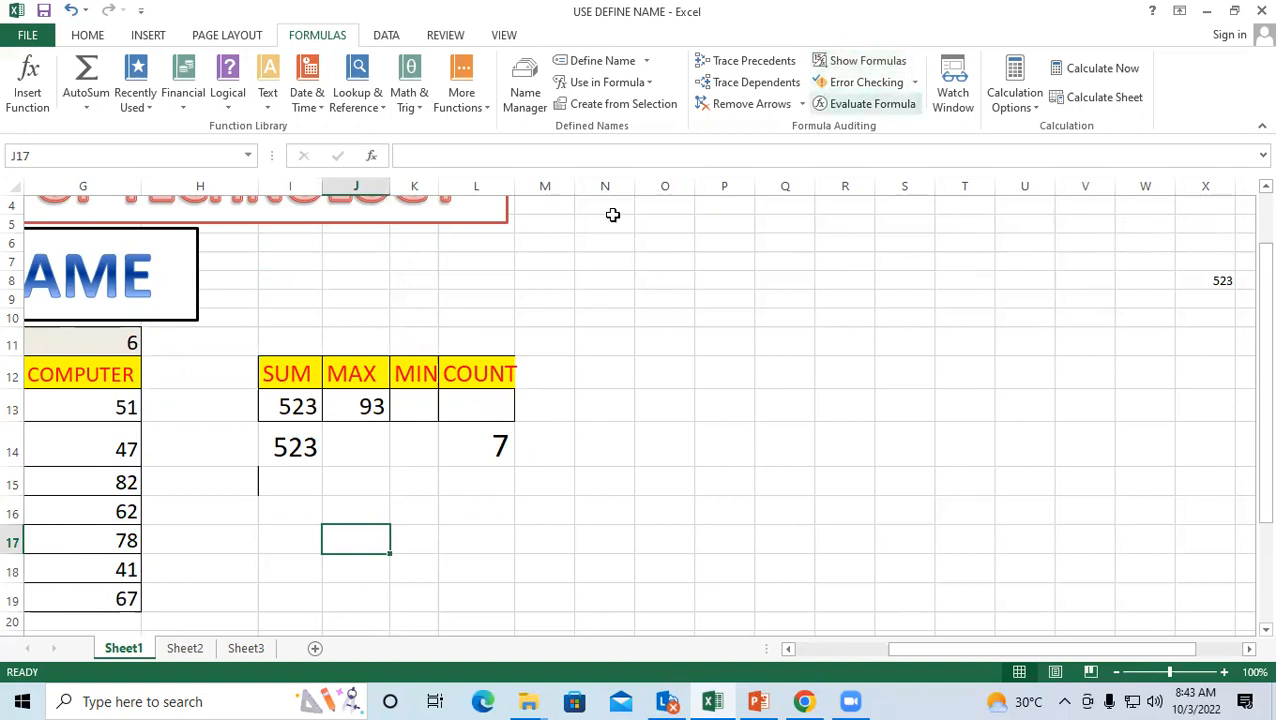
pyautogui.click(622, 402)
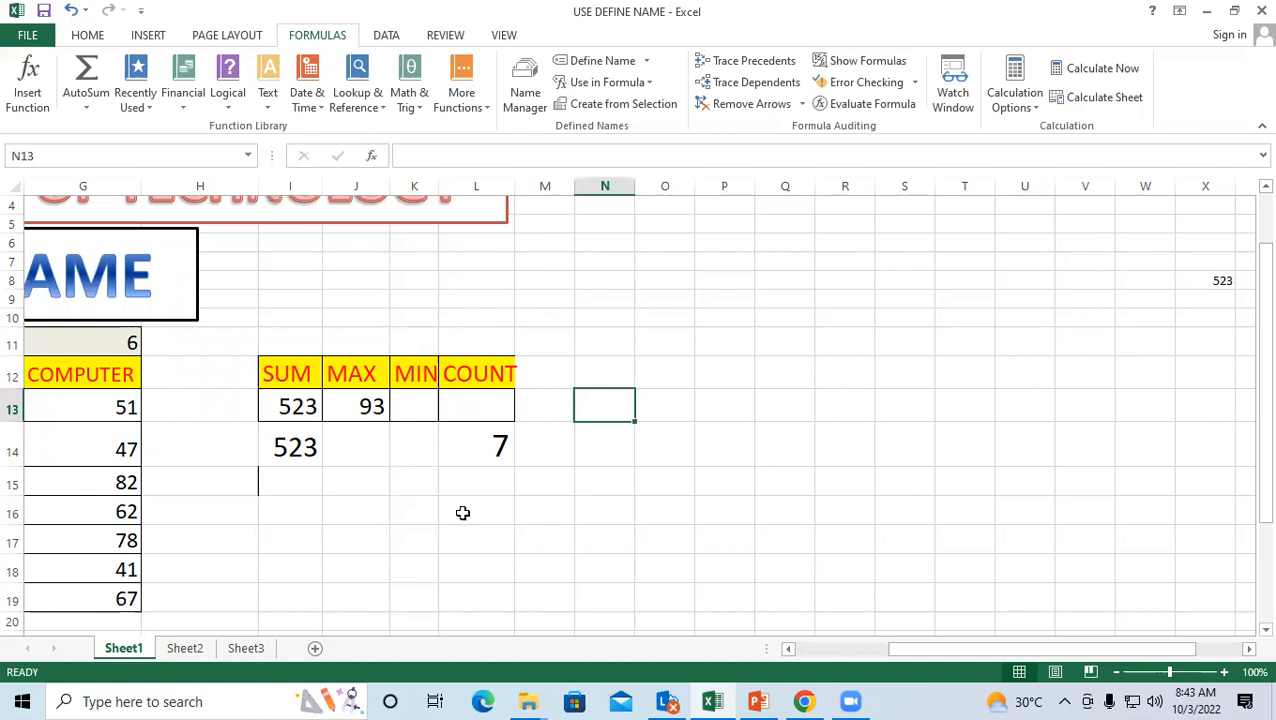
pyautogui.click(908, 490)
pyautogui.hscroll(-3, 734, 603)
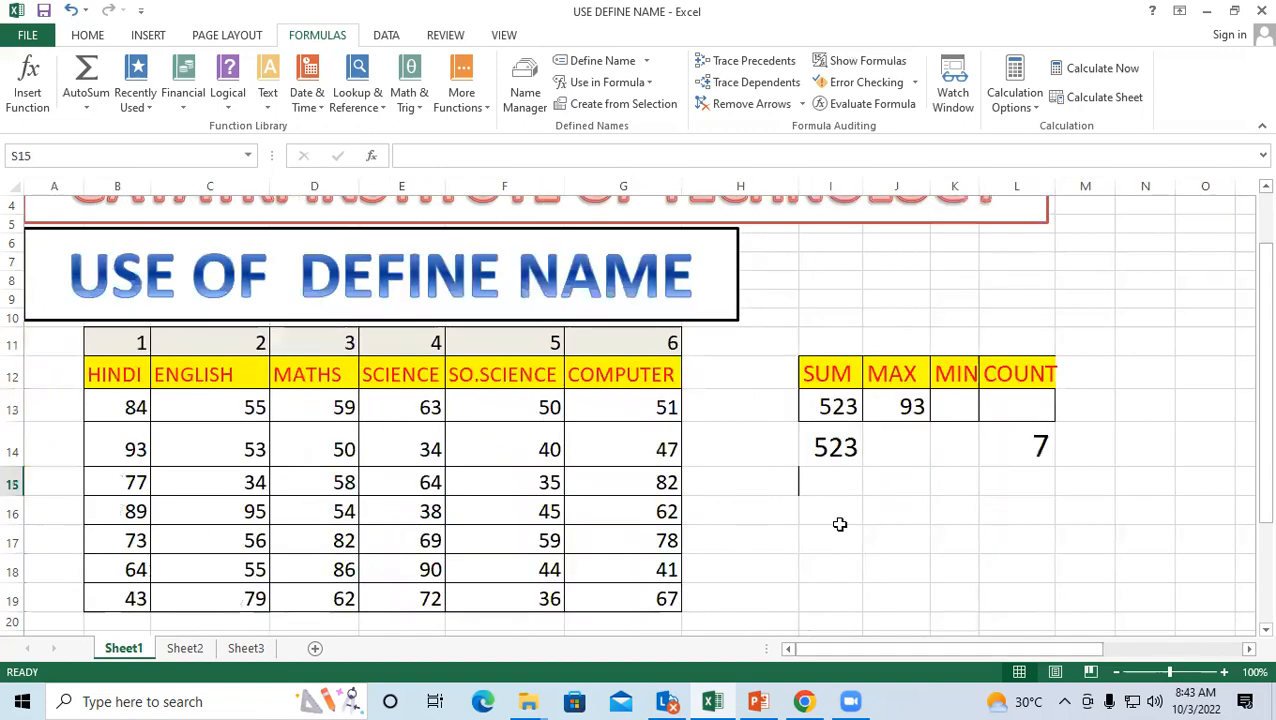
# Step: Run an error check on the whole of Sheet1 and dismiss its message
pyautogui.scroll(-1, 845, 352)
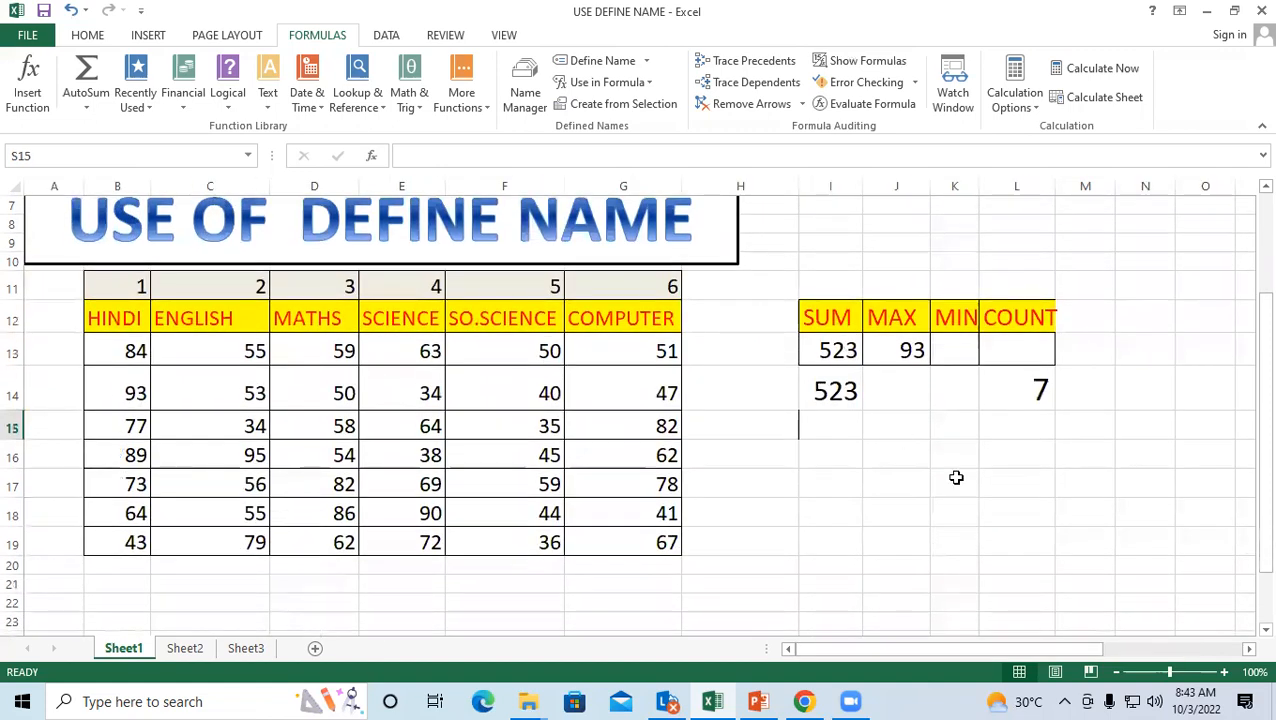
pyautogui.click(952, 477)
pyautogui.click(832, 257)
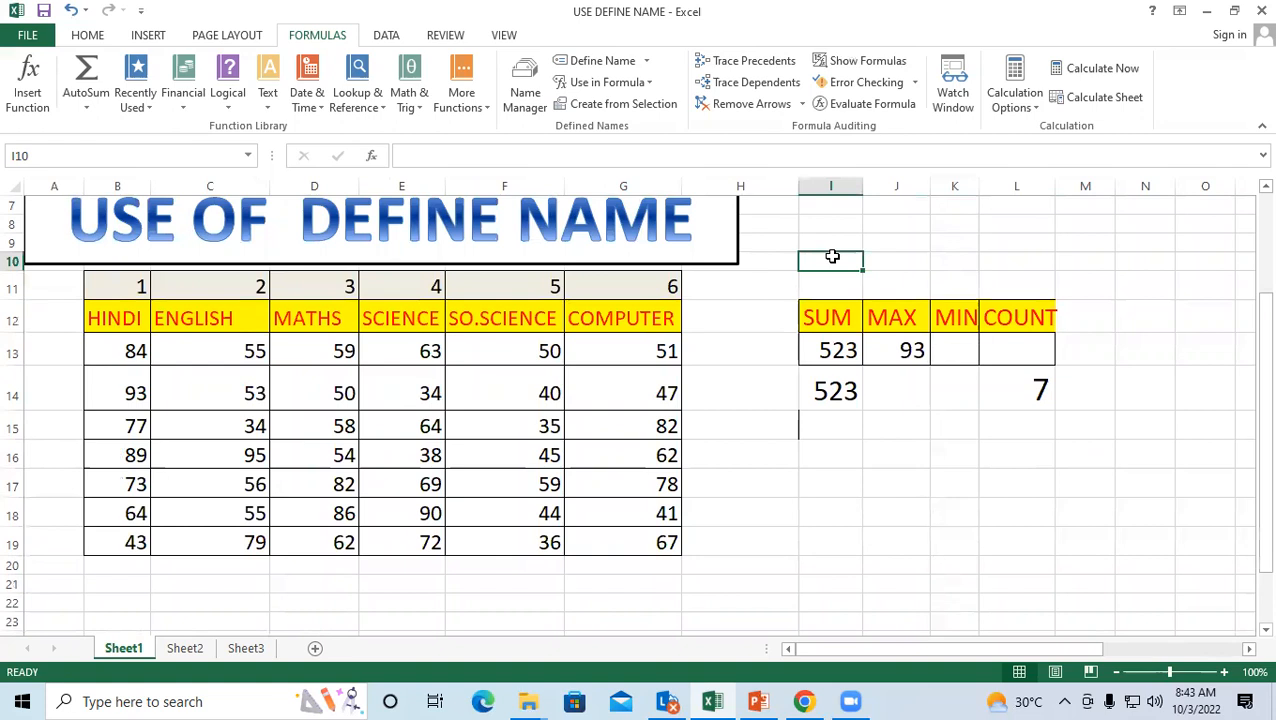
pyautogui.click(853, 90)
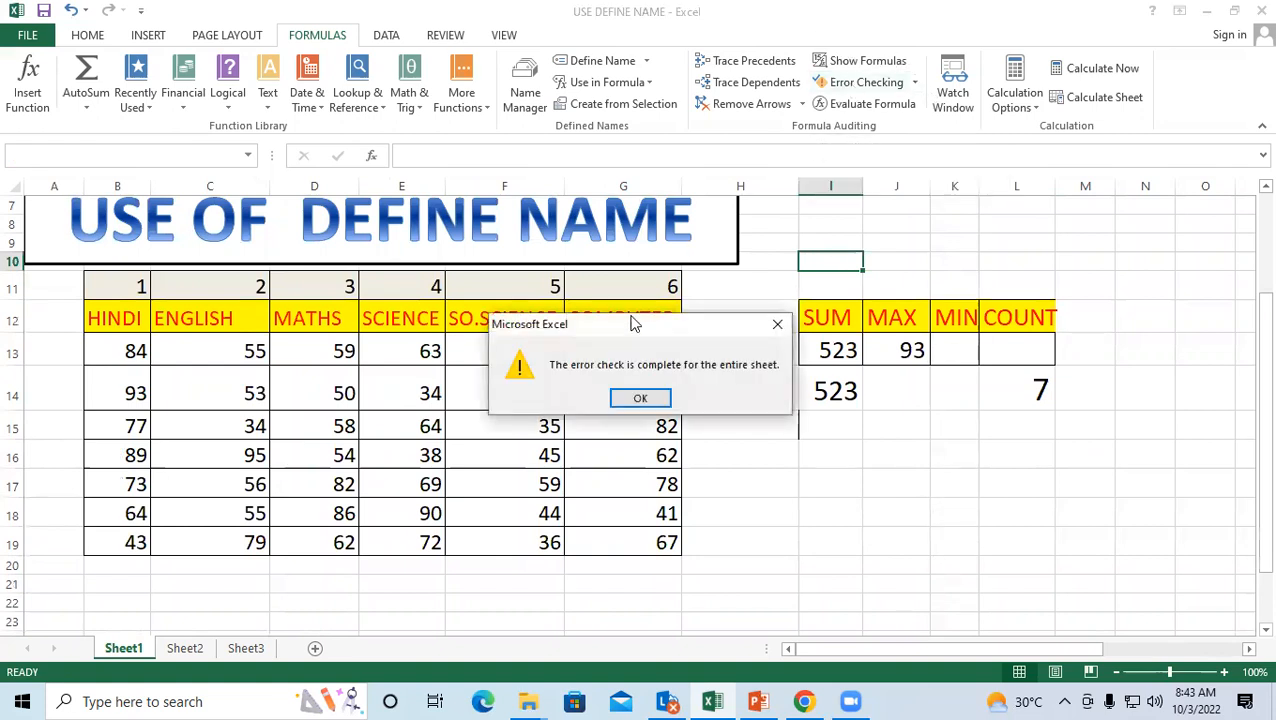
pyautogui.moveTo(632, 322); pyautogui.dragTo(565, 191)
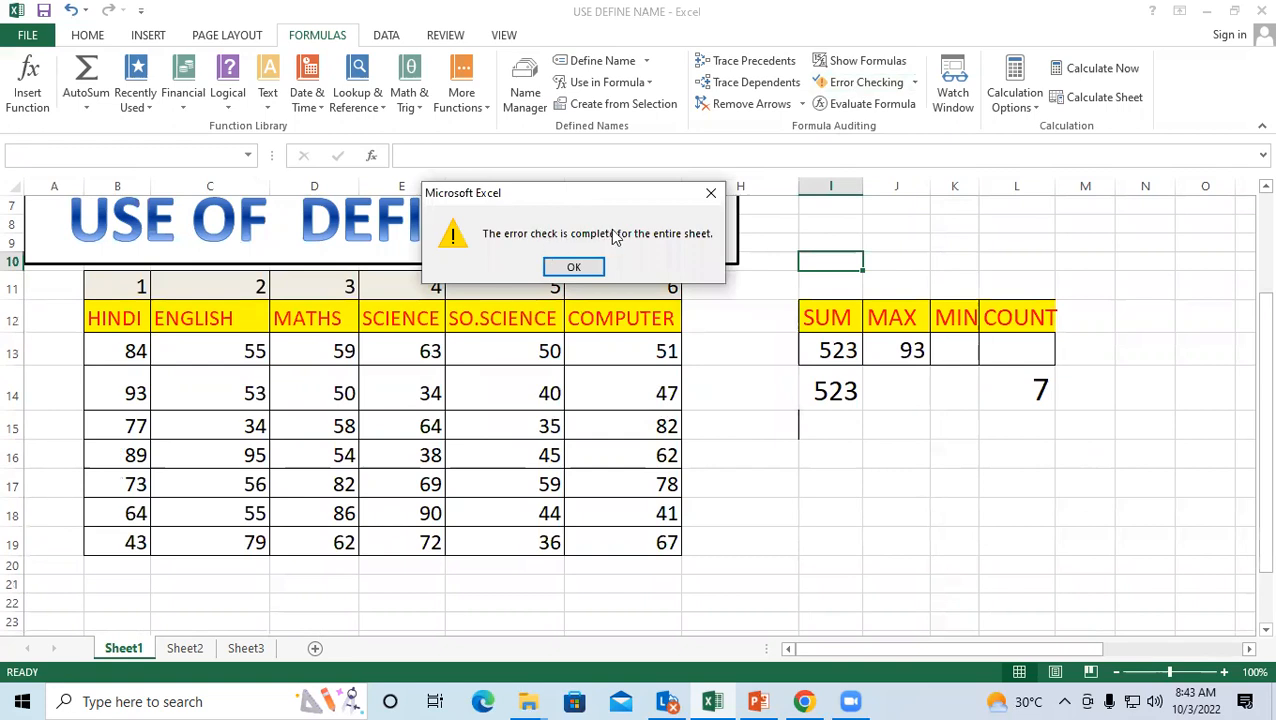
pyautogui.click(710, 193)
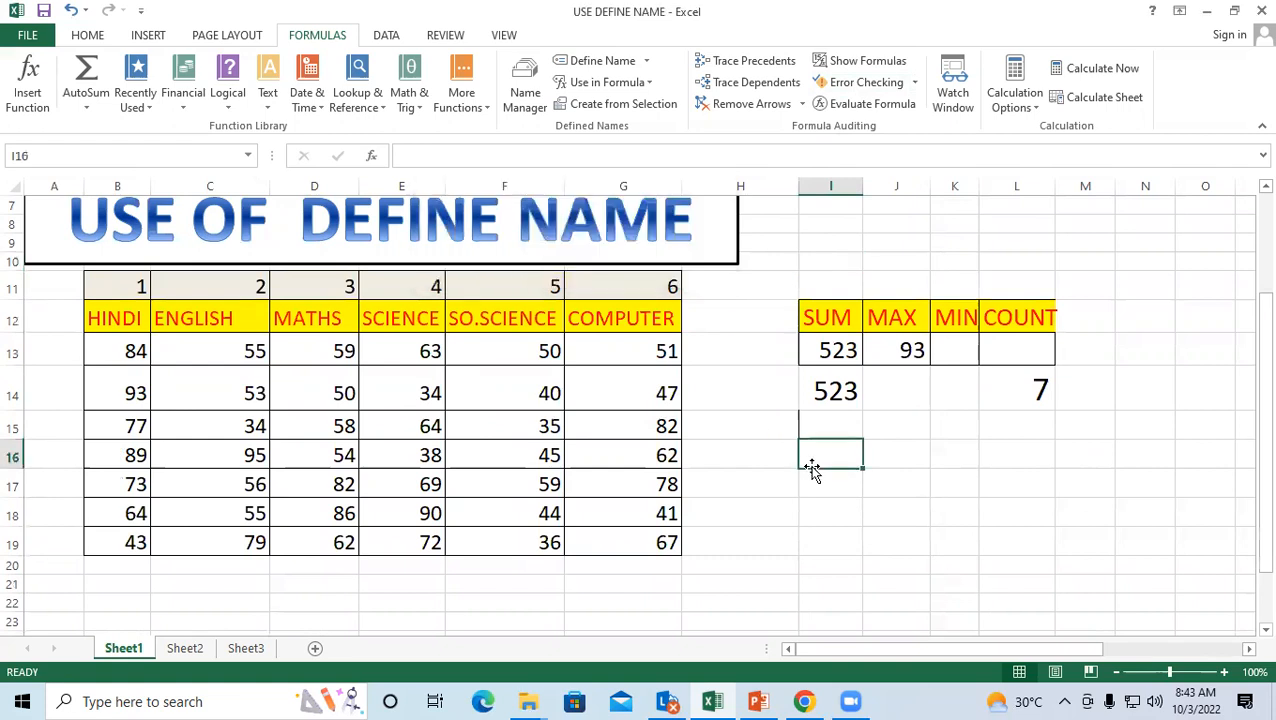
# Step: Enter the formula =RANDBETWEEN(50,20) in cell I16 and select that cell to check it
pyautogui.write('=')
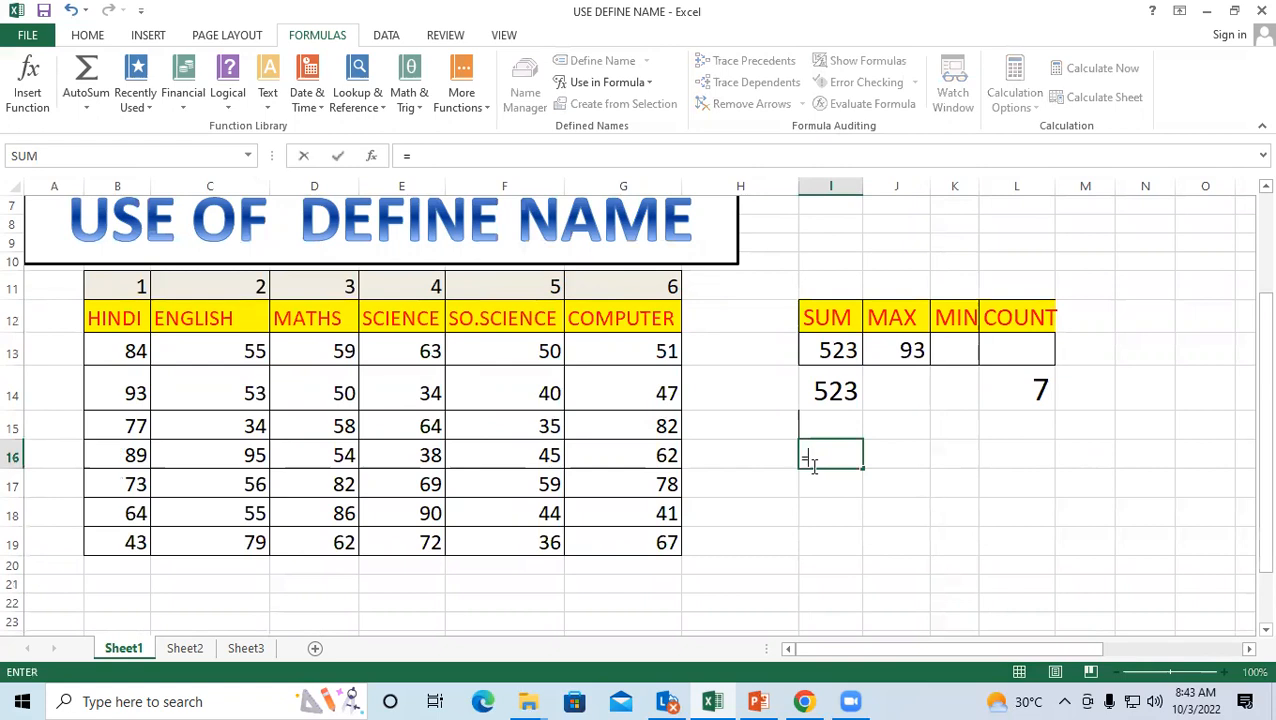
pyautogui.write('RAN')
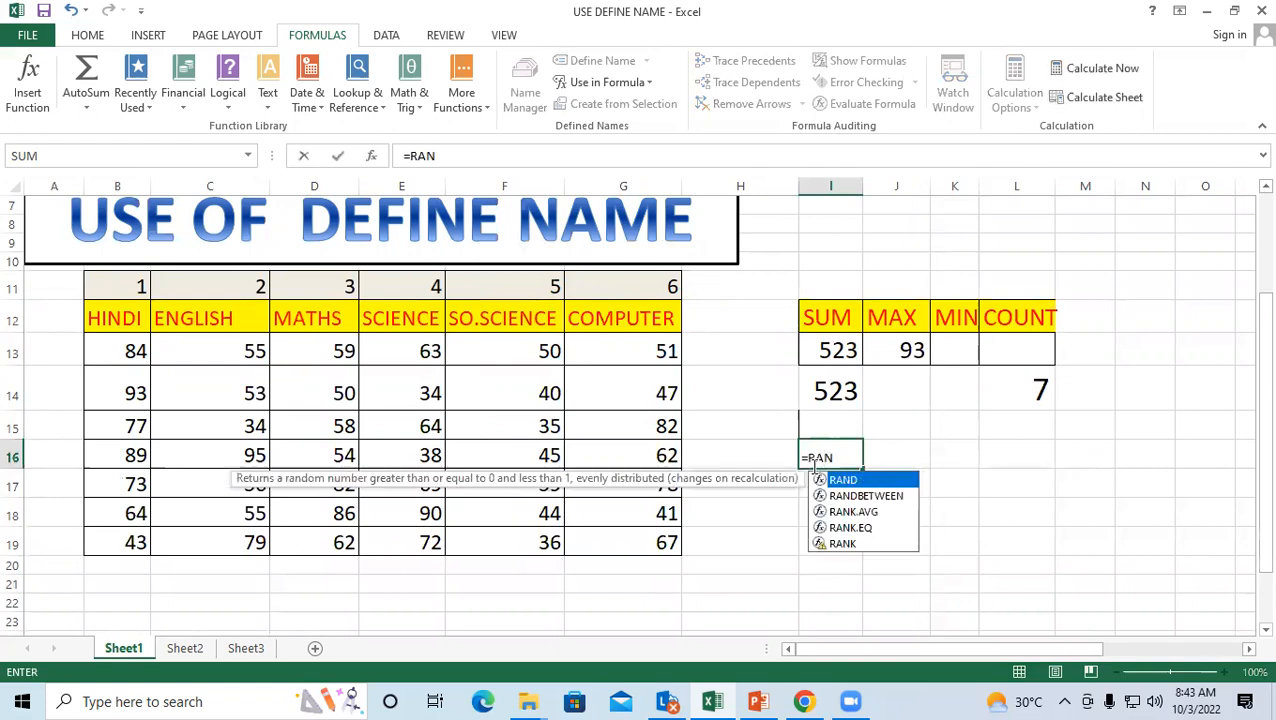
pyautogui.doubleClick(860, 496)
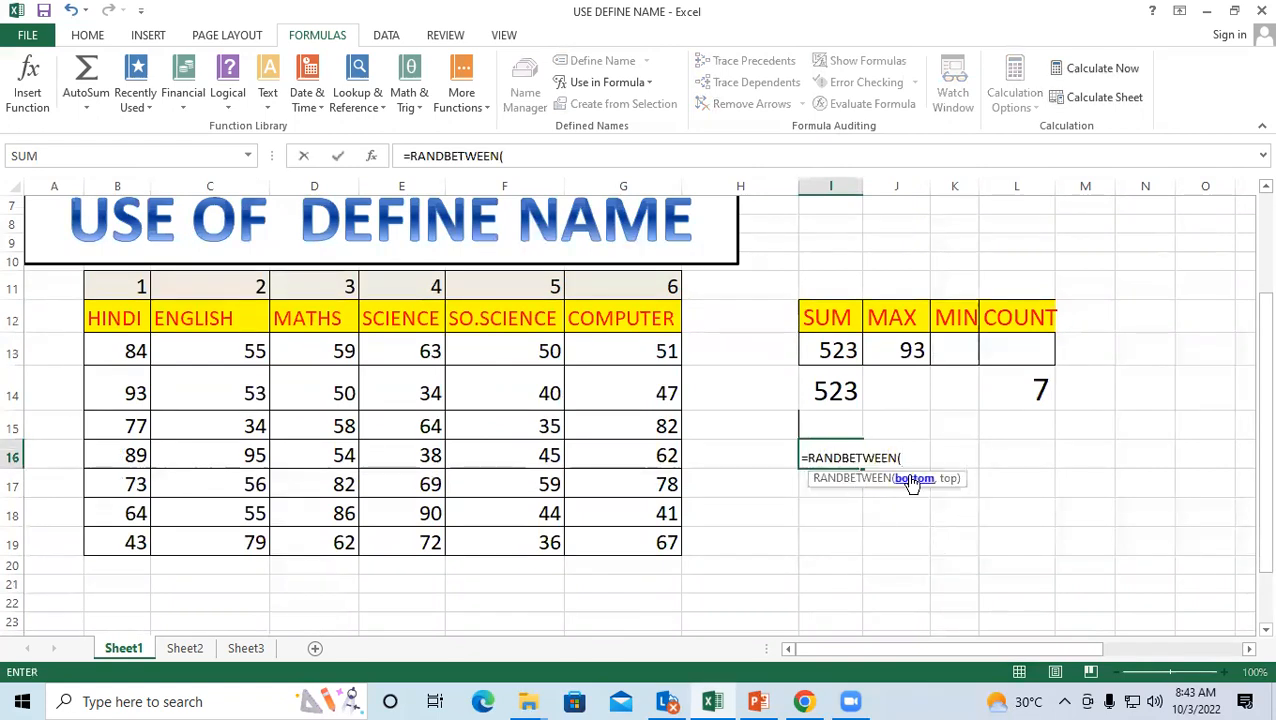
pyautogui.write('50,20')
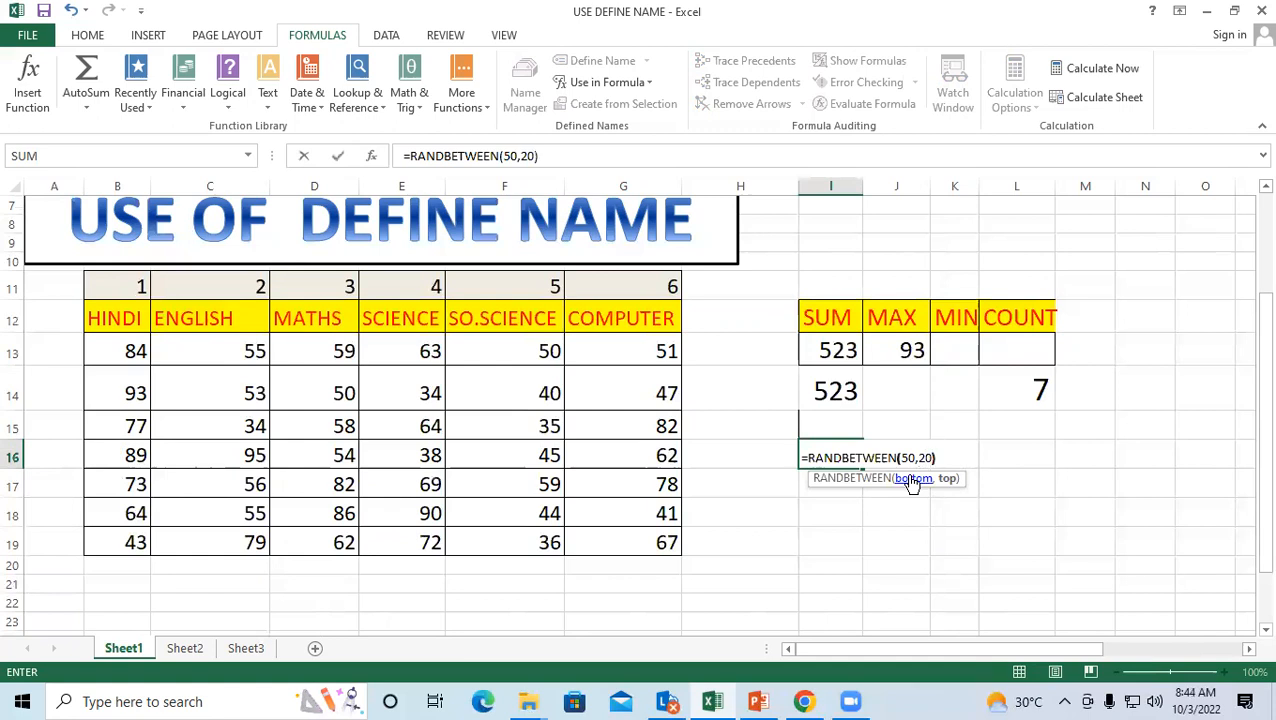
pyautogui.press('Return')
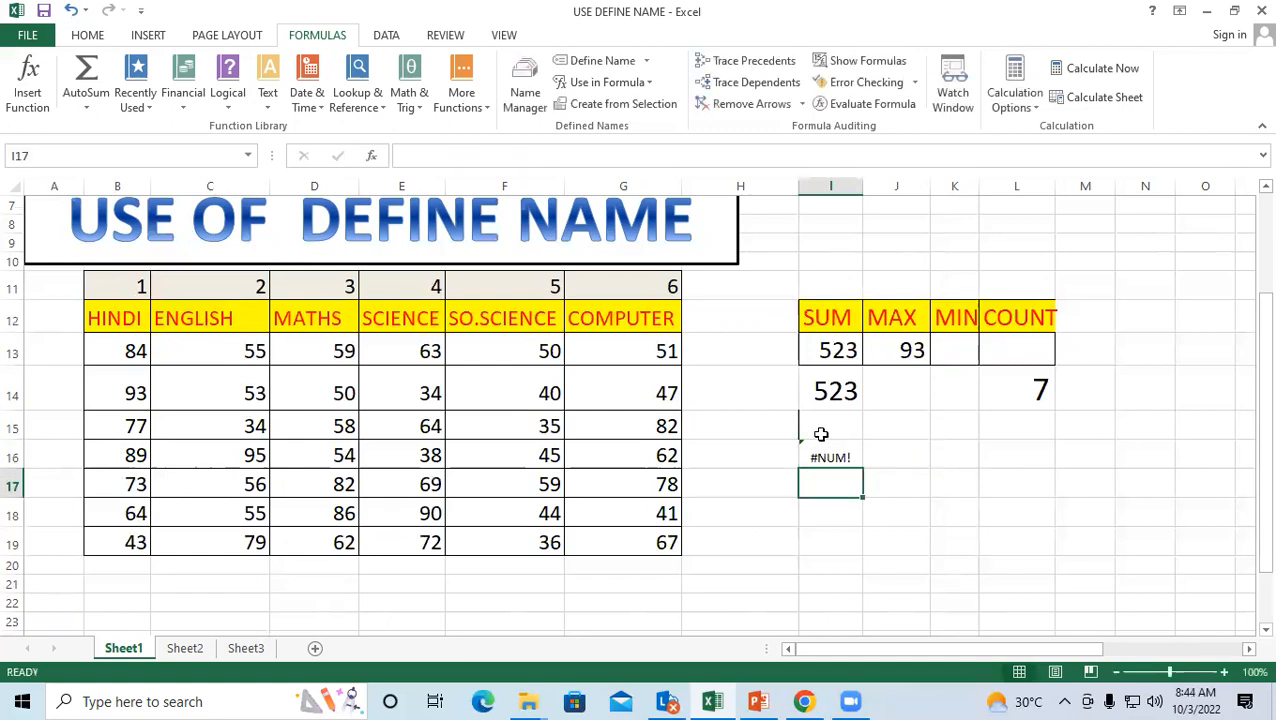
pyautogui.click(820, 448)
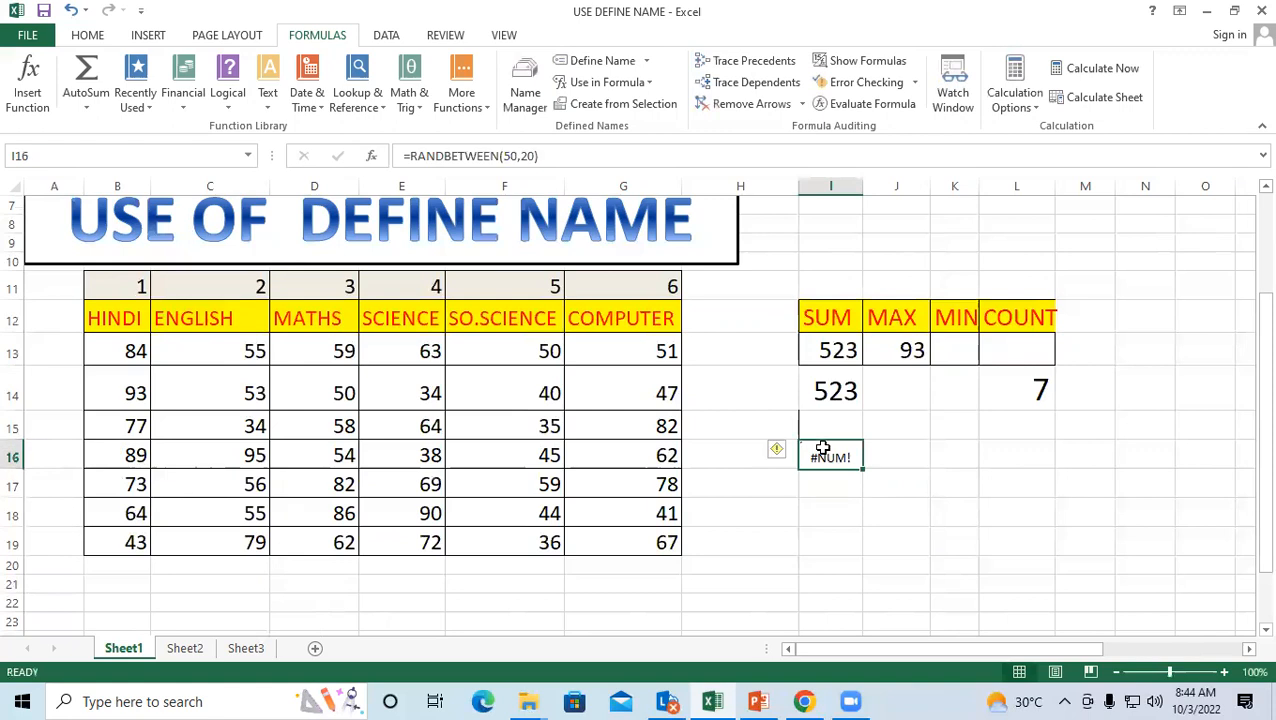
# Step: Run error checking on the sheet from an empty cell, review the error reported for I16, and close the dialog
pyautogui.click(982, 256)
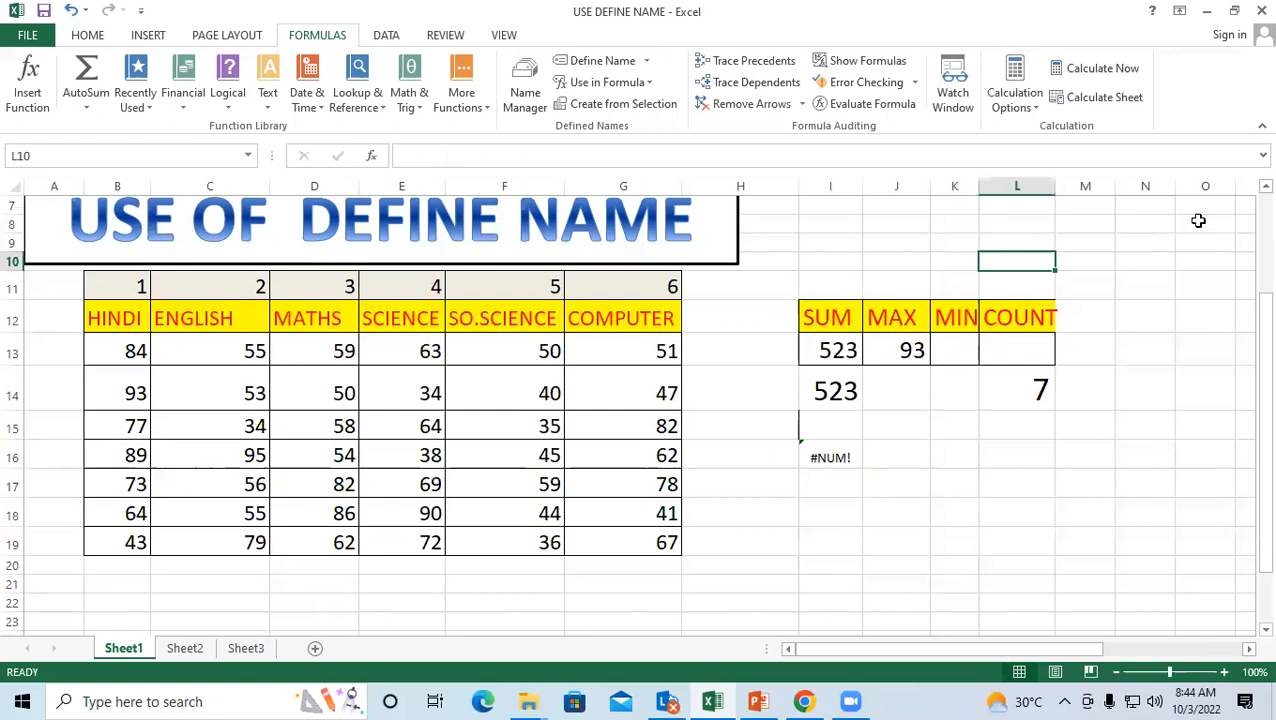
pyautogui.click(1140, 322)
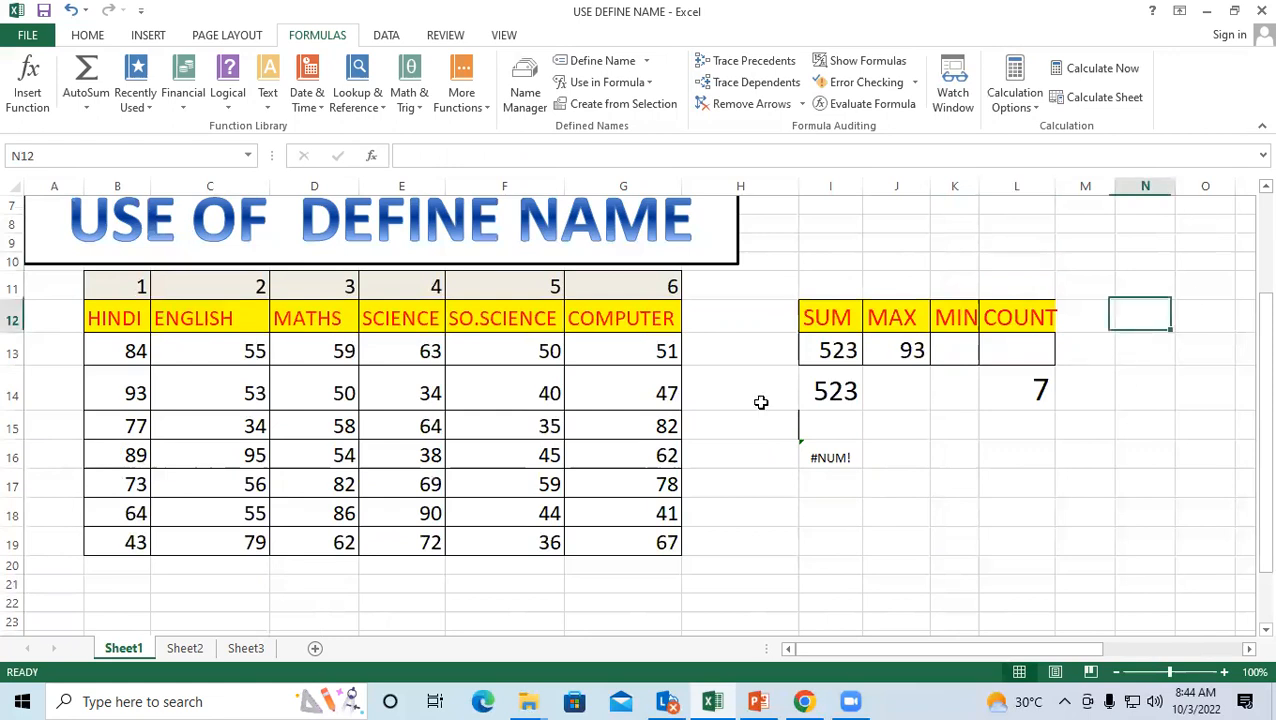
pyautogui.click(860, 82)
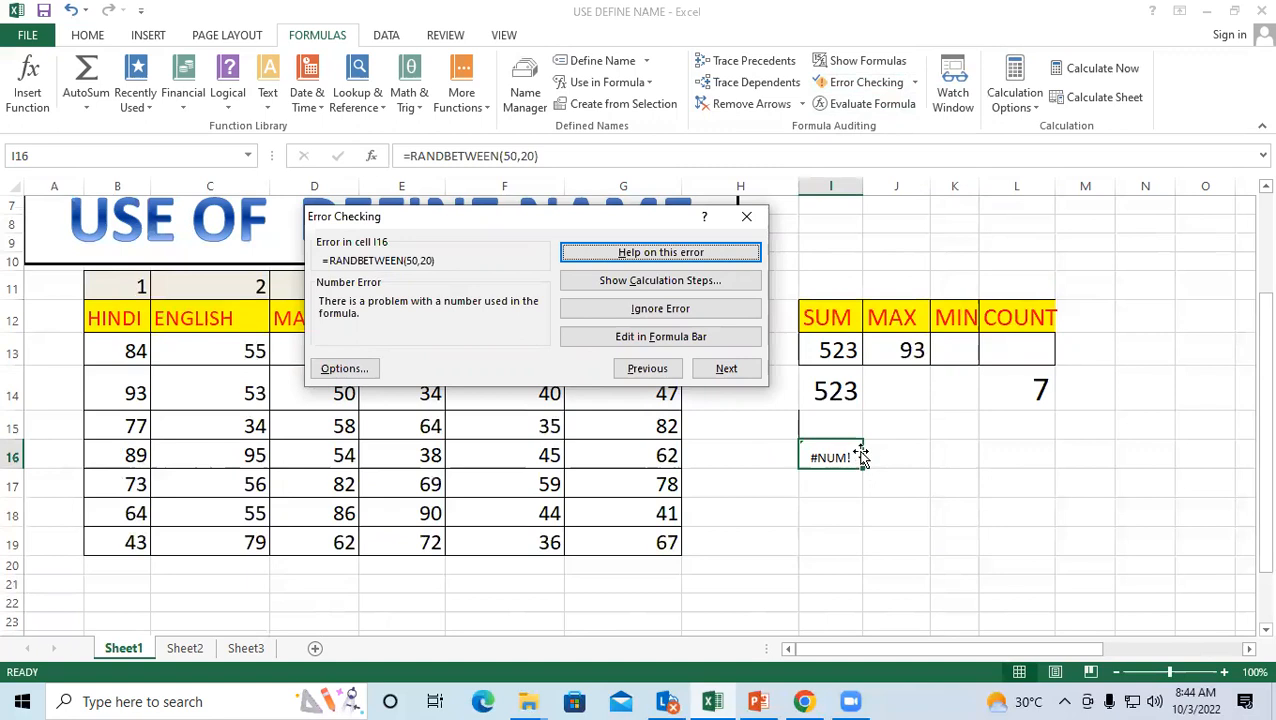
pyautogui.click(746, 216)
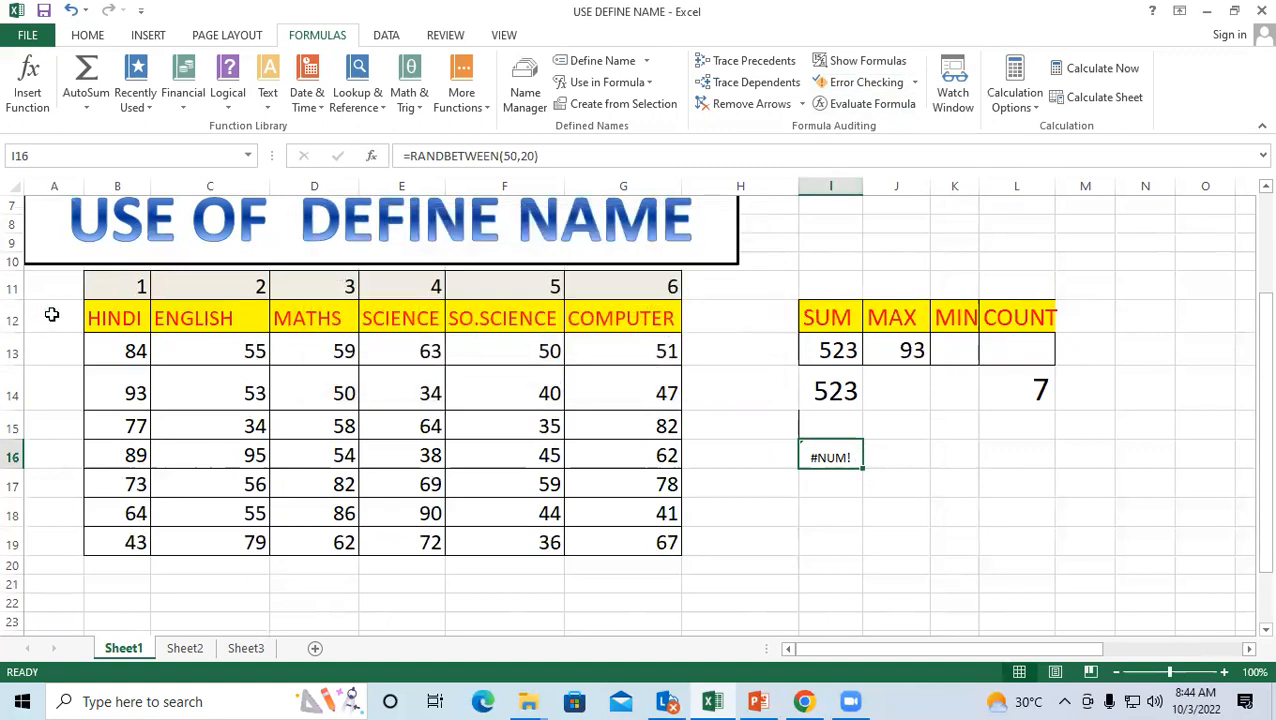
pyautogui.click(41, 329)
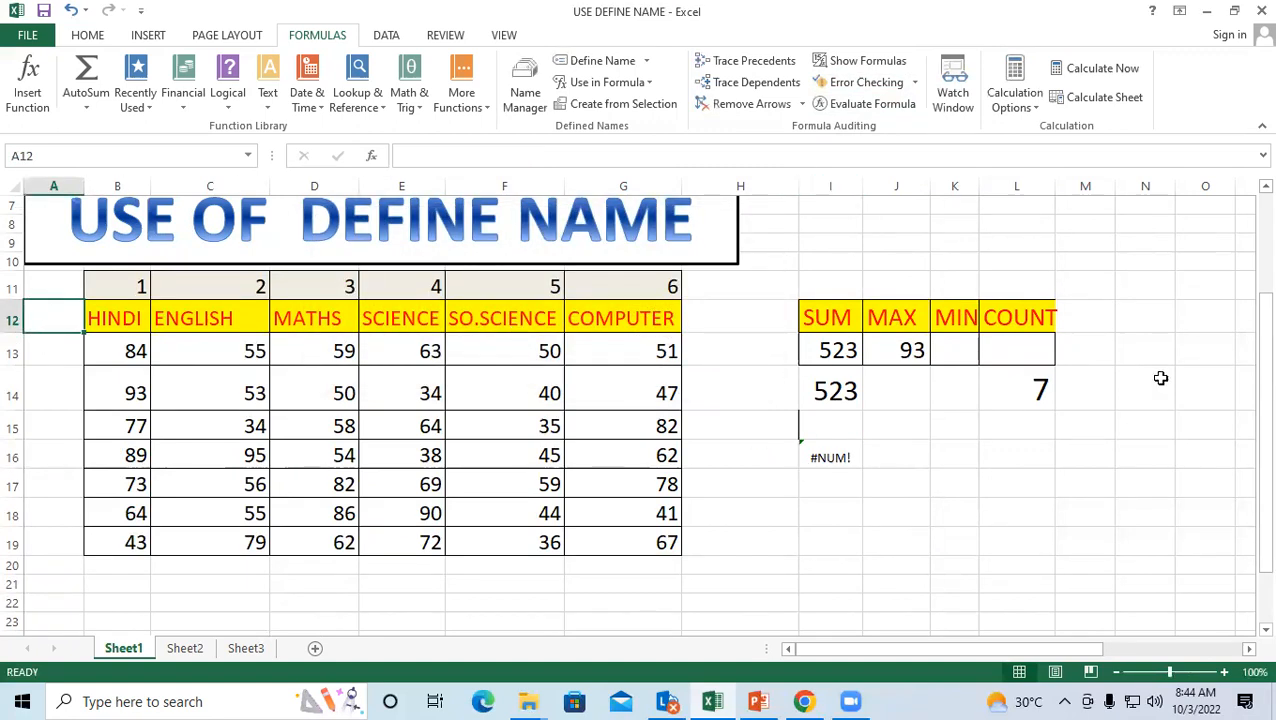
# Step: Have error checking ignore the number error in I16, and run the error check once more
pyautogui.click(853, 88)
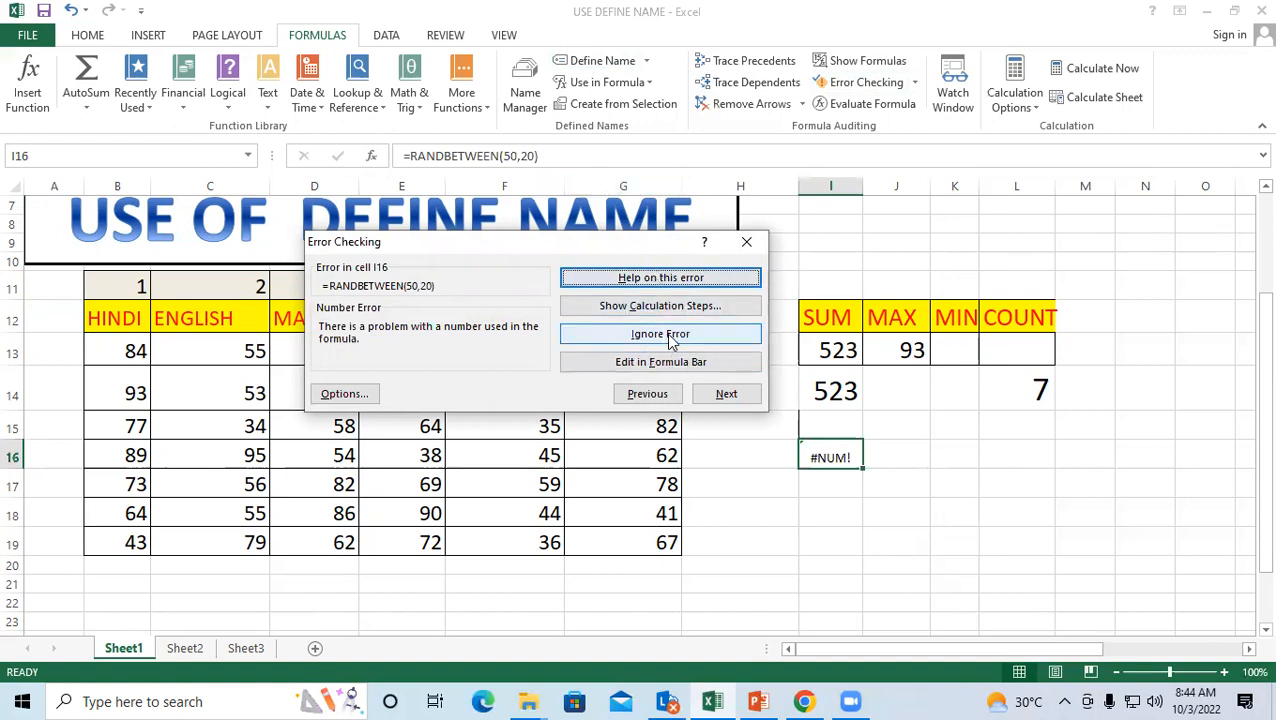
pyautogui.click(670, 338)
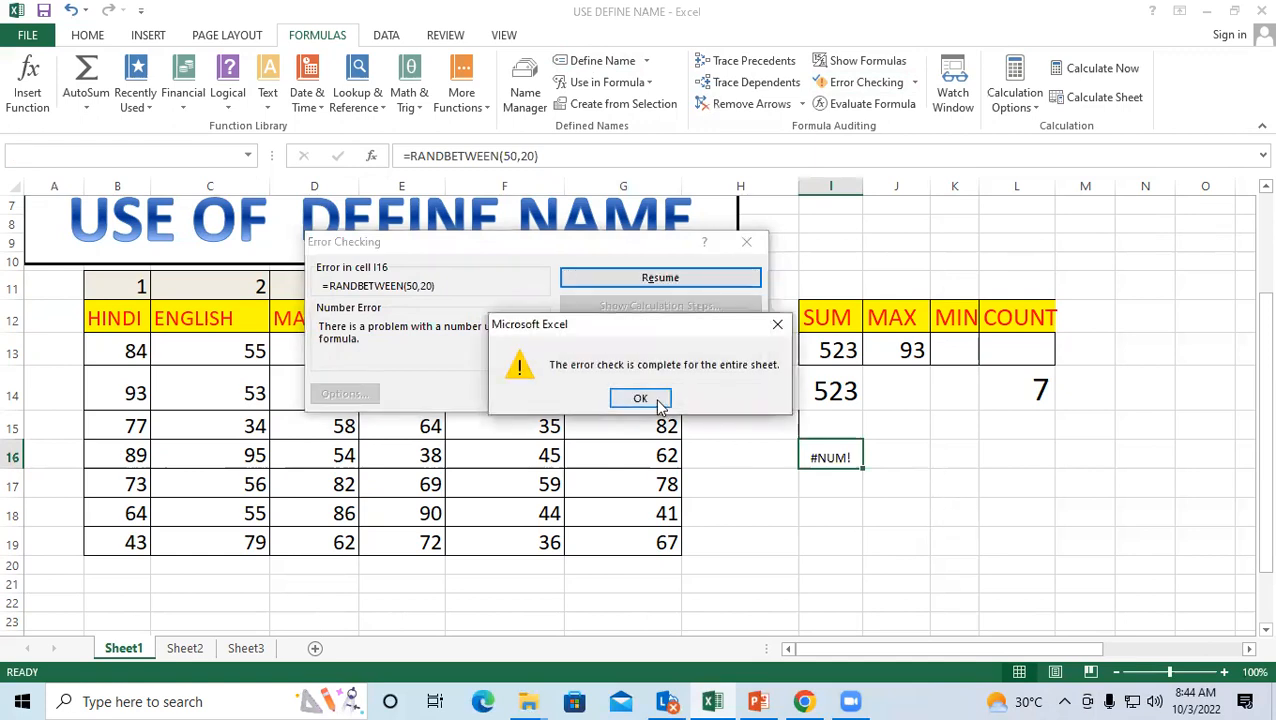
pyautogui.click(652, 398)
pyautogui.click(966, 435)
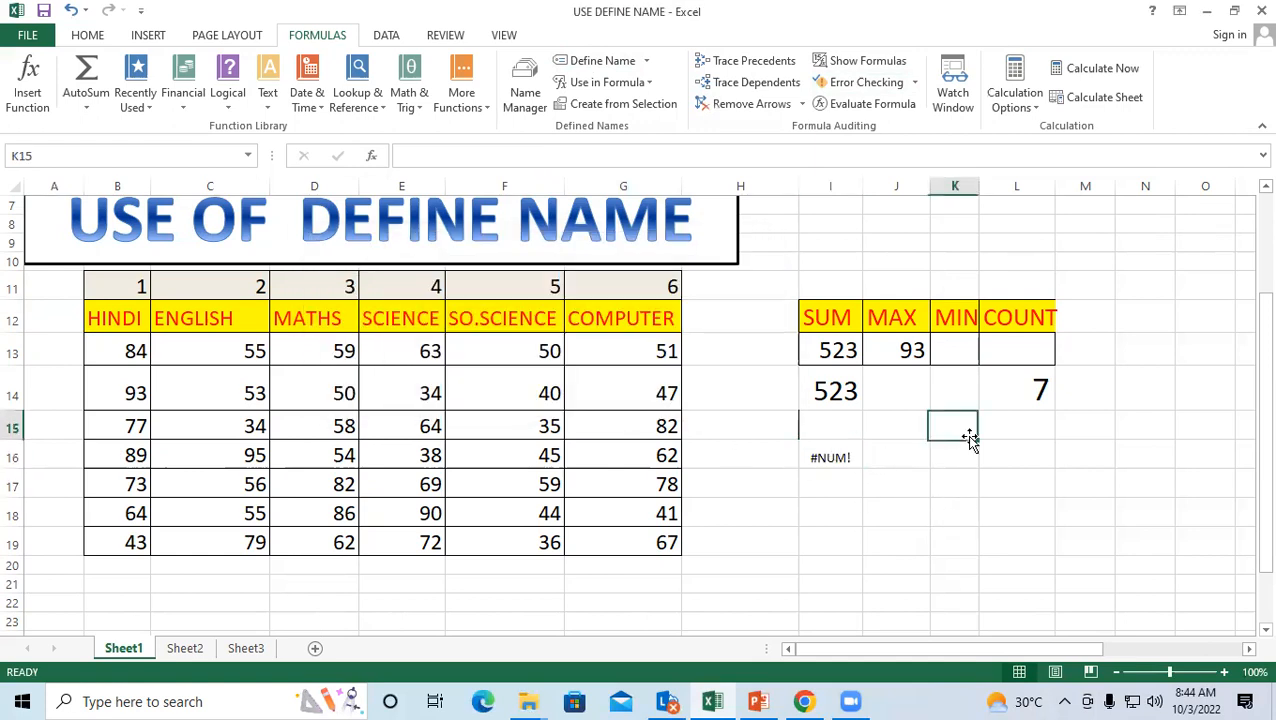
pyautogui.click(858, 82)
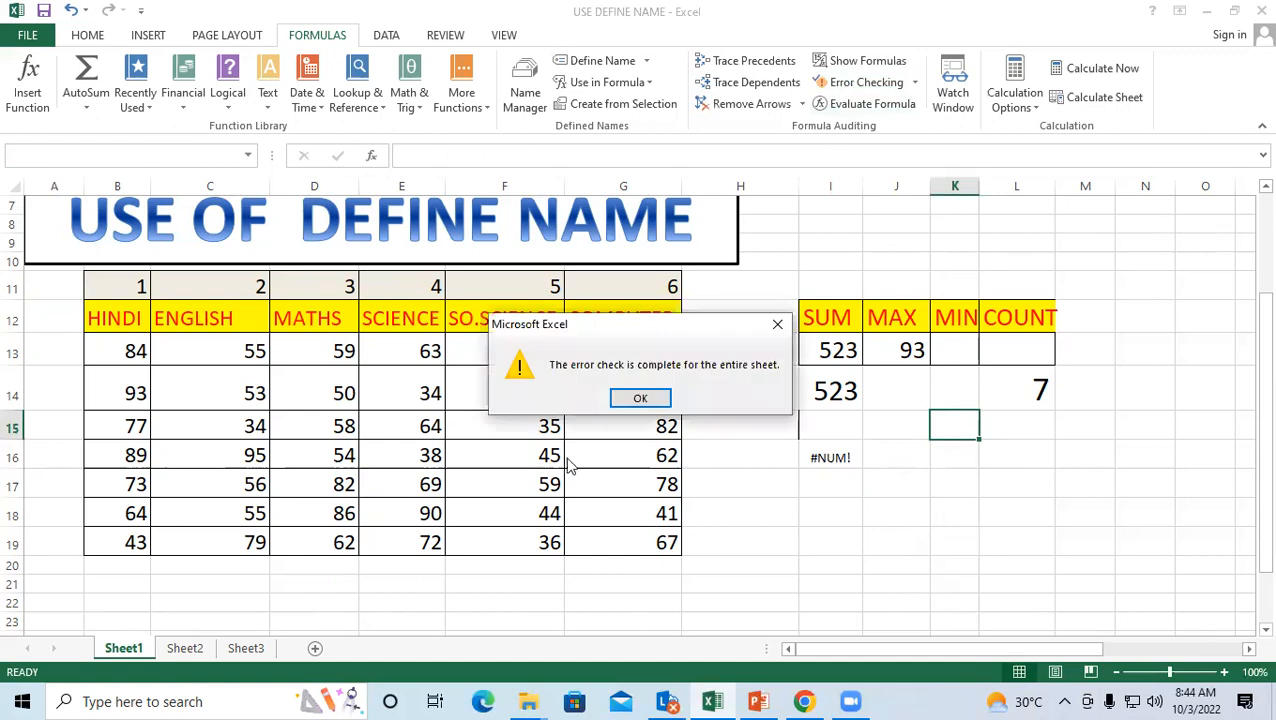
pyautogui.click(640, 399)
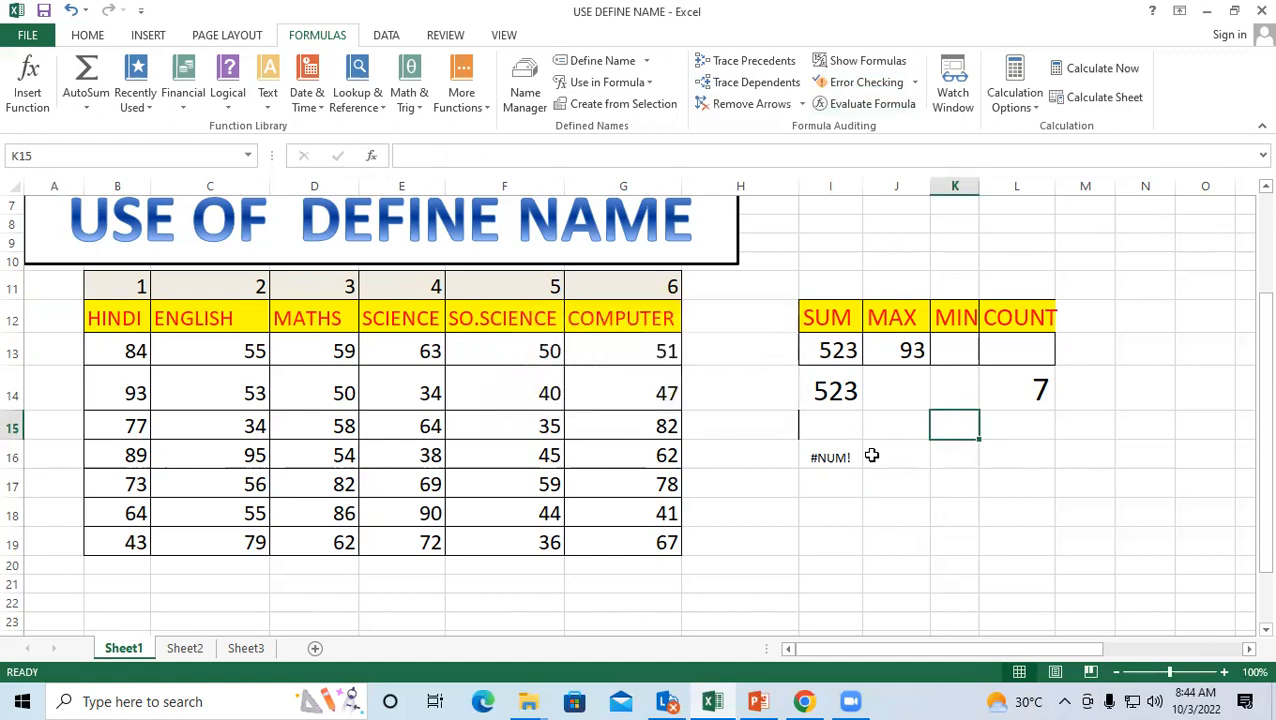
# Step: Undo and redo the RANDBETWEEN entry in I16 to bring back its error flag
pyautogui.click(868, 452)
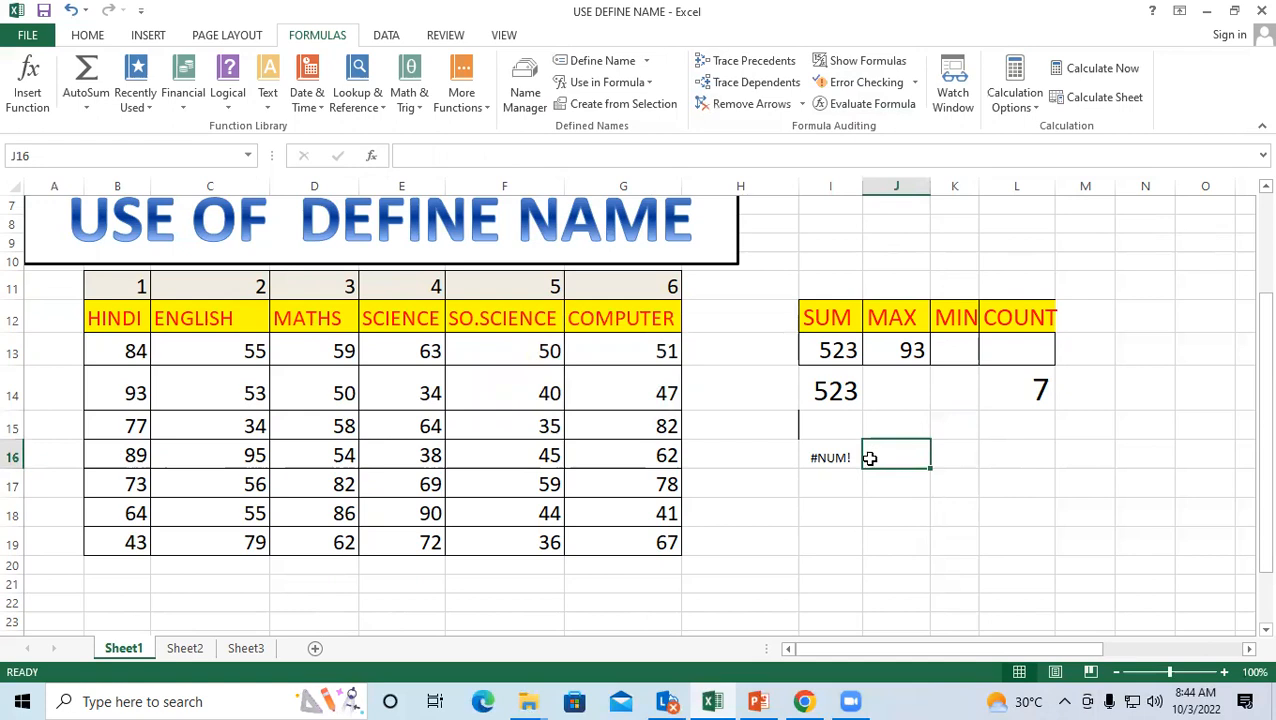
pyautogui.hotkey('ctrl', 'z')
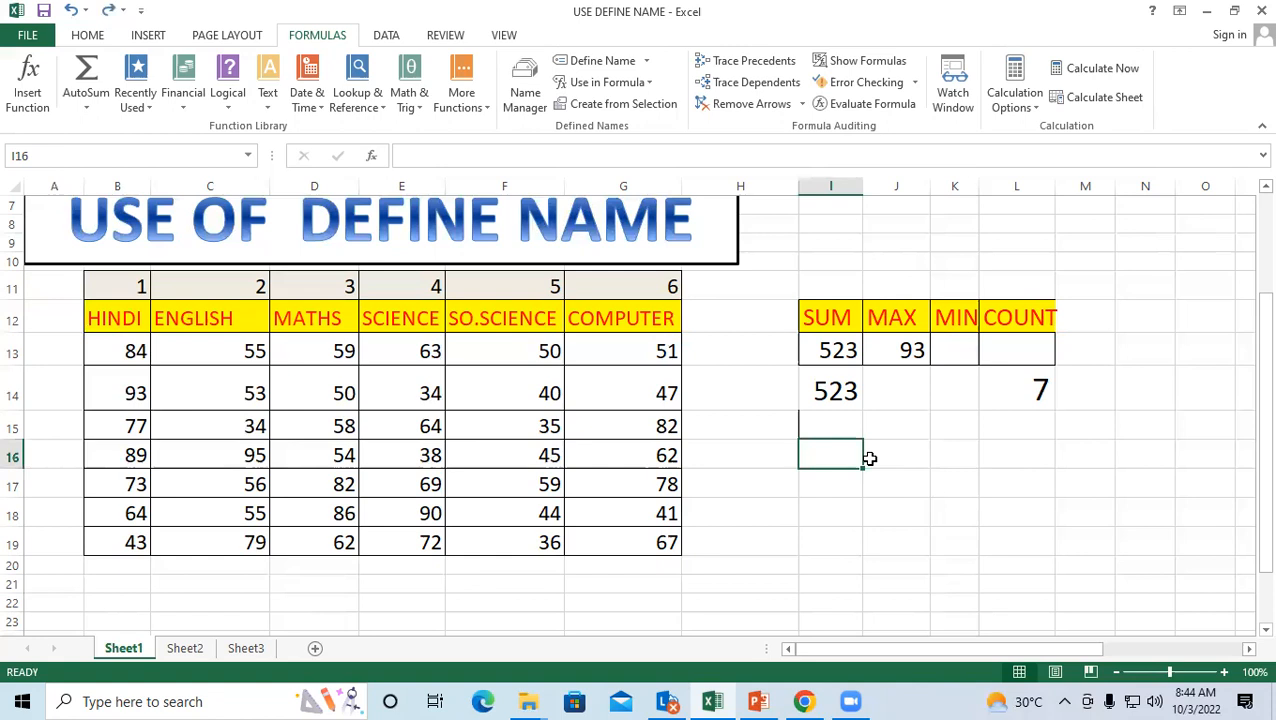
pyautogui.hotkey('ctrl', 'y')
pyautogui.click(903, 504)
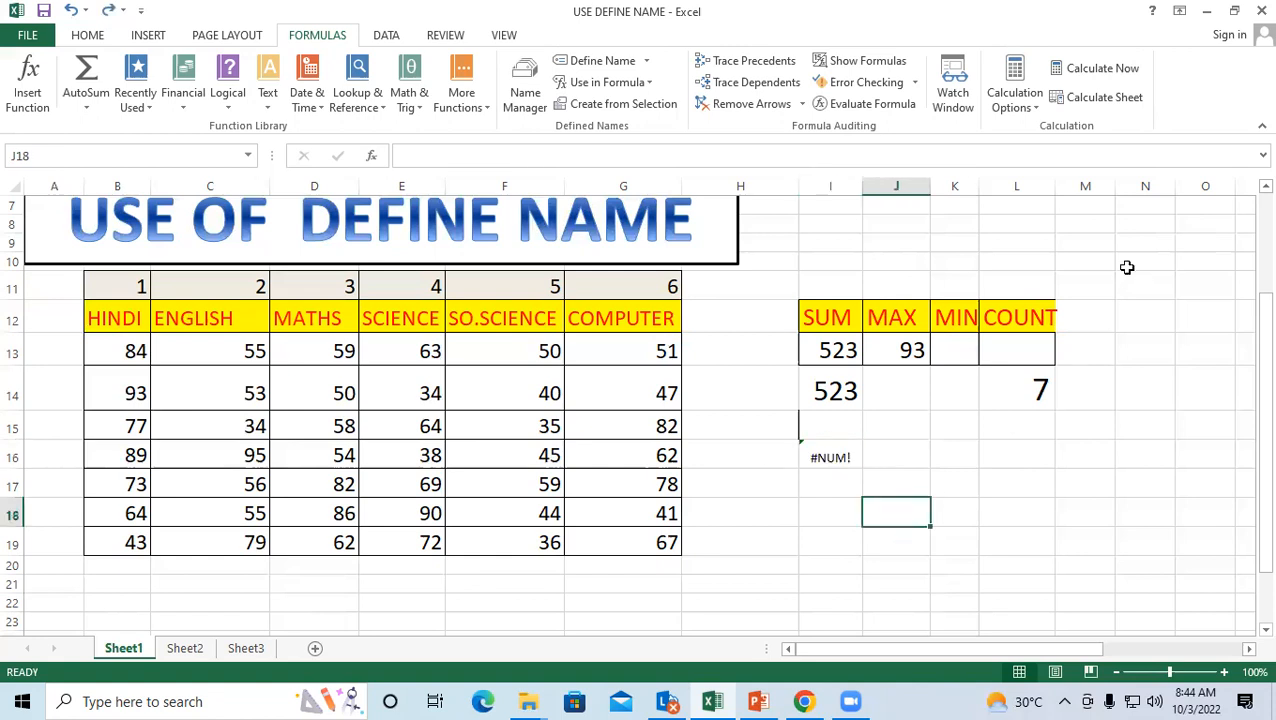
# Step: Correct the faulty I16 formula from error checking to =RANDBETWEEN(50,60), and close the dialog
pyautogui.click(1133, 263)
pyautogui.click(850, 82)
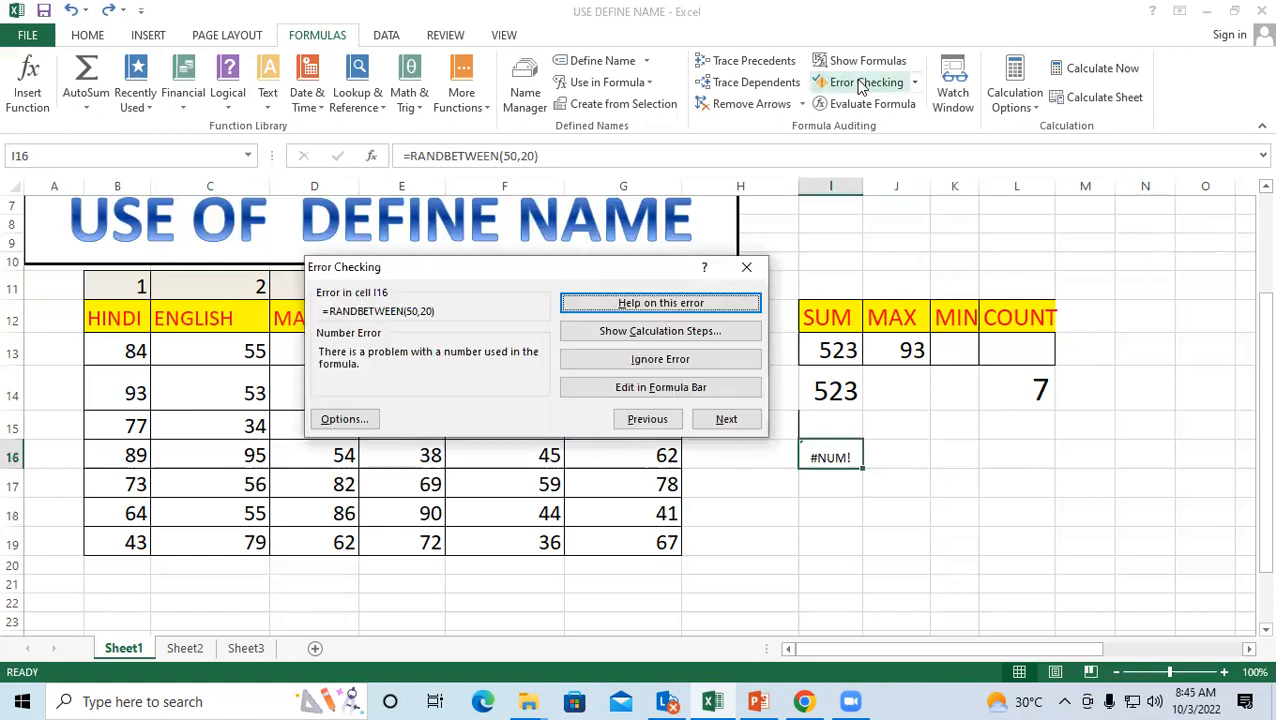
pyautogui.moveTo(453, 265); pyautogui.dragTo(295, 209)
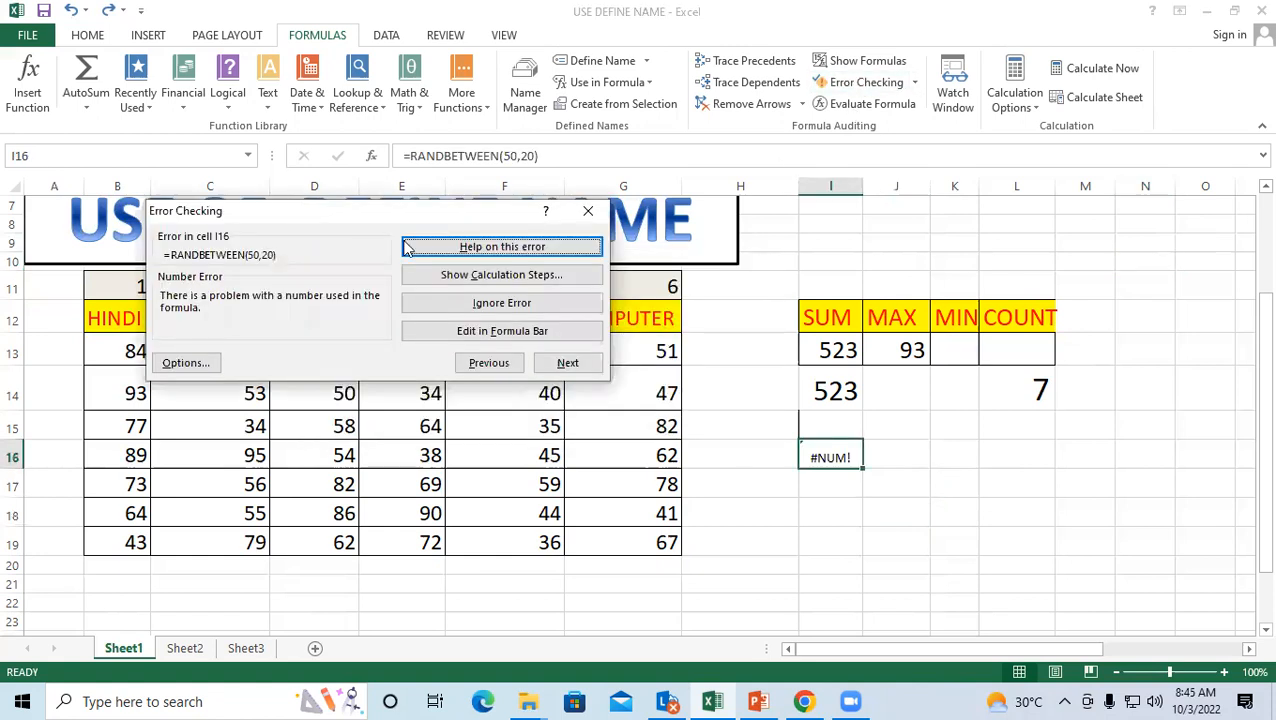
pyautogui.click(503, 337)
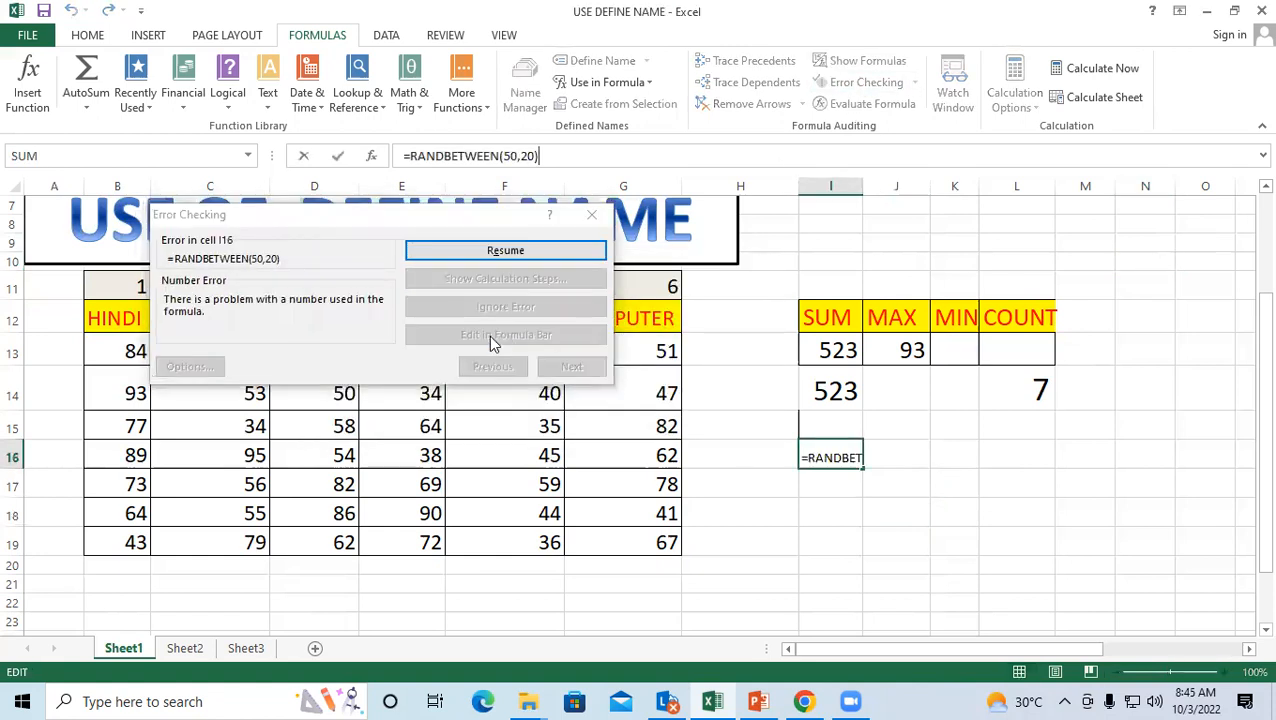
pyautogui.click(525, 156)
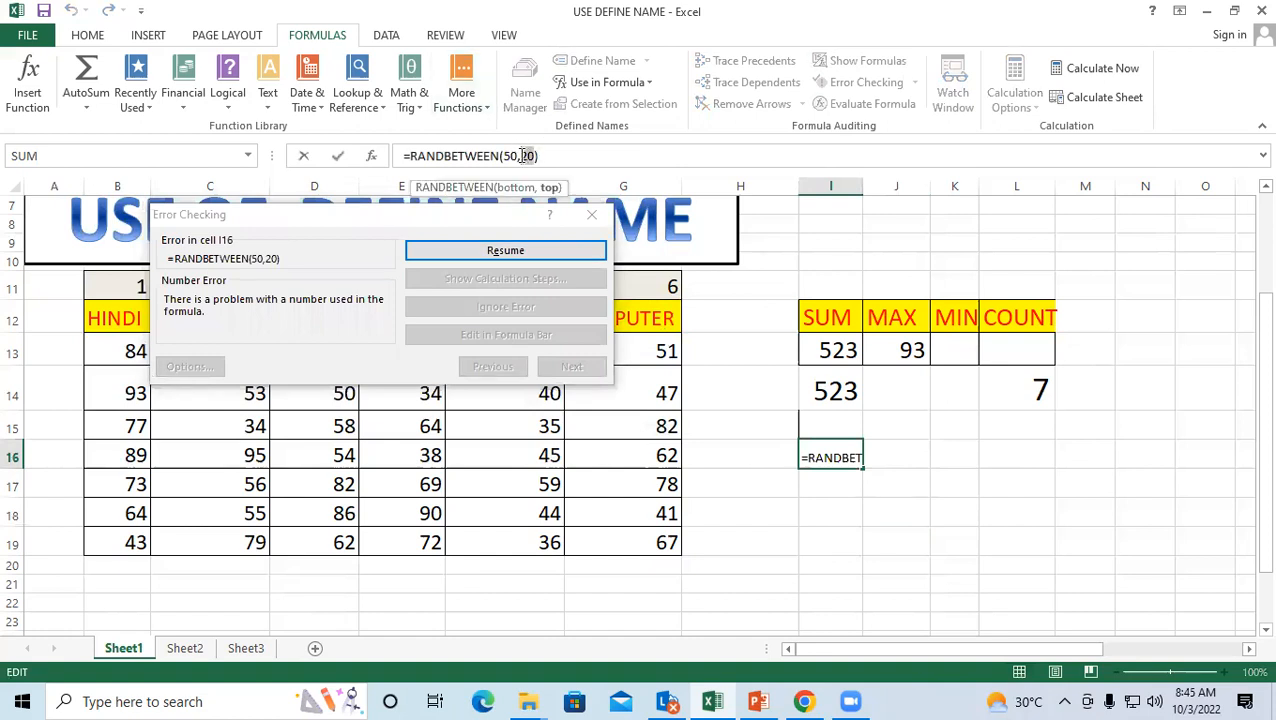
pyautogui.press('BackSpace')
pyautogui.write('6')
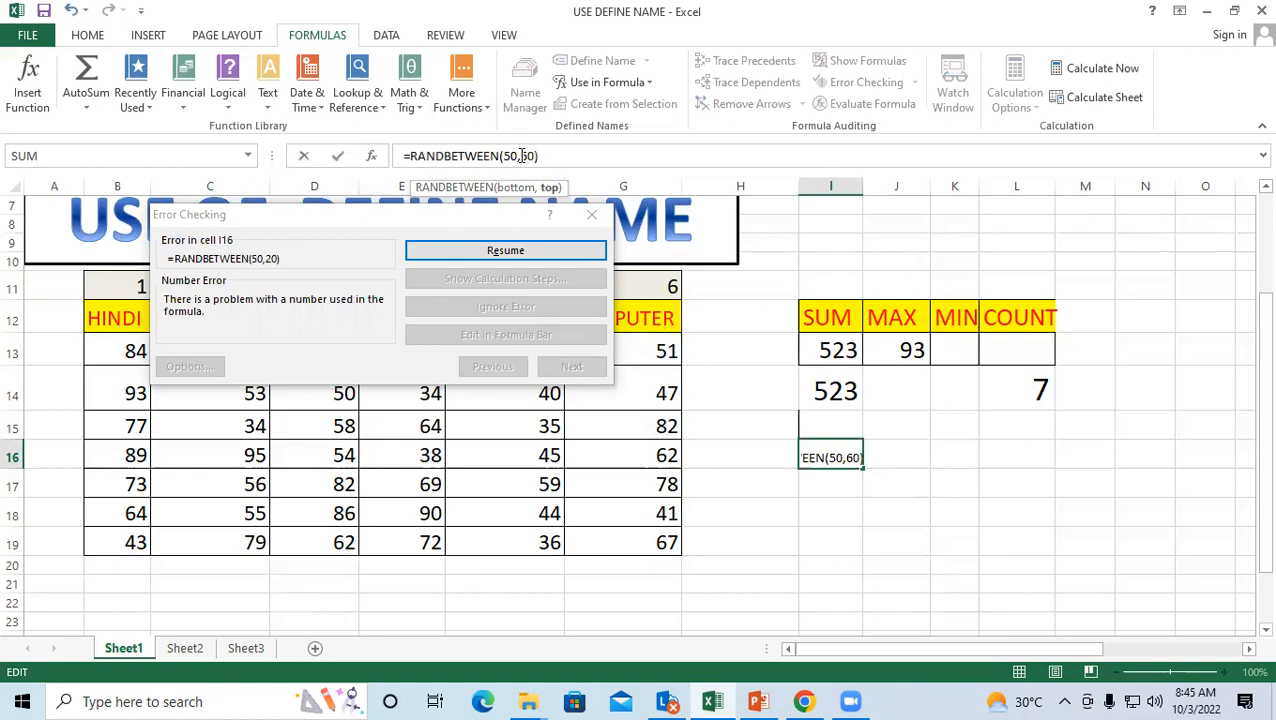
pyautogui.press('Return')
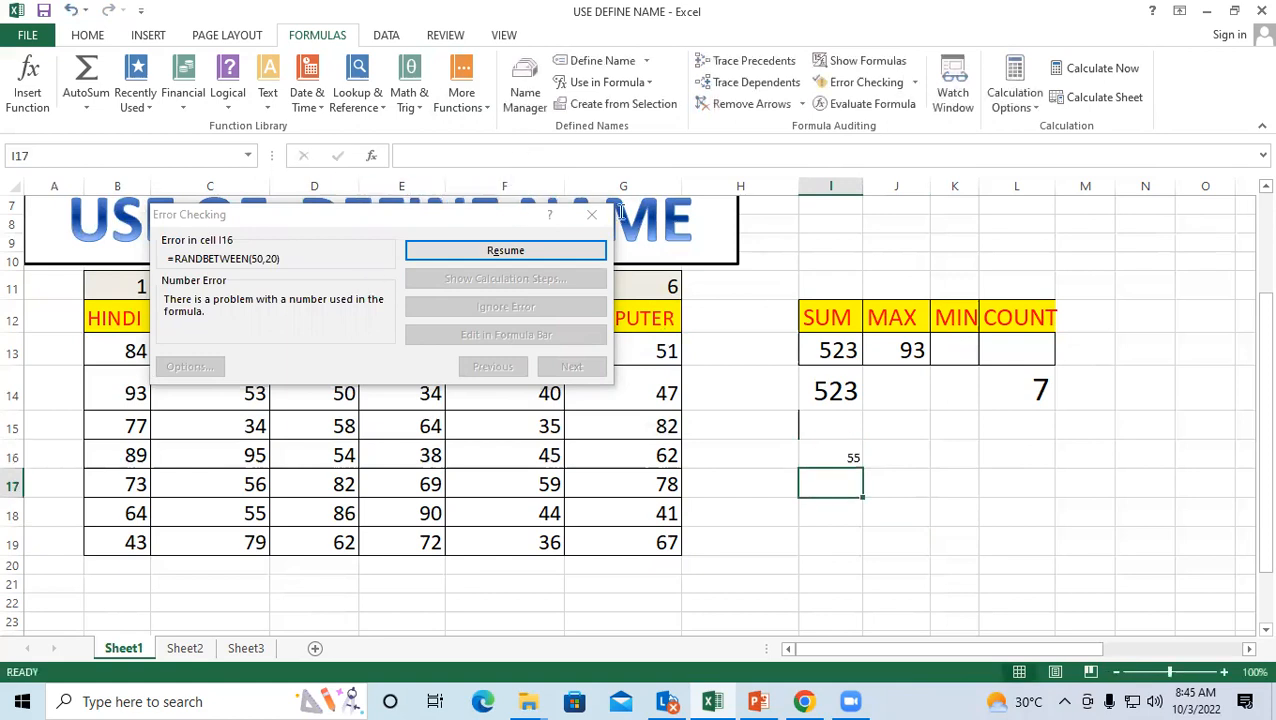
pyautogui.click(591, 214)
# Step: Recheck the sheet for errors with the corrected I16 formula, and return to the worksheet
pyautogui.click(898, 455)
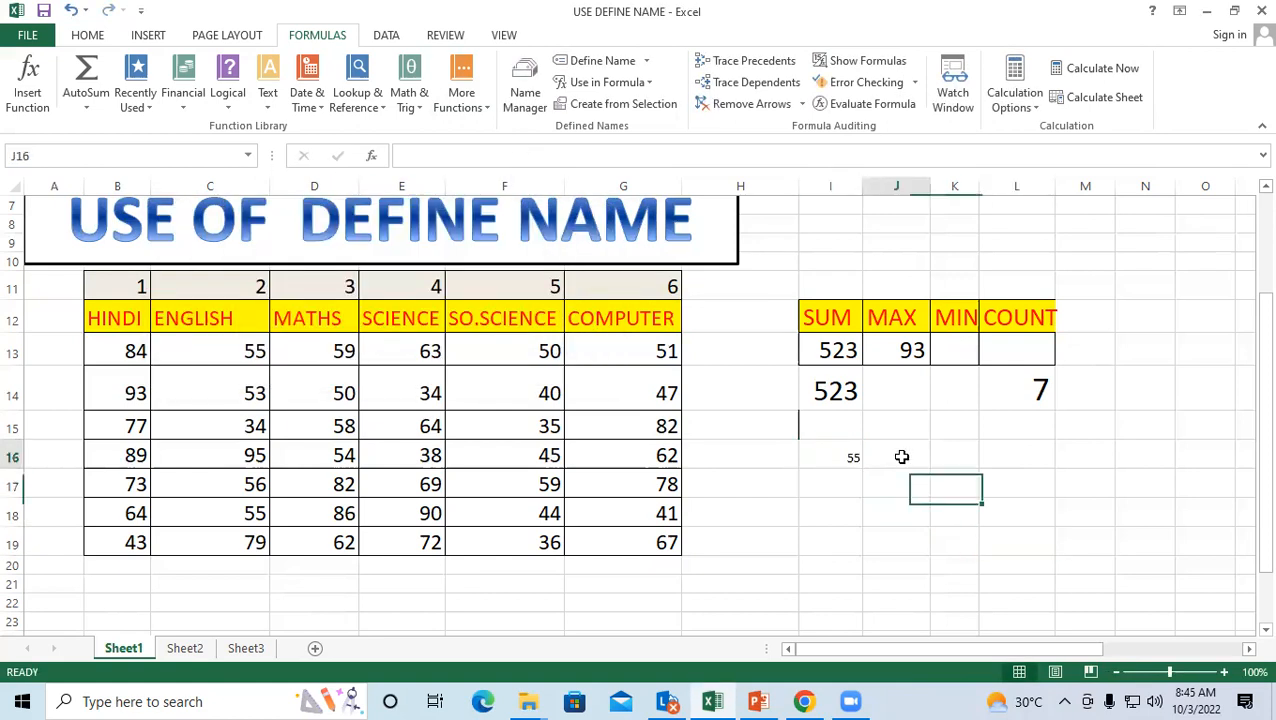
pyautogui.click(1149, 273)
pyautogui.click(848, 84)
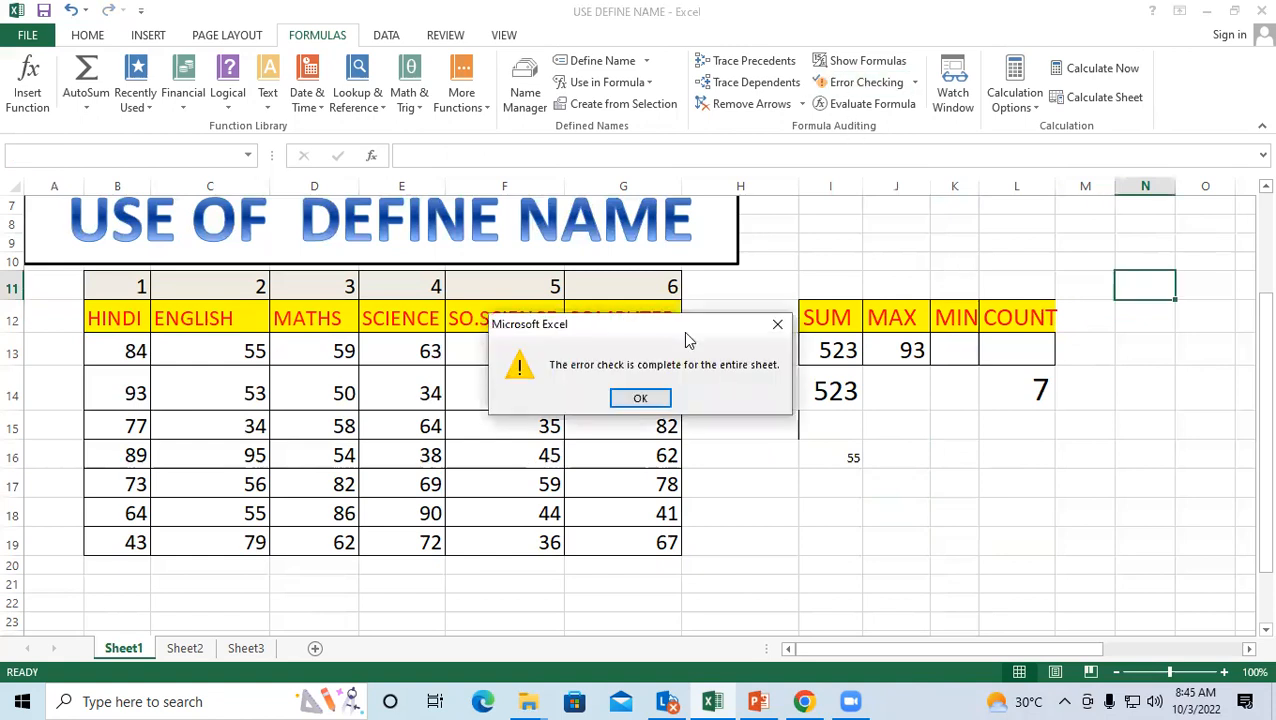
pyautogui.moveTo(684, 326); pyautogui.dragTo(475, 229)
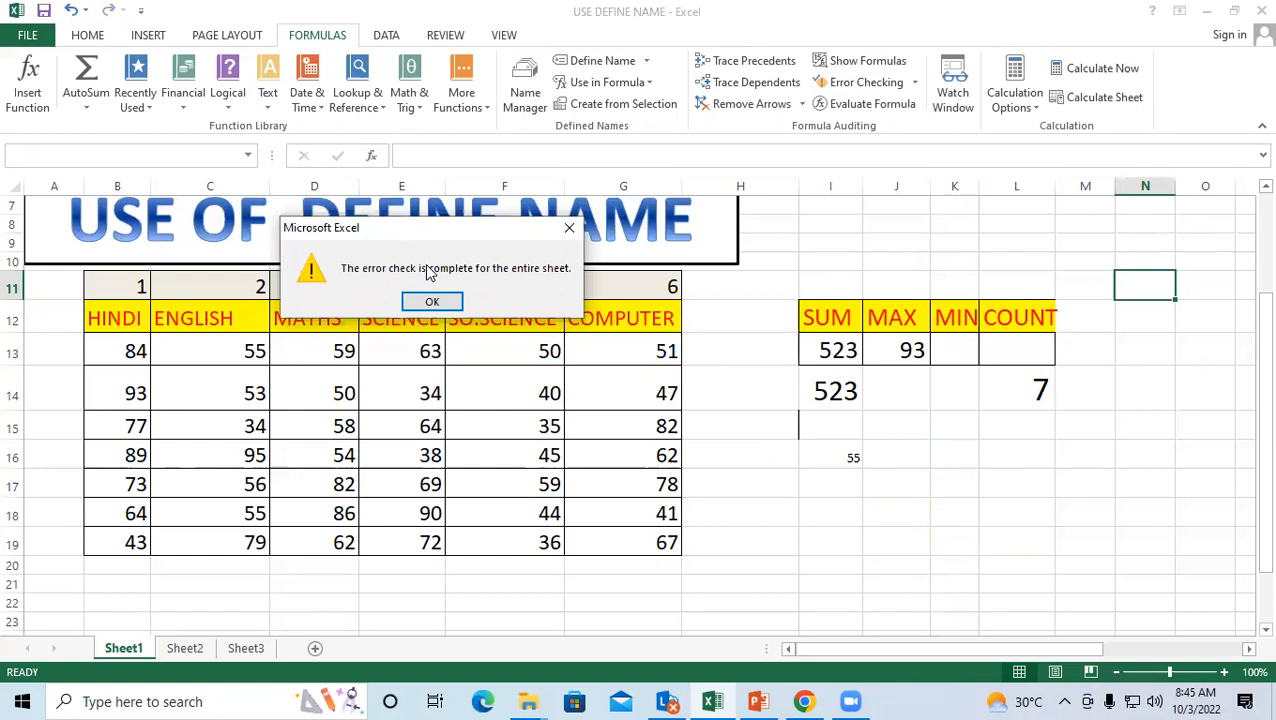
pyautogui.click(569, 228)
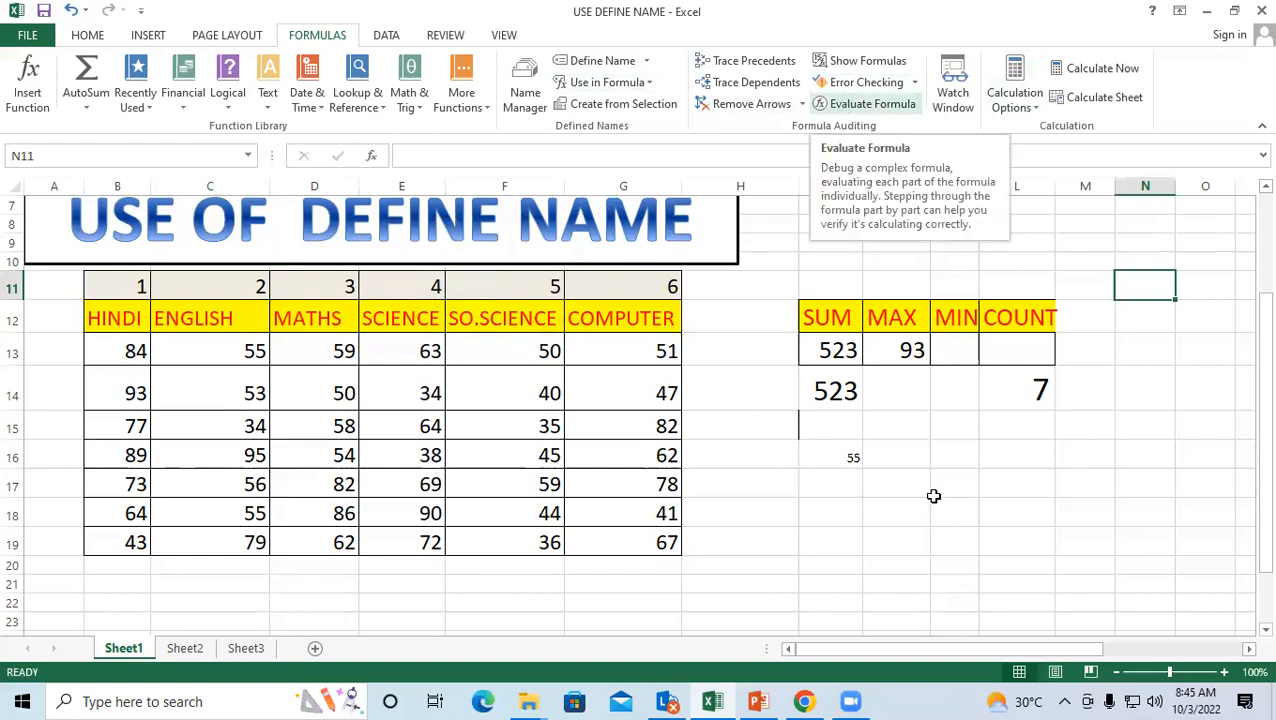
pyautogui.click(952, 565)
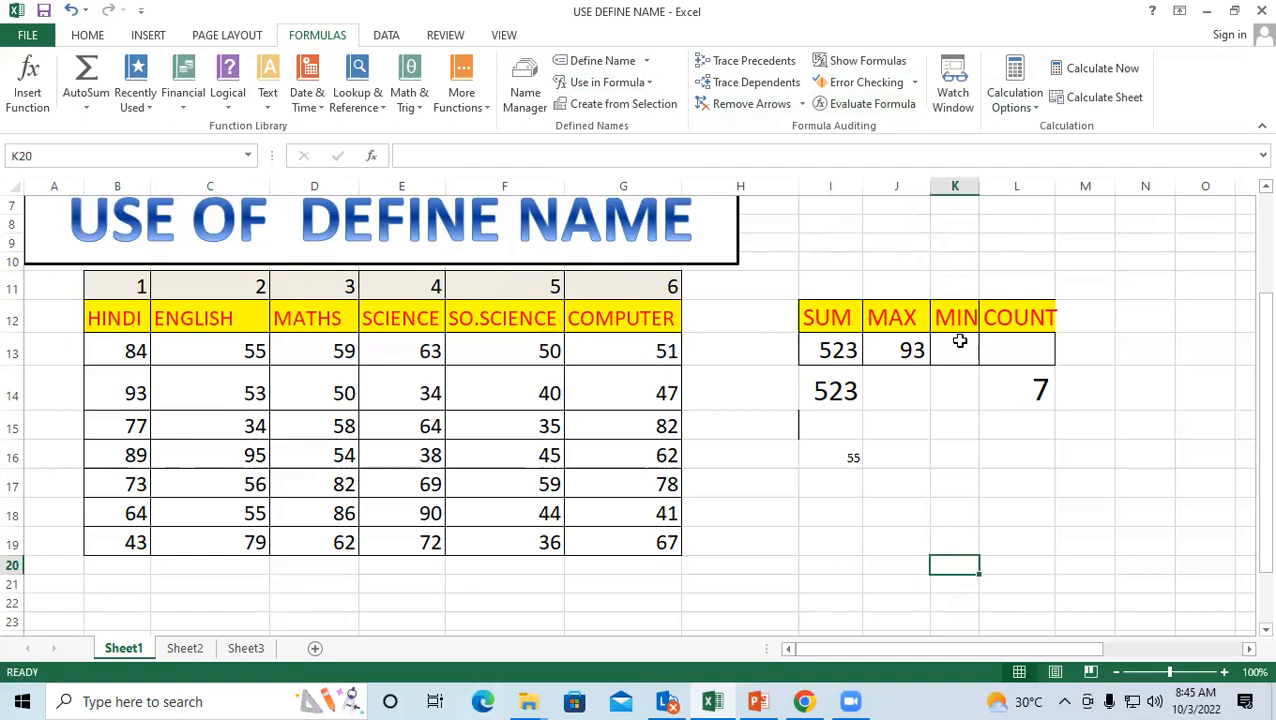
# Step: Evaluate the COUNT(SCIENCE) formula in L14 step by step, and close the evaluation
pyautogui.click(1023, 381)
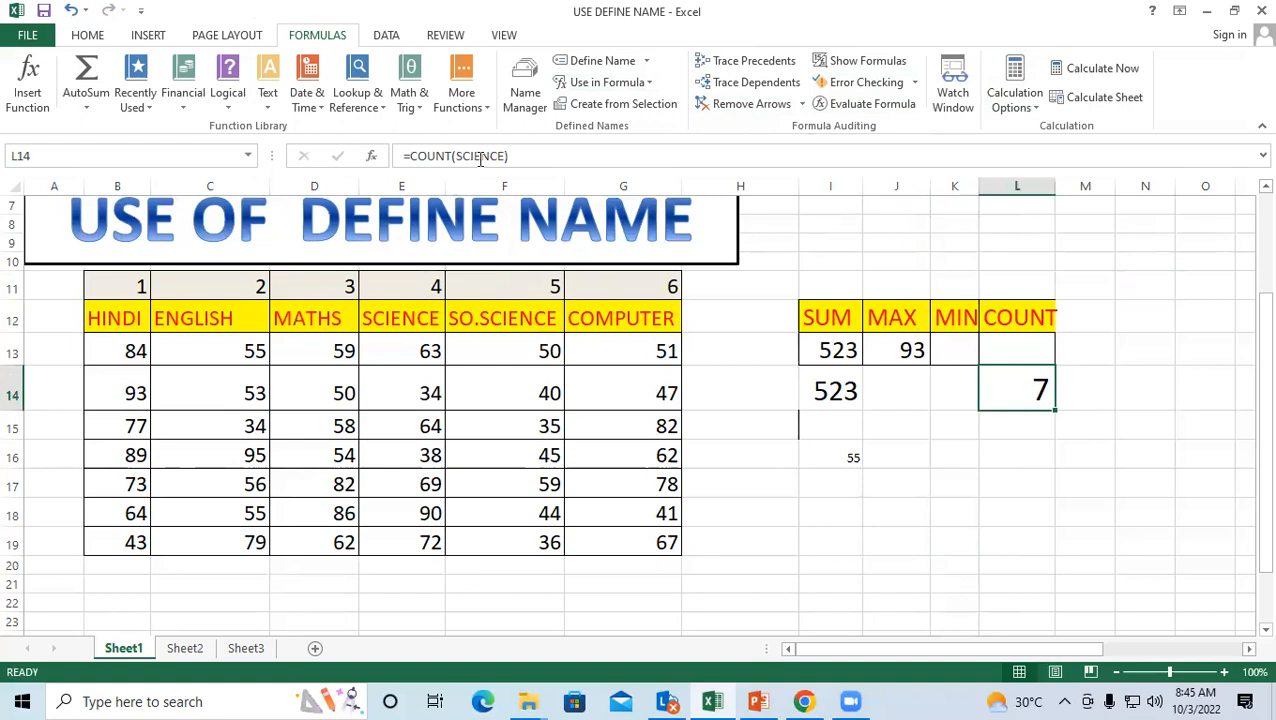
pyautogui.click(866, 104)
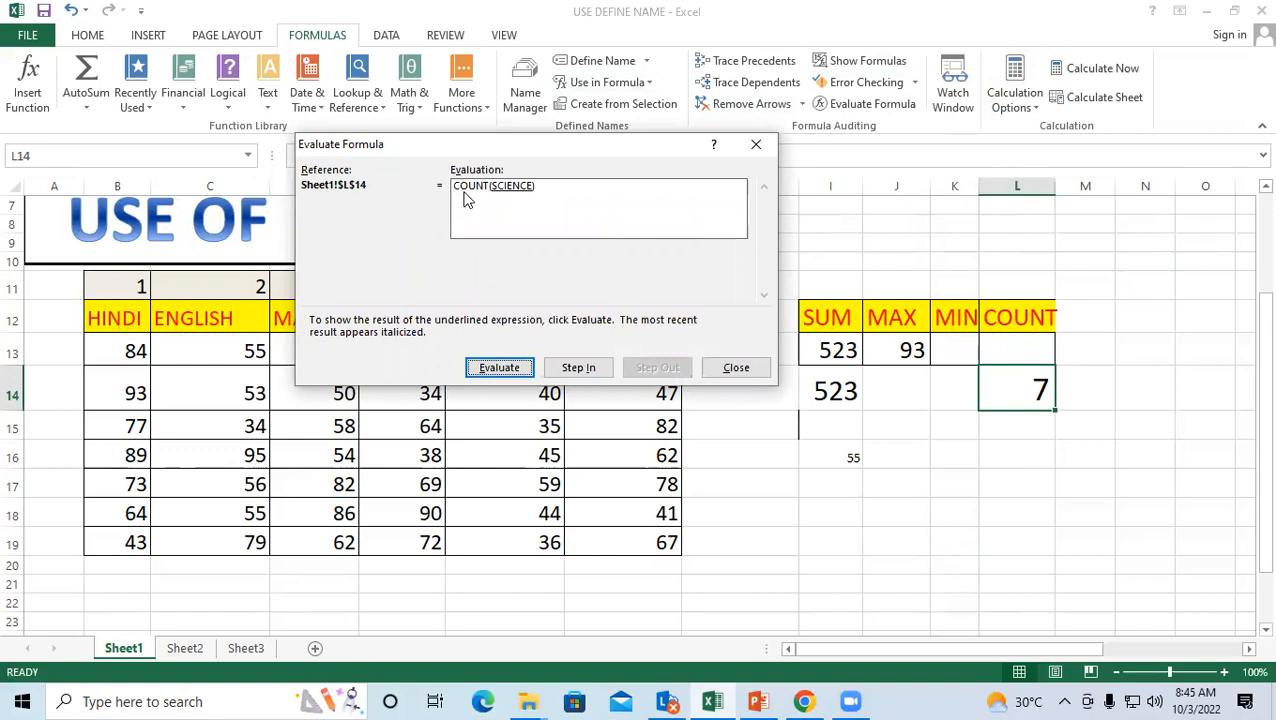
pyautogui.click(505, 367)
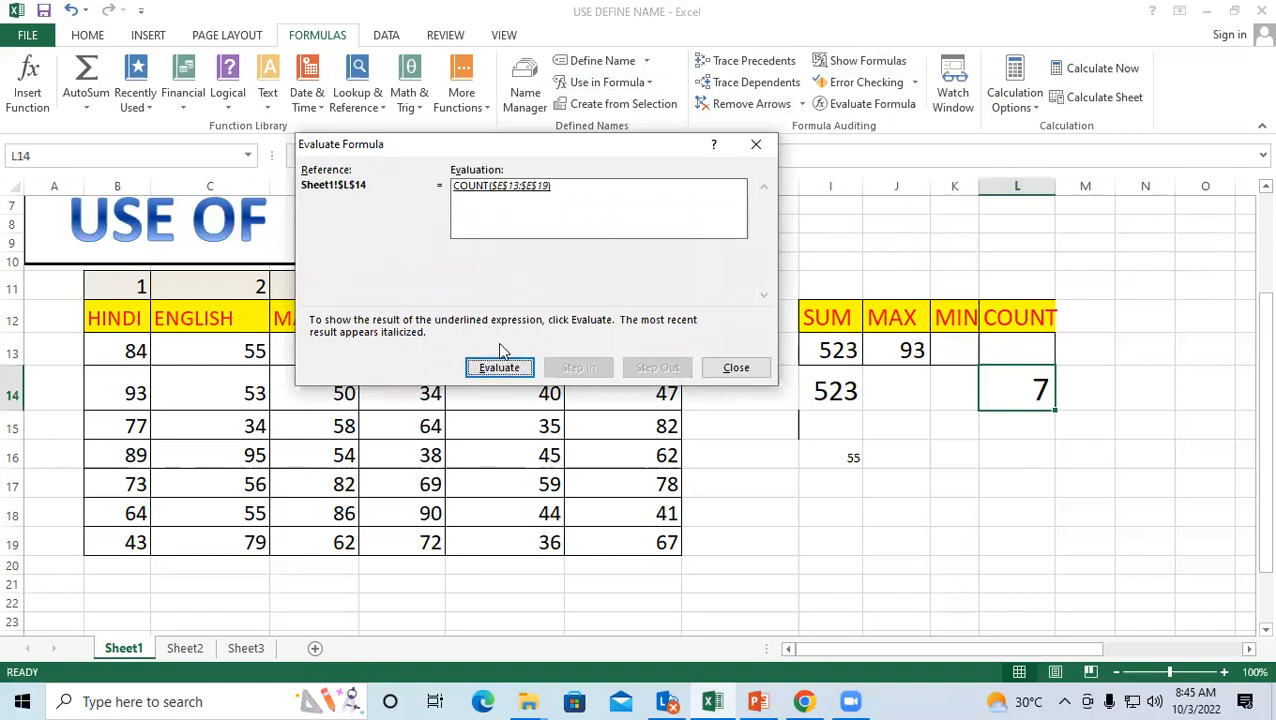
pyautogui.click(499, 367)
pyautogui.click(499, 367)
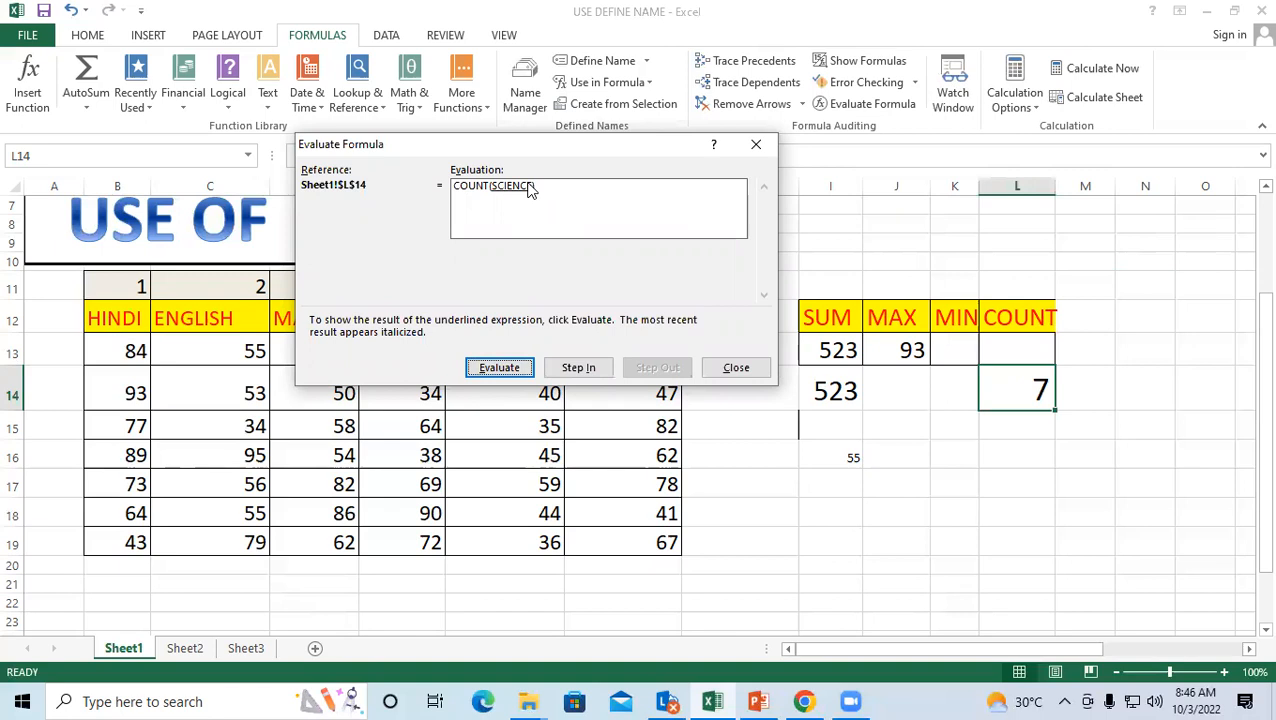
pyautogui.click(736, 367)
pyautogui.click(1025, 482)
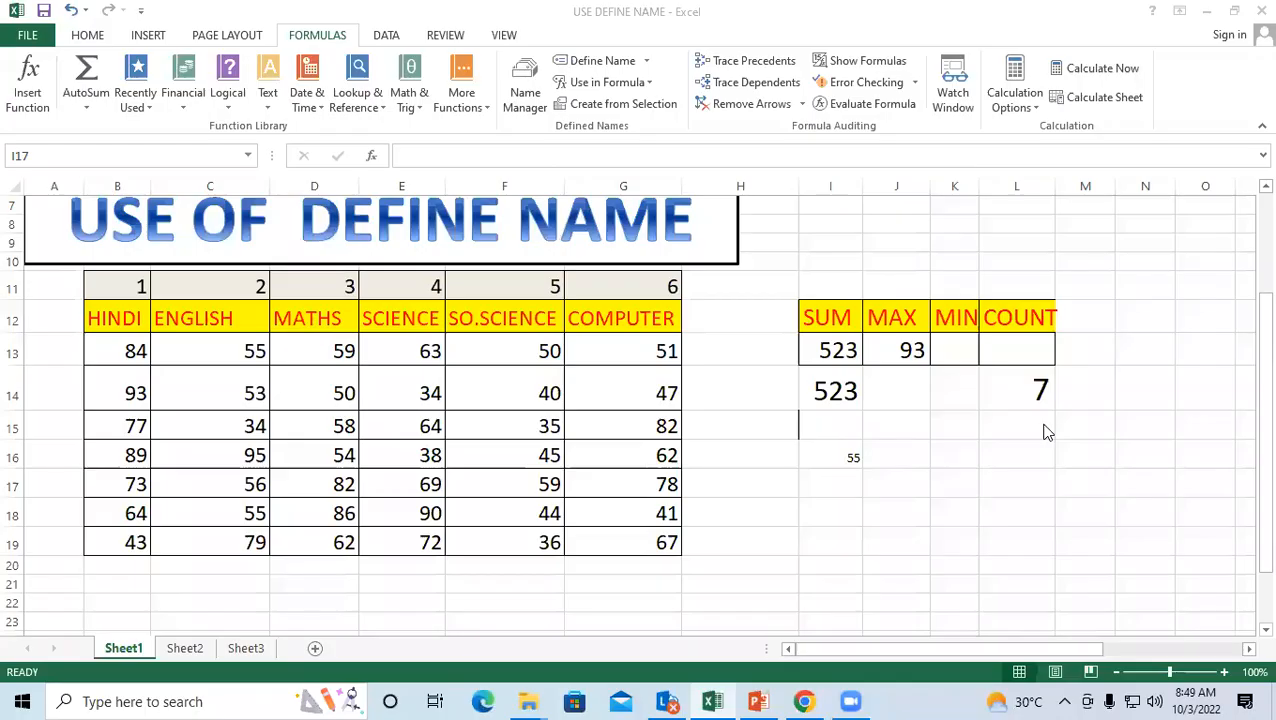
pyautogui.click(846, 484)
pyautogui.click(963, 501)
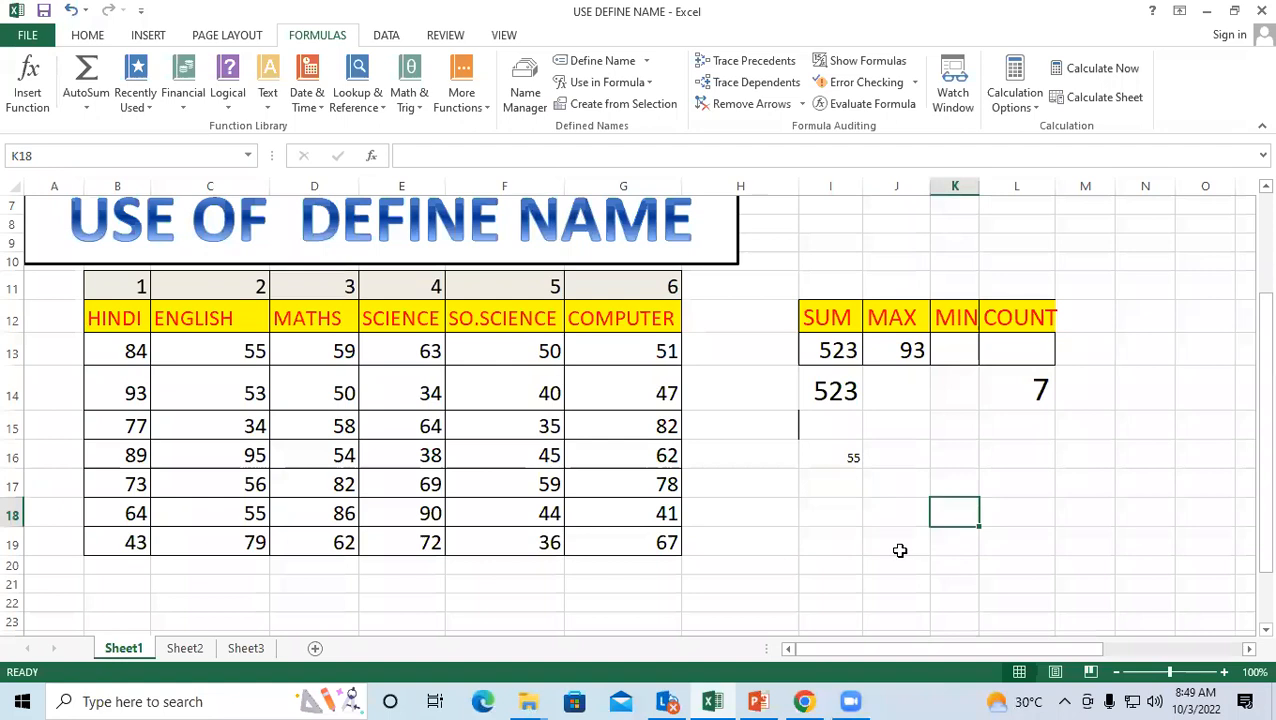
pyautogui.click(900, 550)
pyautogui.moveTo(121, 277); pyautogui.dragTo(650, 545)
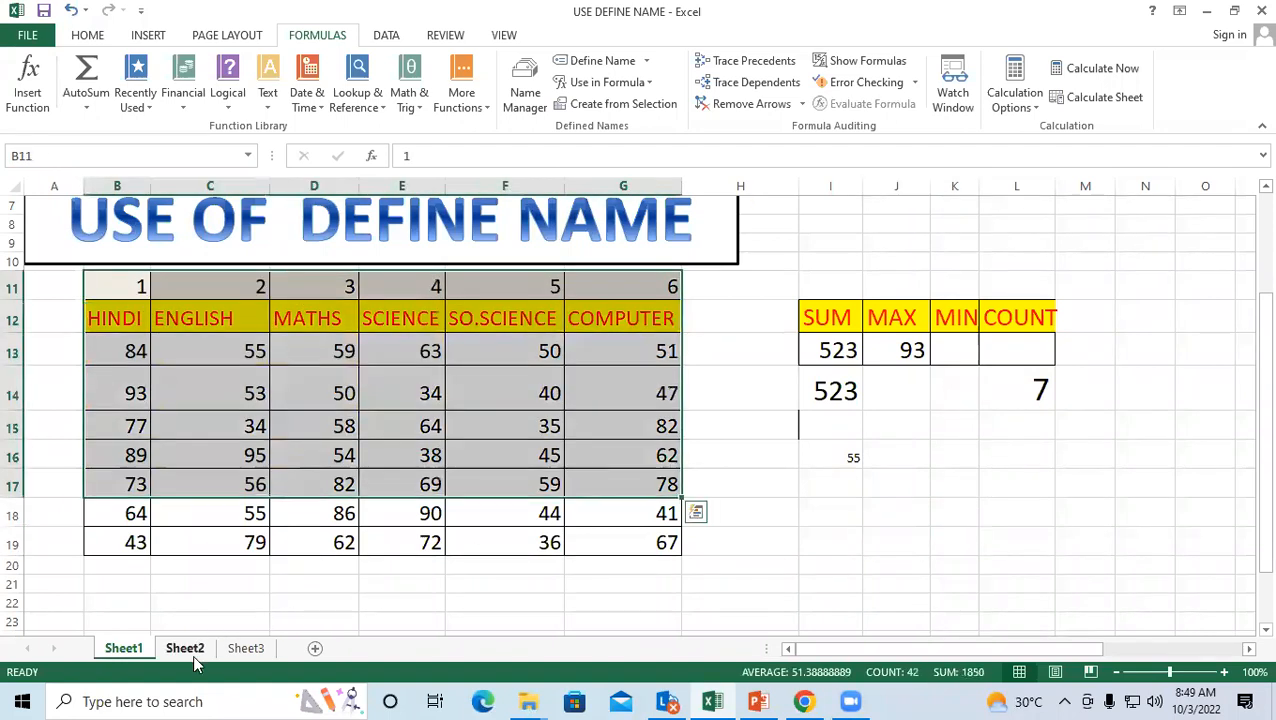
pyautogui.click(185, 648)
pyautogui.click(355, 337)
pyautogui.moveTo(354, 280); pyautogui.dragTo(612, 320)
# Step: Enter the sample text RTYRT in G5 and YTR in I8 on Sheet3
pyautogui.click(246, 648)
pyautogui.click(407, 290)
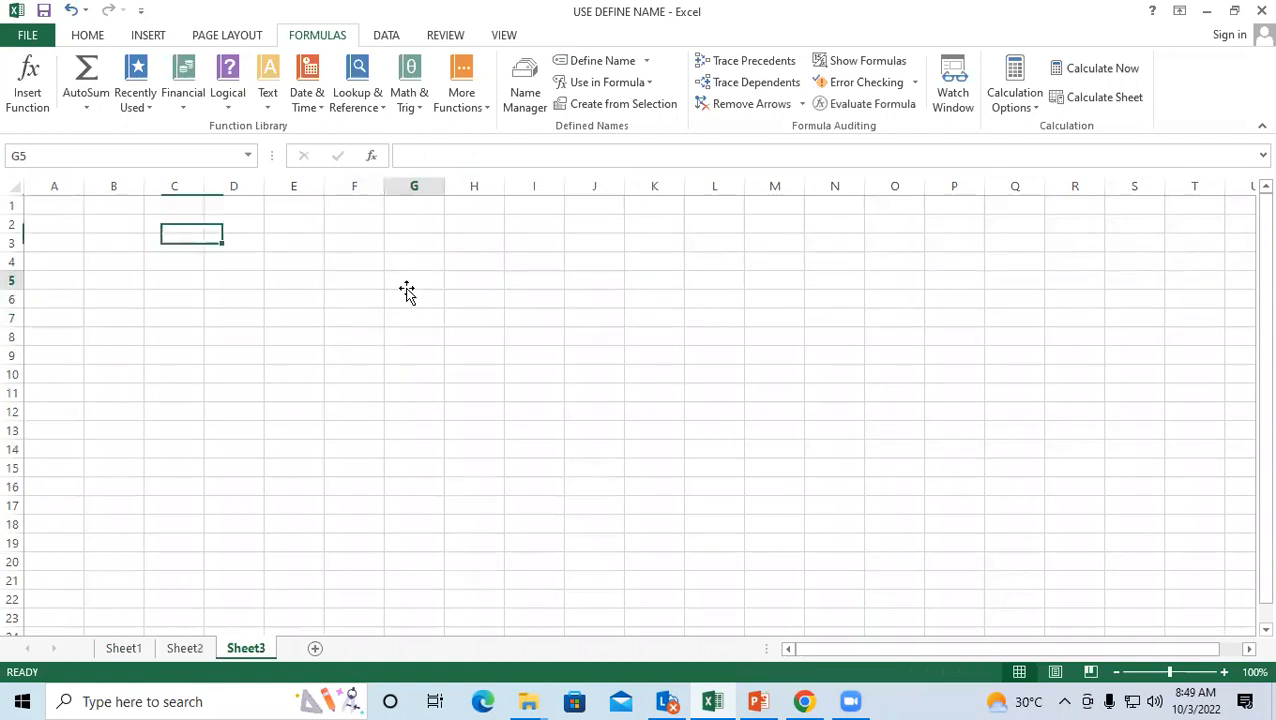
pyautogui.write('RTYRT')
pyautogui.moveTo(514, 338); pyautogui.dragTo(508, 356)
pyautogui.write('YTR')
pyautogui.click(488, 372)
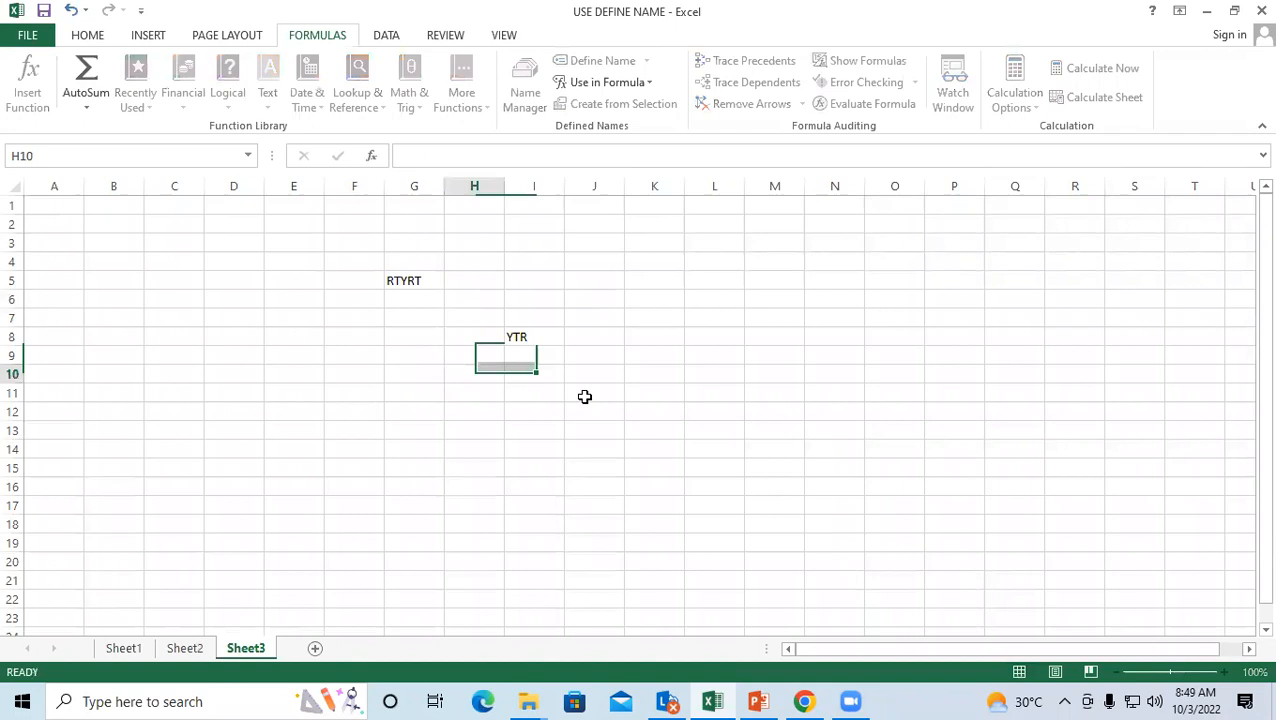
pyautogui.click(585, 395)
pyautogui.click(691, 418)
pyautogui.moveTo(412, 285); pyautogui.dragTo(553, 333)
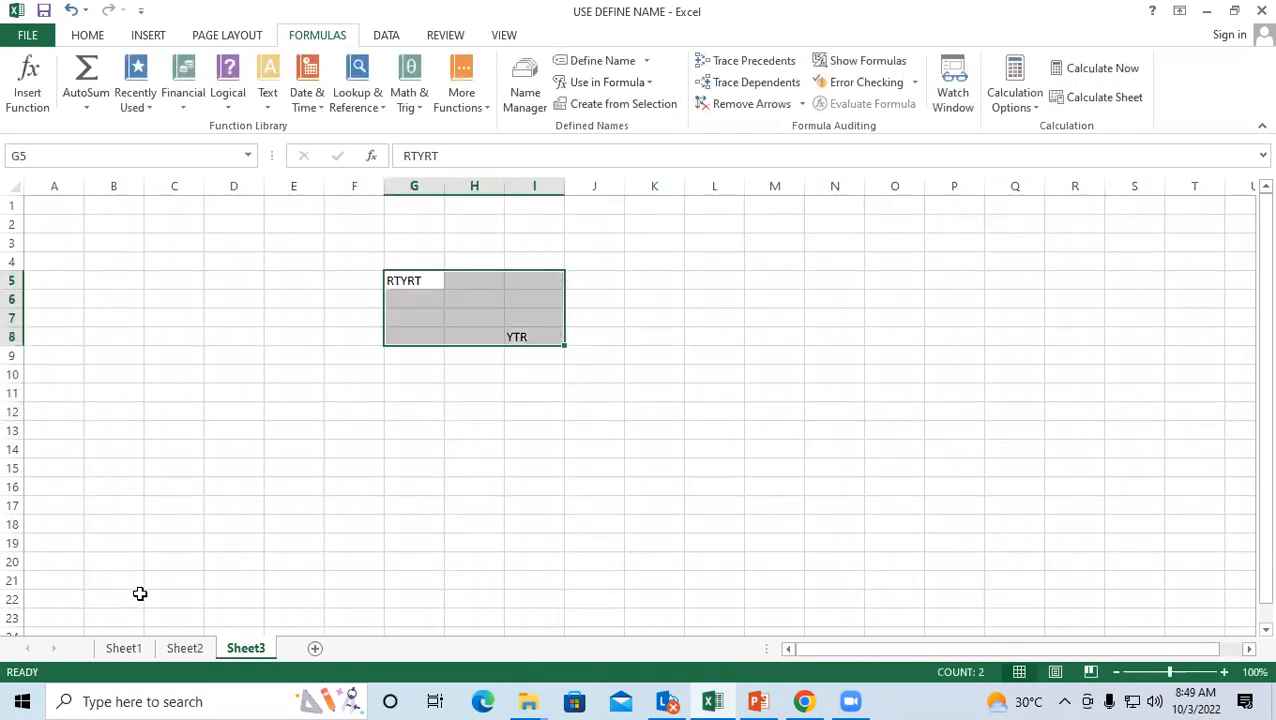
pyautogui.click(816, 376)
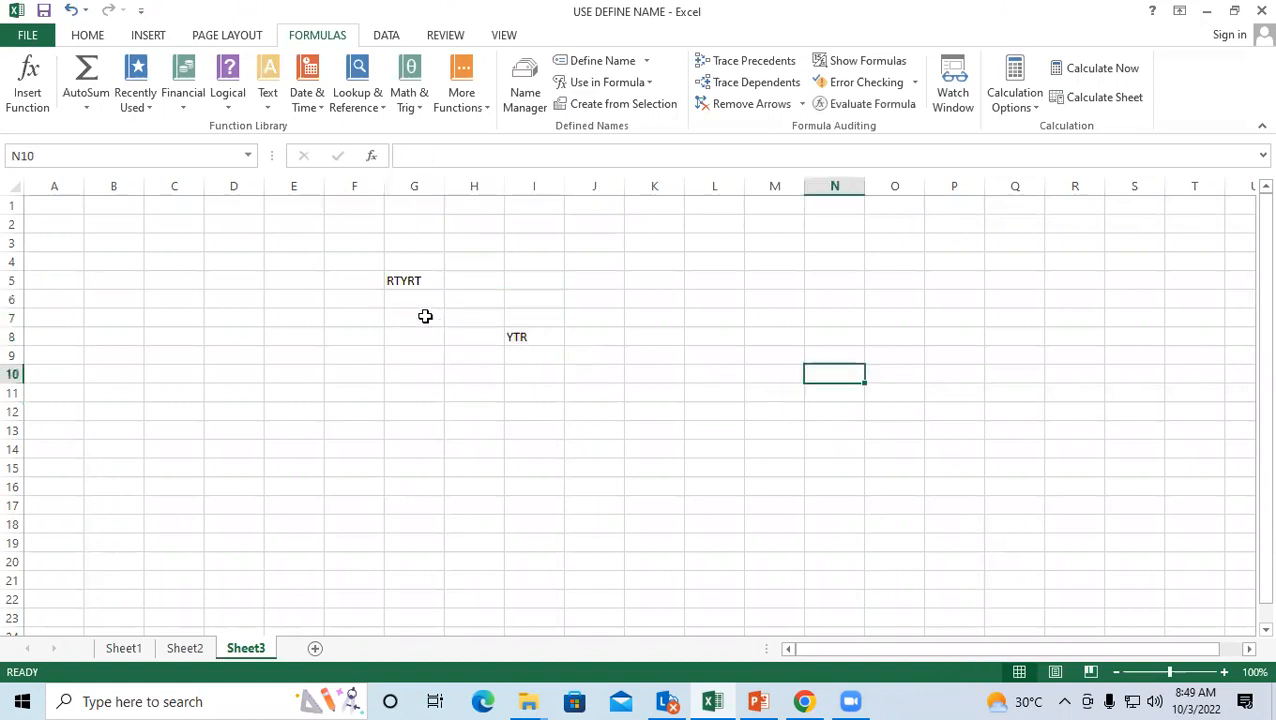
pyautogui.moveTo(408, 283); pyautogui.dragTo(541, 344)
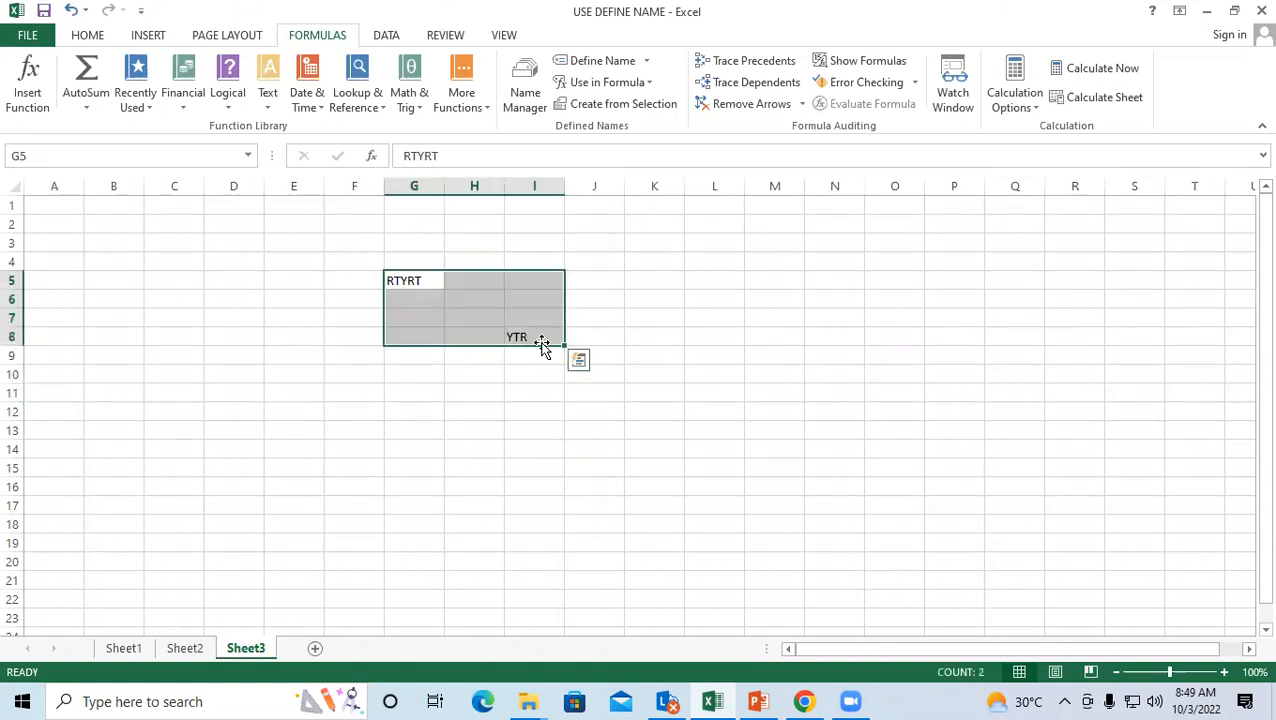
pyautogui.moveTo(560, 464); pyautogui.dragTo(610, 464)
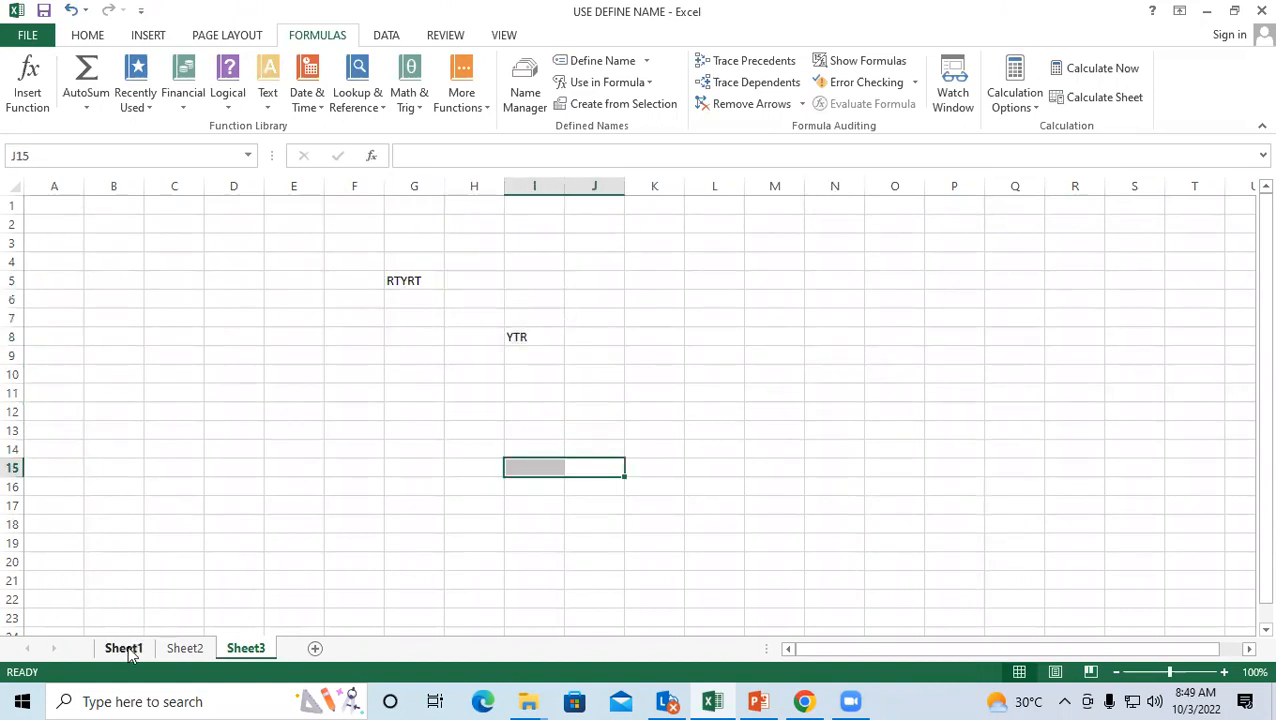
# Step: Open the Watch Window on Sheet1 and add a watch for the marks in D13:E17
pyautogui.click(124, 648)
pyautogui.click(790, 402)
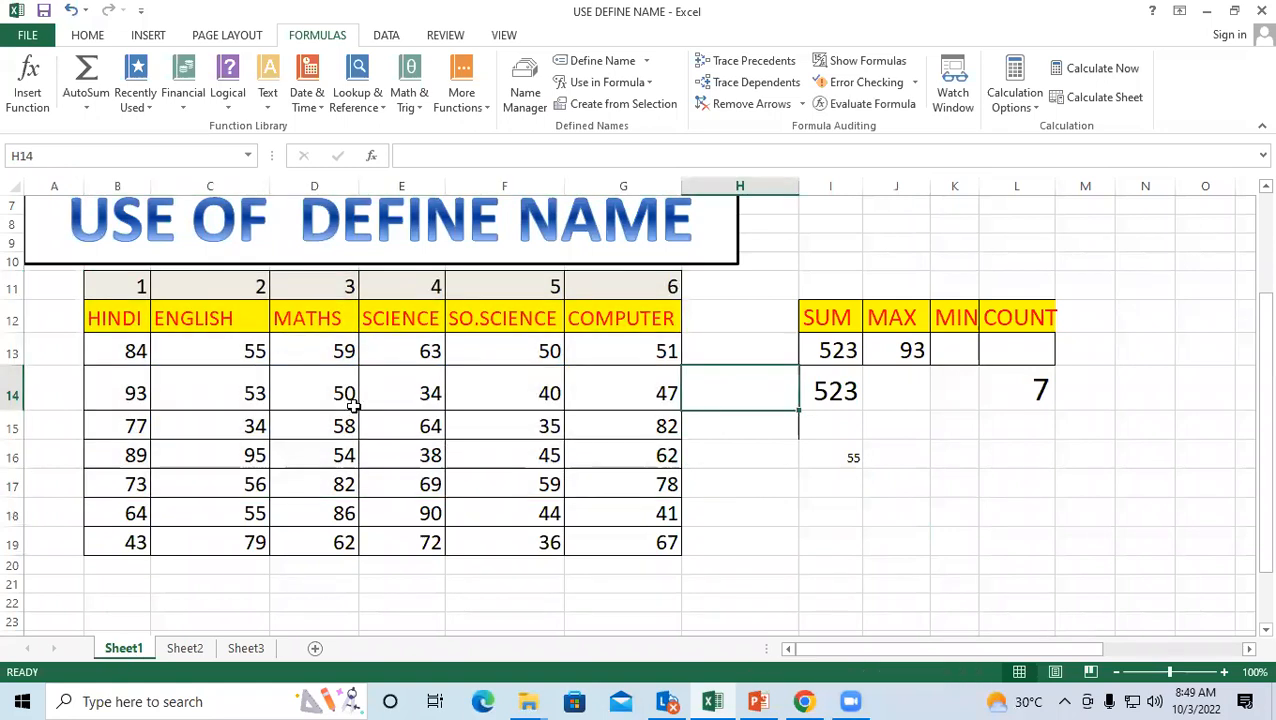
pyautogui.moveTo(345, 352); pyautogui.dragTo(393, 476)
pyautogui.click(953, 80)
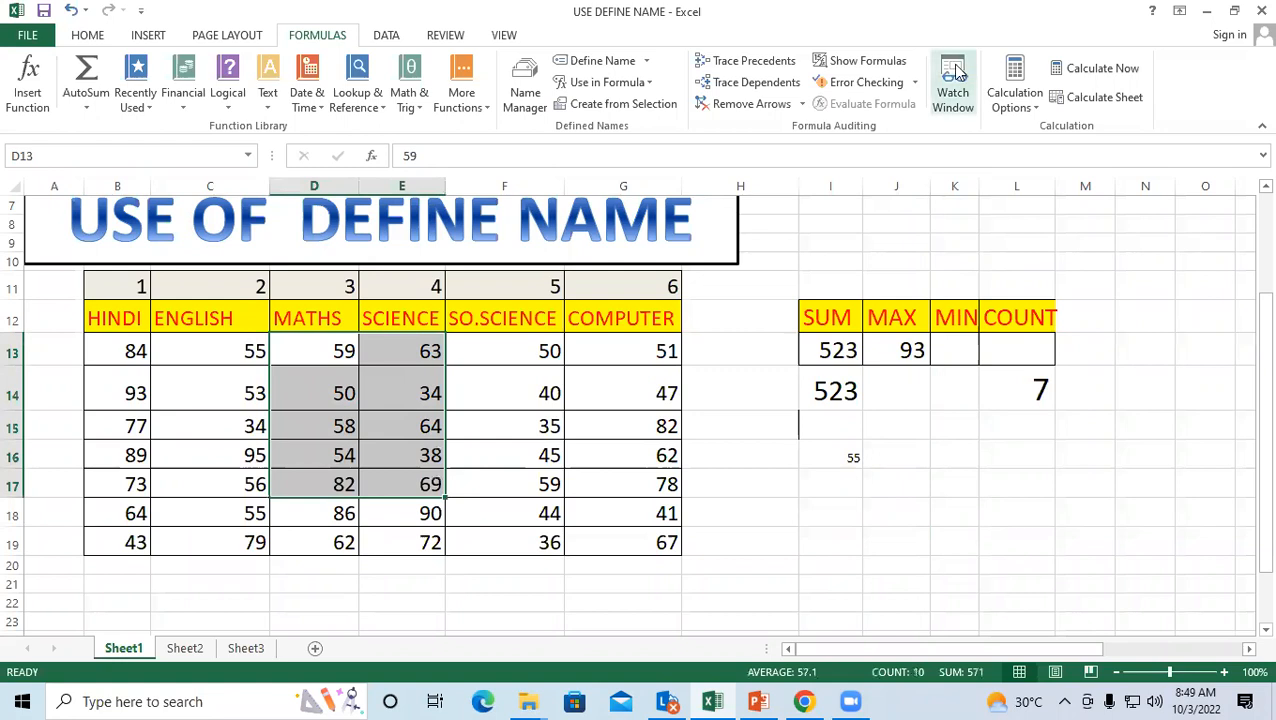
pyautogui.moveTo(566, 291); pyautogui.dragTo(313, 256)
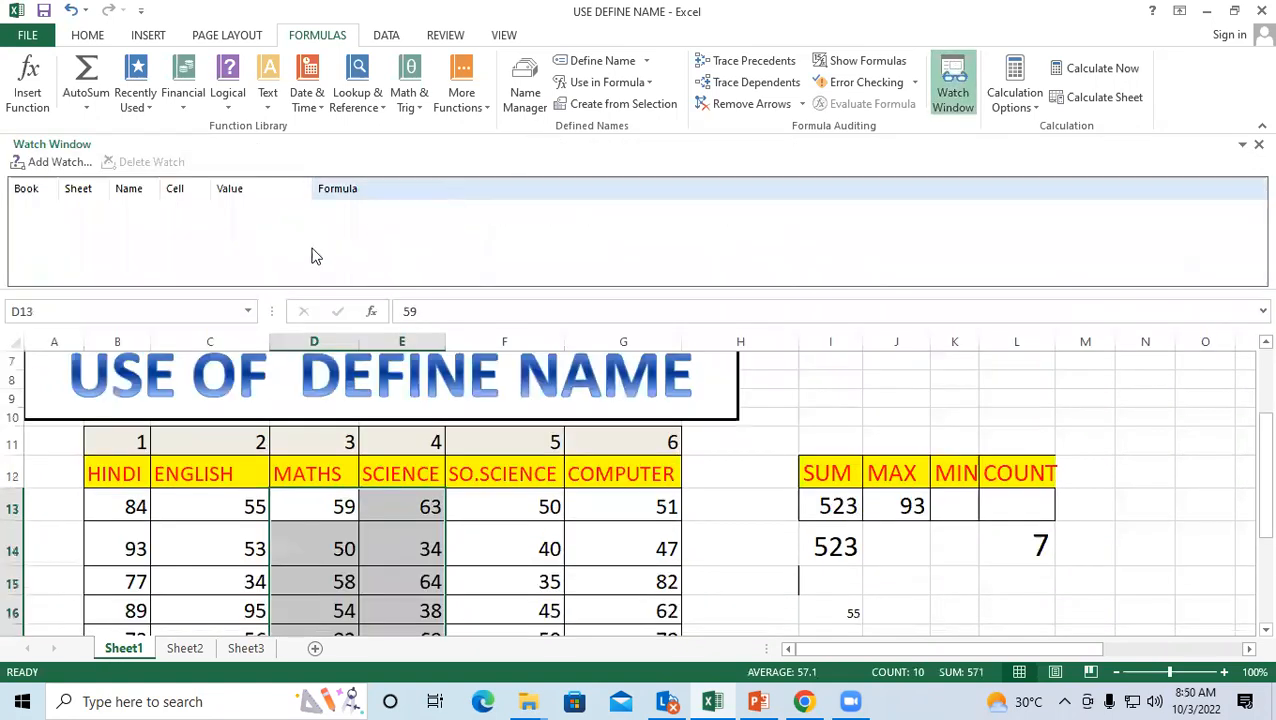
pyautogui.click(56, 161)
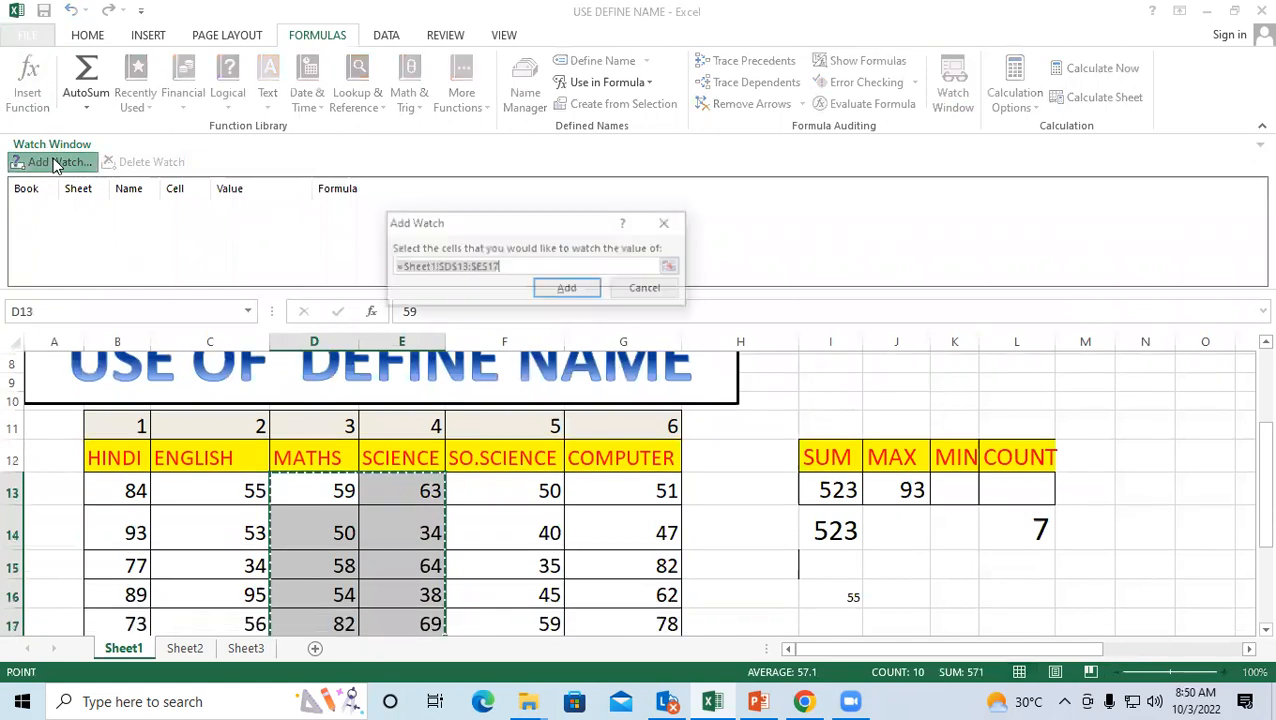
pyautogui.click(567, 289)
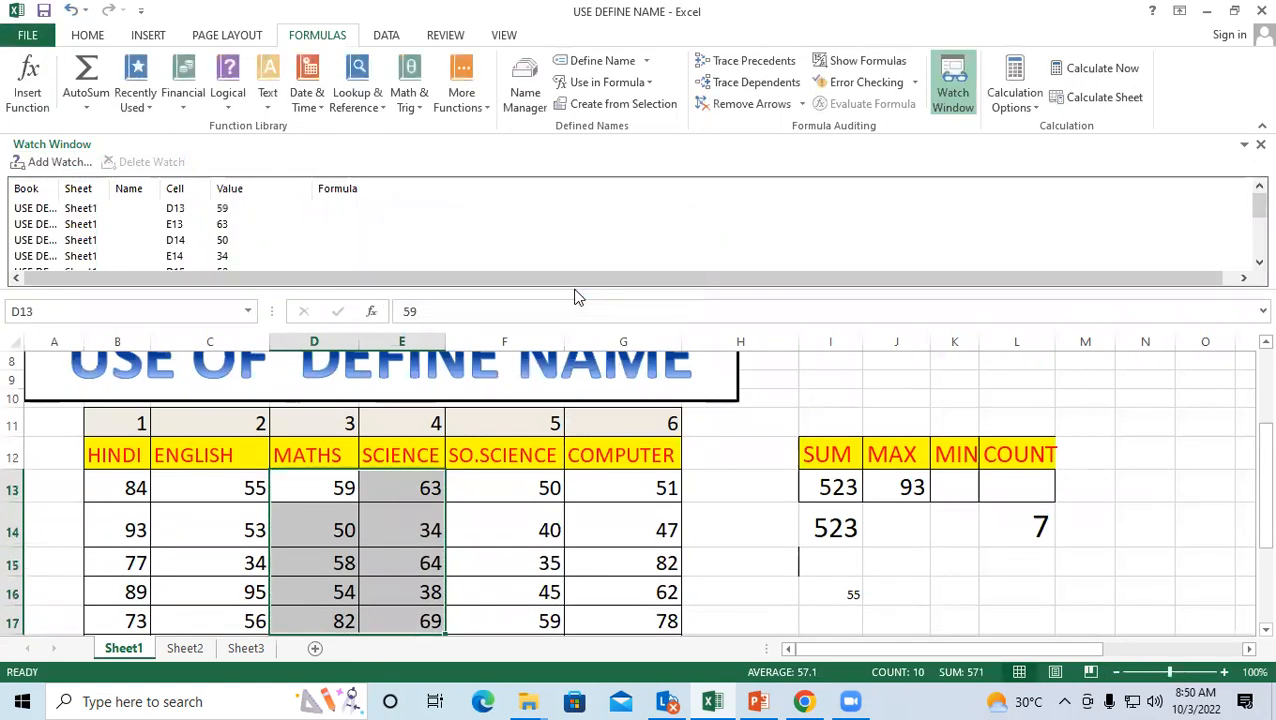
# Step: Add a watch for cell G5 on Sheet3, and close the Watch Window
pyautogui.click(248, 649)
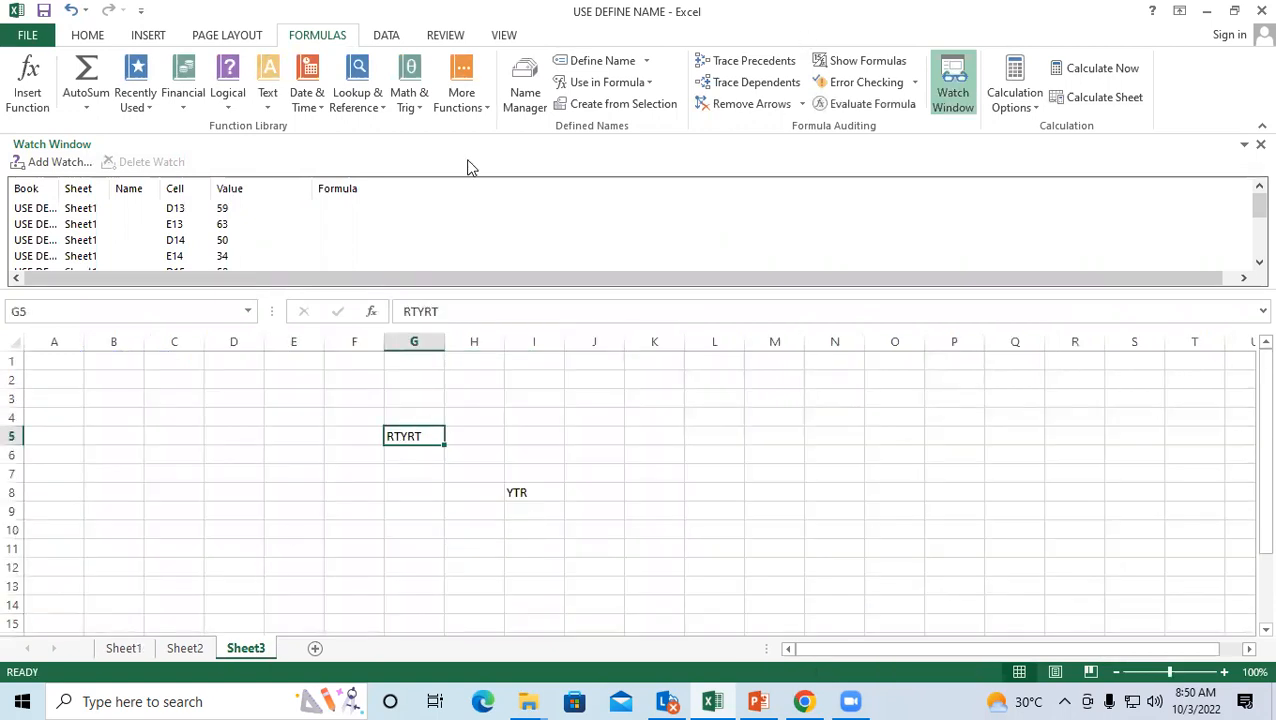
pyautogui.click(55, 168)
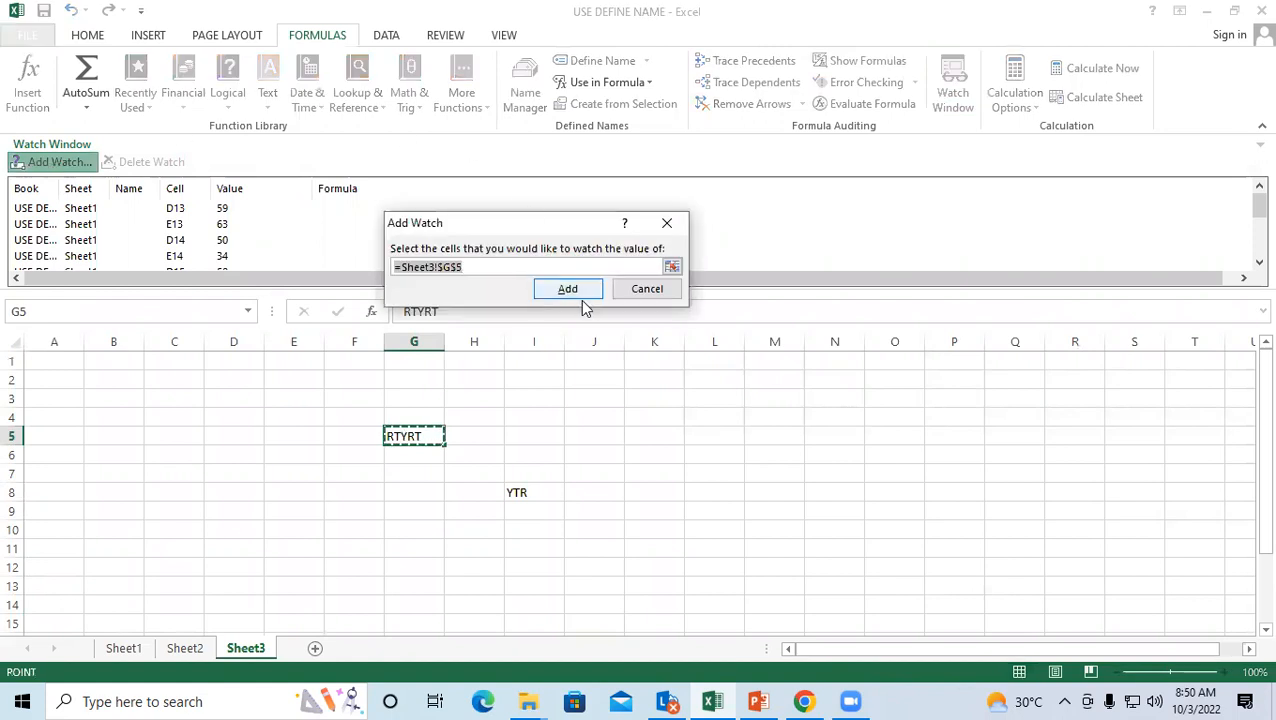
pyautogui.click(584, 288)
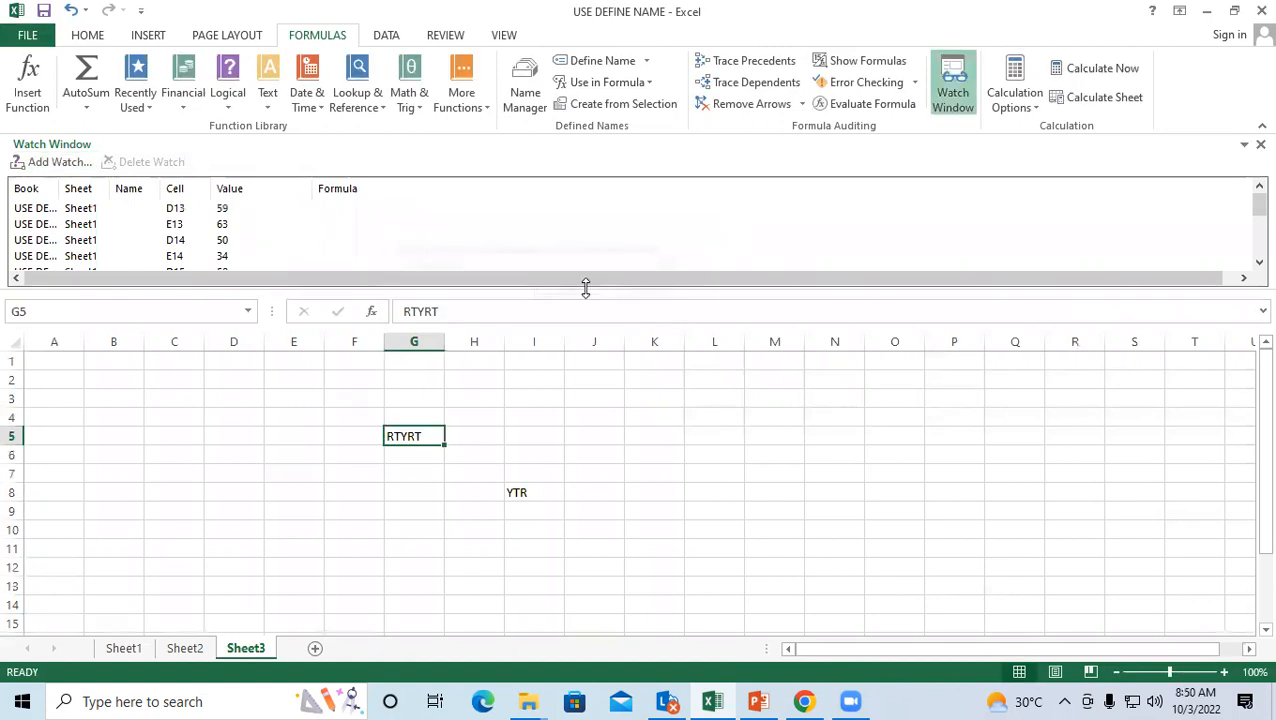
pyautogui.click(439, 490)
pyautogui.click(193, 441)
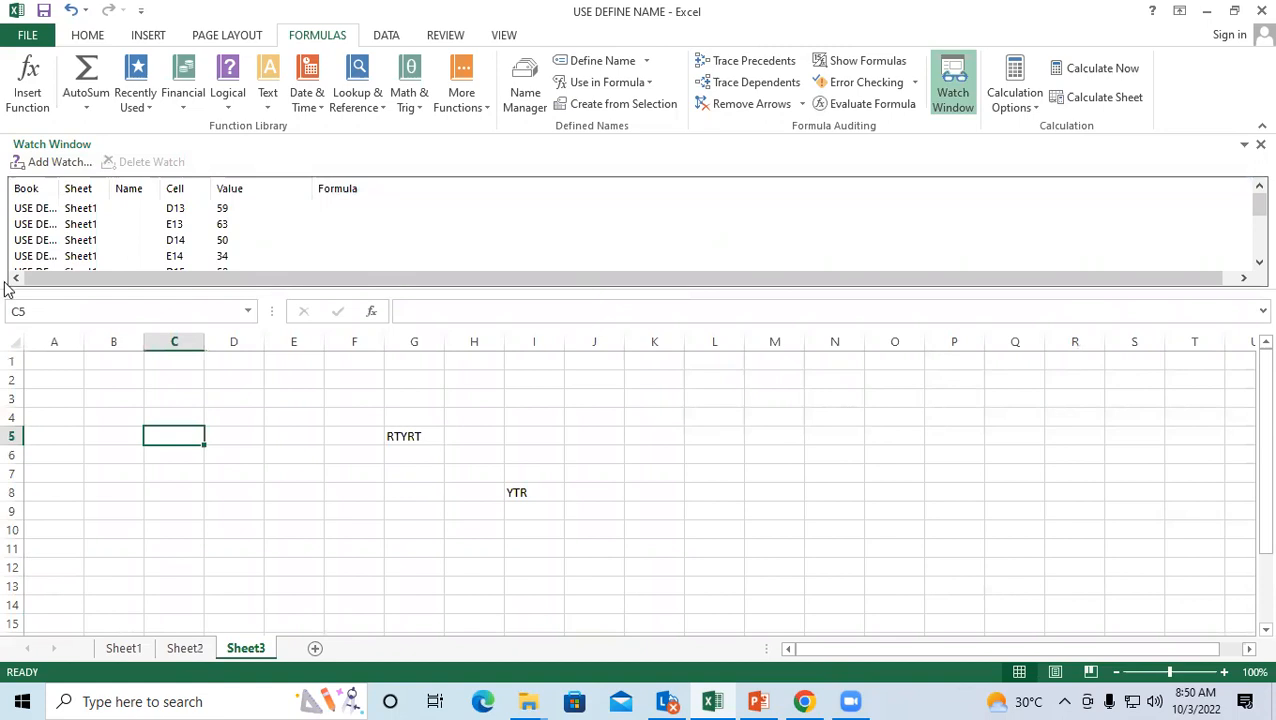
pyautogui.click(1260, 144)
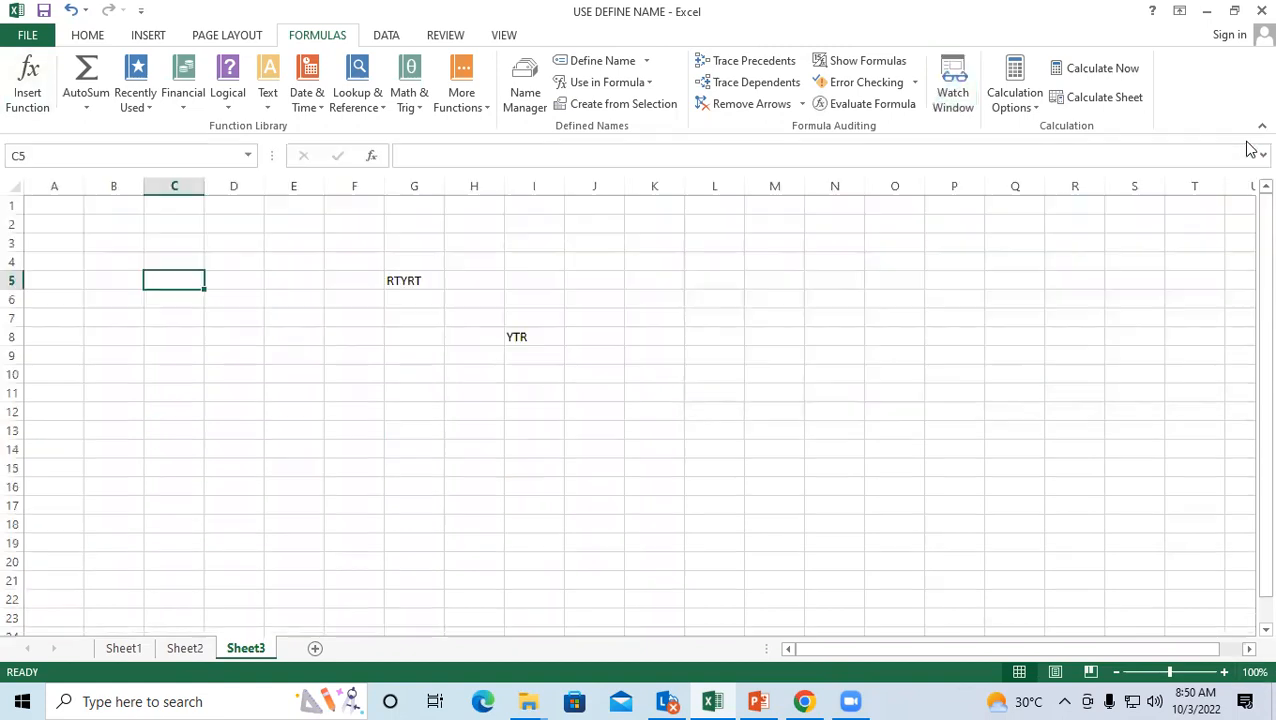
pyautogui.click(738, 280)
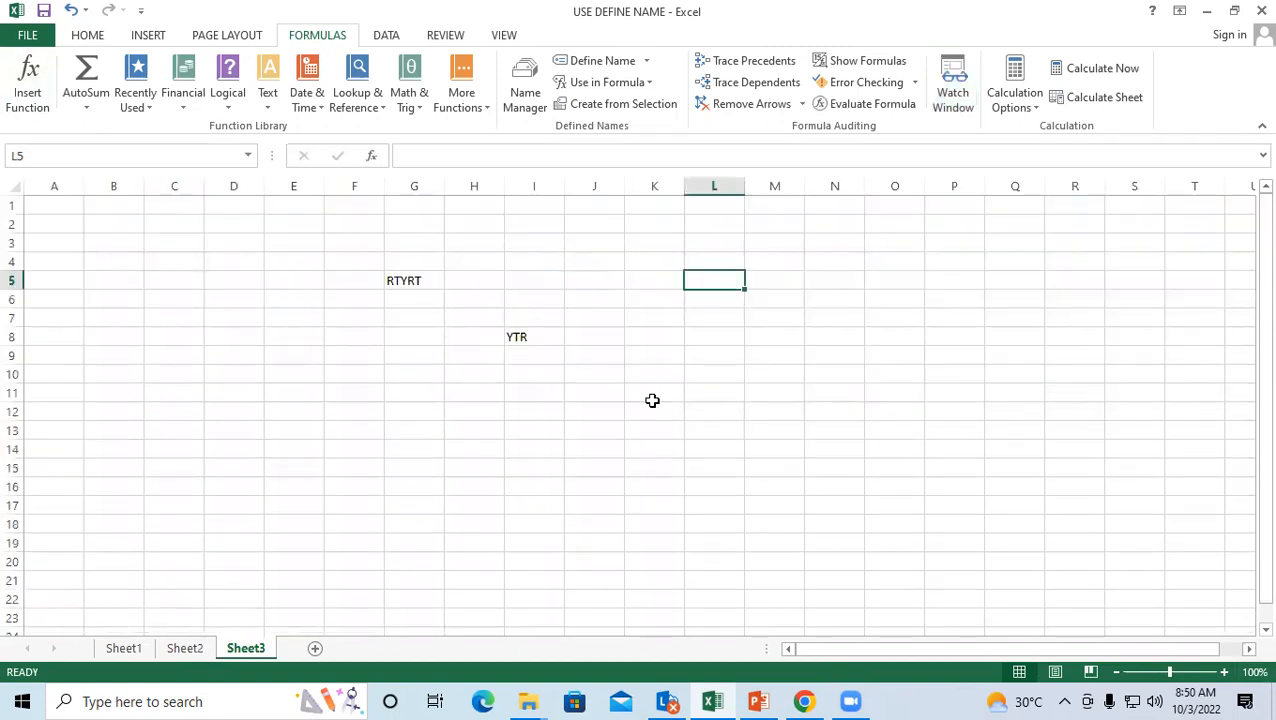
pyautogui.click(119, 653)
pyautogui.click(188, 651)
pyautogui.click(266, 651)
pyautogui.click(957, 356)
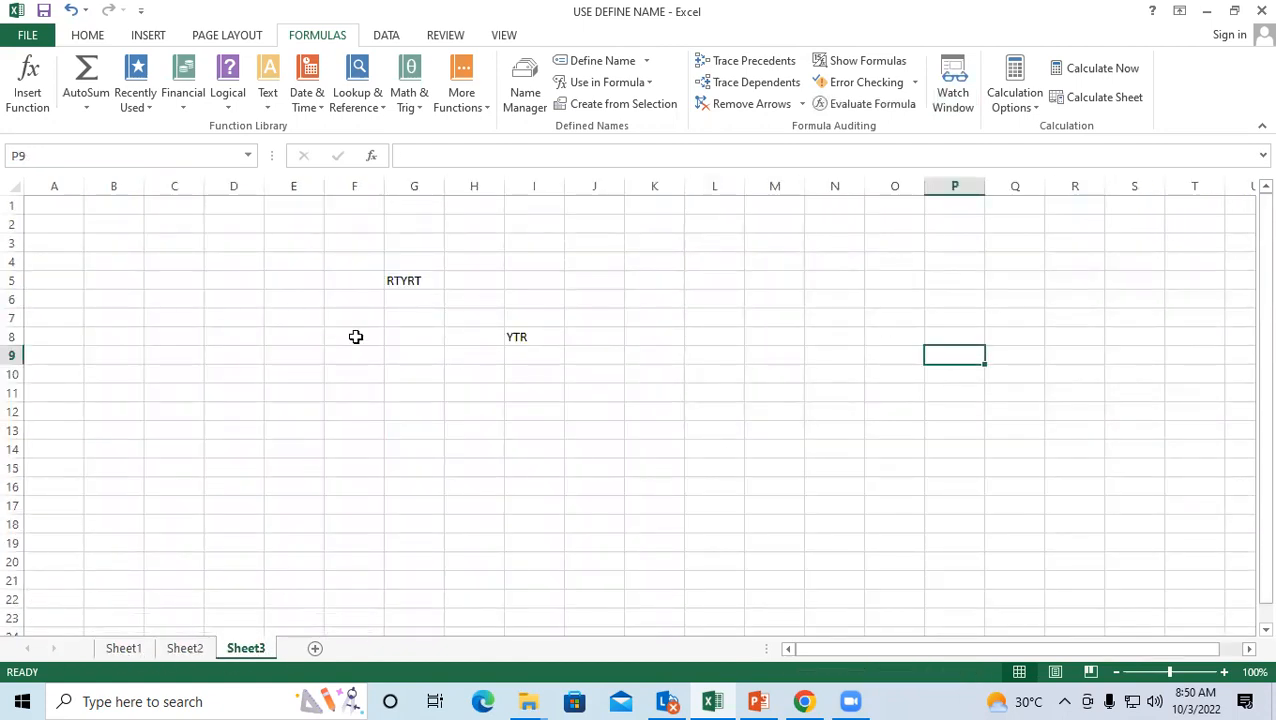
pyautogui.click(269, 284)
pyautogui.click(778, 350)
pyautogui.click(373, 316)
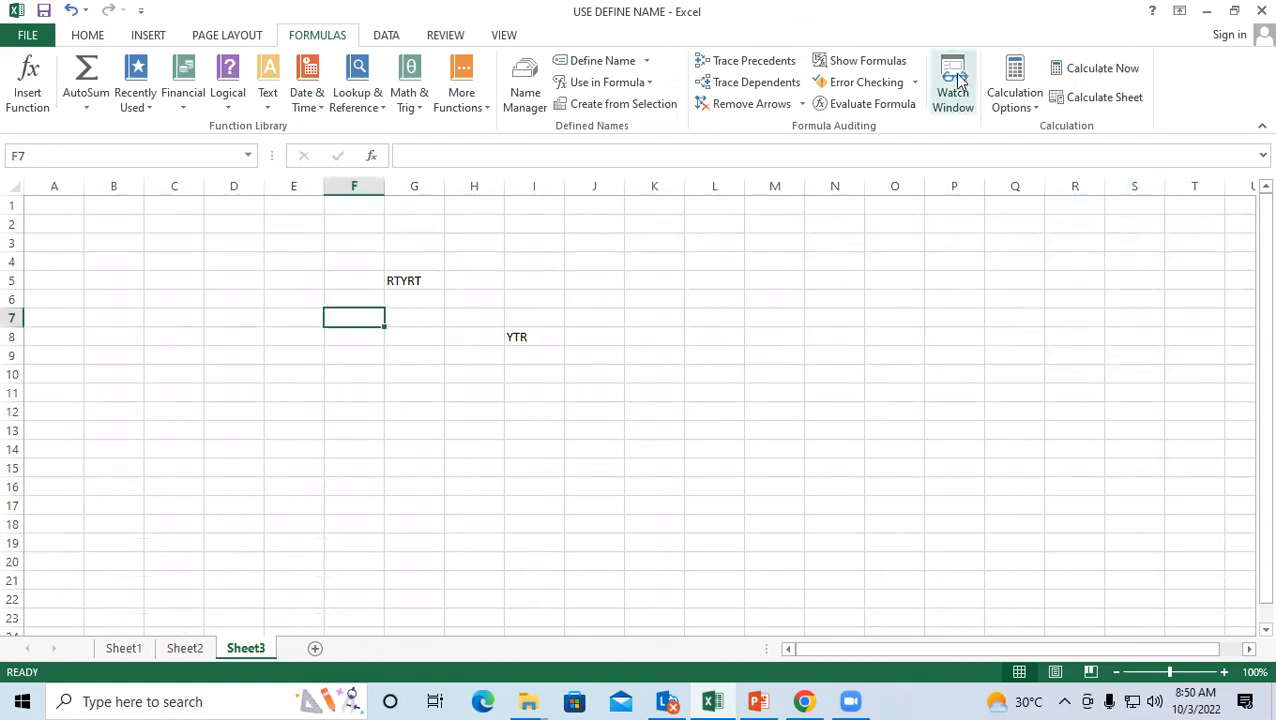
# Step: Reopen the Watch Window, jump to the watched cells Sheet1 D14, Sheet3 G5 and Sheet1 E16 from its list, and close it
pyautogui.click(955, 80)
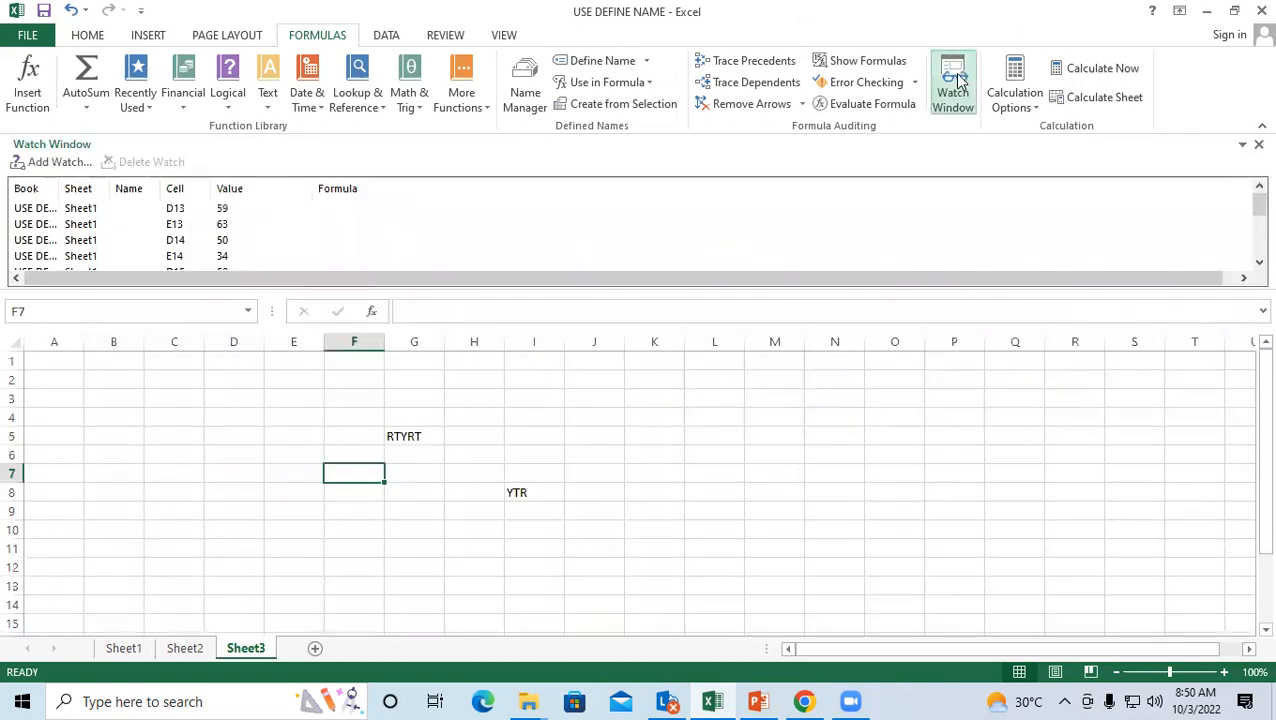
pyautogui.click(76, 243)
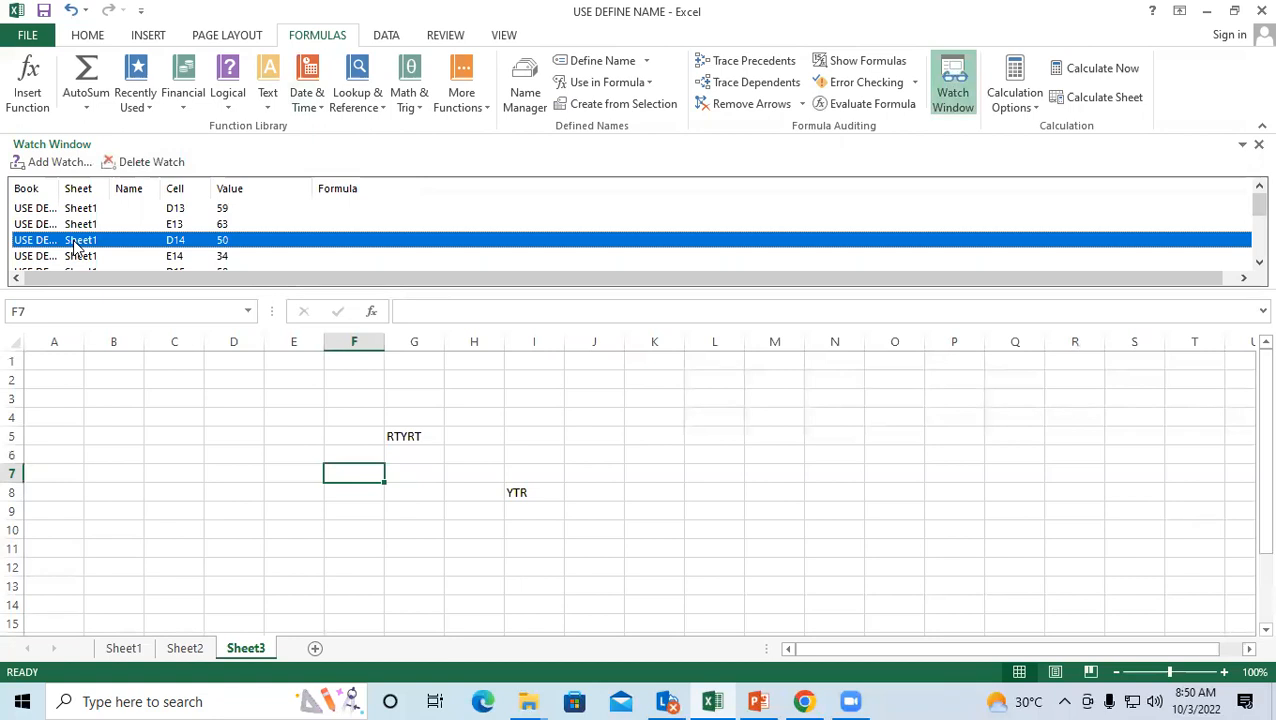
pyautogui.doubleClick(76, 243)
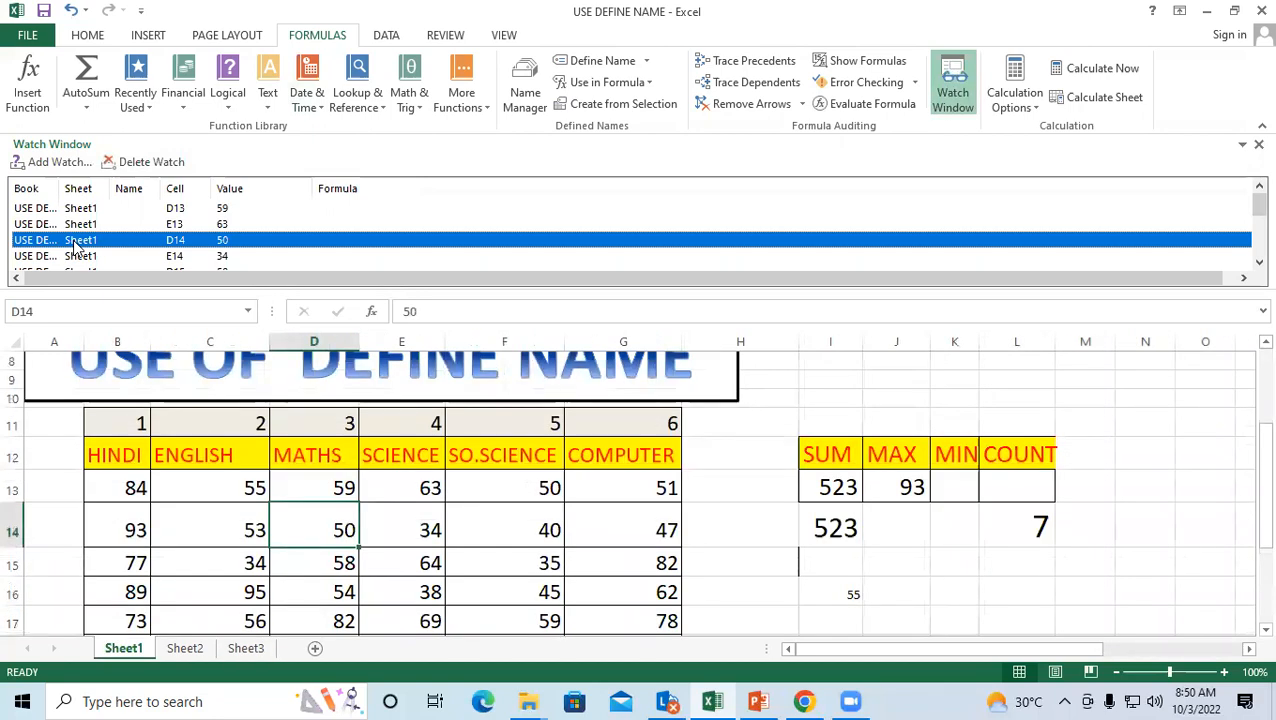
pyautogui.scroll(-3, 76, 245)
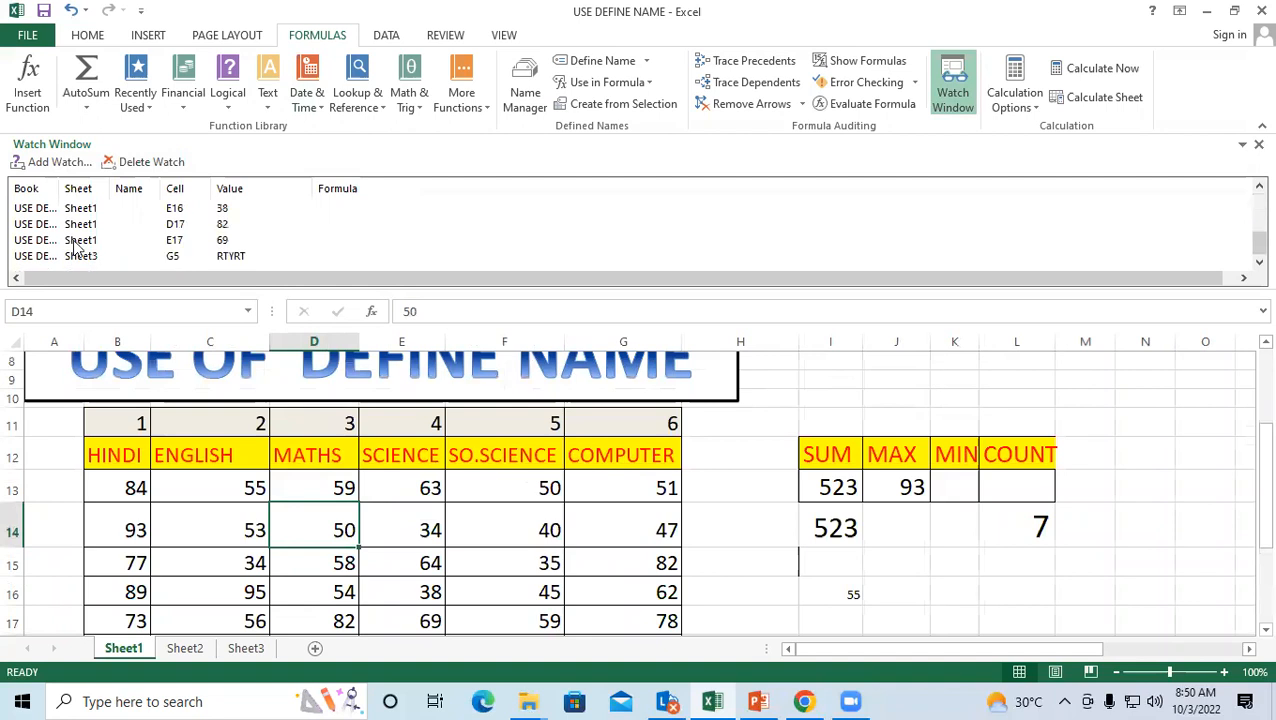
pyautogui.click(152, 258)
pyautogui.doubleClick(152, 258)
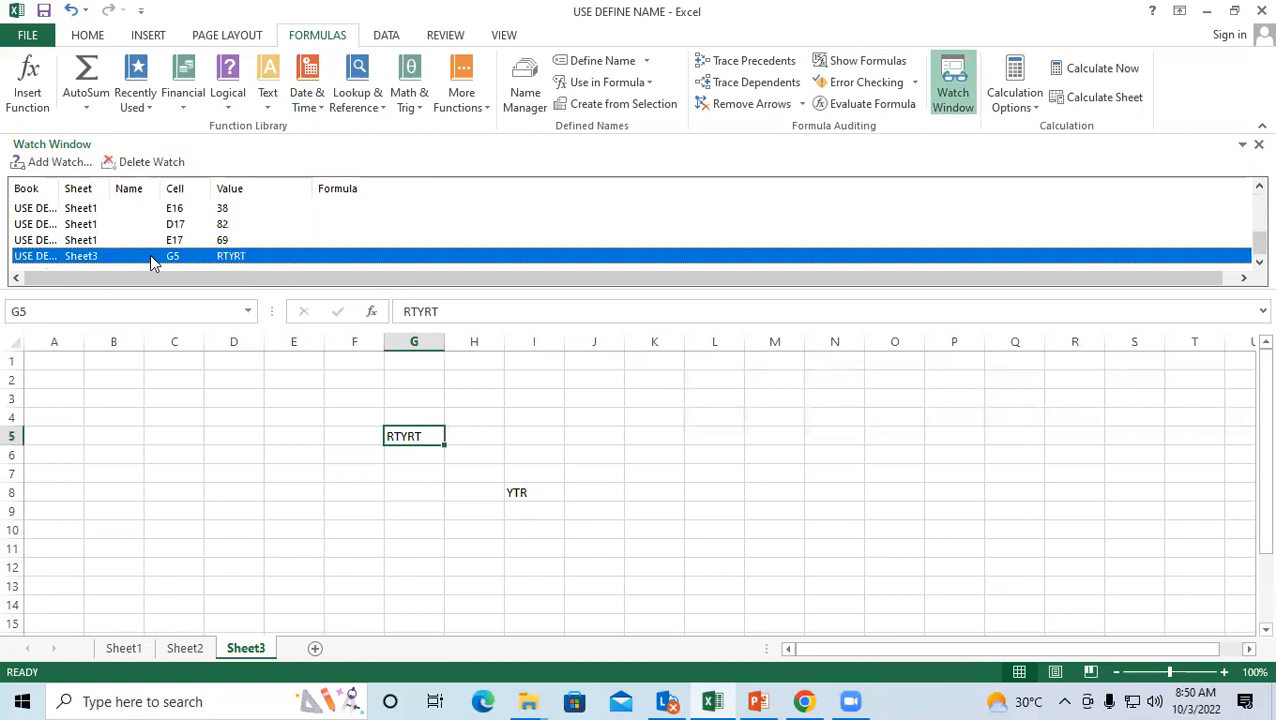
pyautogui.click(170, 213)
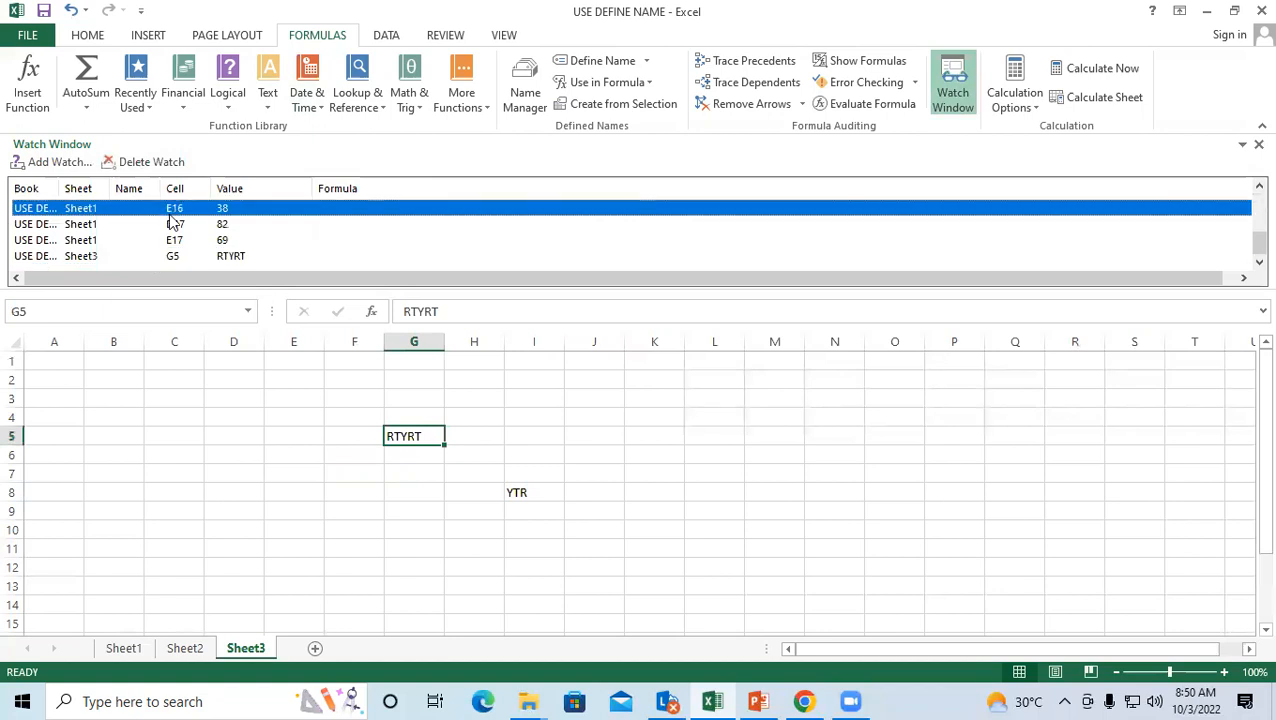
pyautogui.doubleClick(170, 213)
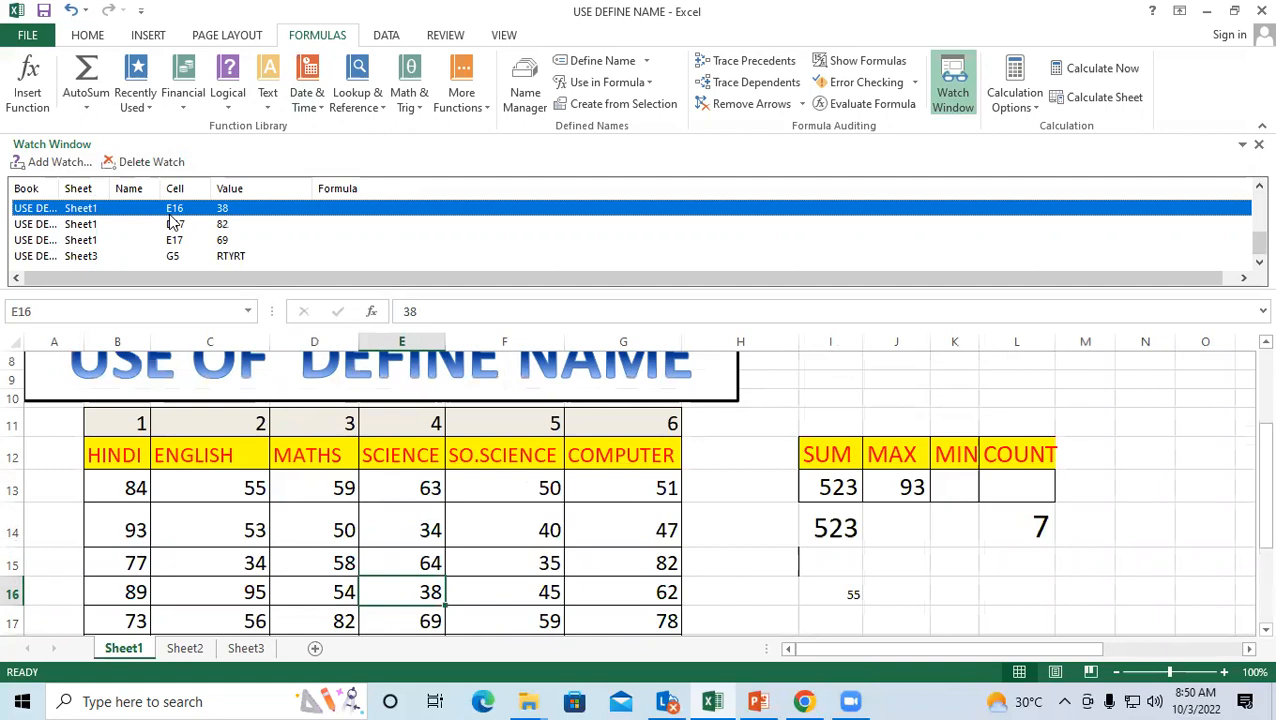
pyautogui.click(1258, 144)
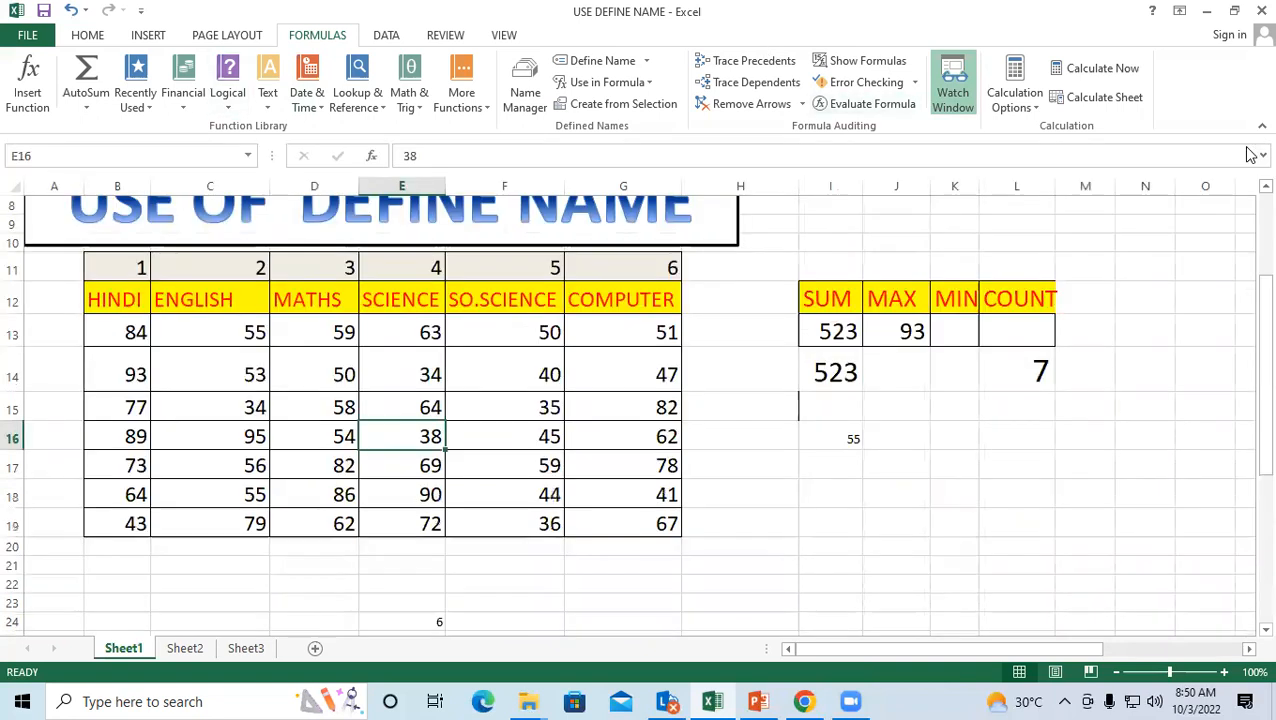
# Step: Bring up the Watch Window again, select the watch for Sheet1 E13, and return to the worksheet without the window
pyautogui.click(953, 88)
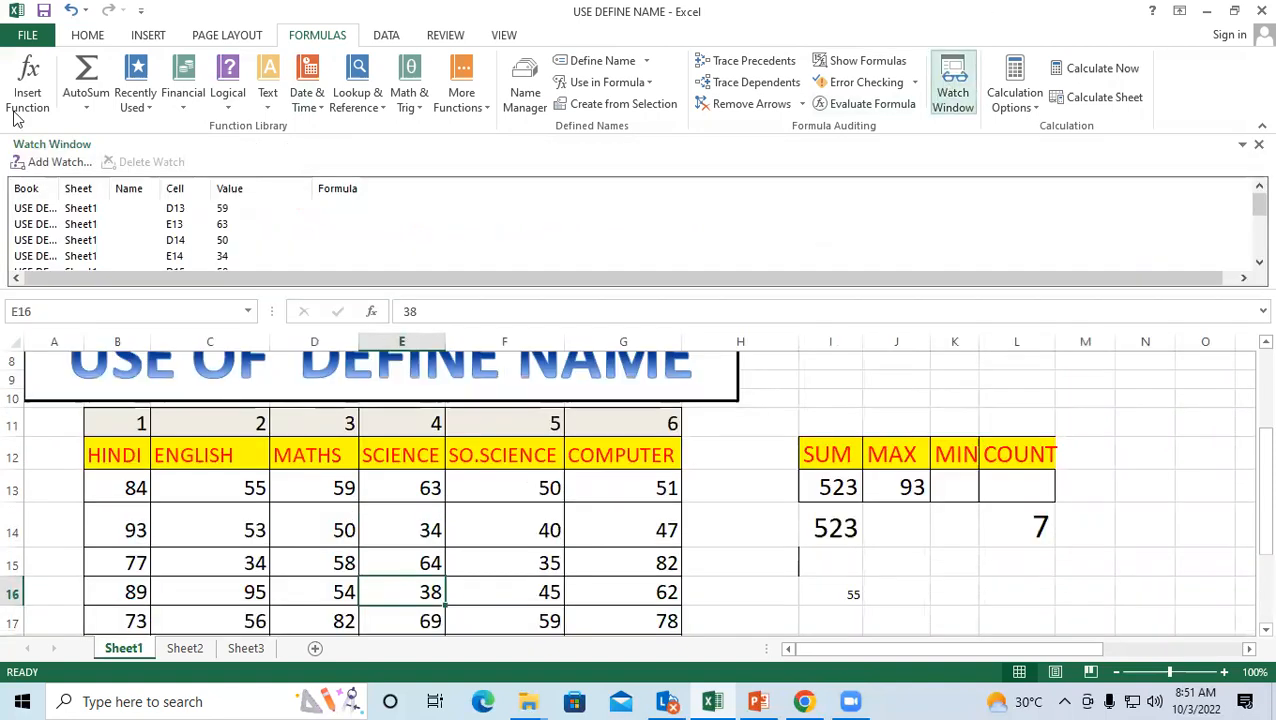
pyautogui.click(57, 226)
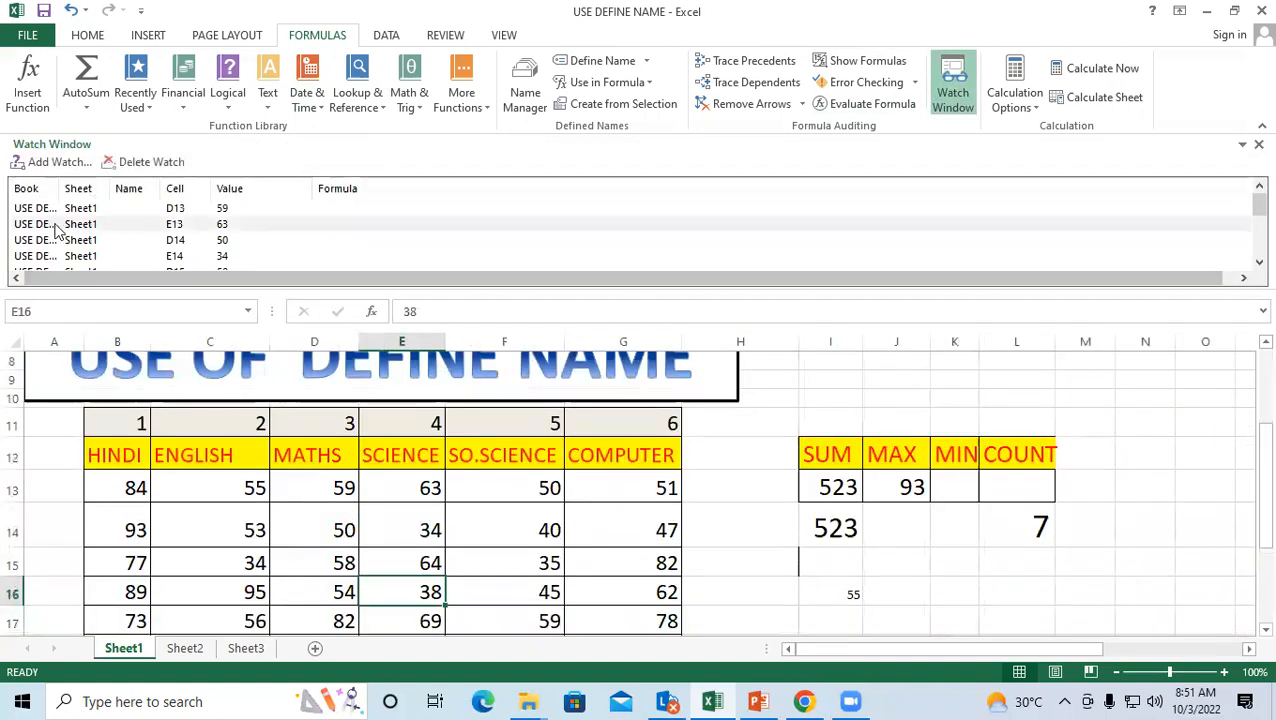
pyautogui.click(57, 226)
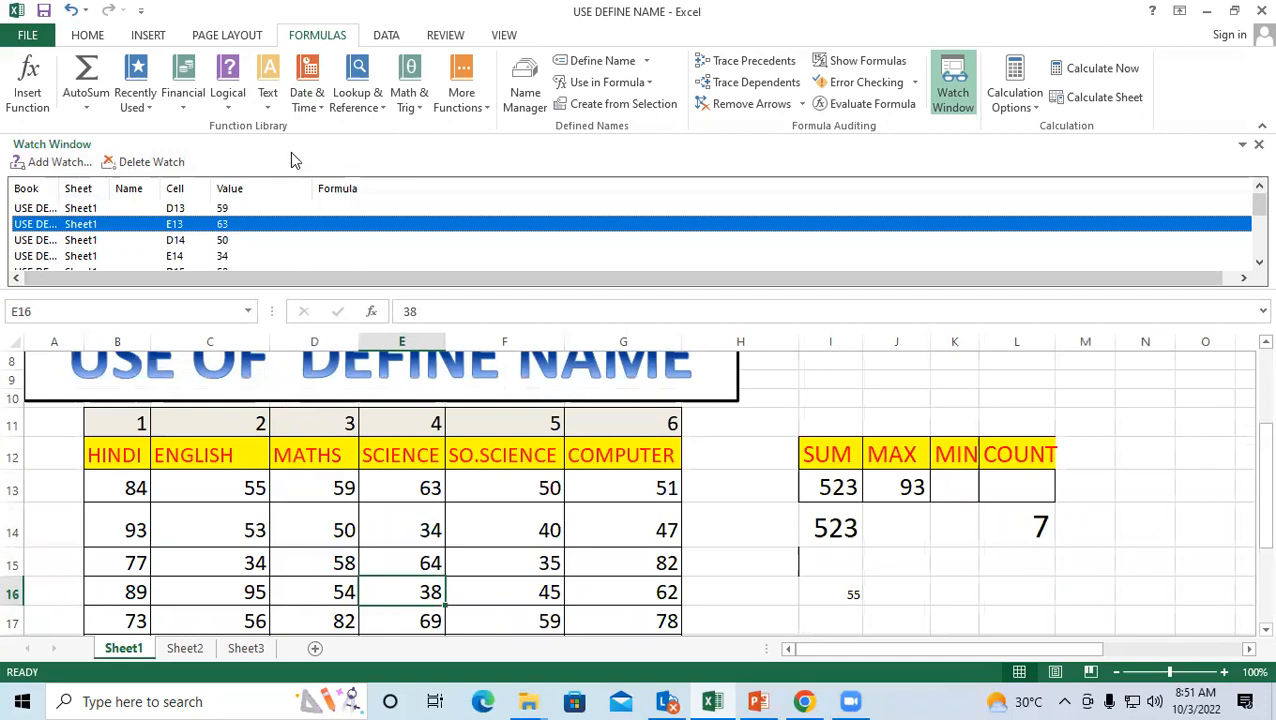
pyautogui.click(1258, 144)
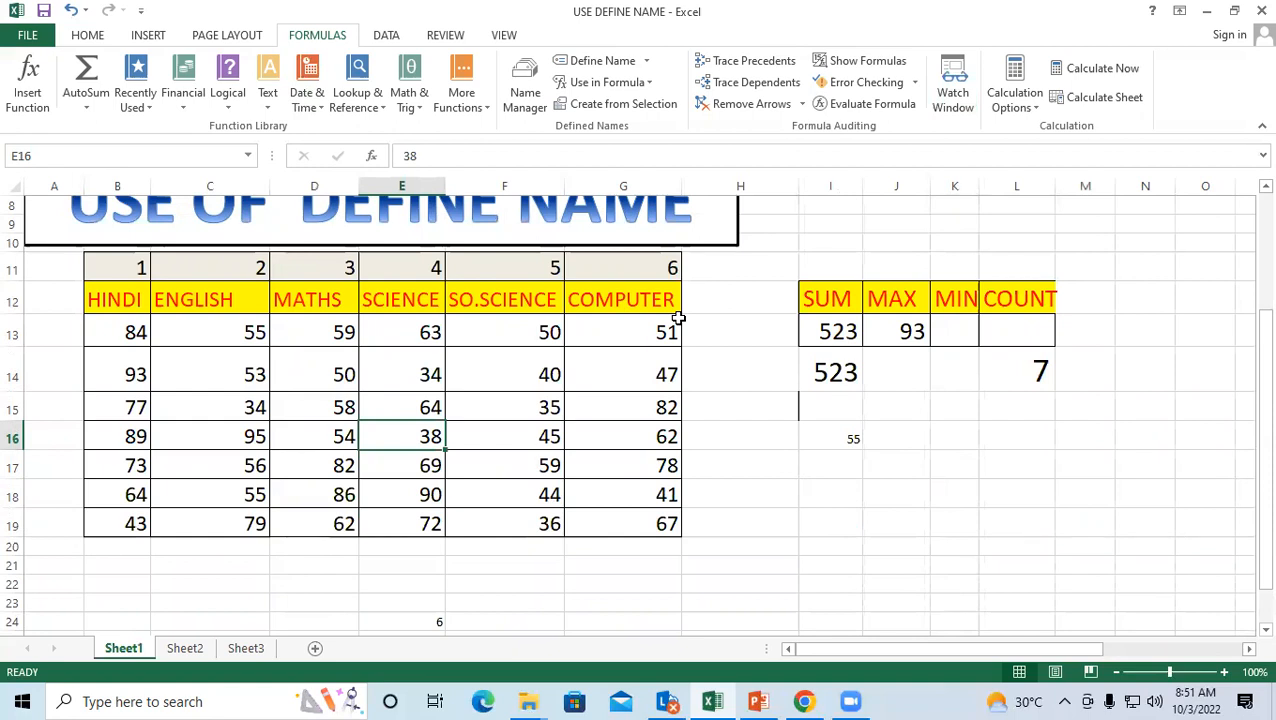
pyautogui.click(1108, 433)
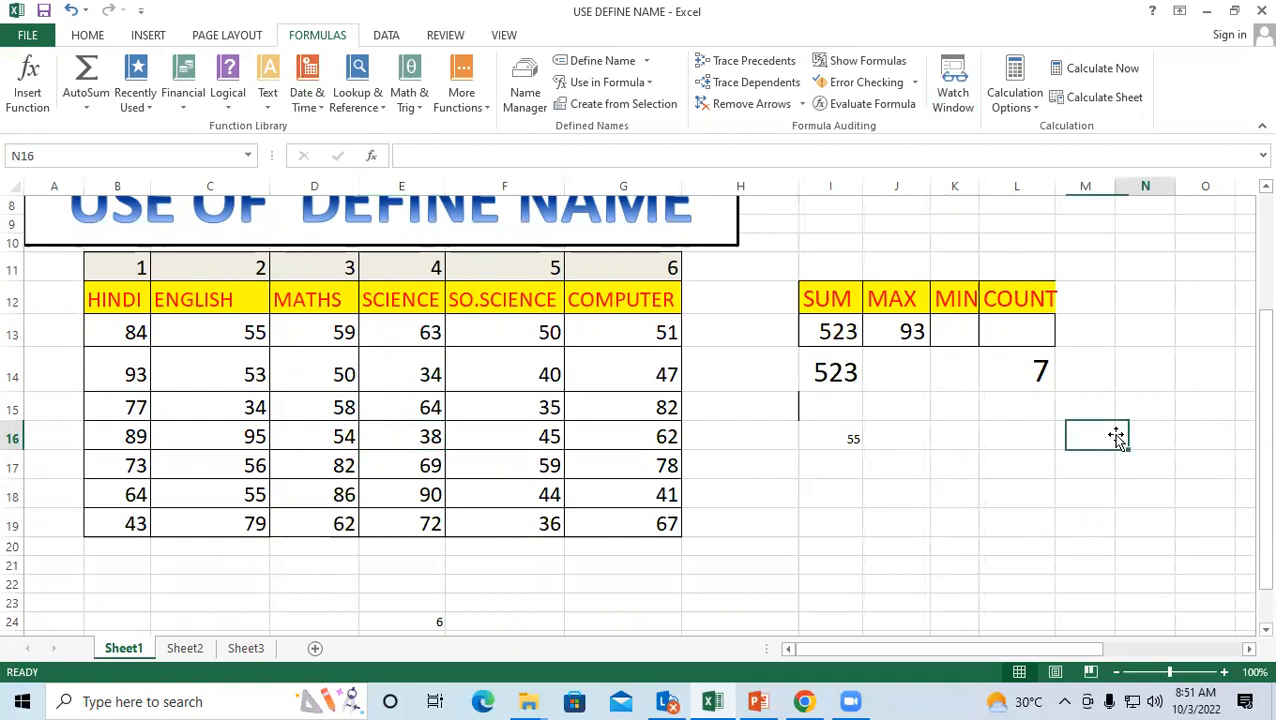